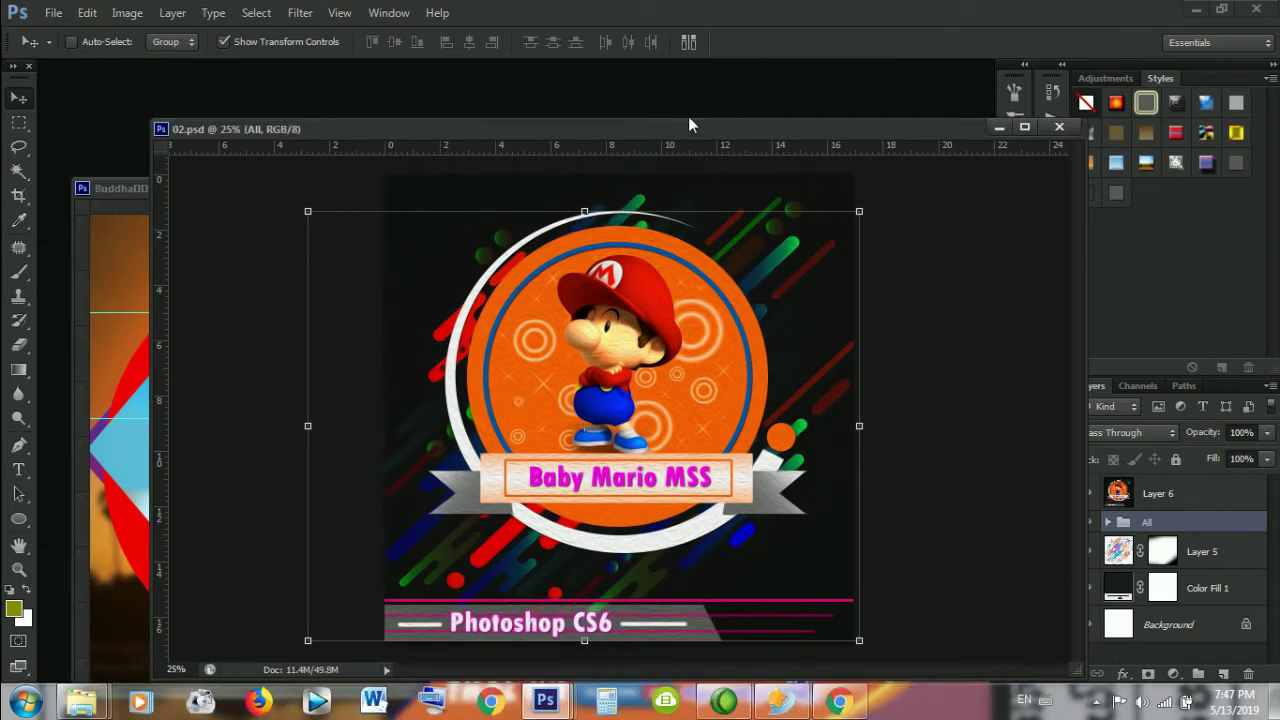
Step: Dock the Buddha banner and Mario badge 02.psd windows as tabs in the tab bar
mouse_move(692, 129)
left_mouse_down()
mouse_move(690, 58)
mouse_move(699, 63)
left_mouse_up()
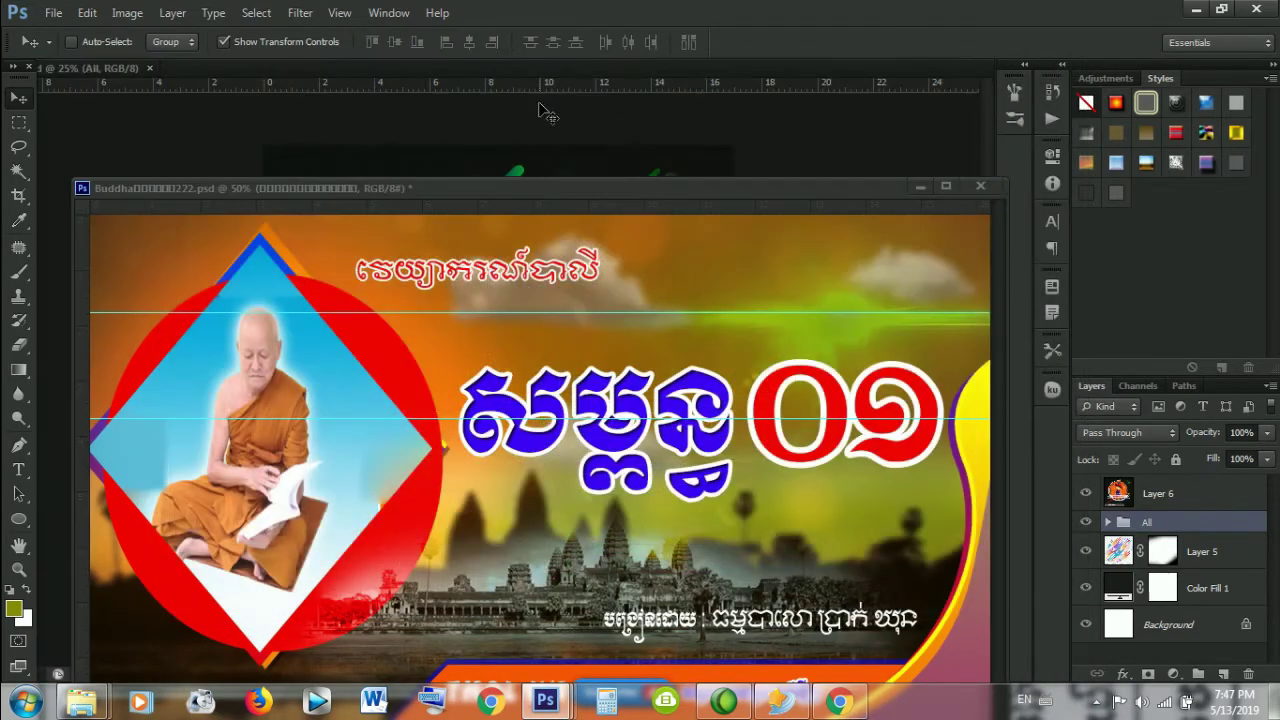
left_click_drag(561, 193, 527, 68)
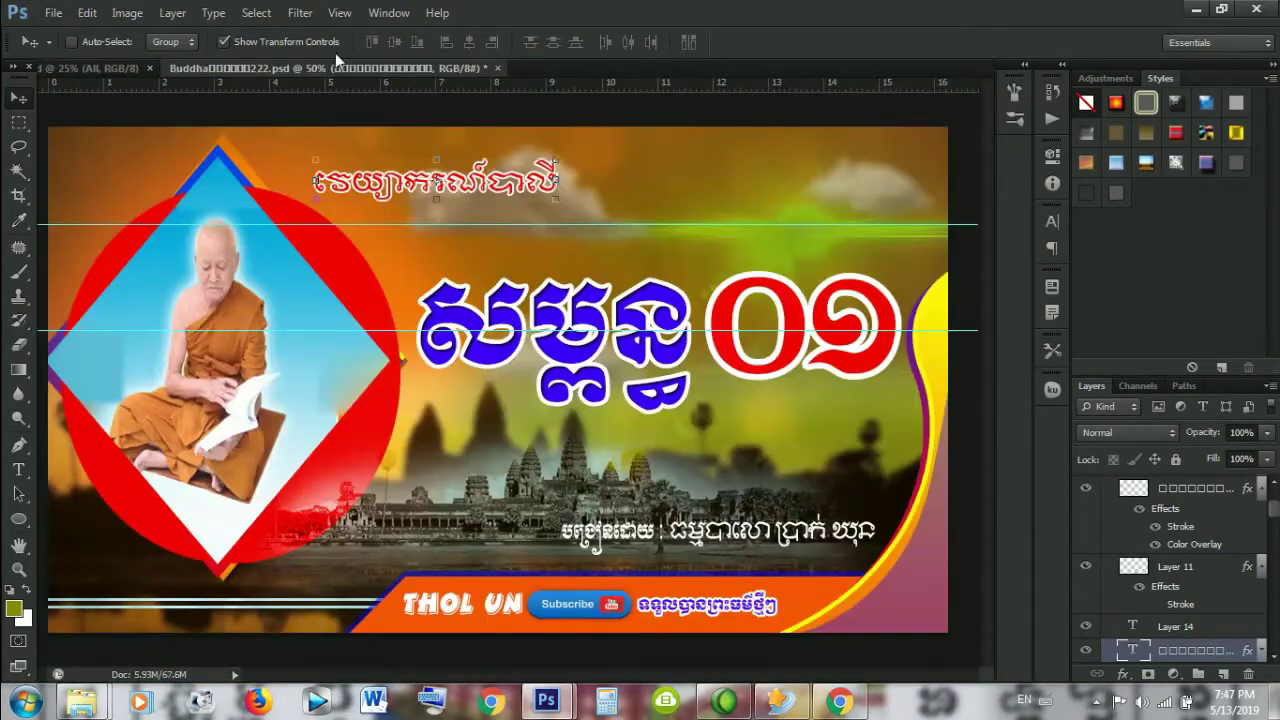
left_click(116, 68)
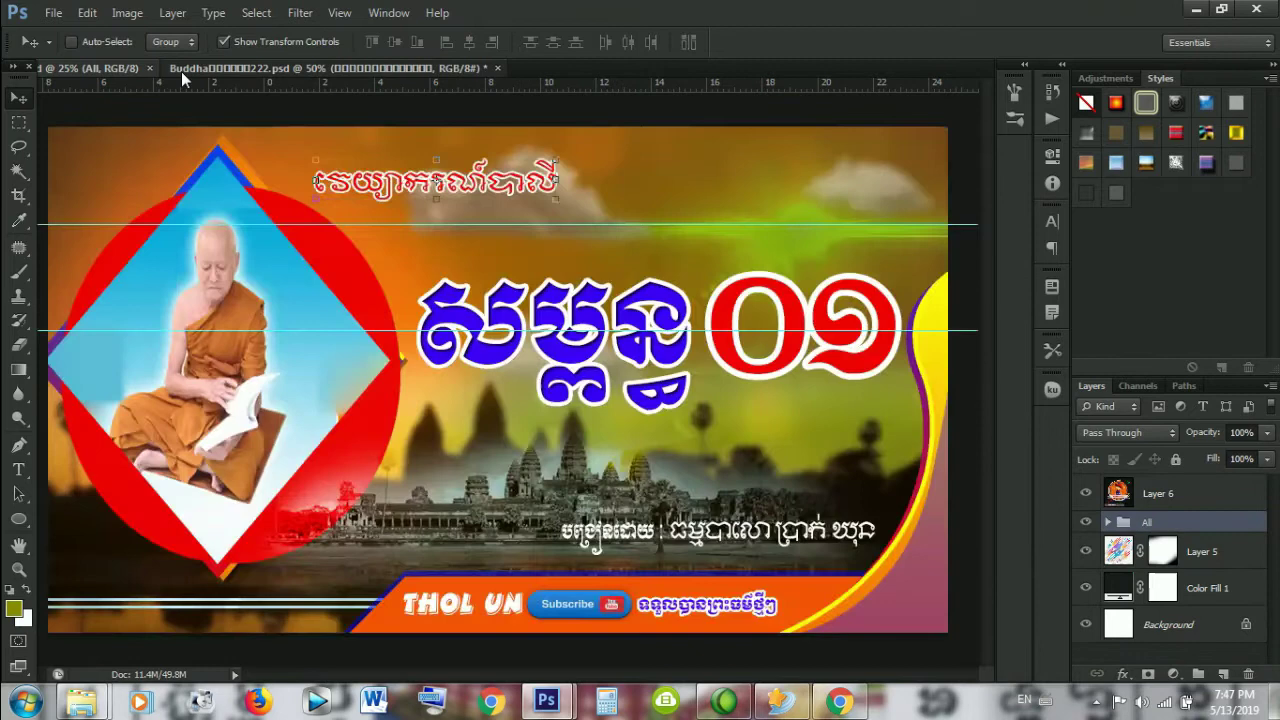
left_click(181, 71)
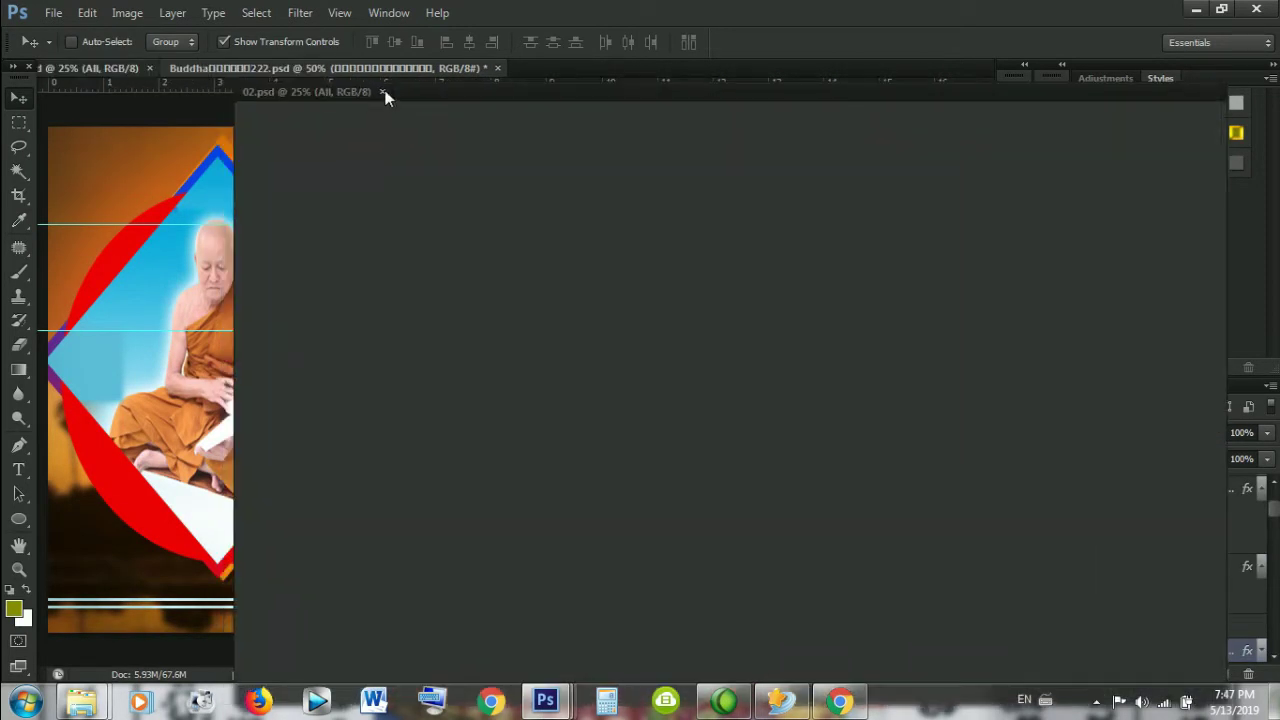
left_click_drag(80, 68, 440, 72)
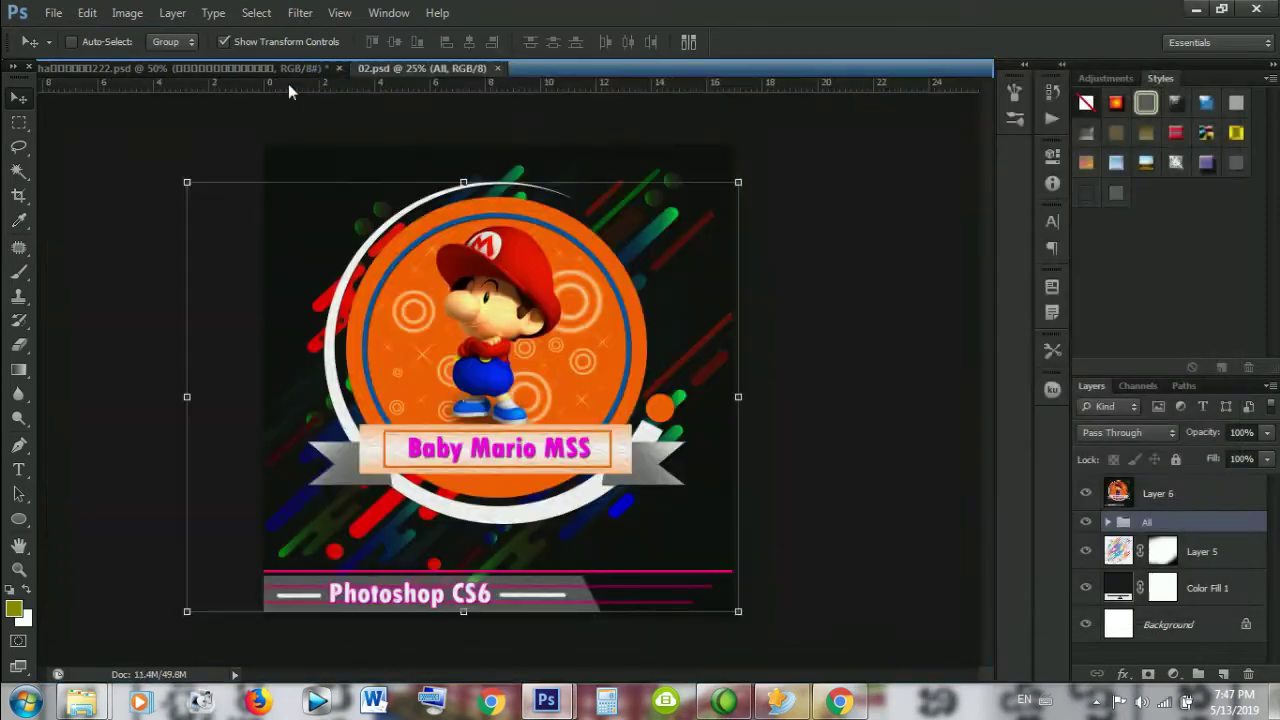
left_click_drag(288, 91, 292, 92)
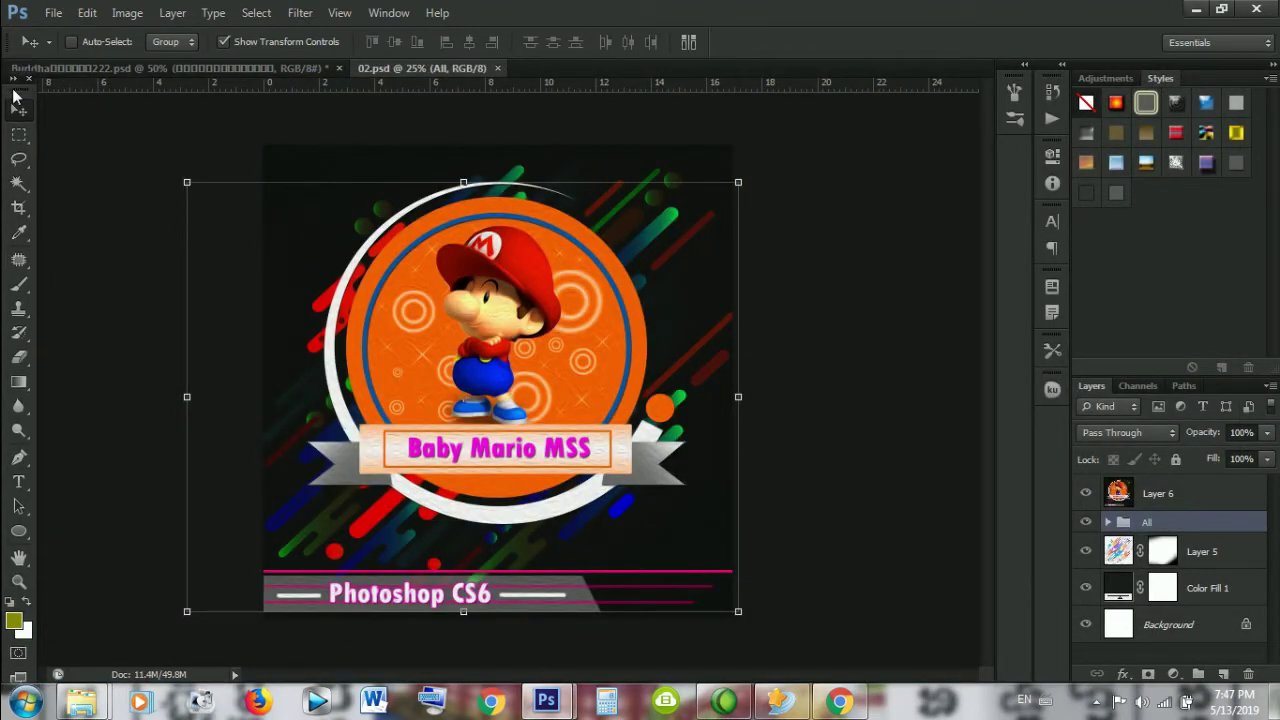
Step: Toggle the toolbar between two columns and one, then enlarge the Layers panel list
left_click(12, 66)
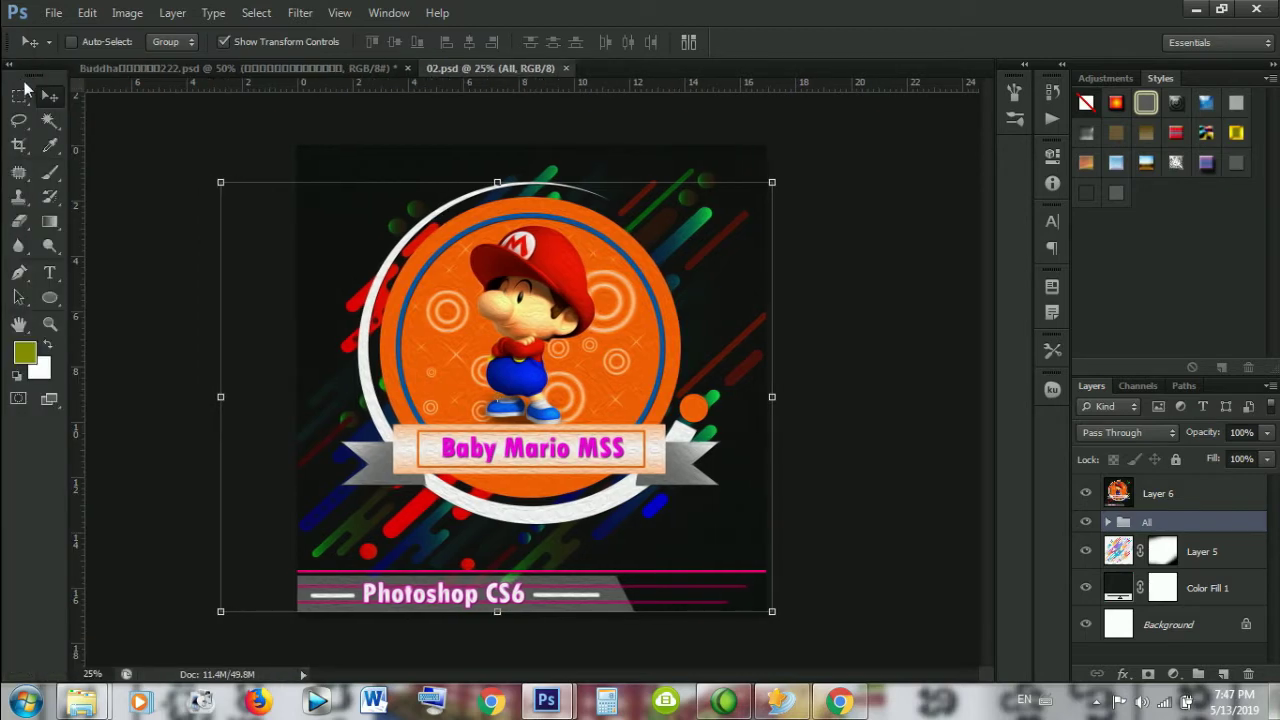
left_click(12, 66)
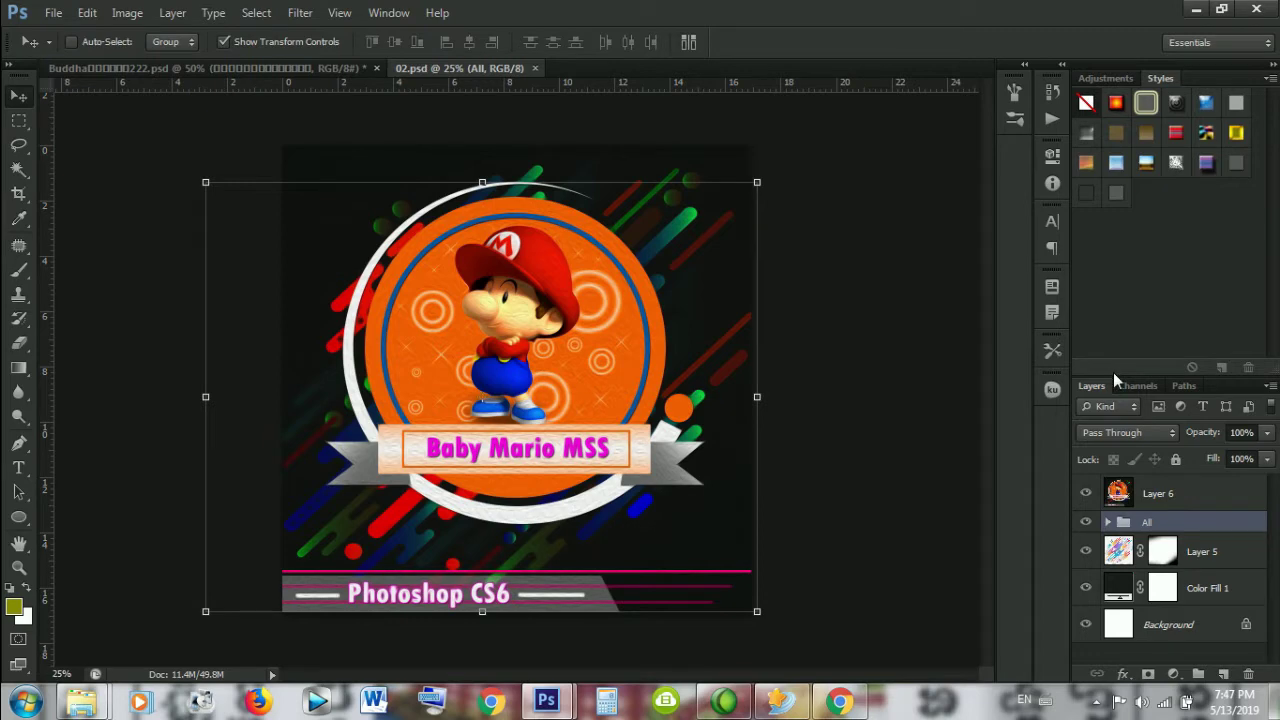
left_click_drag(1113, 372, 1113, 308)
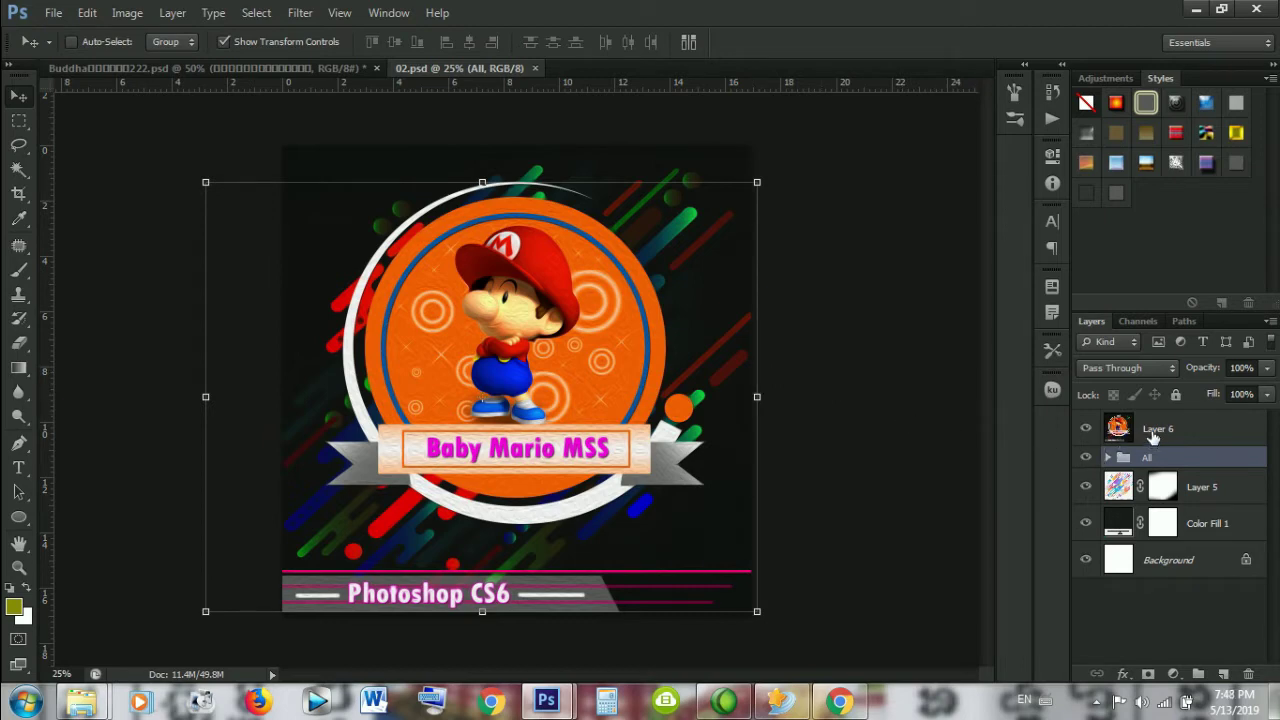
Step: Expand the All group and hide Layer 6's grainy texture
left_click(1153, 435)
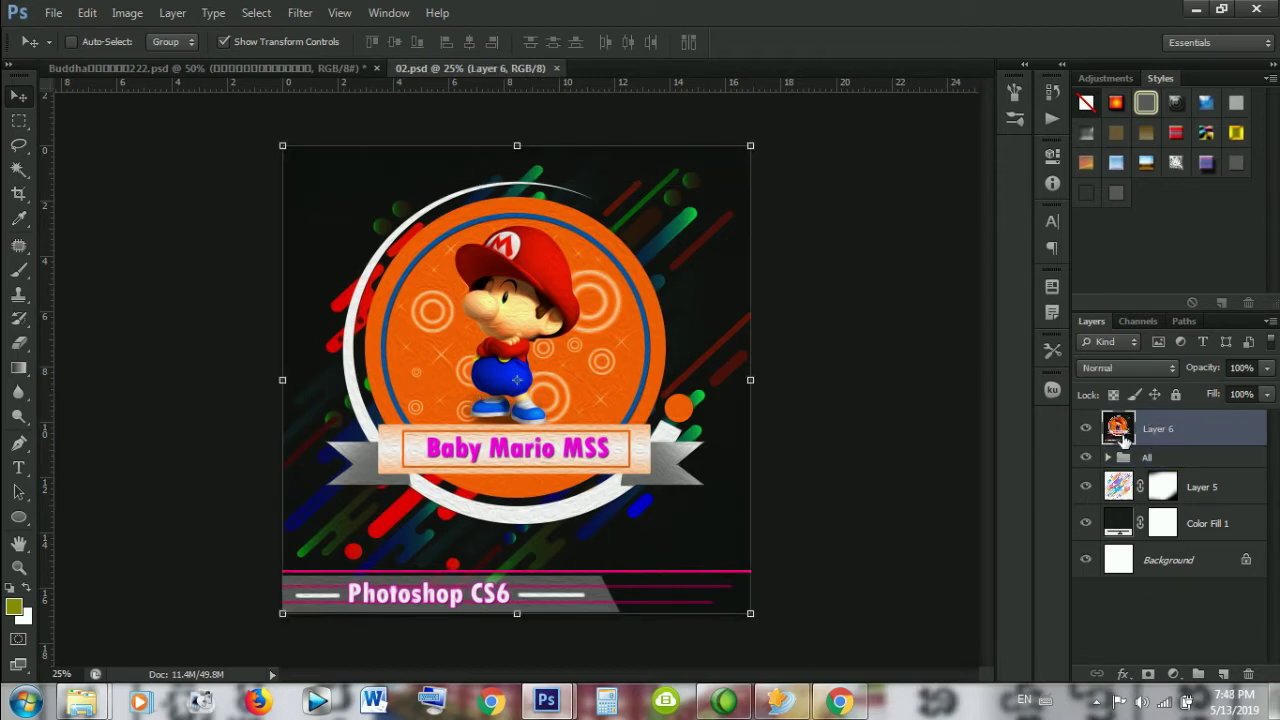
left_click(1107, 458)
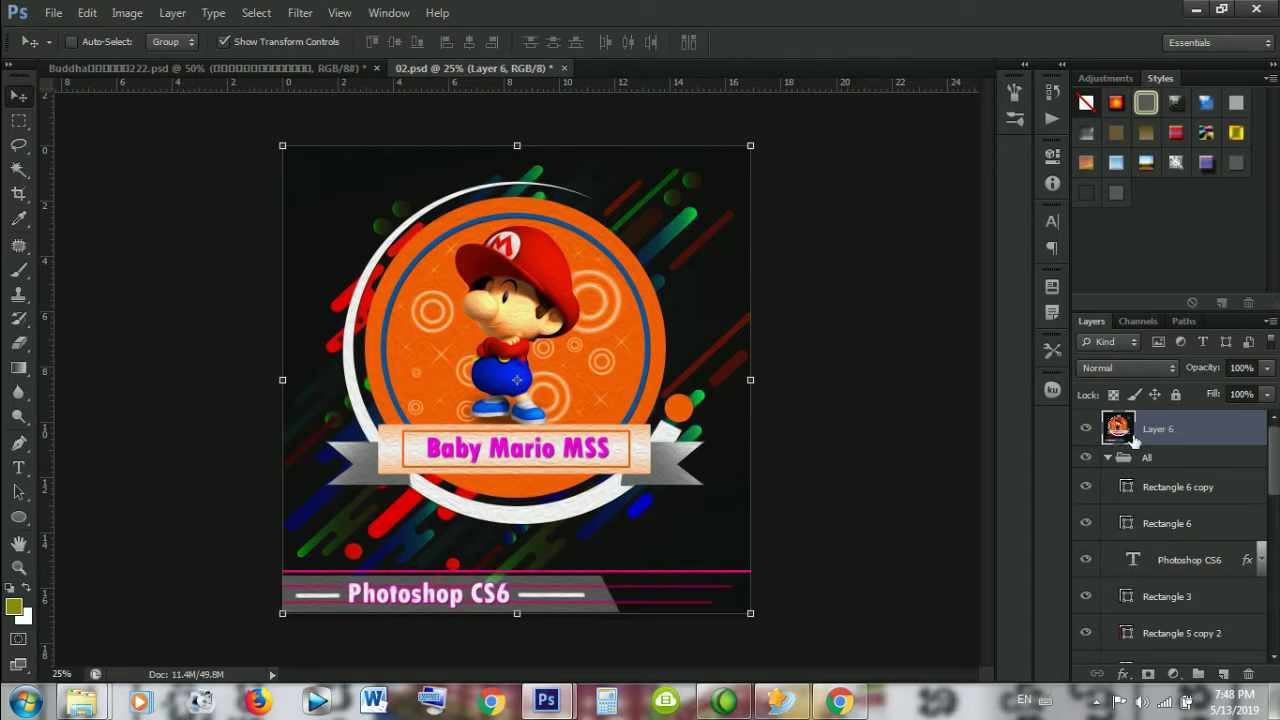
left_click(1086, 428)
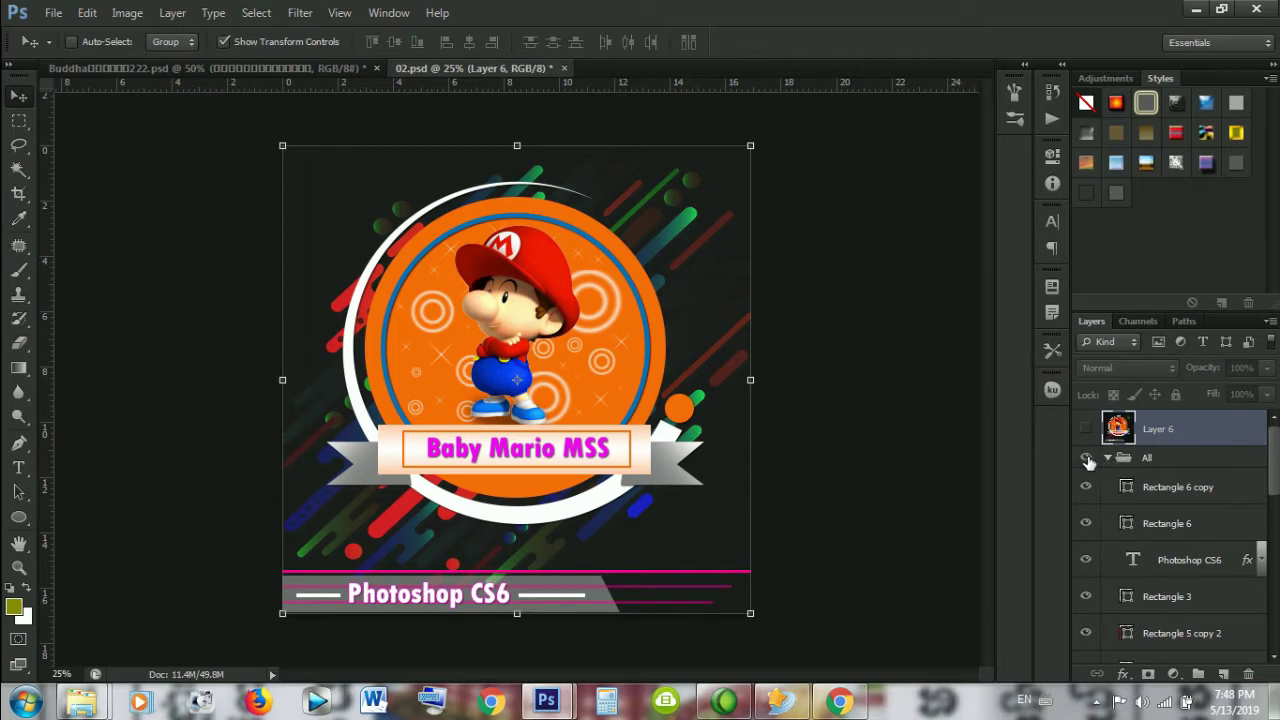
Step: Toggle visibility of the All group, white line and pink line layers to identify them
left_click(1087, 459)
left_click(1087, 458)
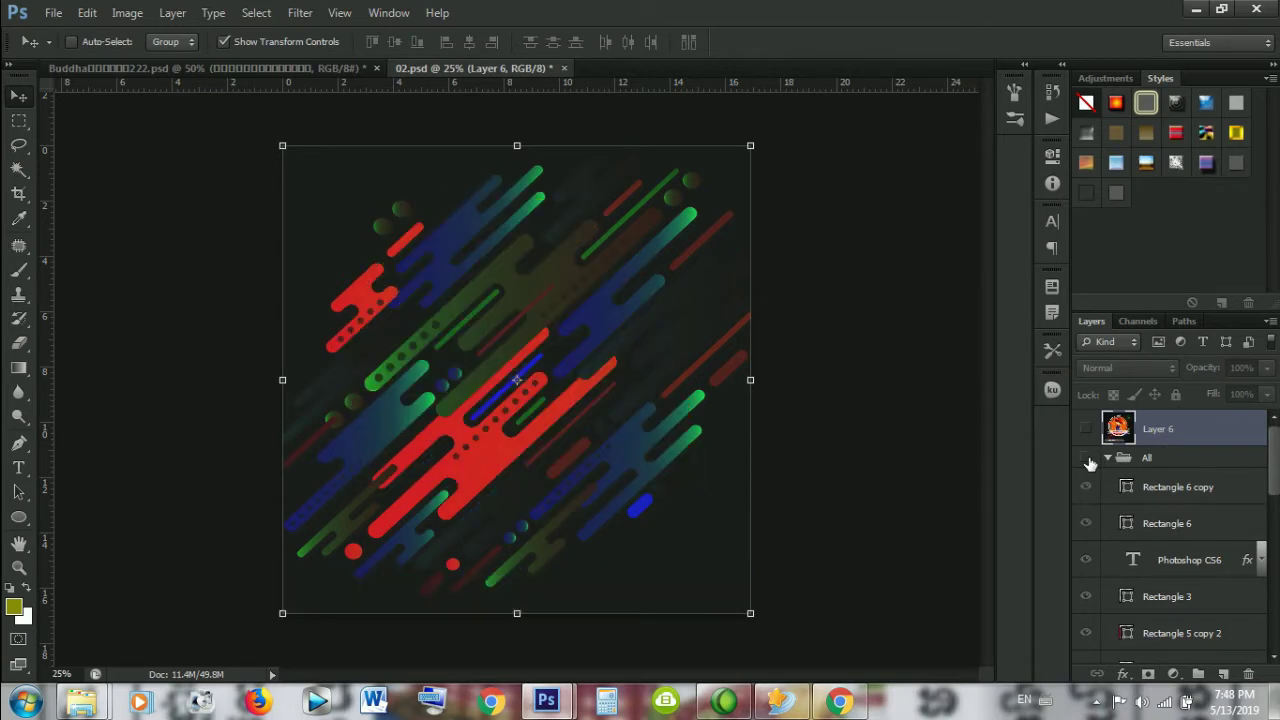
left_click(1087, 458)
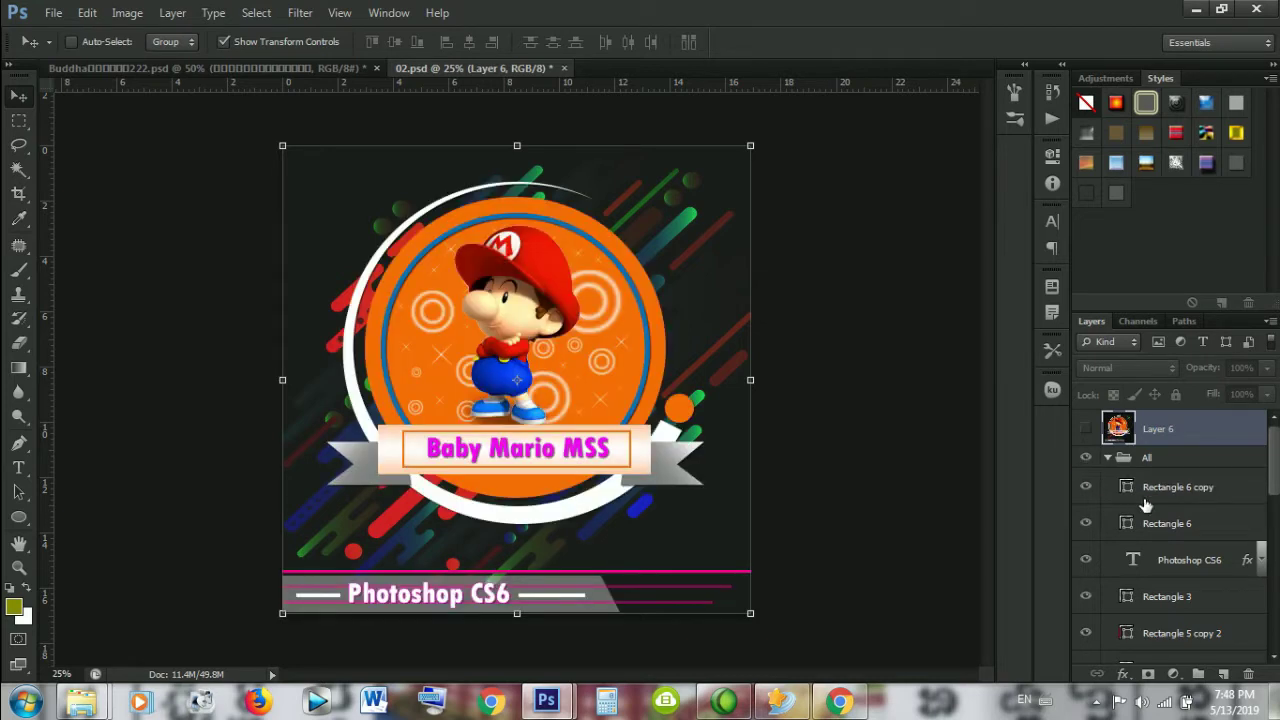
left_click(1085, 488)
scroll(1128, 577, "down", 1)
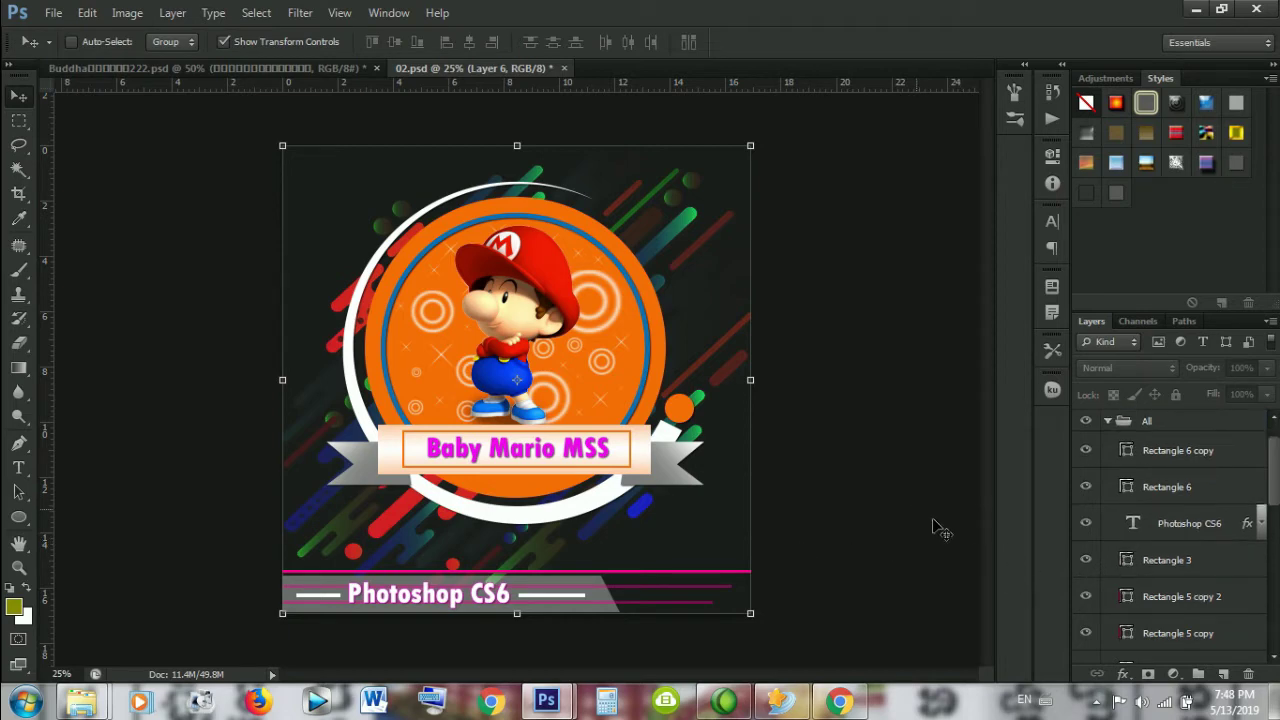
left_click(1086, 597)
left_click(1086, 598)
scroll(1088, 632, "up", 1)
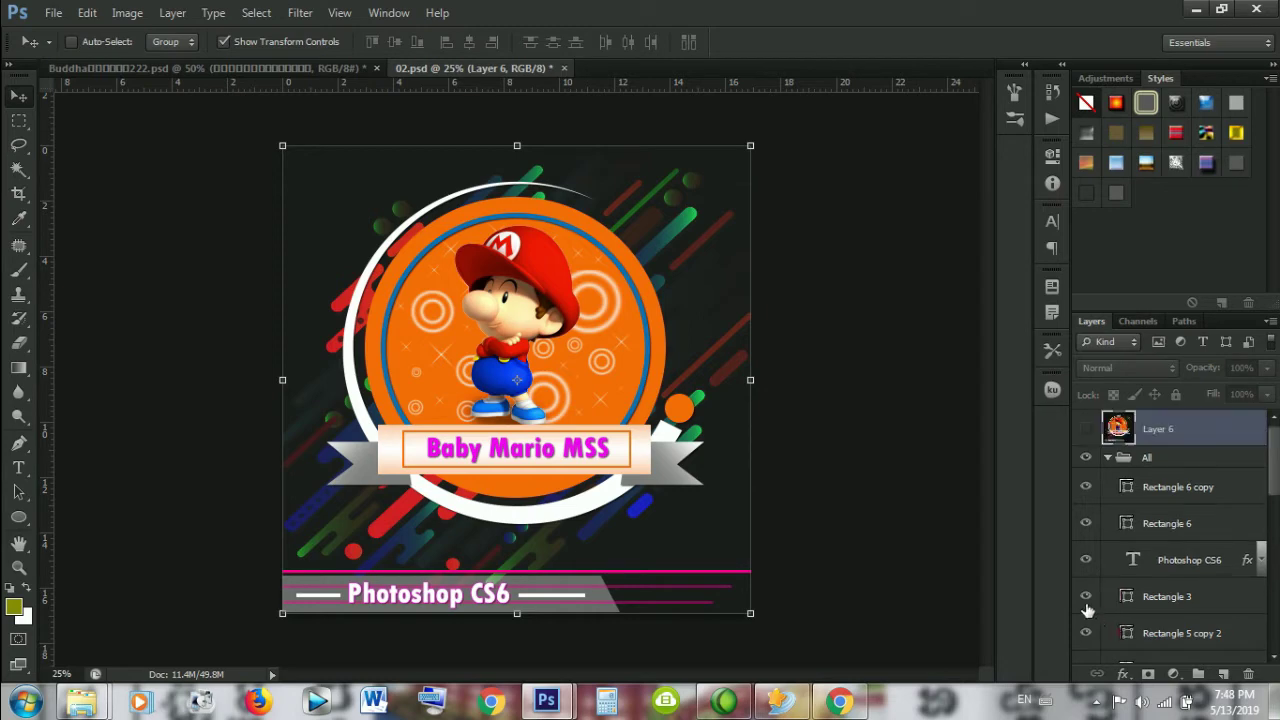
Step: Toggle the Photoshop CS6 text and outlined box layers, then select the text layer
left_click(1086, 562)
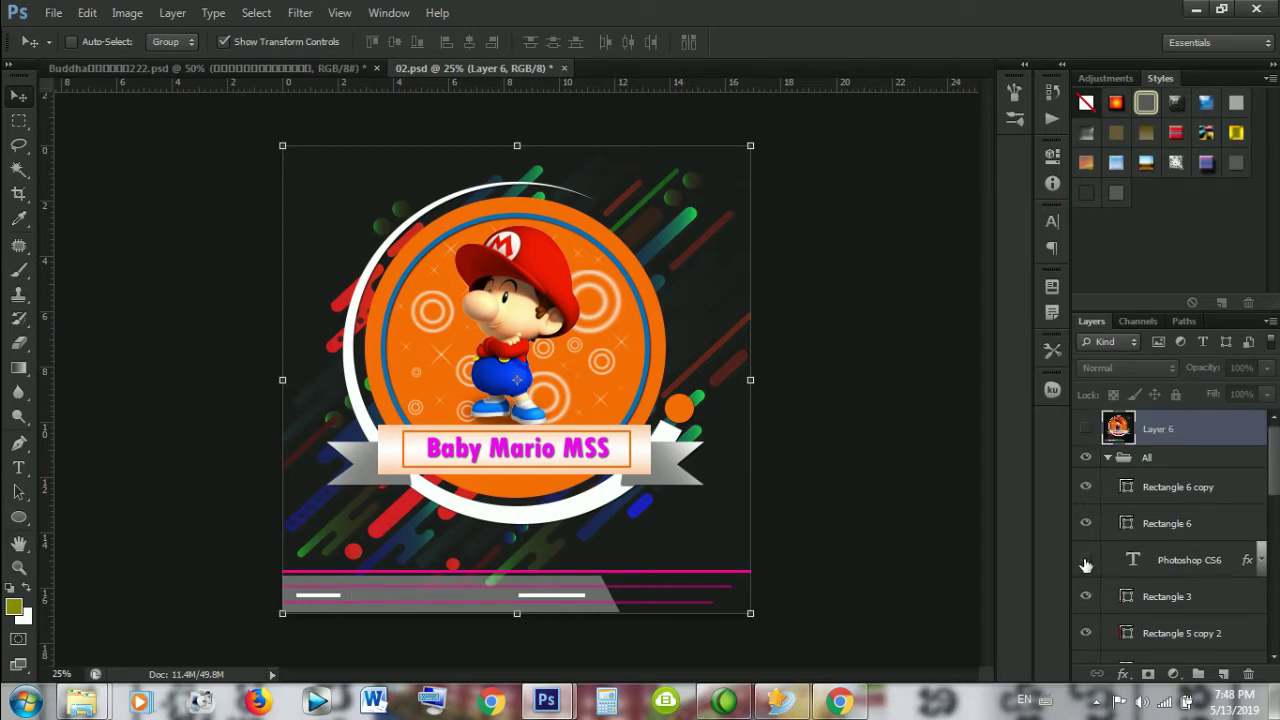
left_click(1086, 562)
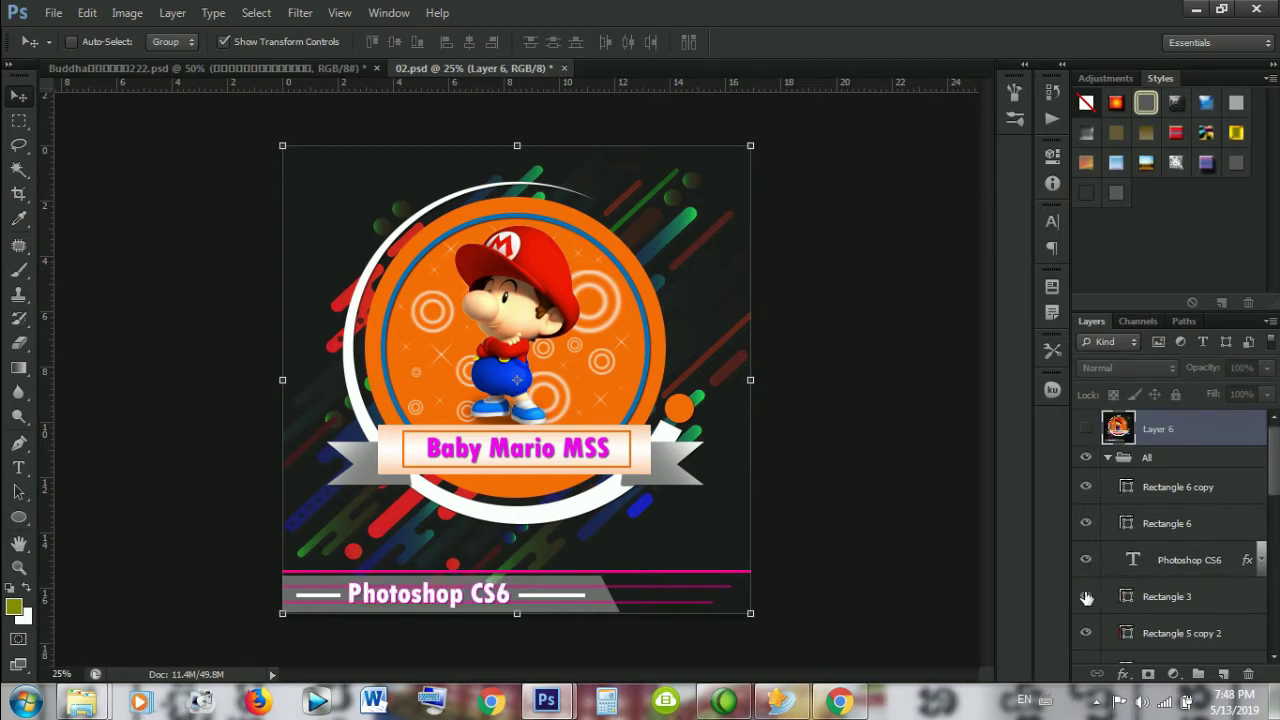
left_click(1086, 597)
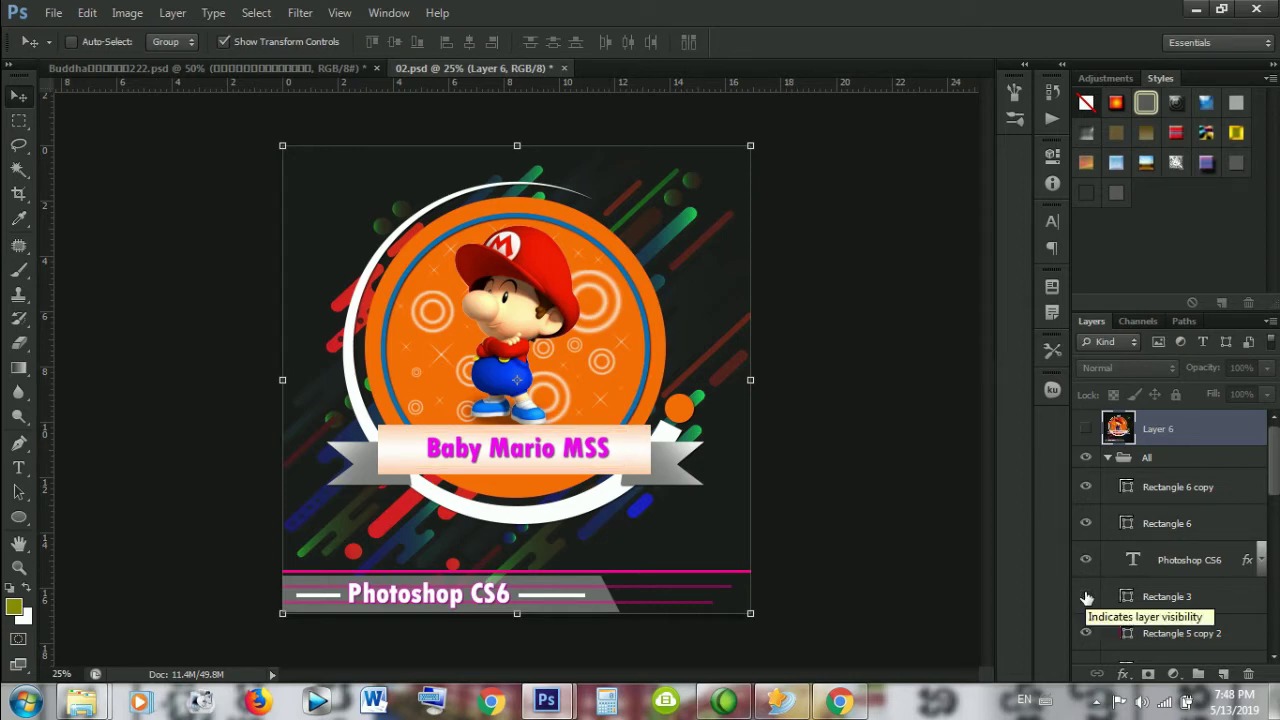
left_click(1086, 597)
left_click(1174, 562)
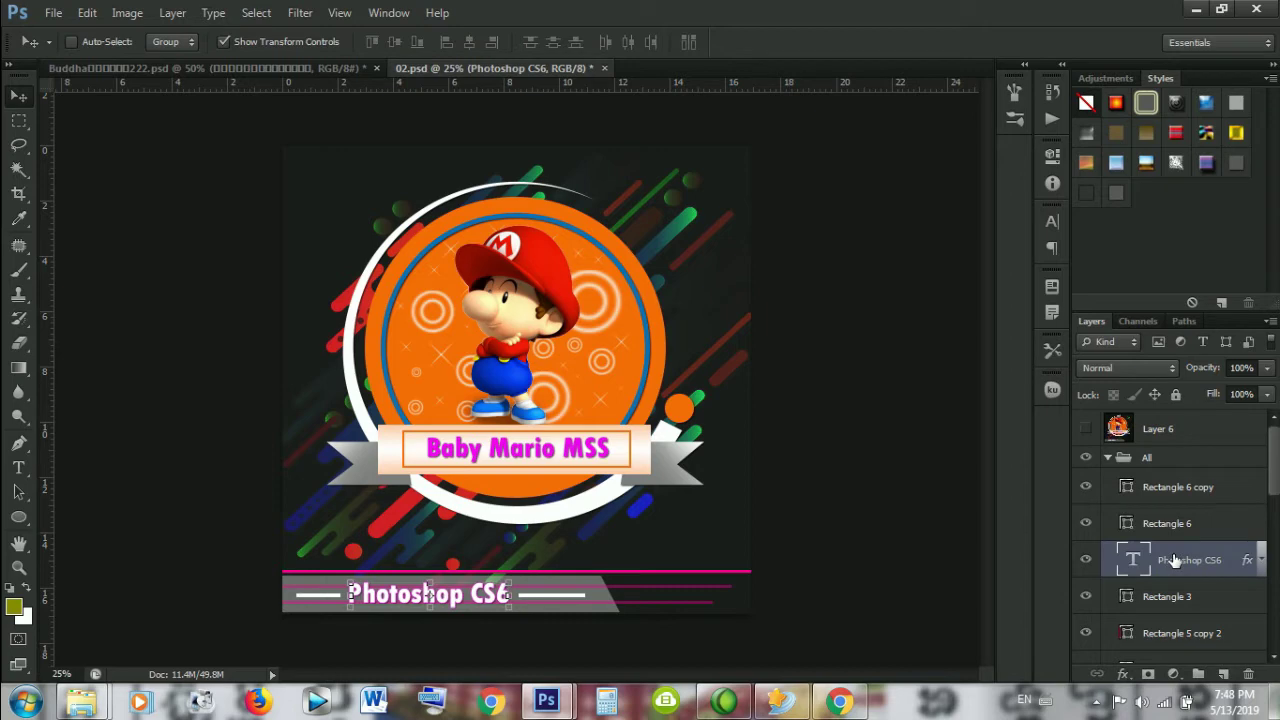
Step: Select the Rectangle 6 copy line layer and scroll through the layer list
left_click(1156, 494)
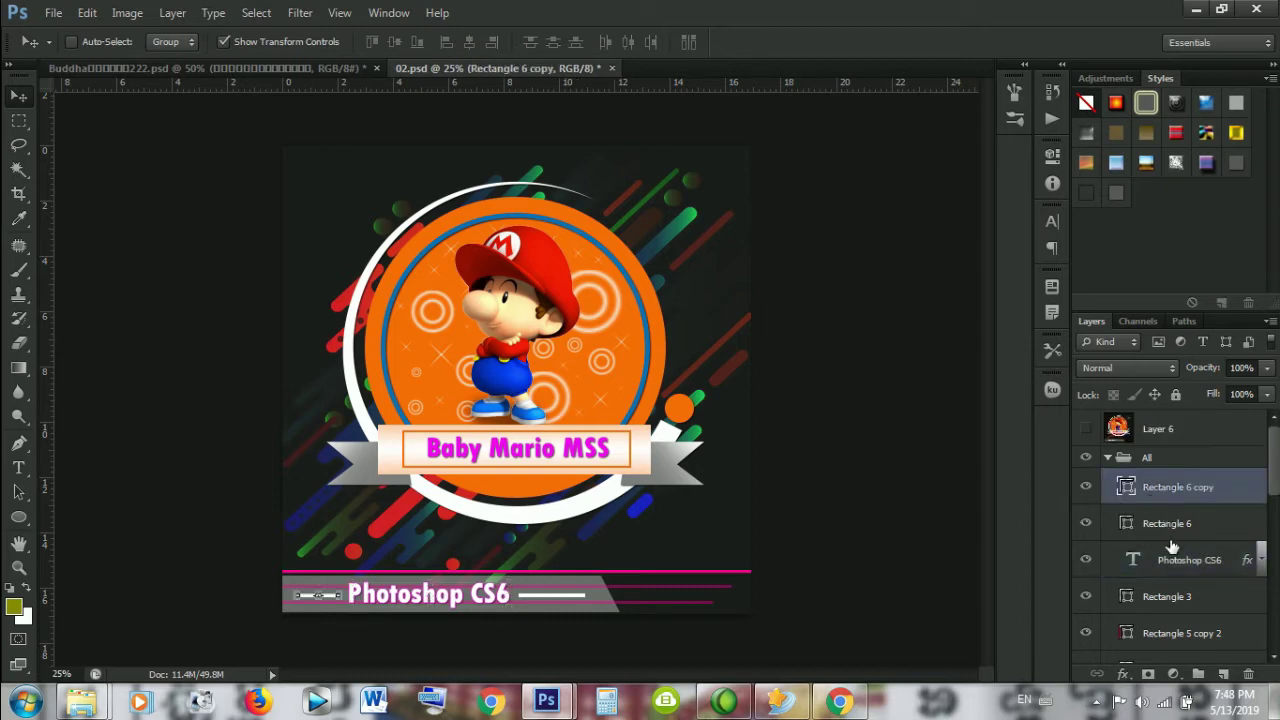
scroll(1172, 556, "down", 2)
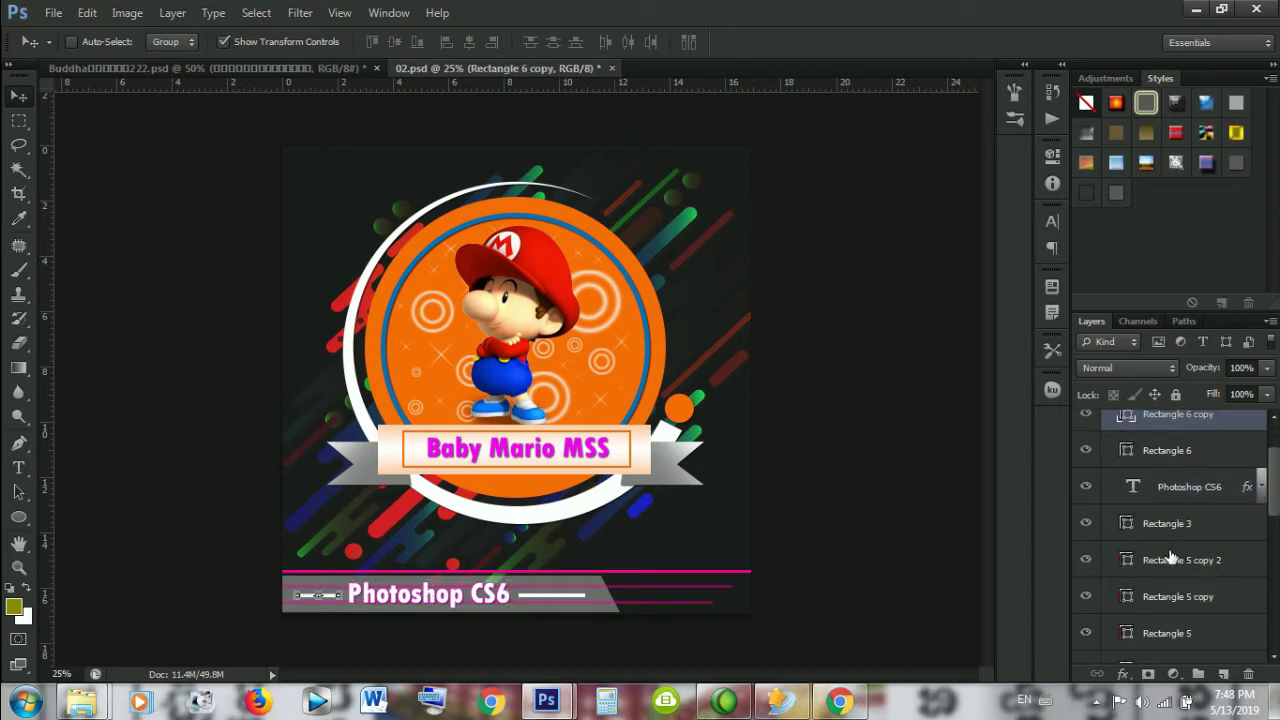
scroll(1176, 560, "up", 2)
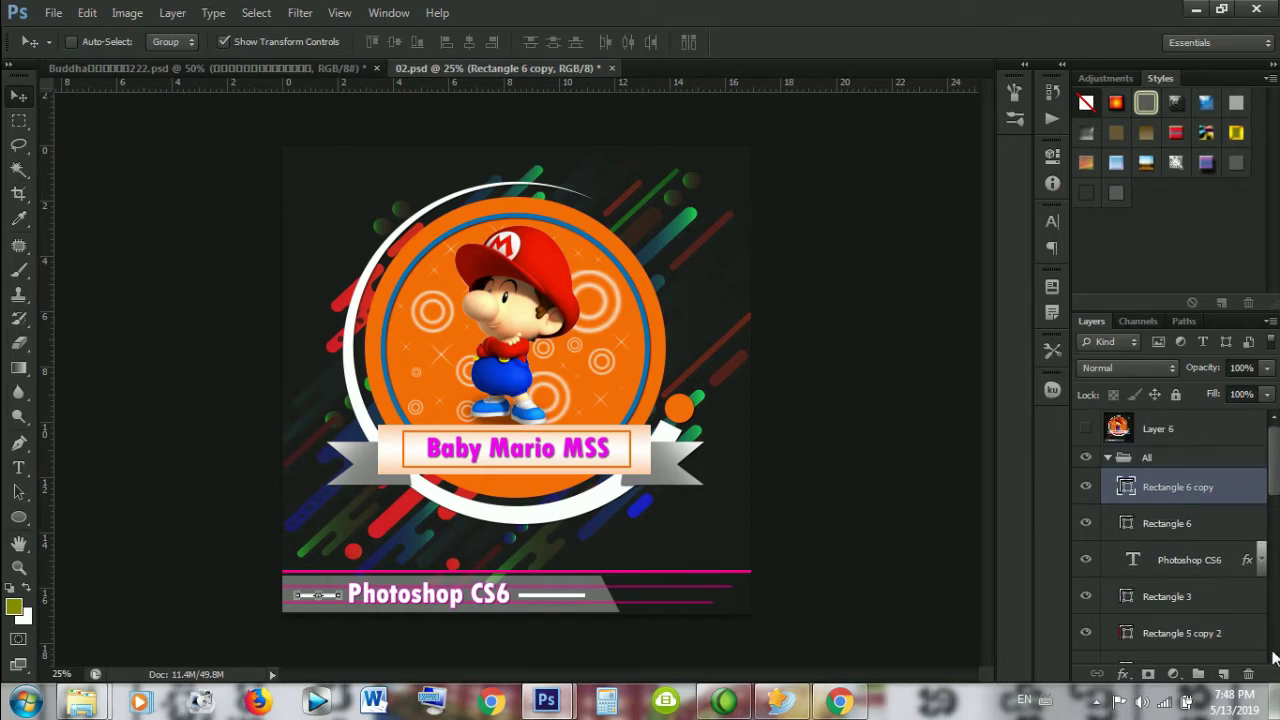
scroll(1274, 658, "down", 1)
scroll(1274, 658, "down", 1)
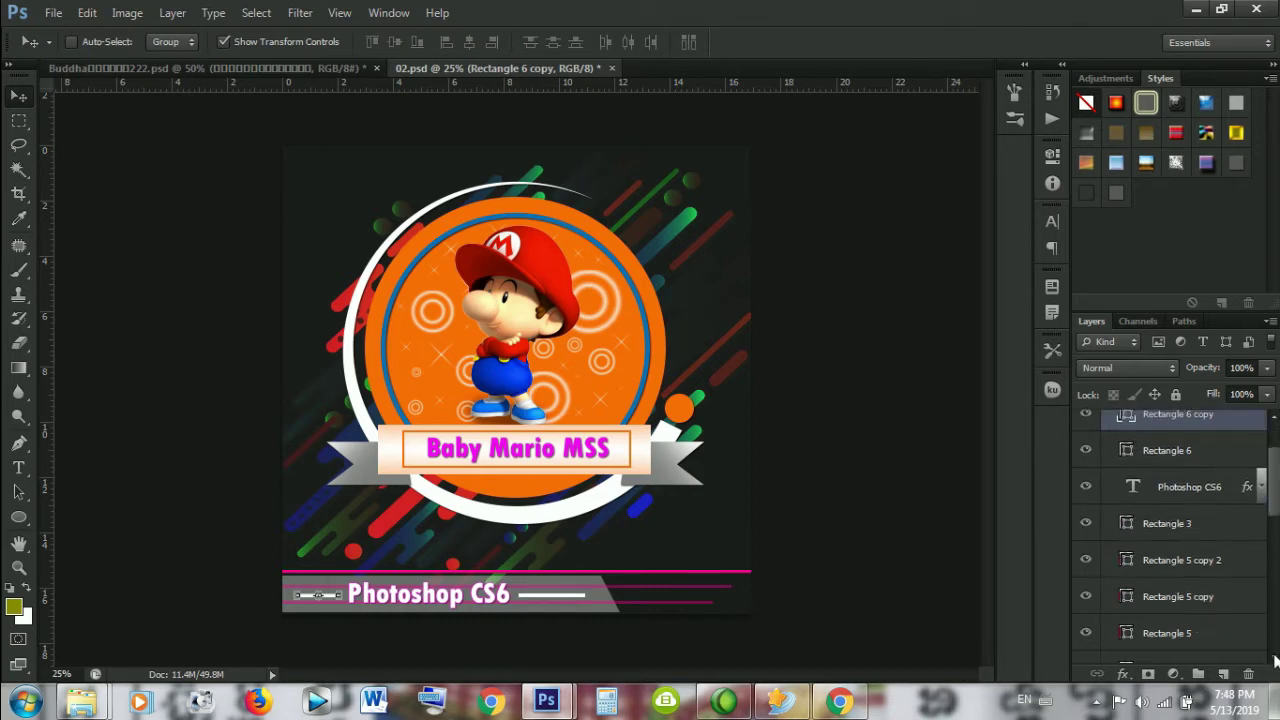
scroll(1274, 658, "down", 1)
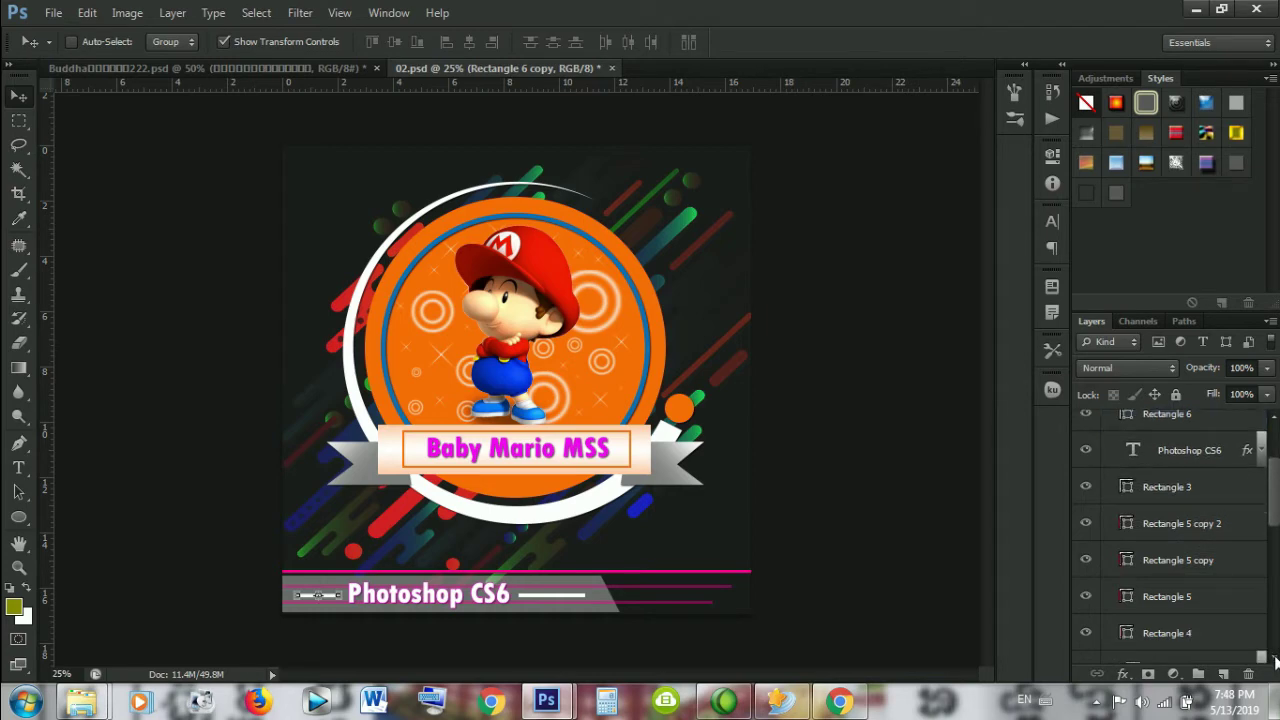
scroll(1276, 661, "down", 1)
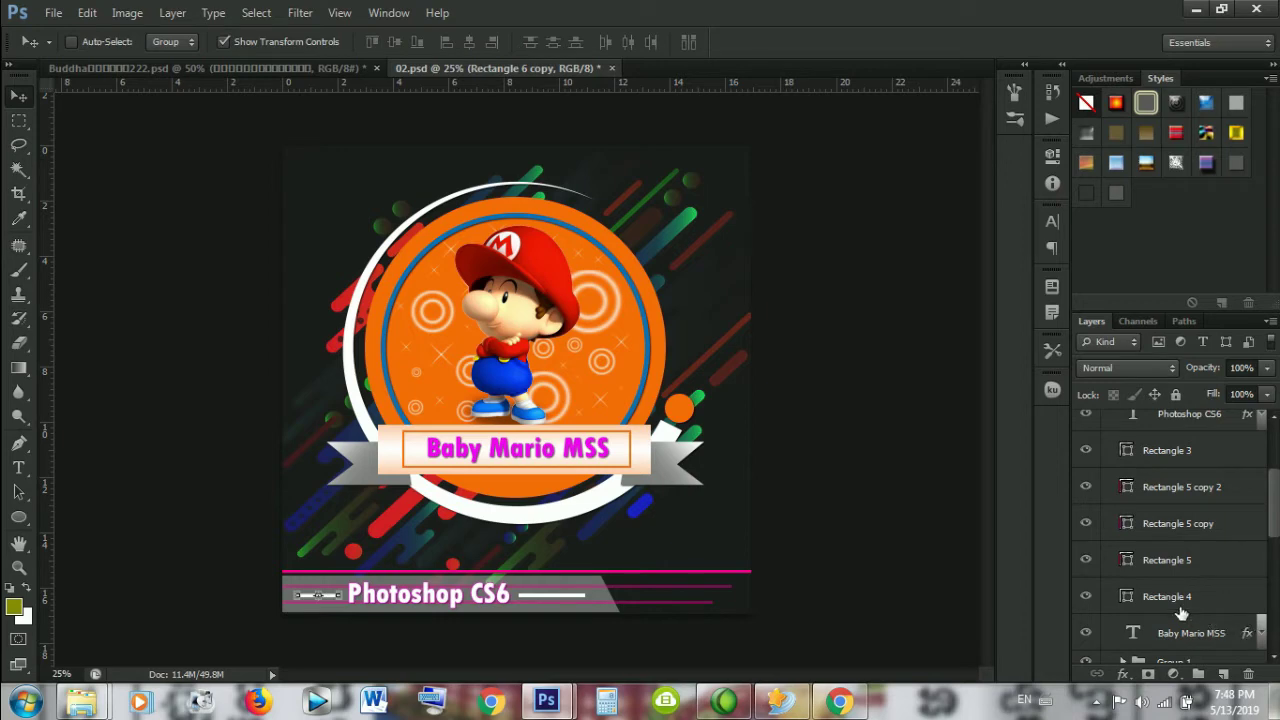
Step: Toggle the pink line and grey banner layers to identify them, then select Rectangle 4
left_click(1086, 561)
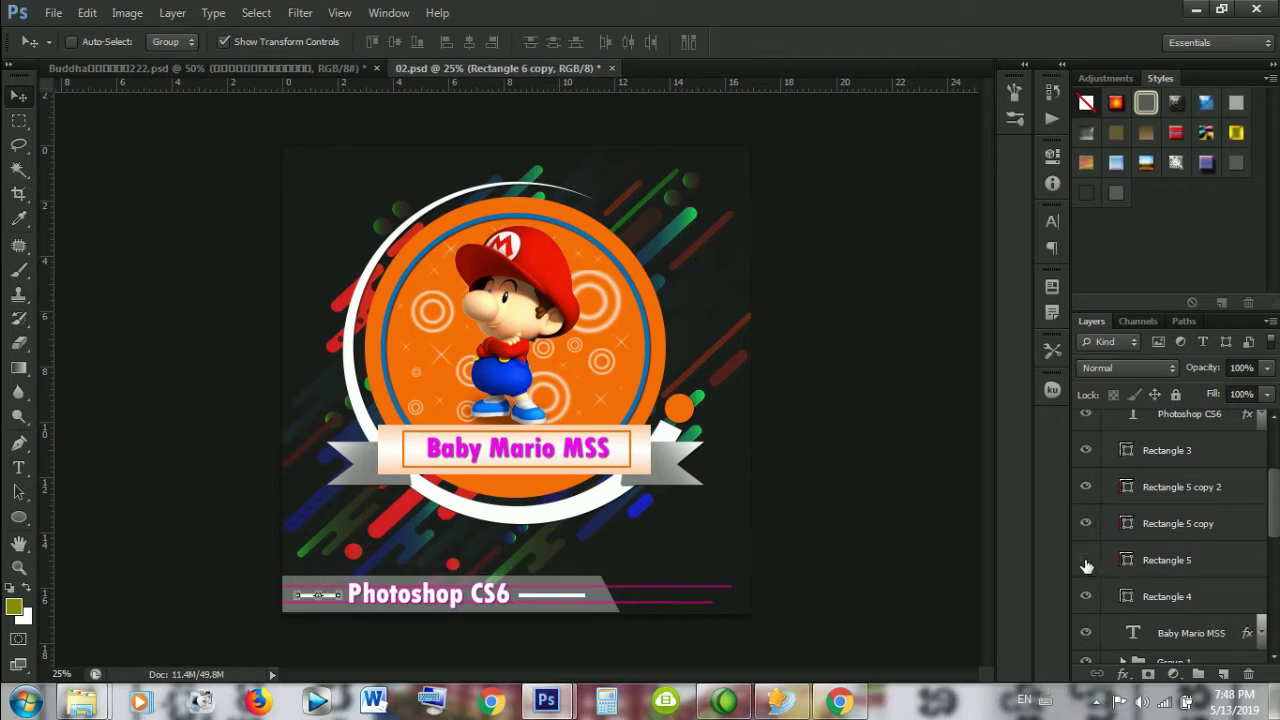
left_click(1088, 597)
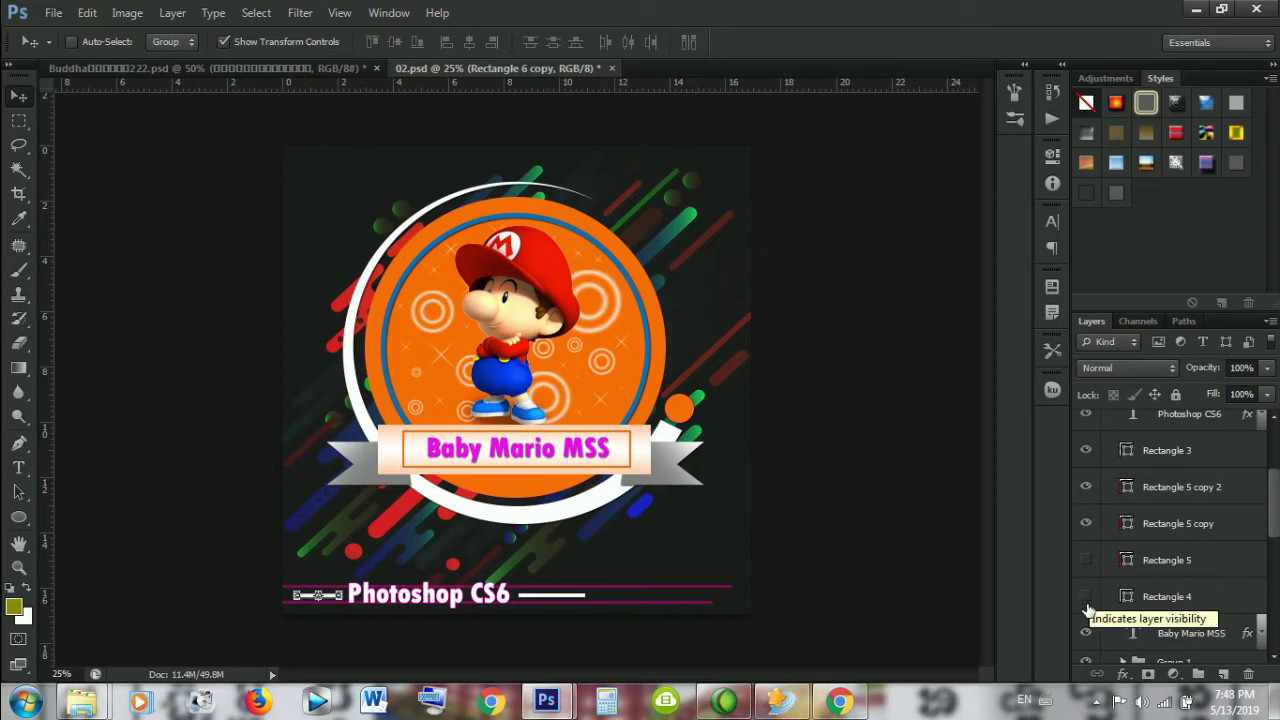
left_click(1086, 597)
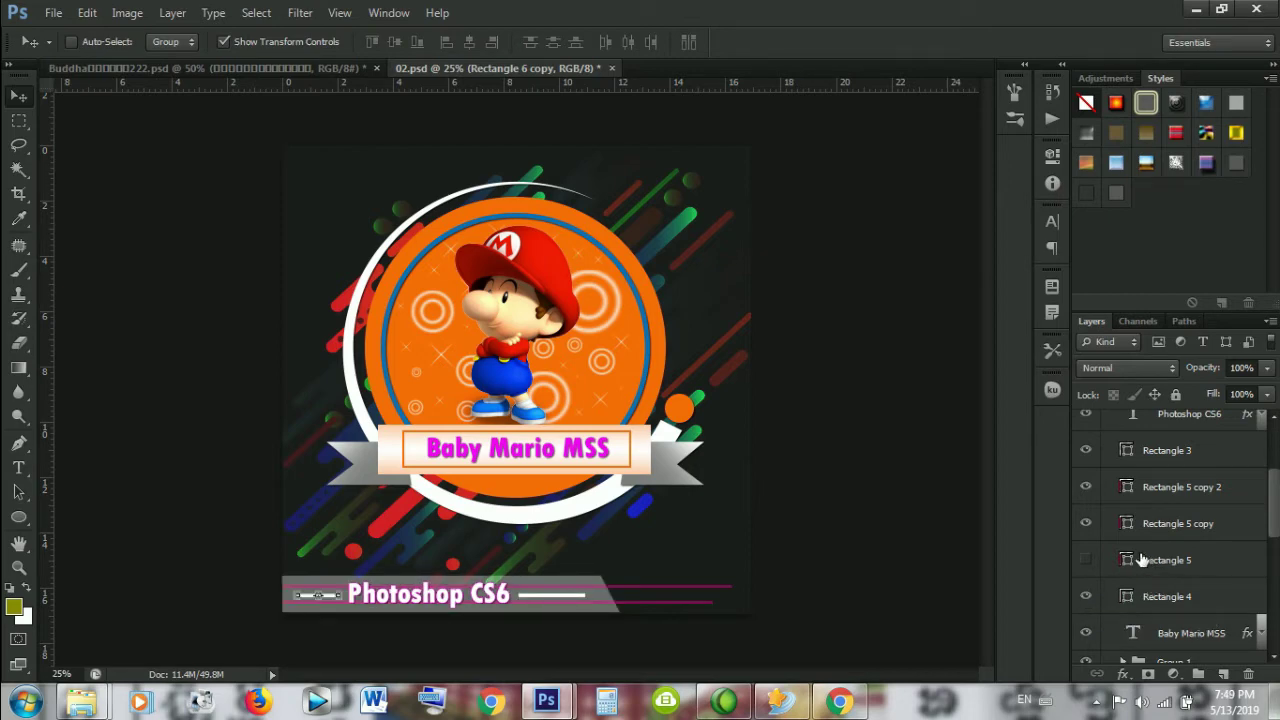
left_click(1086, 561)
scroll(1174, 565, "up", 2)
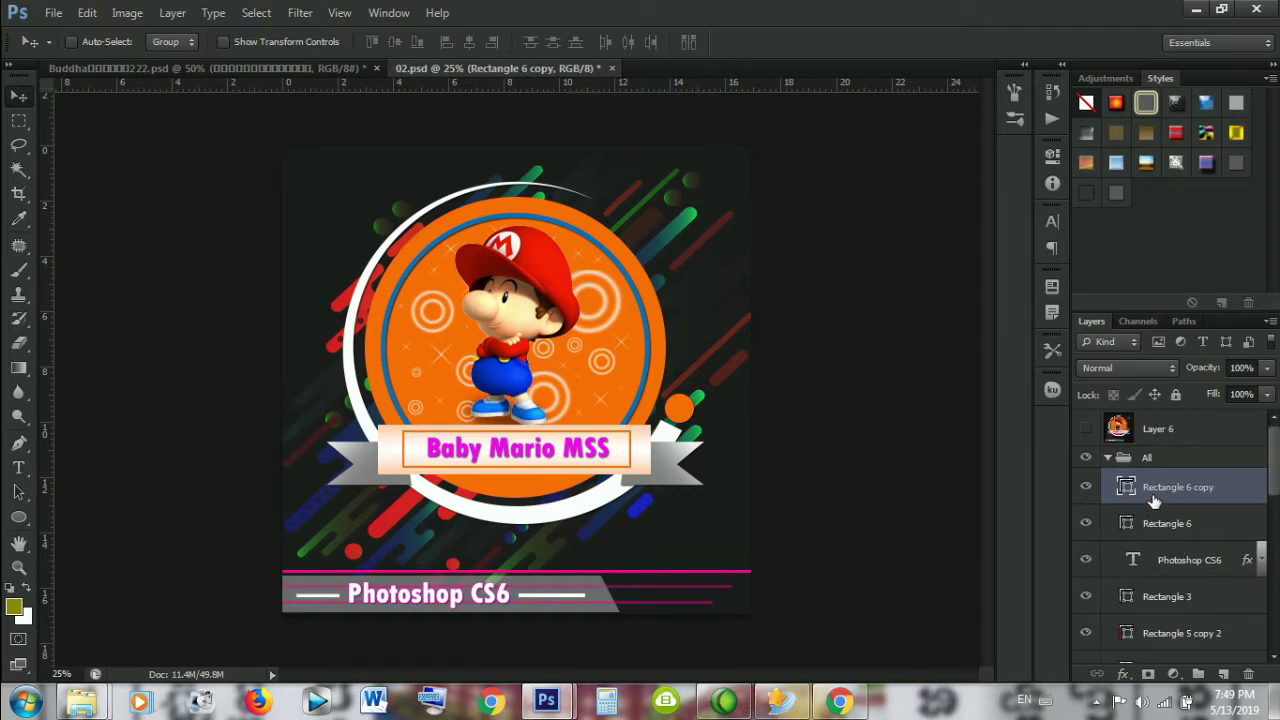
scroll(1175, 552, "down", 3)
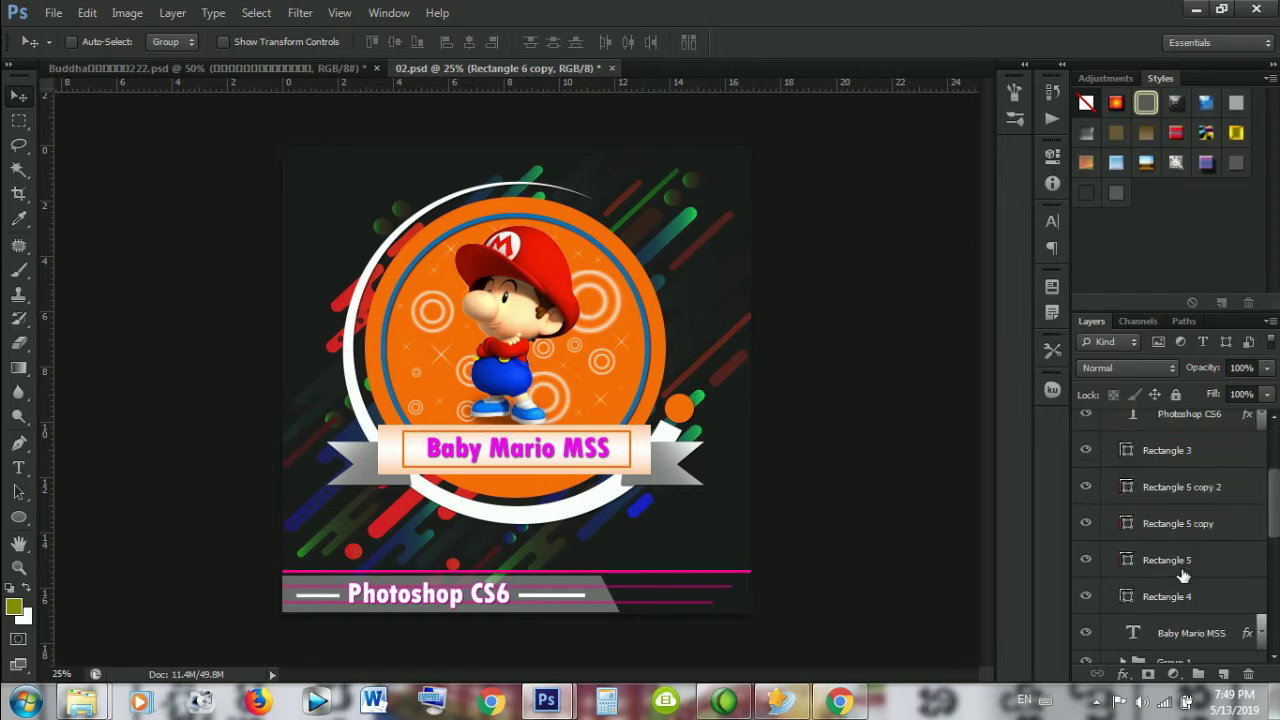
left_click(1086, 597)
left_click(1145, 597)
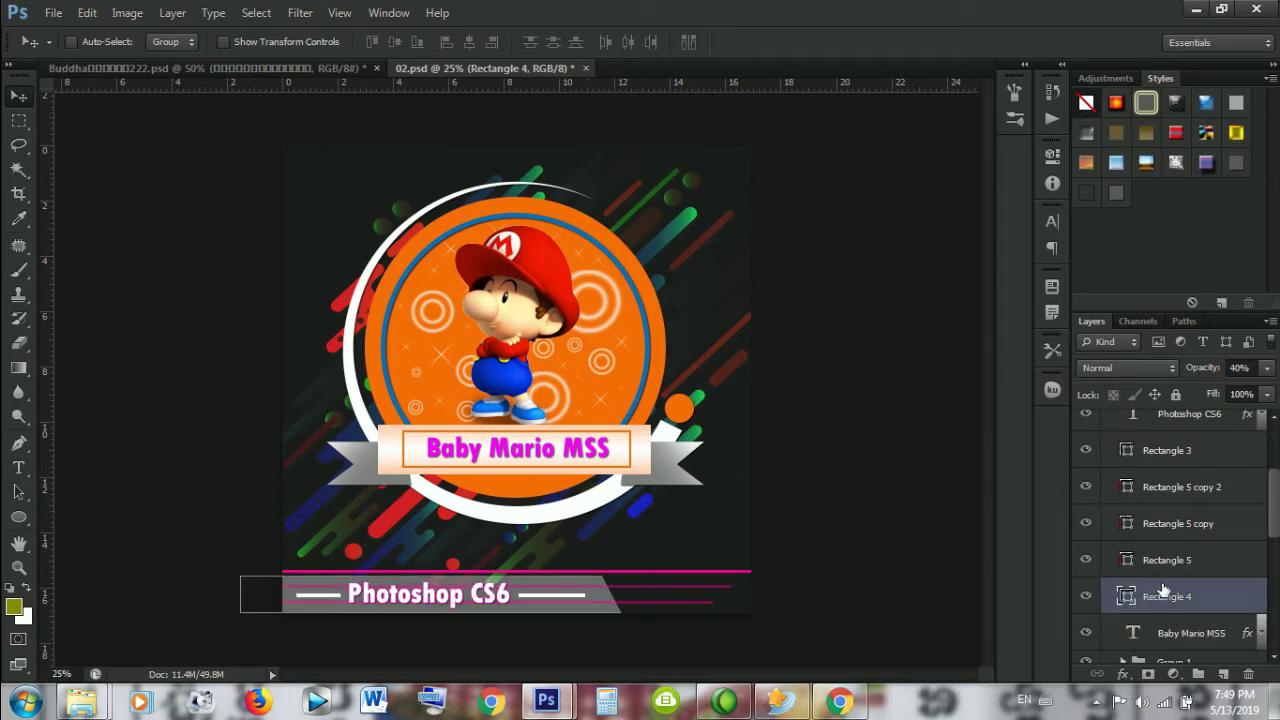
scroll(1160, 590, "up", 3)
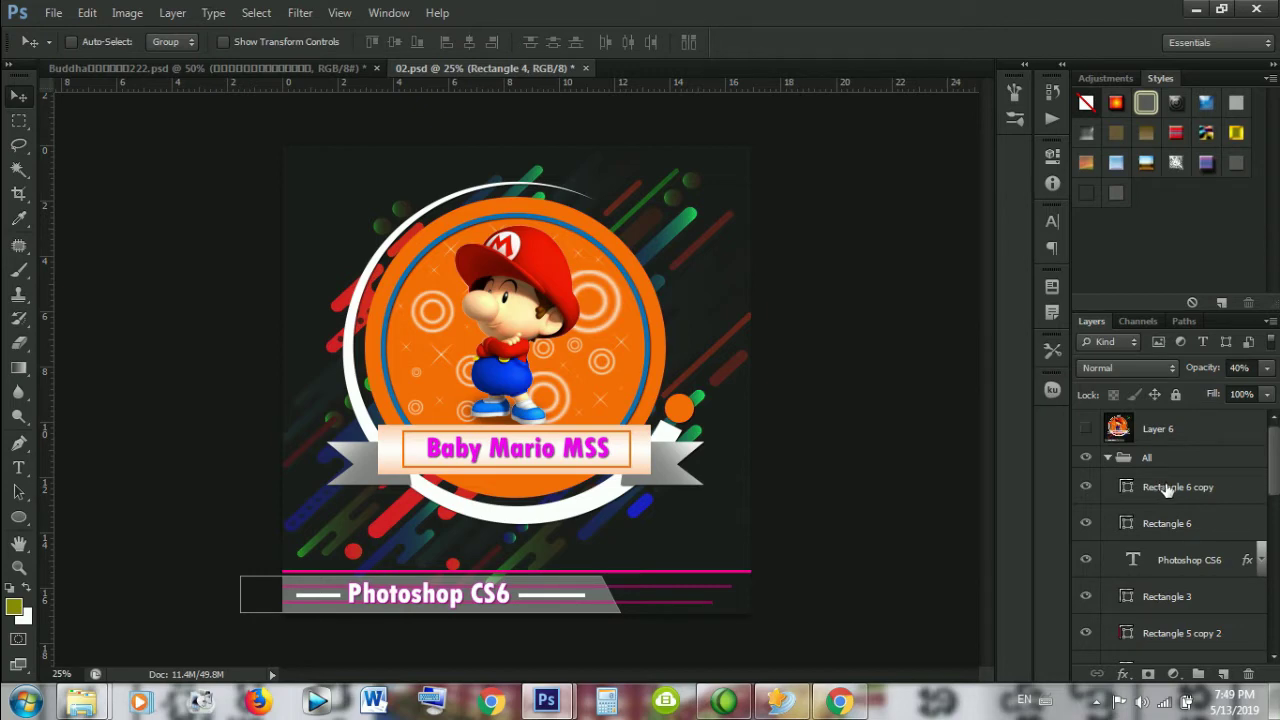
Step: Group the layers from Rectangle 6 copy downward into Group 2 and expand it
left_click(1222, 491, "shift")
scroll(1222, 530, "down", 1)
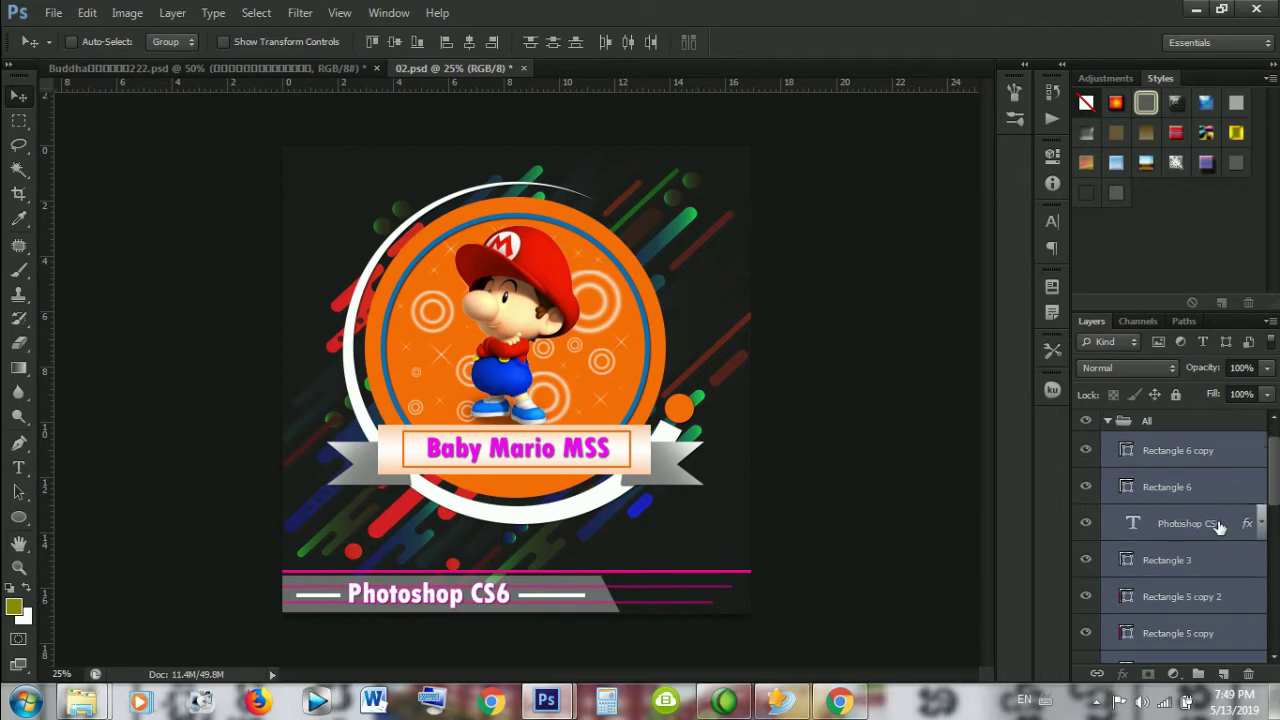
key("ctrl+g")
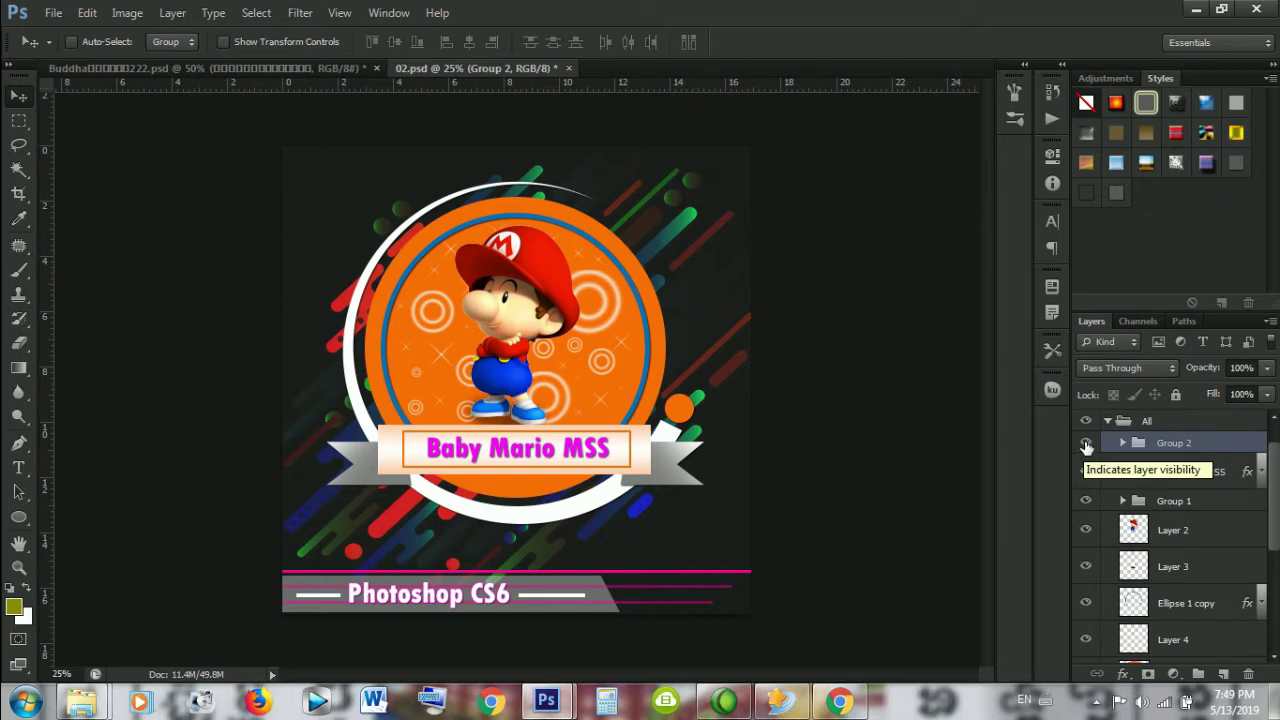
left_click(1086, 444)
left_click(1086, 444)
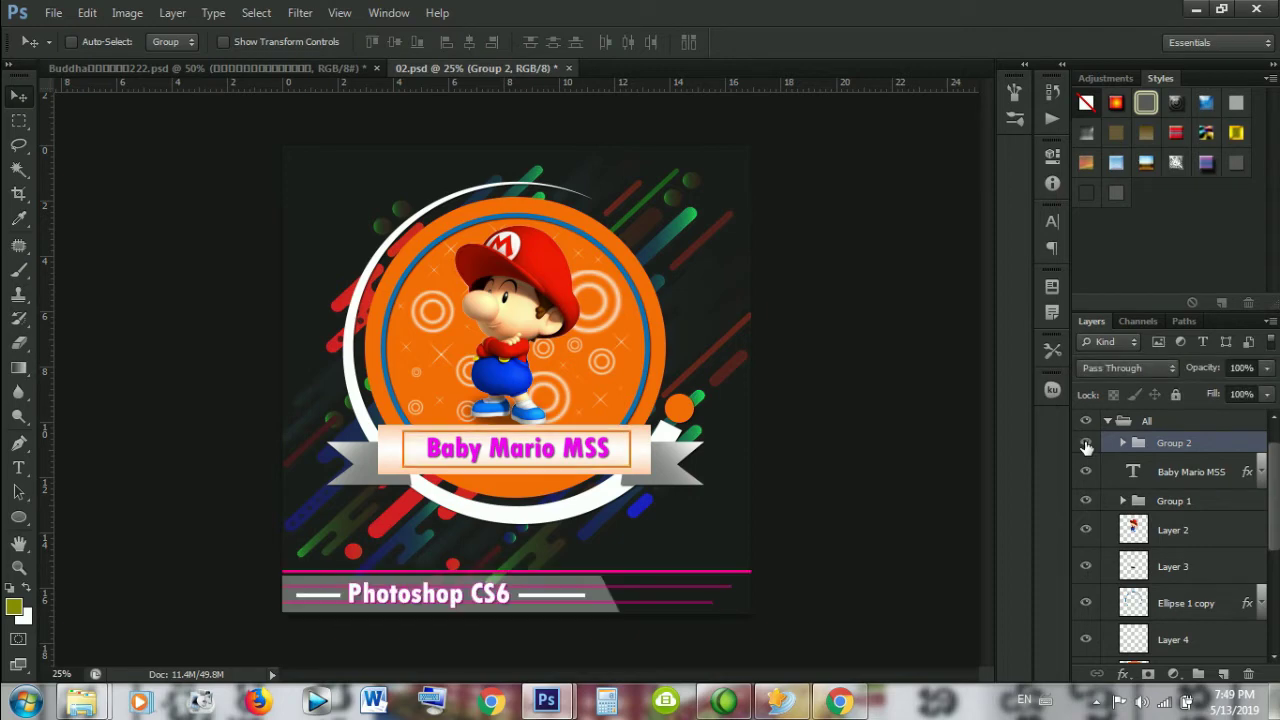
left_click(1123, 443)
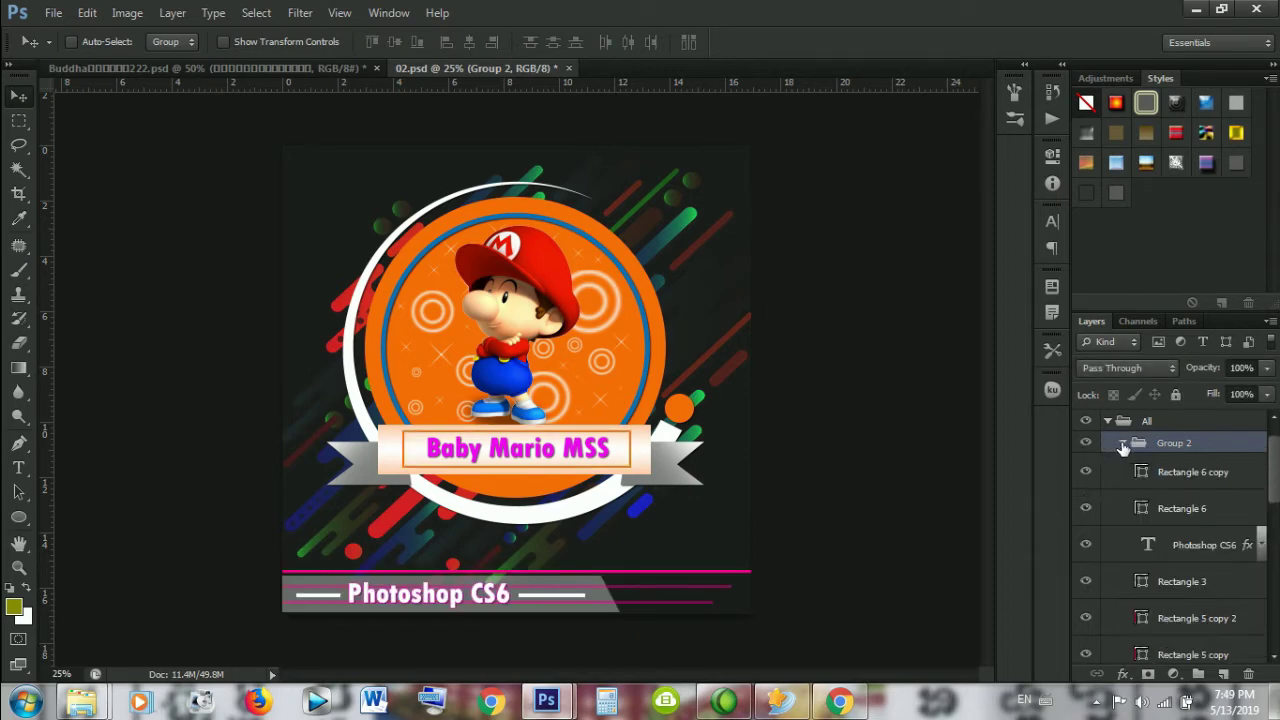
Step: Scroll through Group 2 and briefly hide Rectangle 4 and Rectangle 3 to identify them
scroll(1191, 545, "up", 1)
scroll(1205, 585, "down", 1)
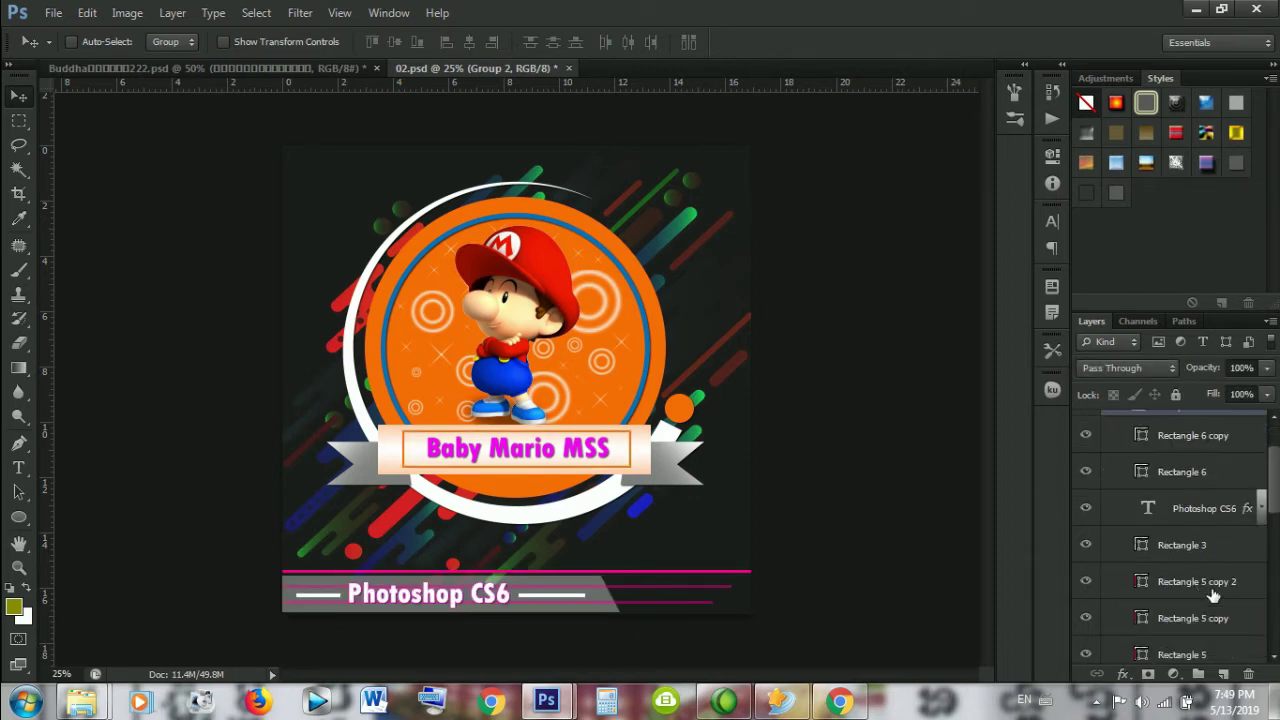
scroll(1212, 628, "down", 1)
scroll(1217, 620, "up", 2)
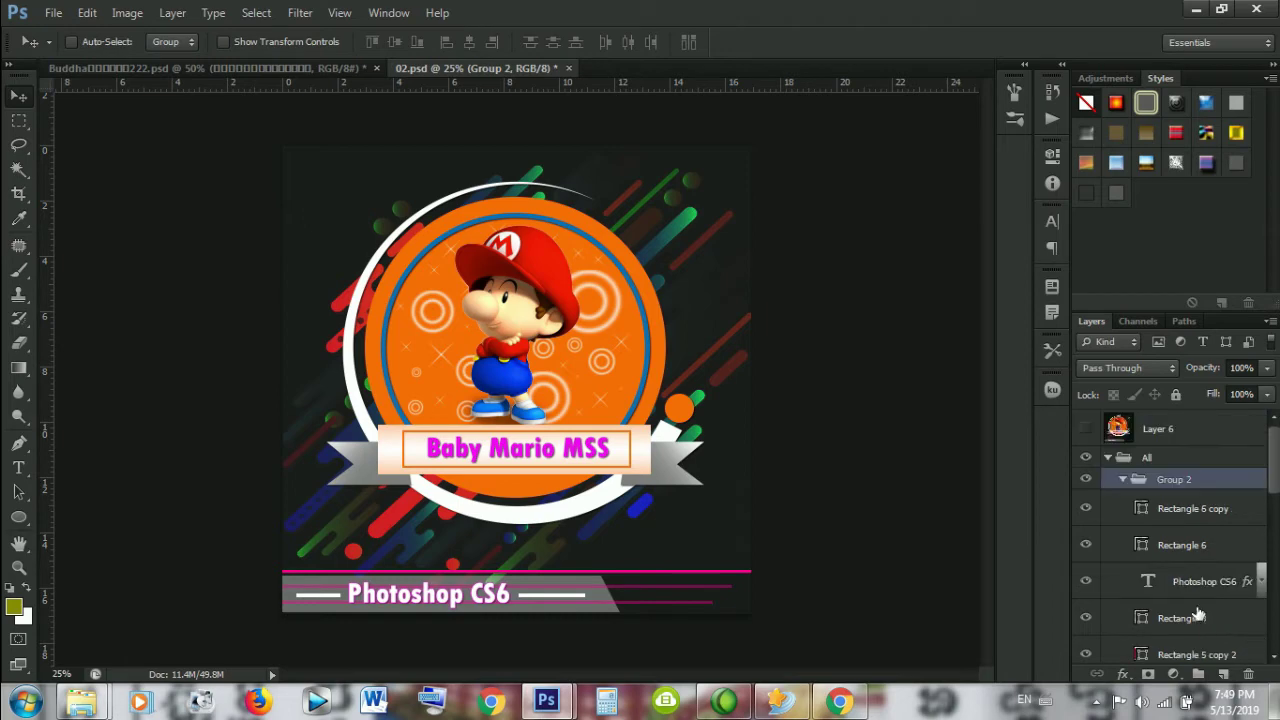
left_click(1274, 658)
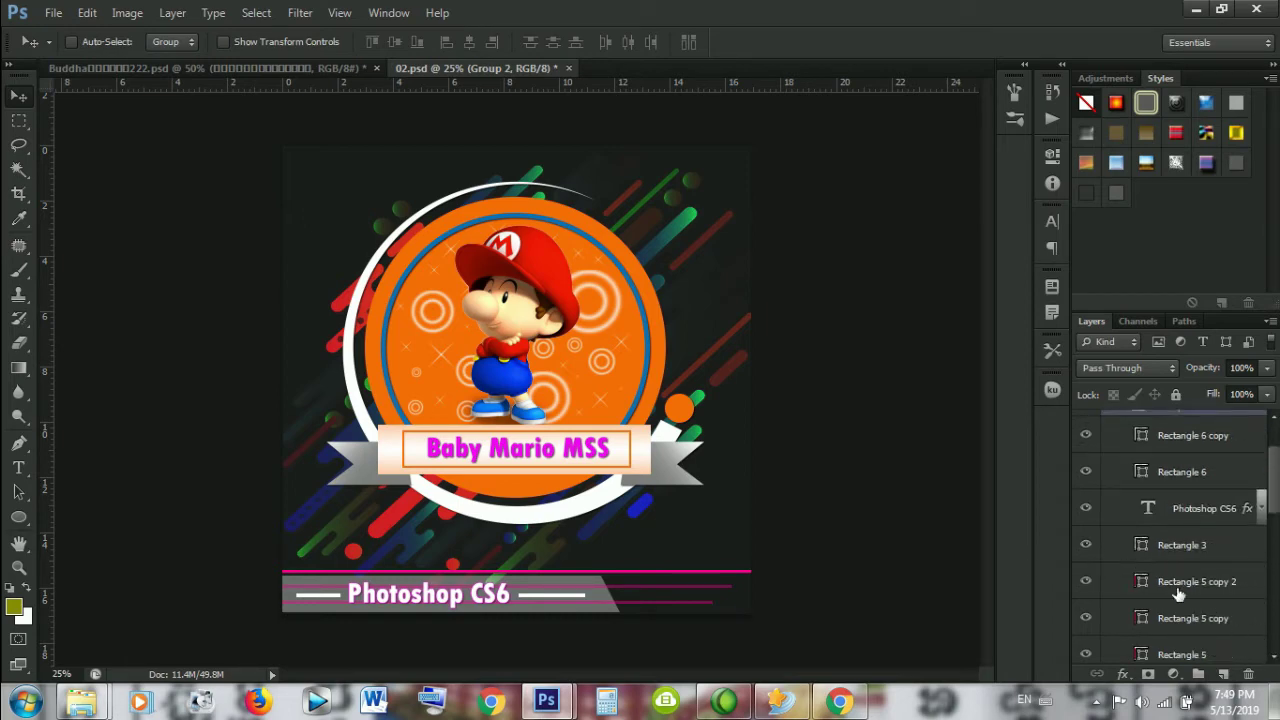
scroll(1180, 596, "up", 1)
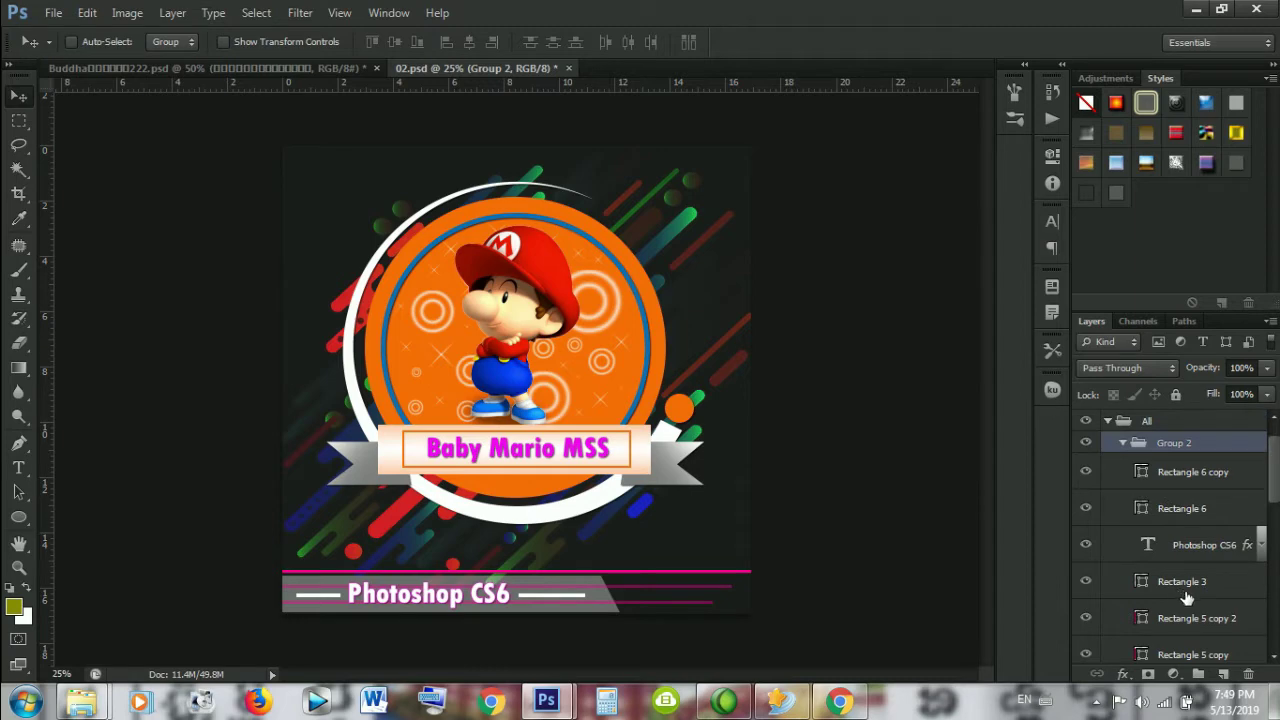
left_click(1274, 658)
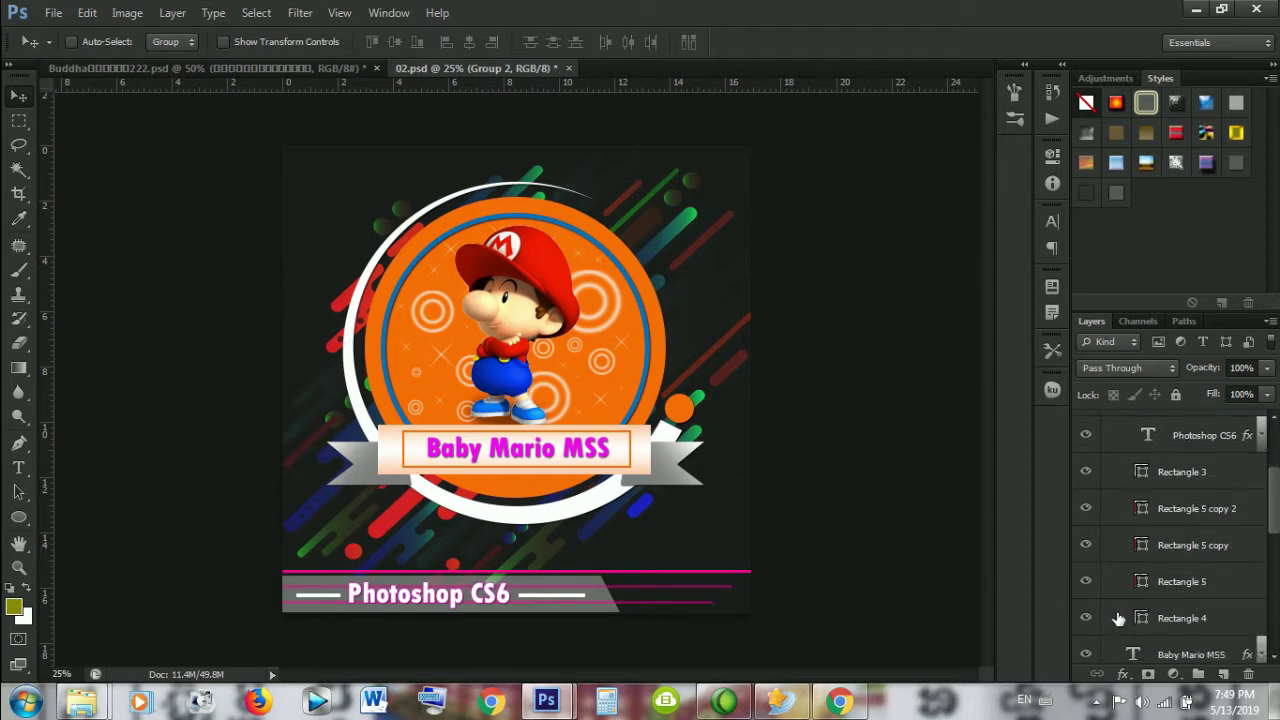
left_click(1086, 618)
left_click(1086, 471)
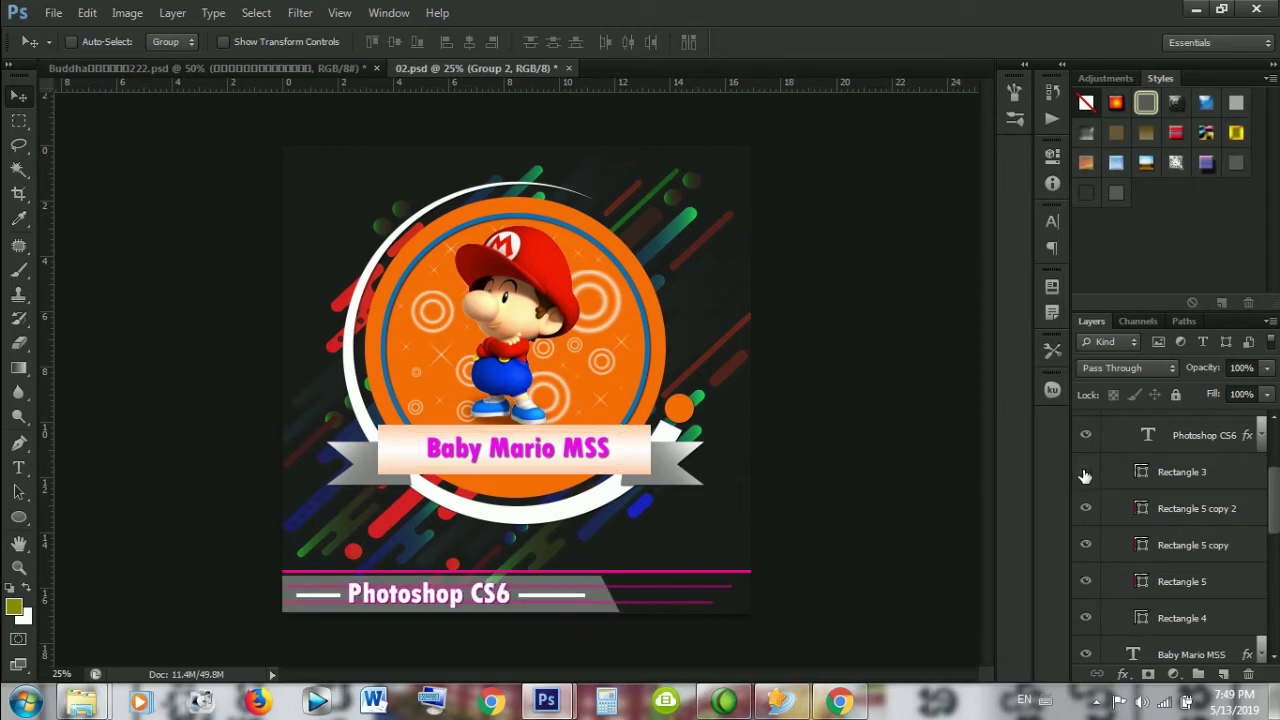
Step: Move Rectangle 3 below Rectangle 4 in the layer stack
left_click(1213, 482)
left_click_drag(1220, 477, 1234, 630)
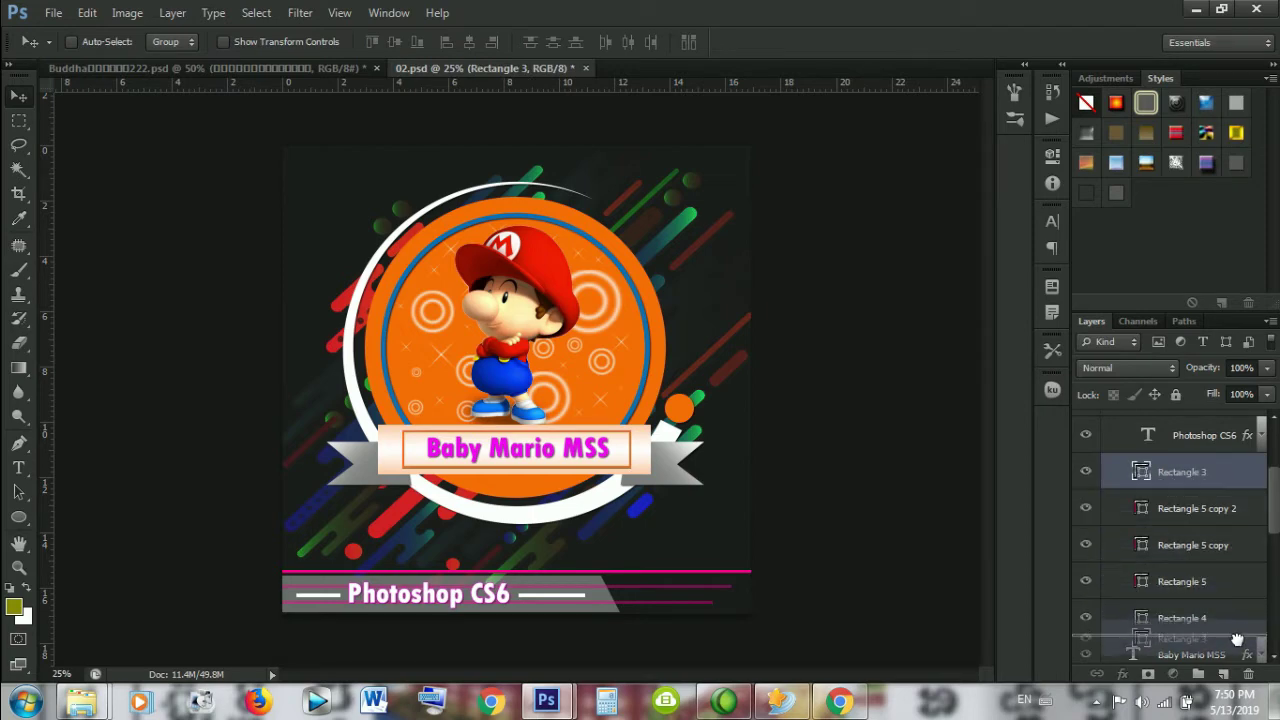
left_click_drag(1236, 633, 1236, 640)
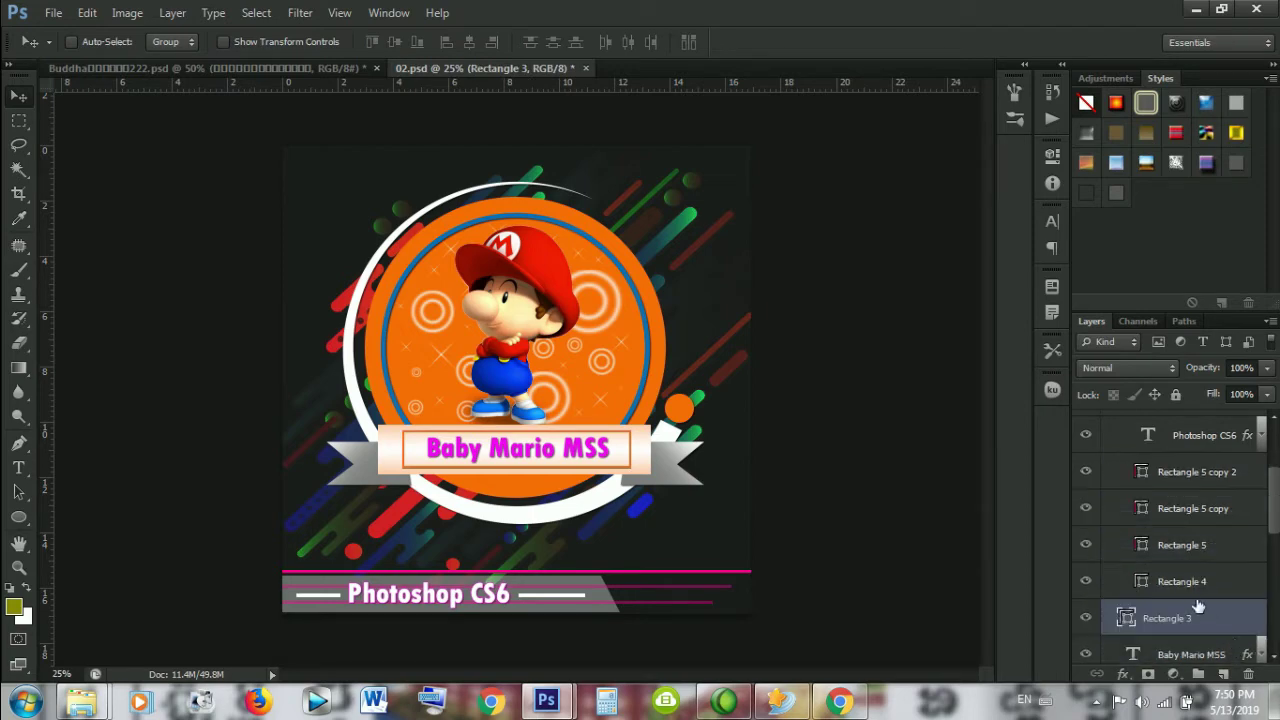
scroll(1190, 580, "up", 3)
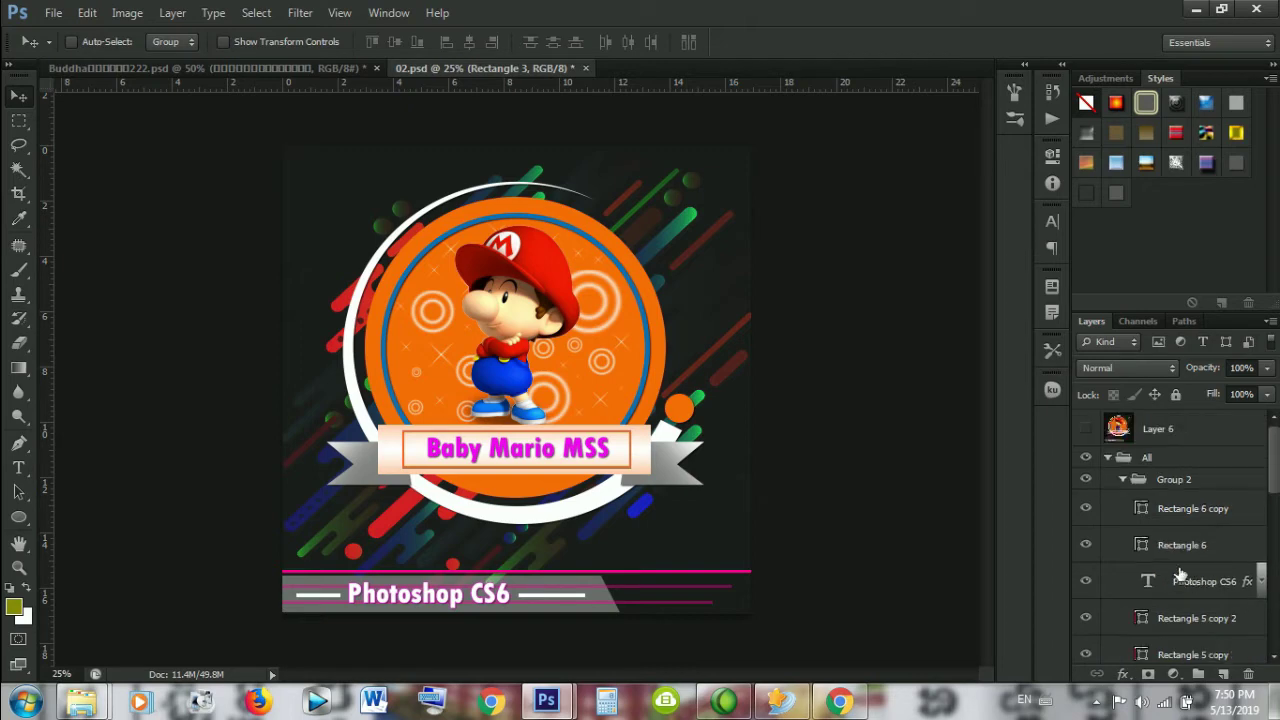
Step: Move Group 2 out of the All group with Ctrl+Shift+G
left_click(1086, 483)
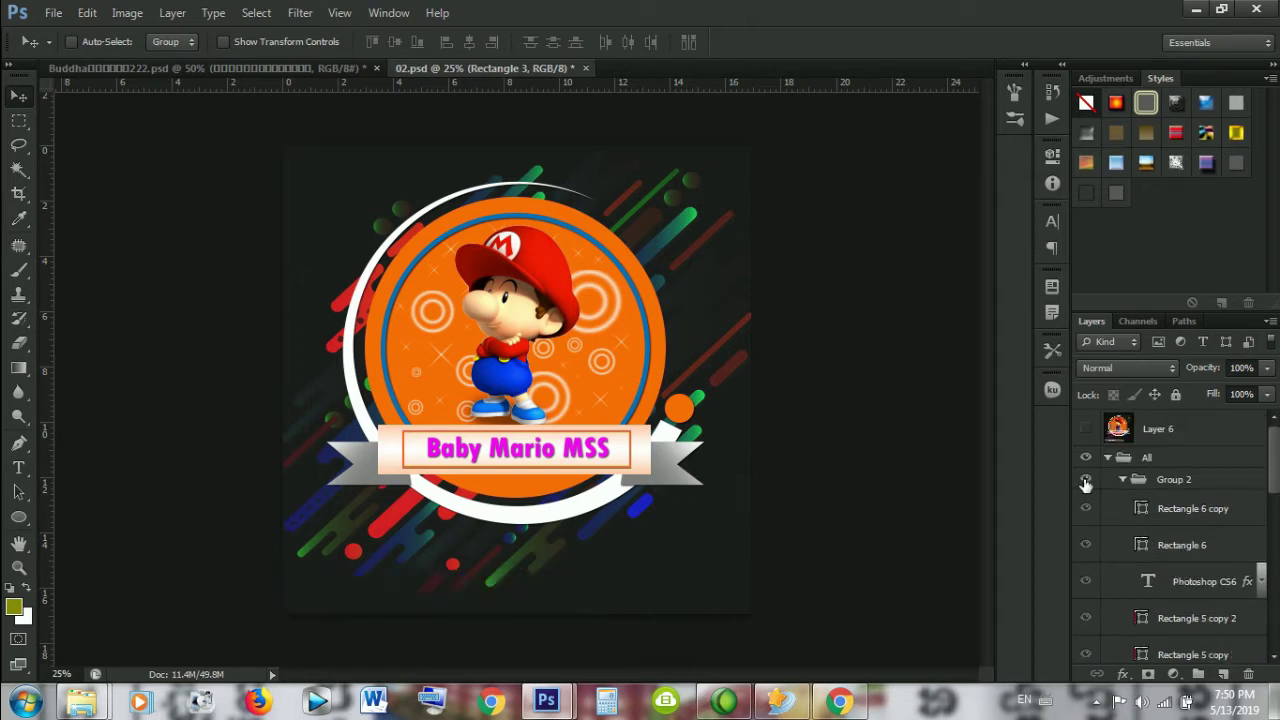
left_click(1086, 483)
left_click(1158, 486)
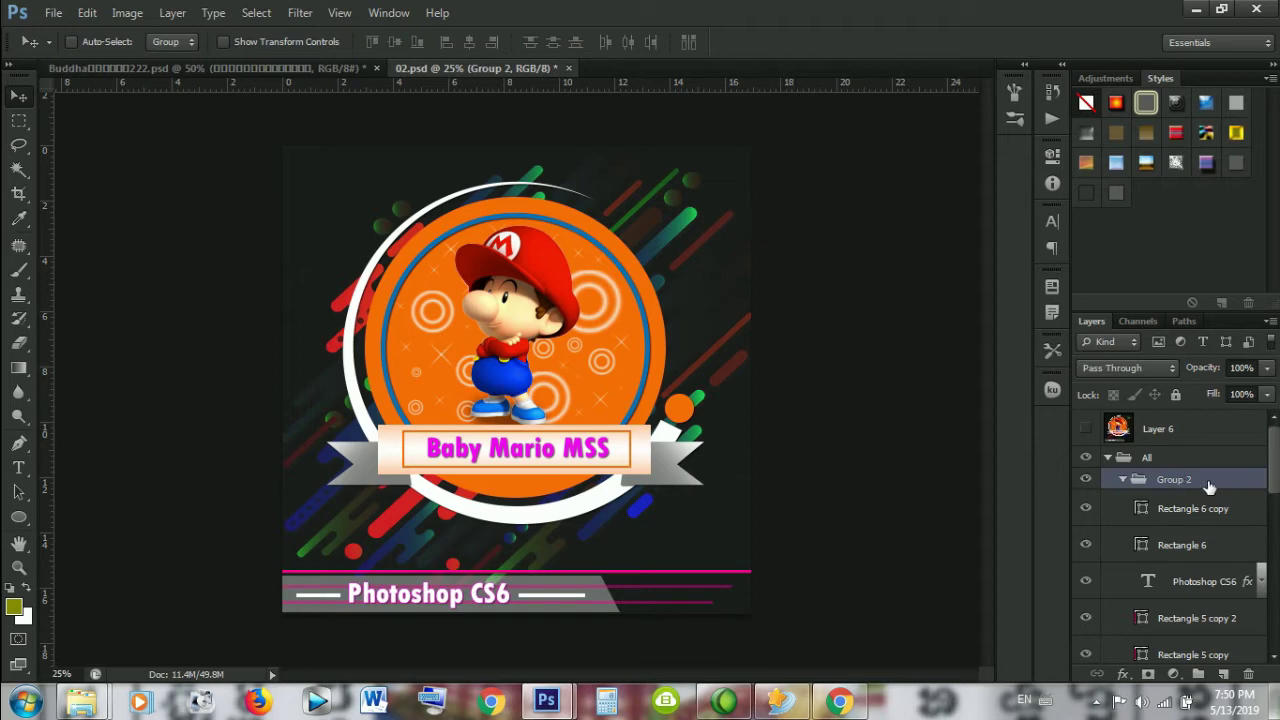
left_click(1200, 457)
key("ctrl+shift+g")
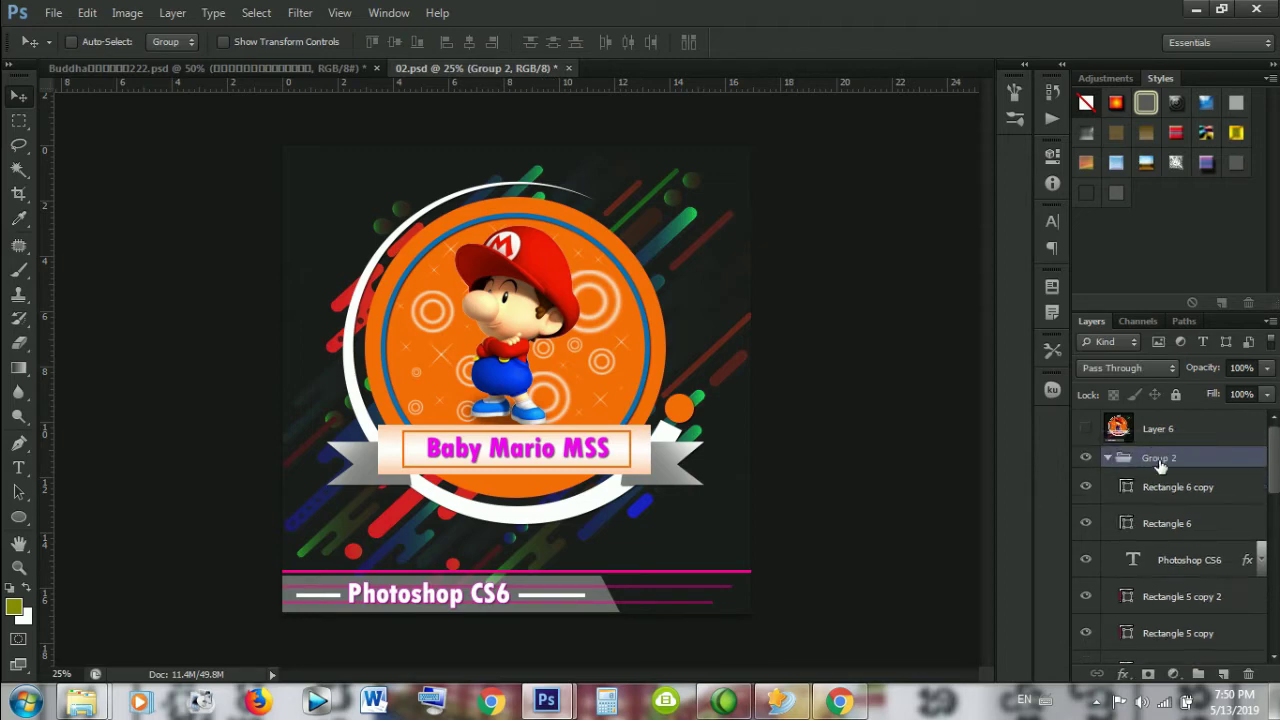
Step: Collapse Group 2 and the All group, then drag All toward the Buddha banner
left_click(1107, 457)
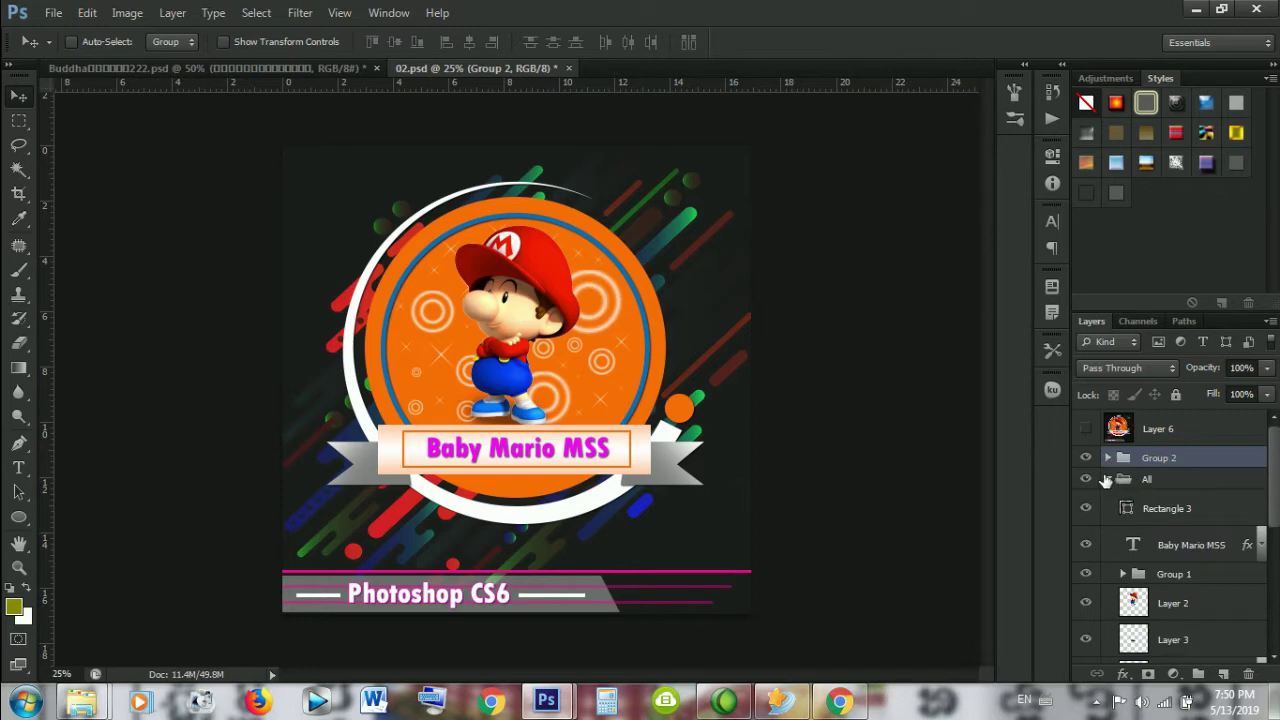
left_click(1105, 481)
left_click(1145, 482)
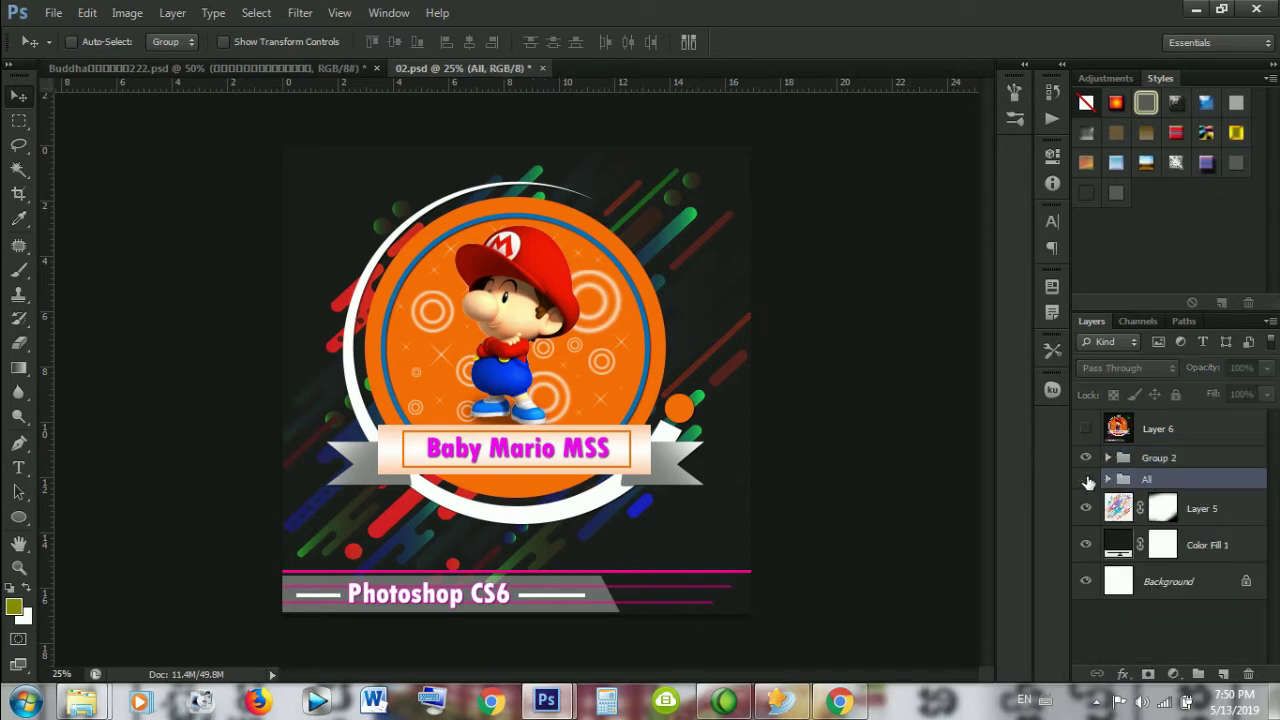
left_click(1087, 481)
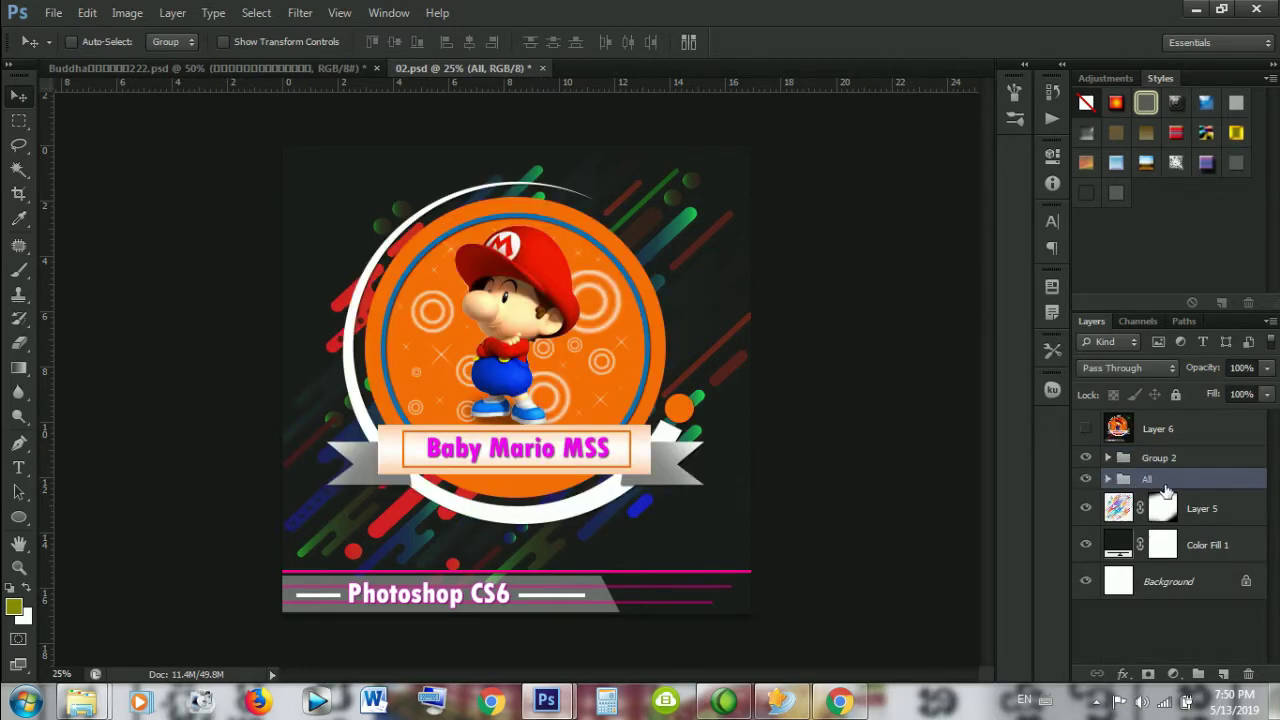
mouse_move(1176, 487)
left_mouse_down()
mouse_move(311, 69)
mouse_move(207, 59)
mouse_move(231, 61)
mouse_move(148, 71)
mouse_move(312, 162)
left_mouse_up()
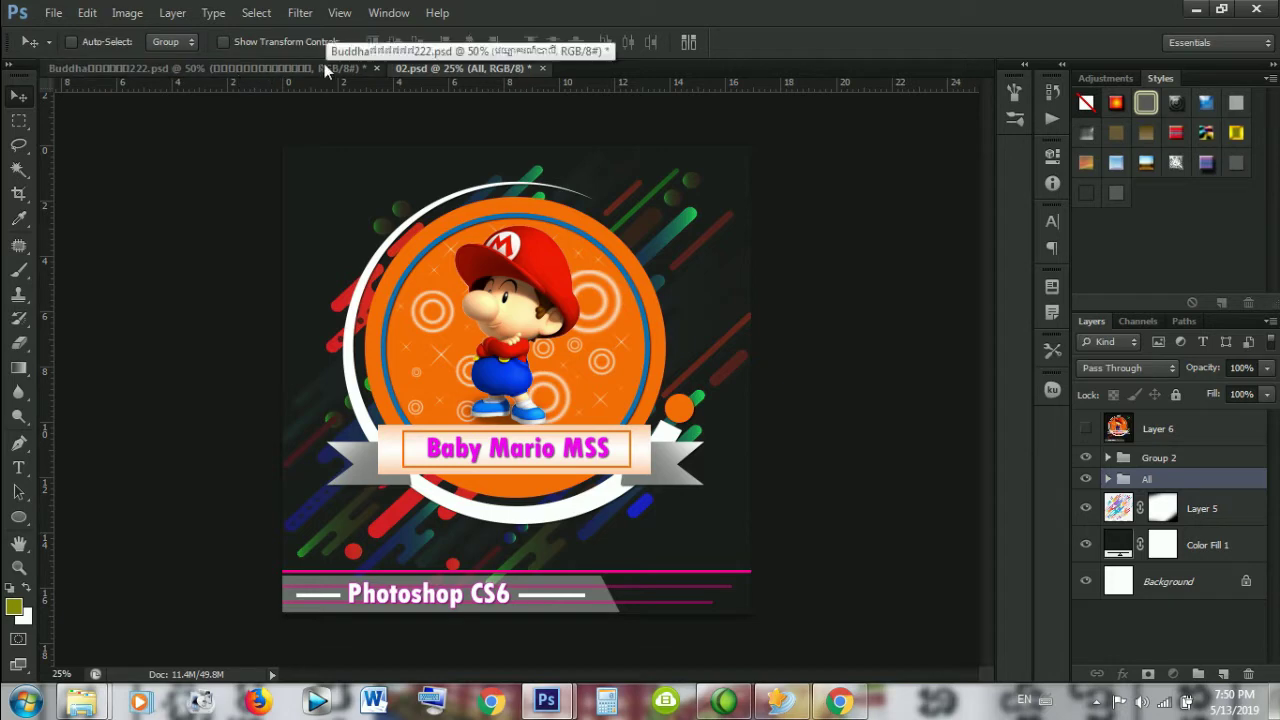
Step: Drop the All badge group onto the Buddha banner and move it up and left
left_click(212, 68)
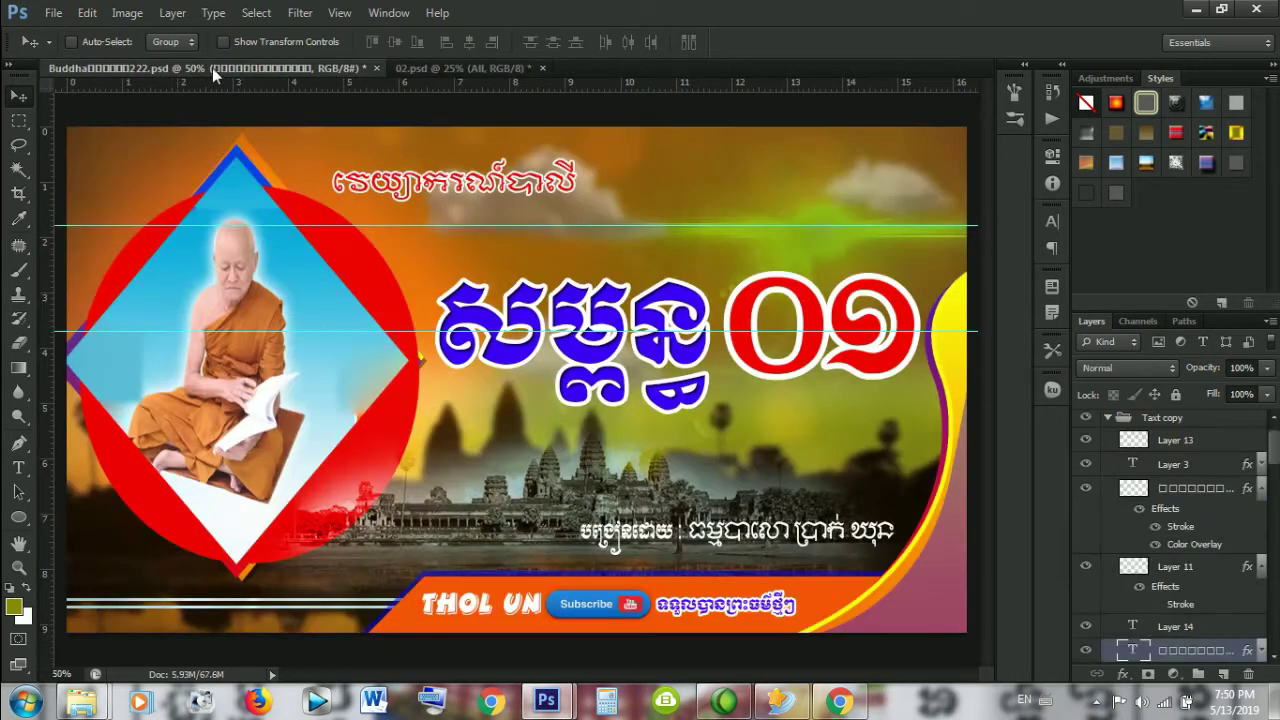
left_click(423, 70)
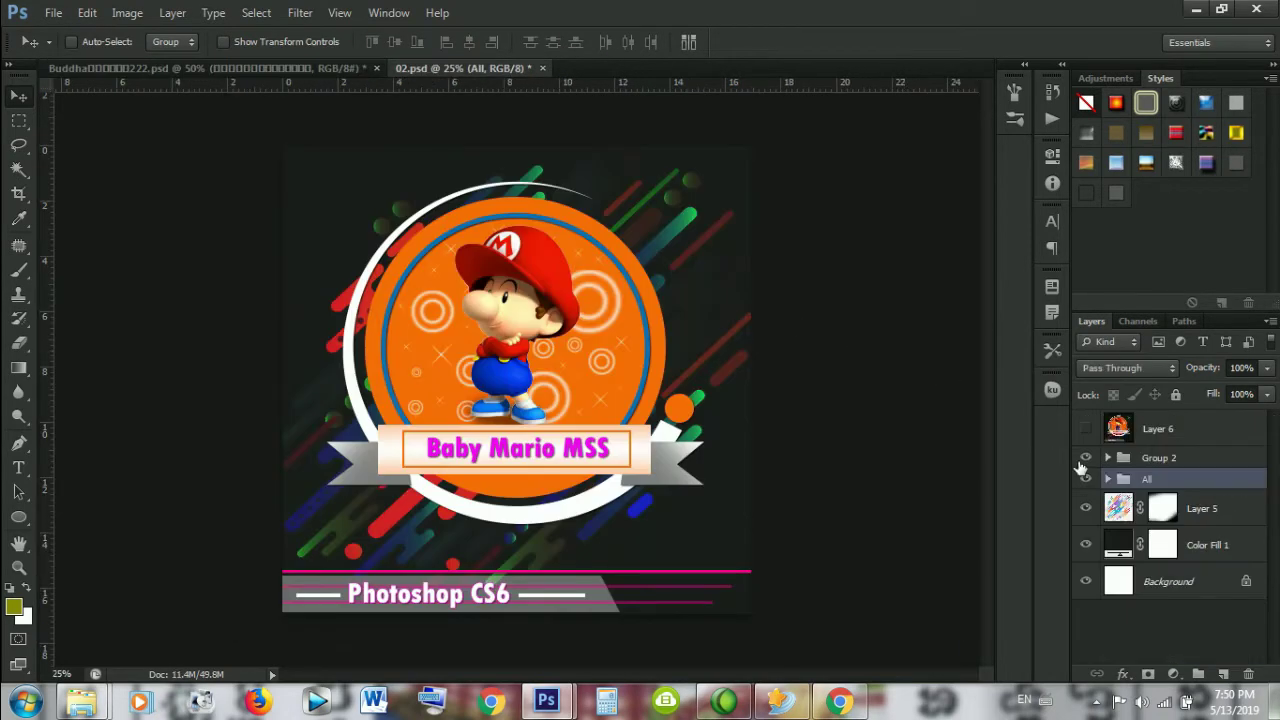
mouse_move(1165, 479)
left_mouse_down()
mouse_move(326, 68)
mouse_move(116, 68)
mouse_move(264, 71)
left_mouse_up()
mouse_move(505, 318)
left_mouse_down()
mouse_move(238, 176)
mouse_move(278, 345)
left_mouse_up()
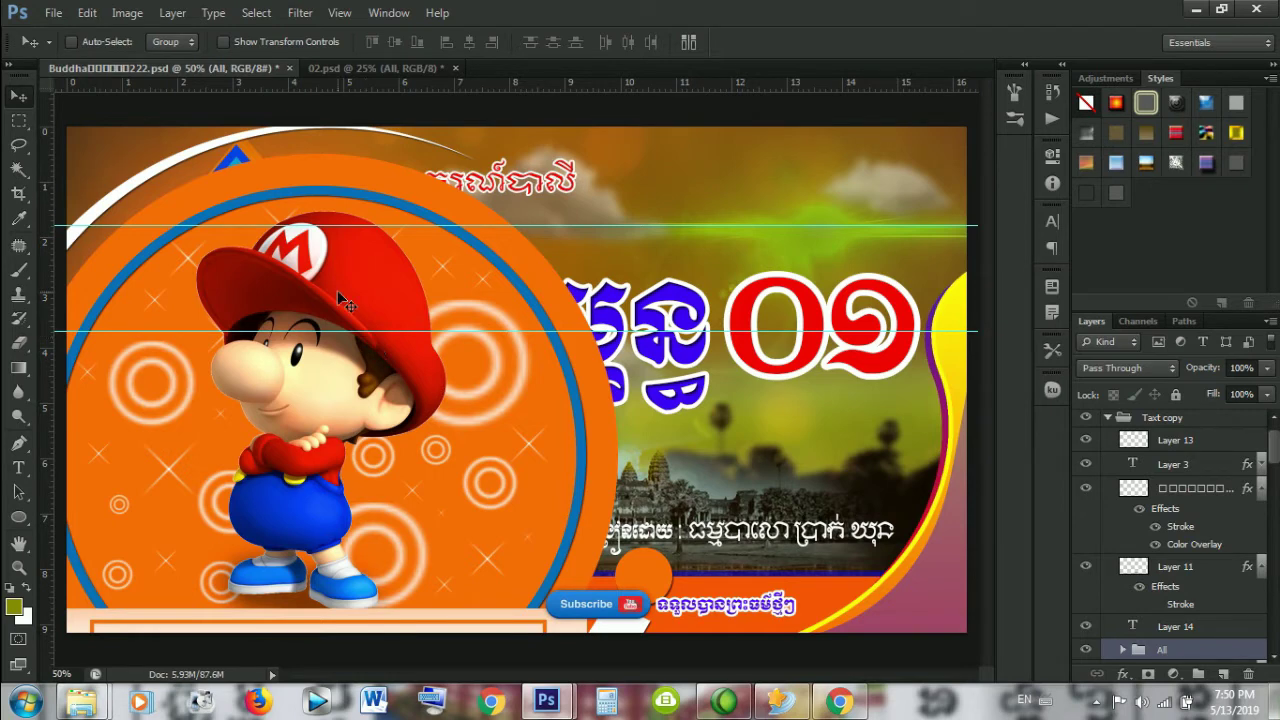
scroll(425, 330, "up", 3)
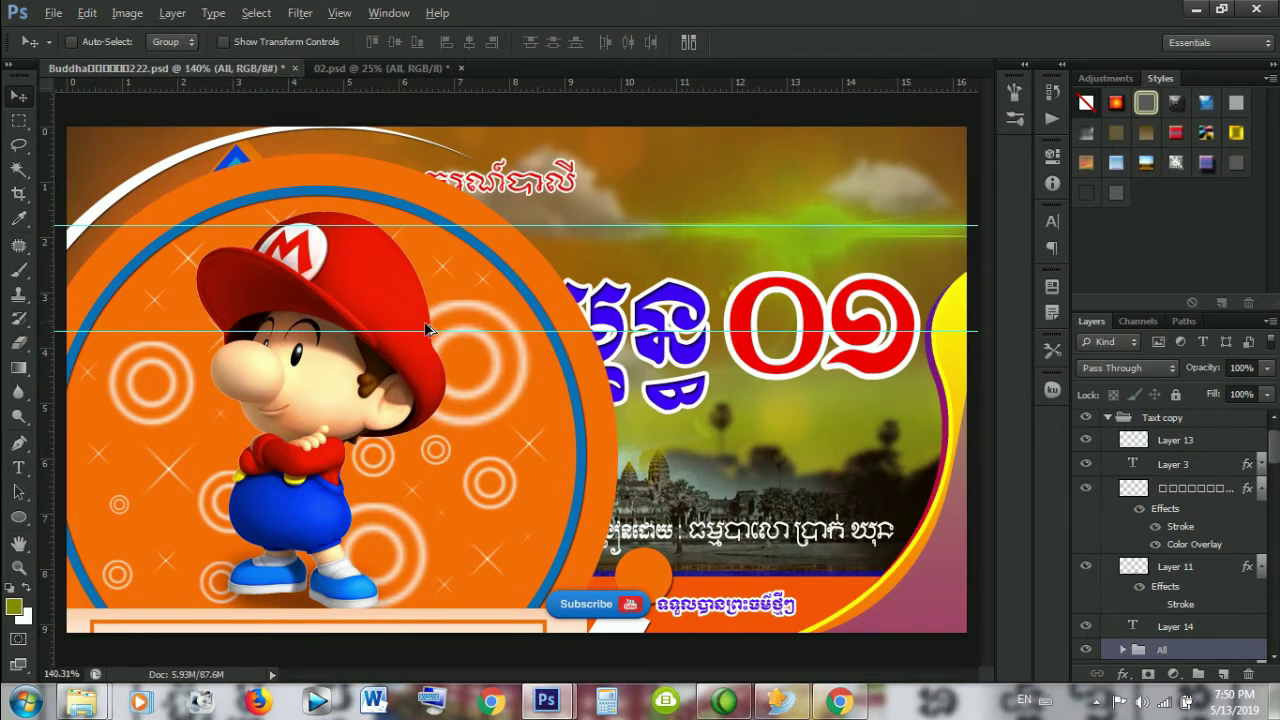
scroll(425, 330, "up", 2)
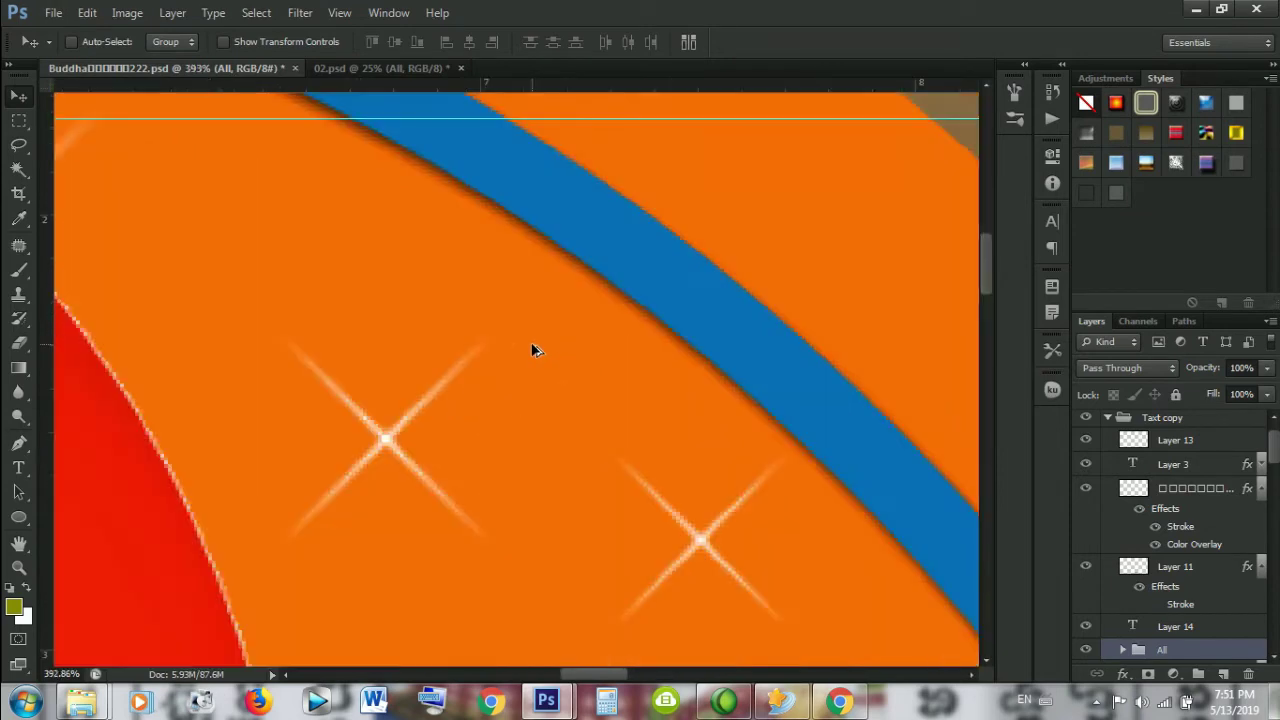
scroll(531, 349, "up", 2)
scroll(532, 345, "down", 2)
scroll(532, 345, "down", 3)
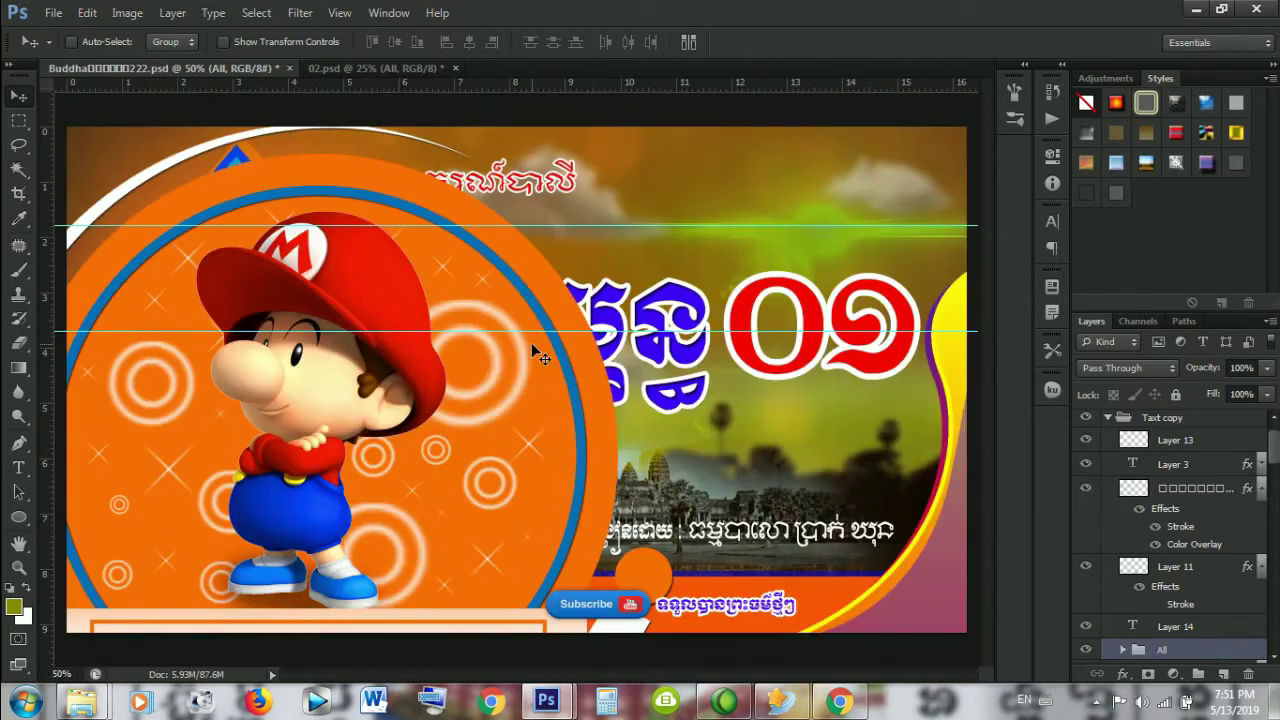
scroll(533, 345, "down", 1)
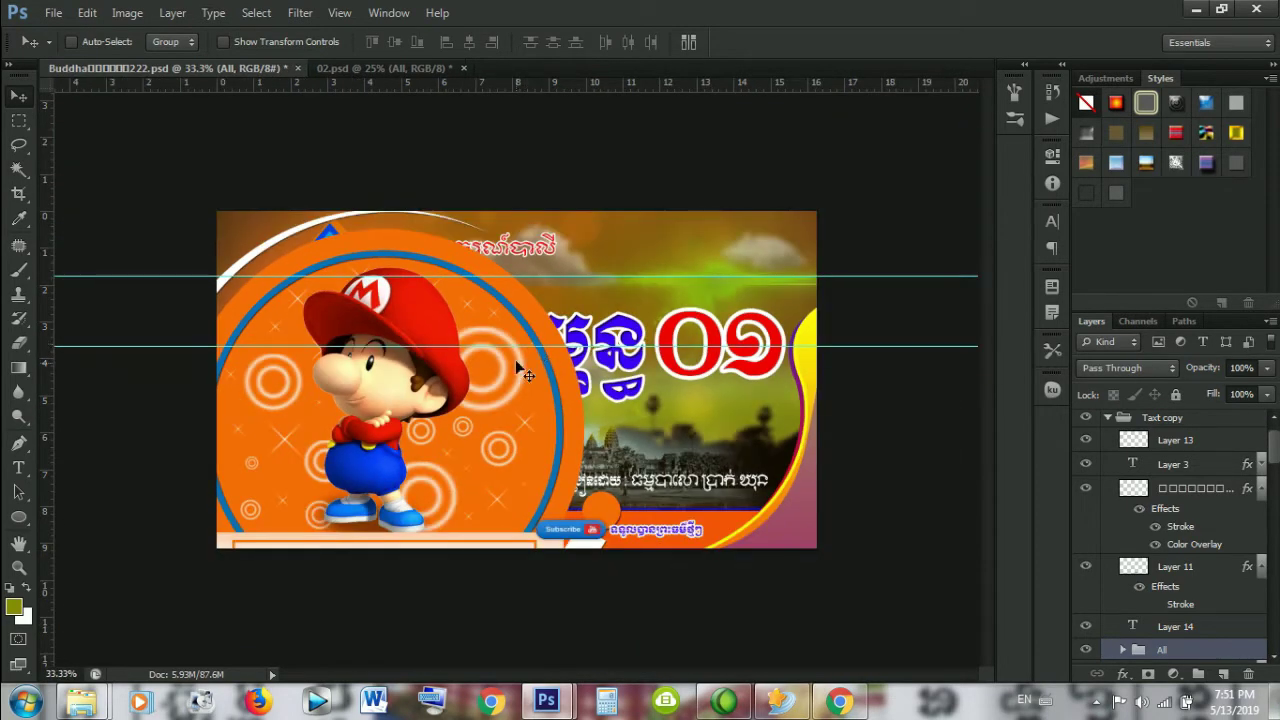
Step: Free-transform the Baby Mario badge down to about 65.6% and commit the resize
key("ctrl+t")
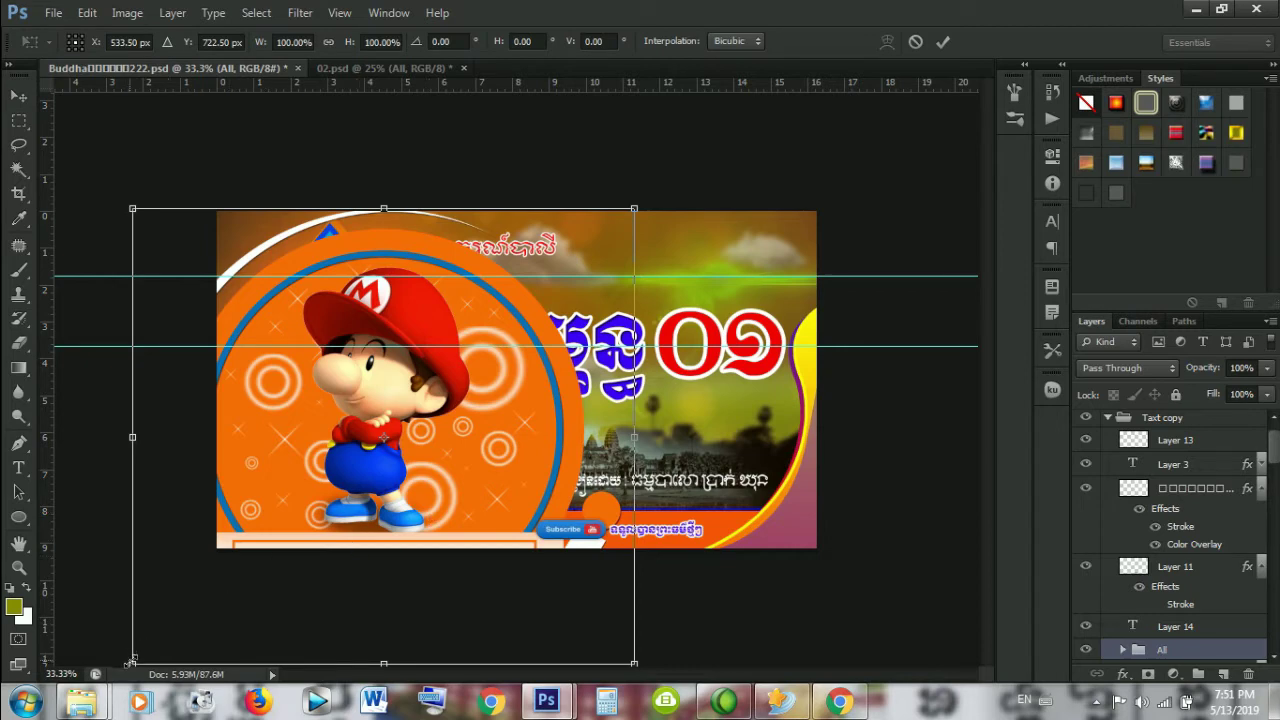
left_click_drag(132, 662, 229, 568)
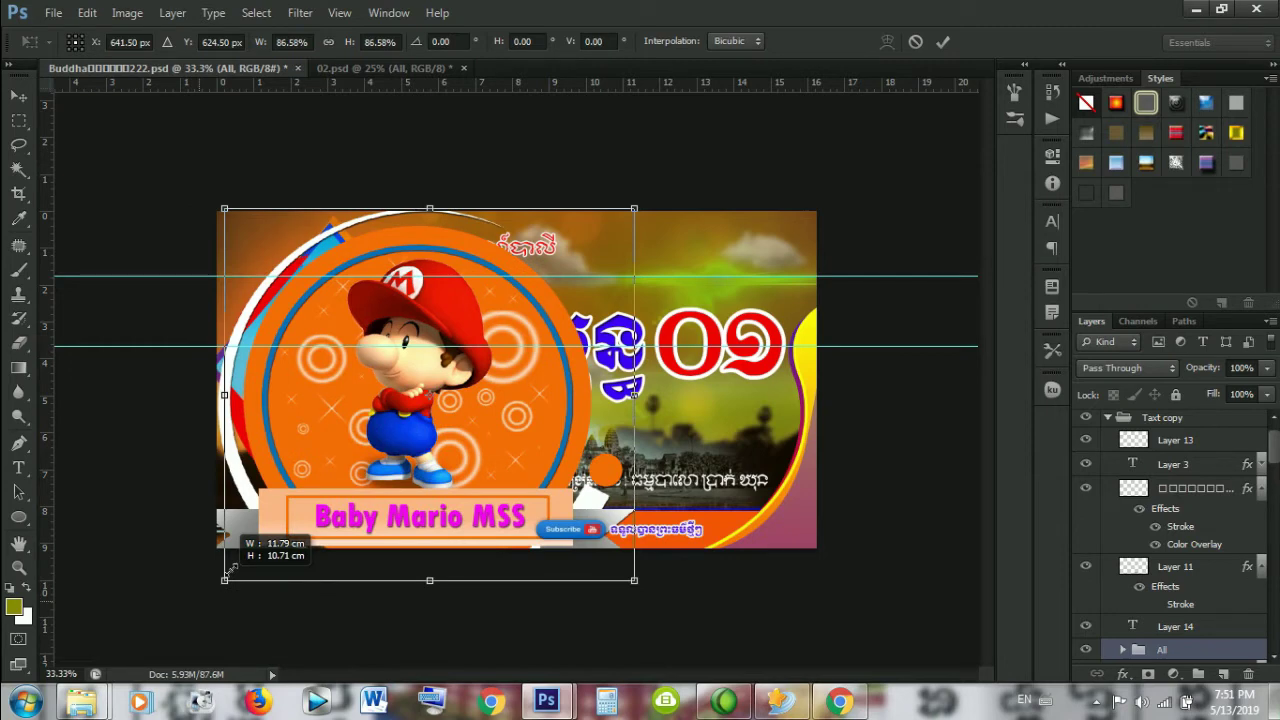
left_click_drag(229, 570, 233, 573)
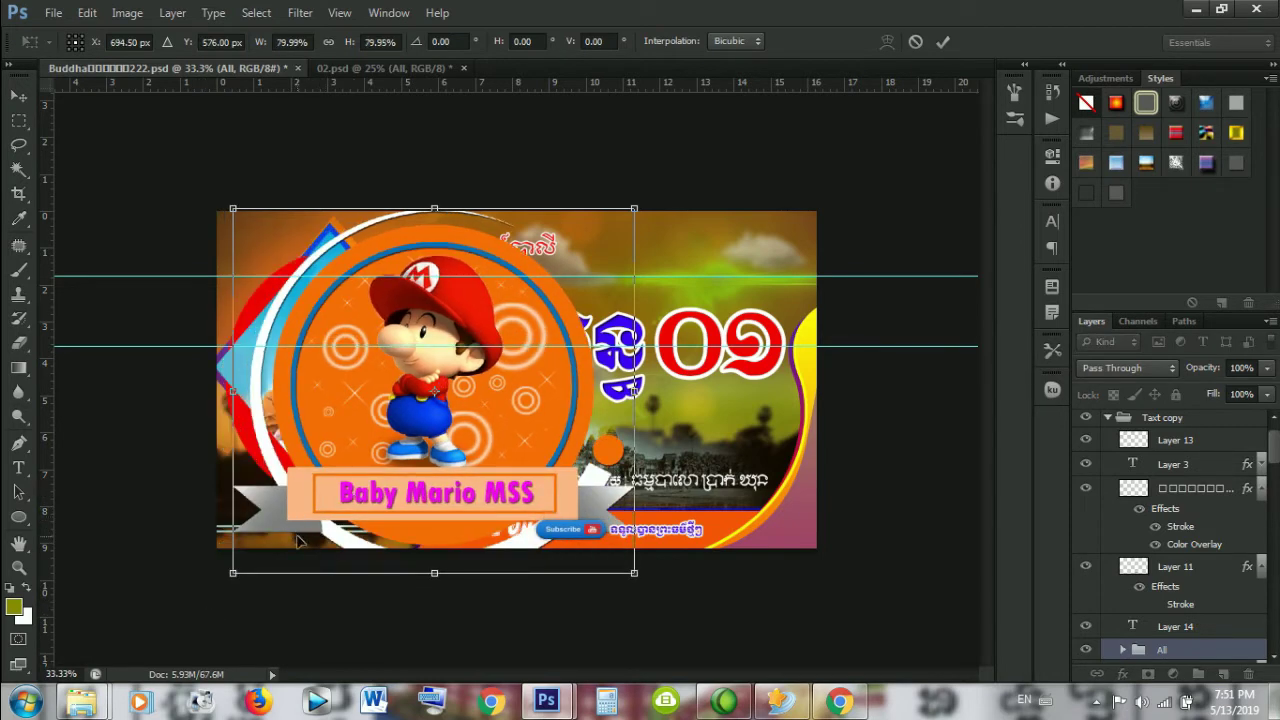
left_click_drag(233, 573, 298, 521)
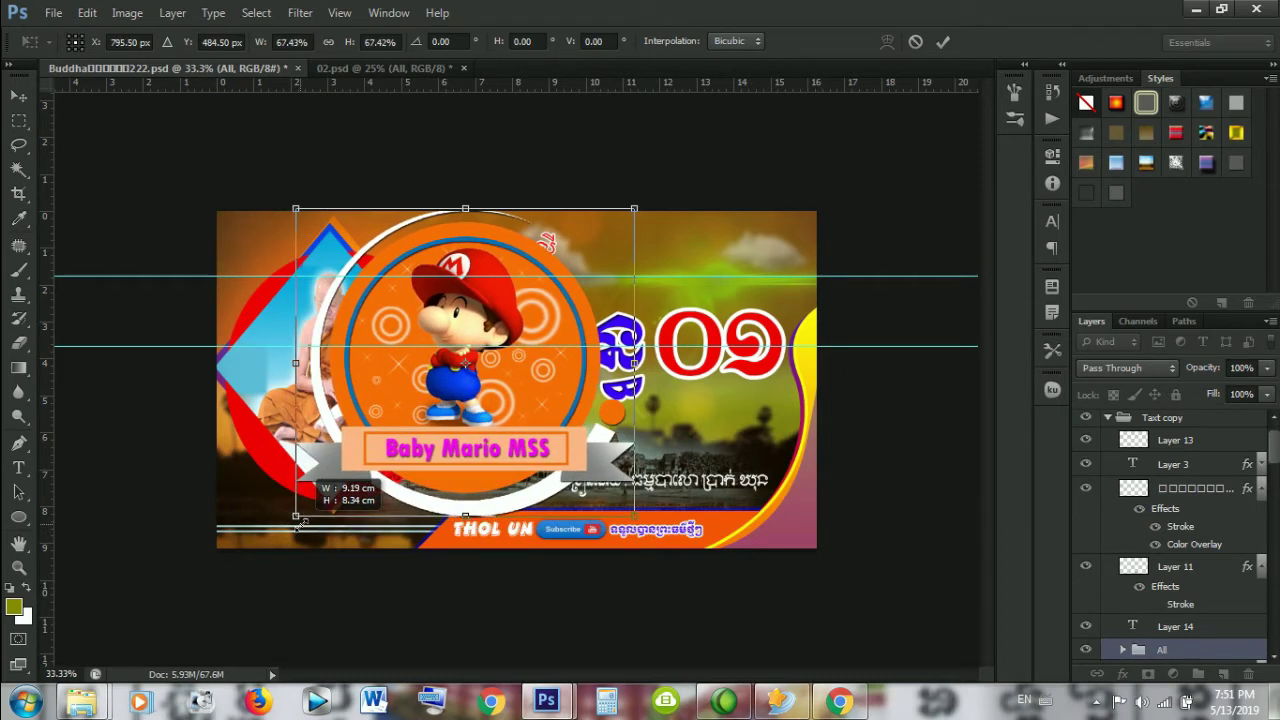
left_click_drag(298, 521, 305, 508)
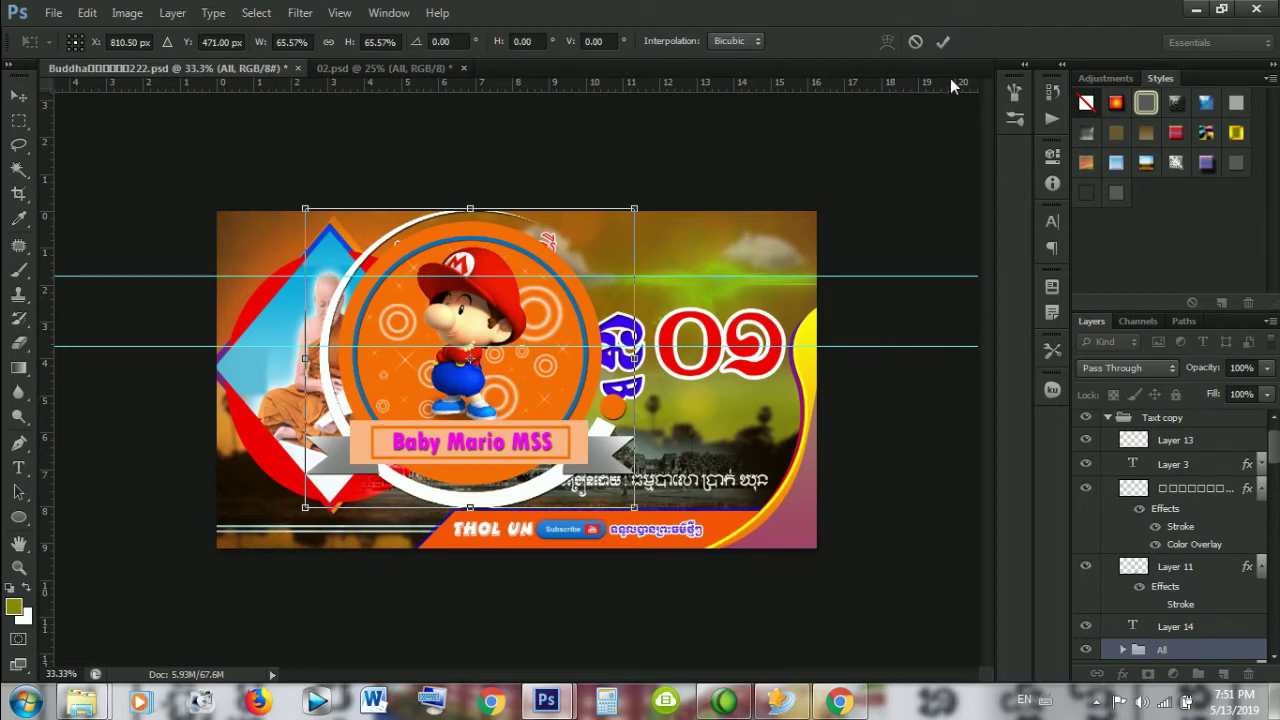
left_click(942, 41)
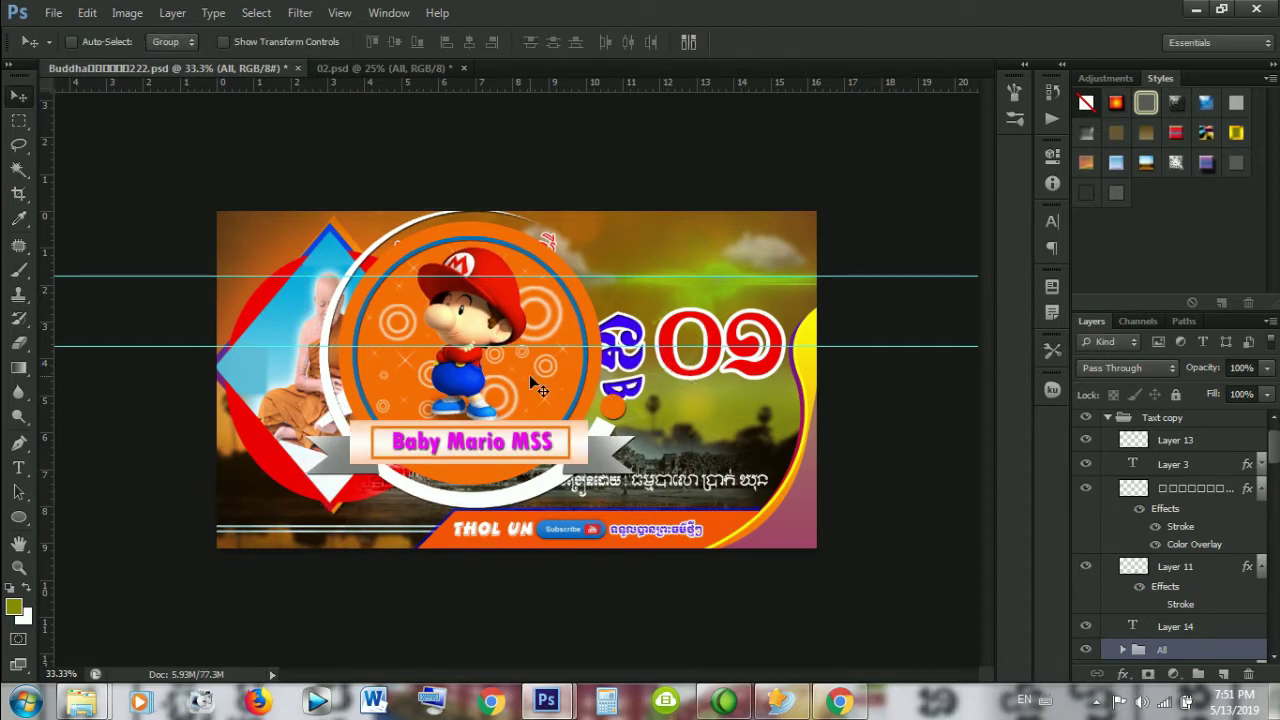
Step: Shift the badge left, then undo back to the small badge beside the Khmer heading
left_click_drag(538, 386, 477, 396)
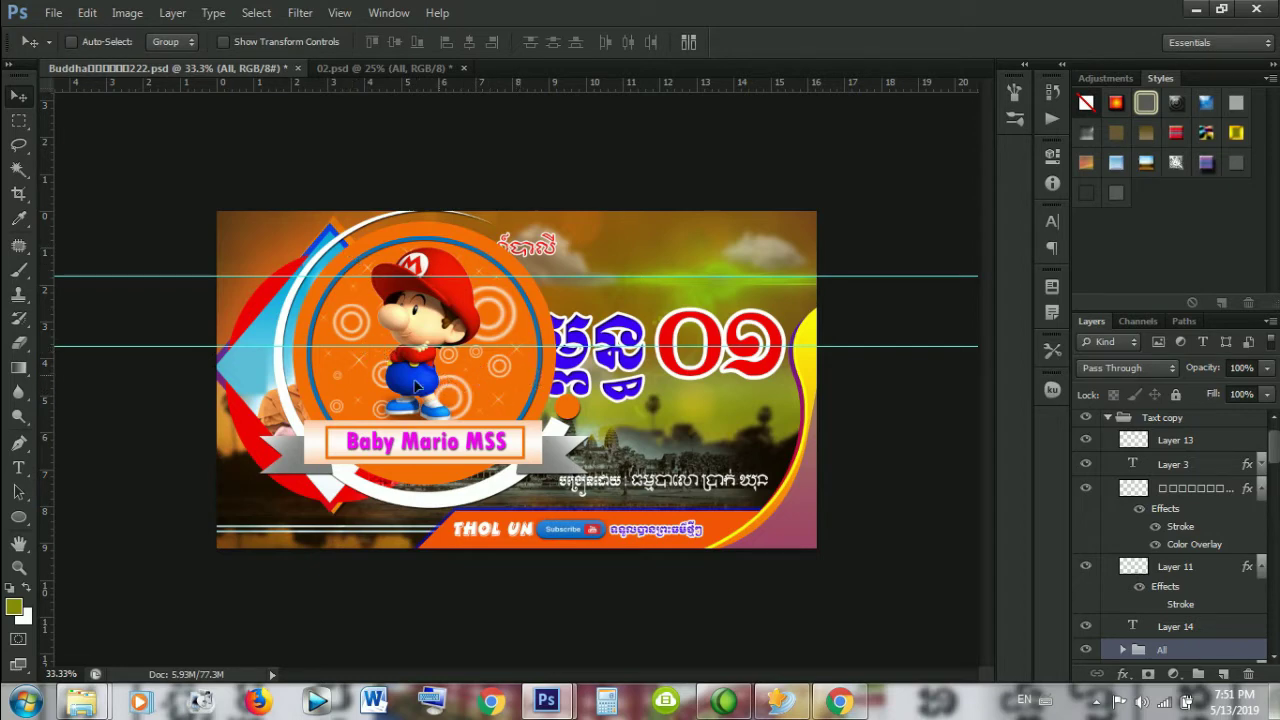
mouse_move(420, 388)
left_mouse_down()
mouse_move(380, 400)
mouse_move(404, 409)
left_mouse_up()
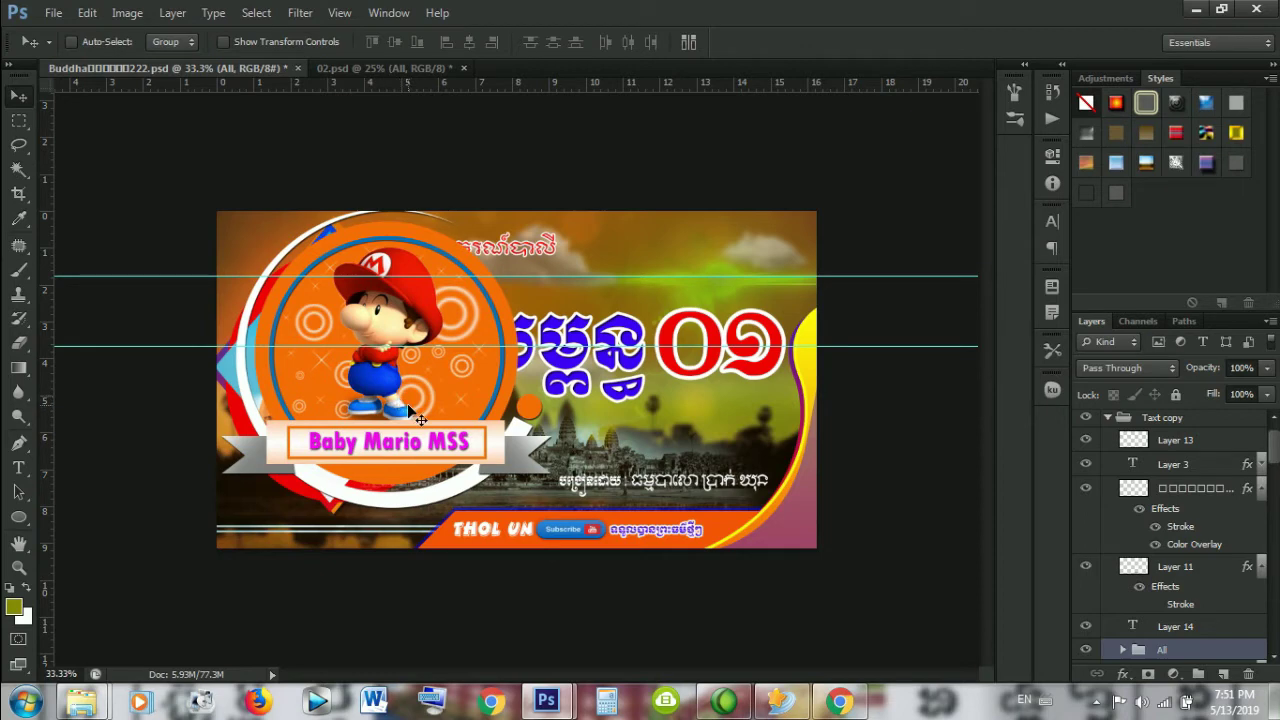
key("ctrl+alt+z")
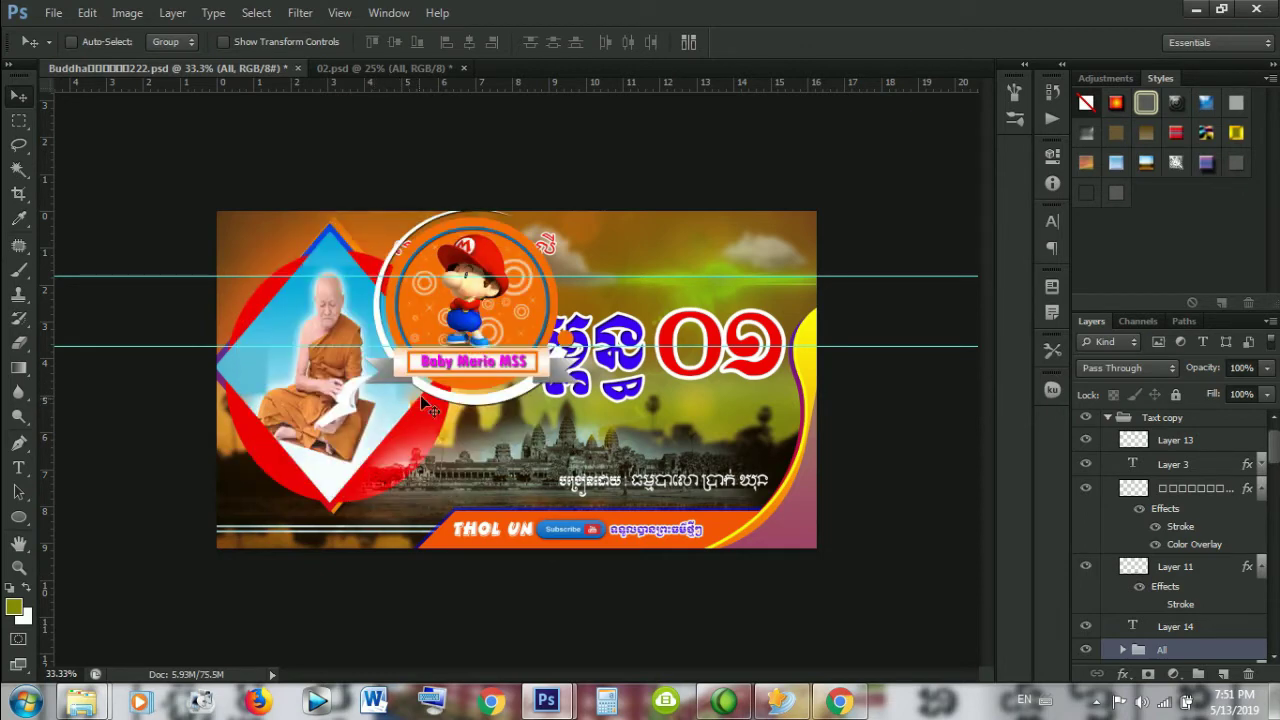
key("ctrl+alt+z")
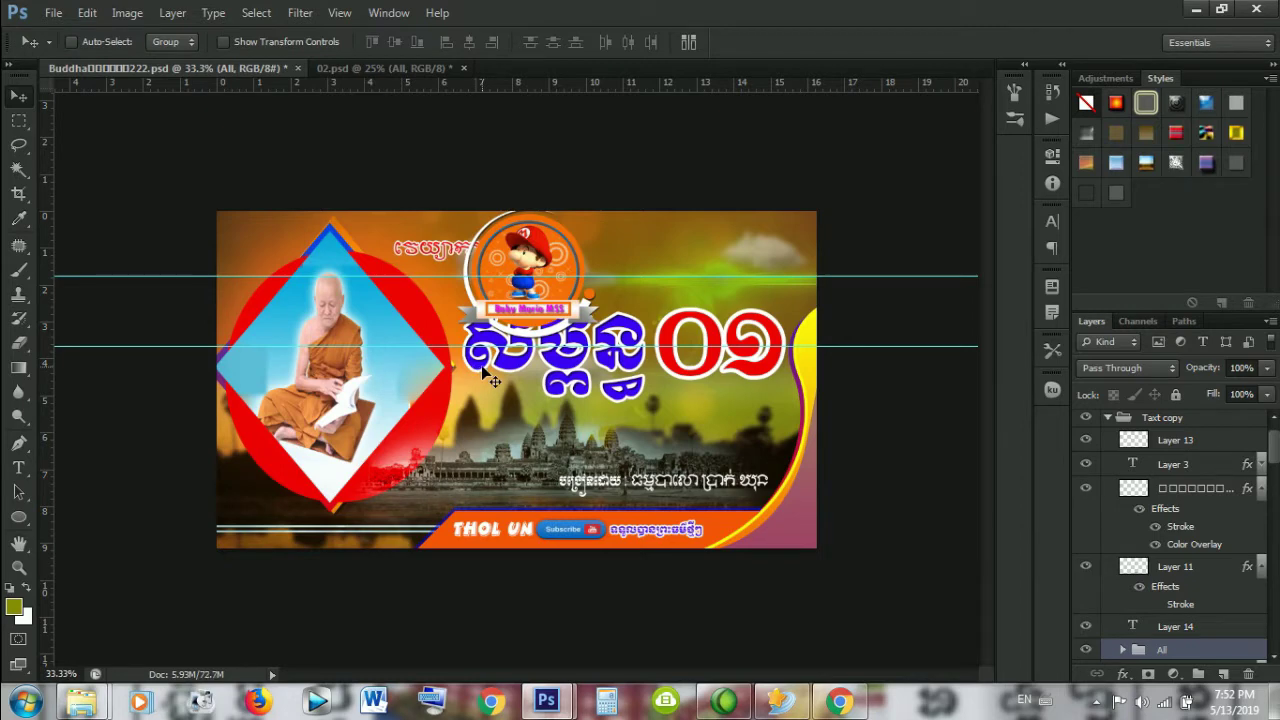
key("ctrl+z")
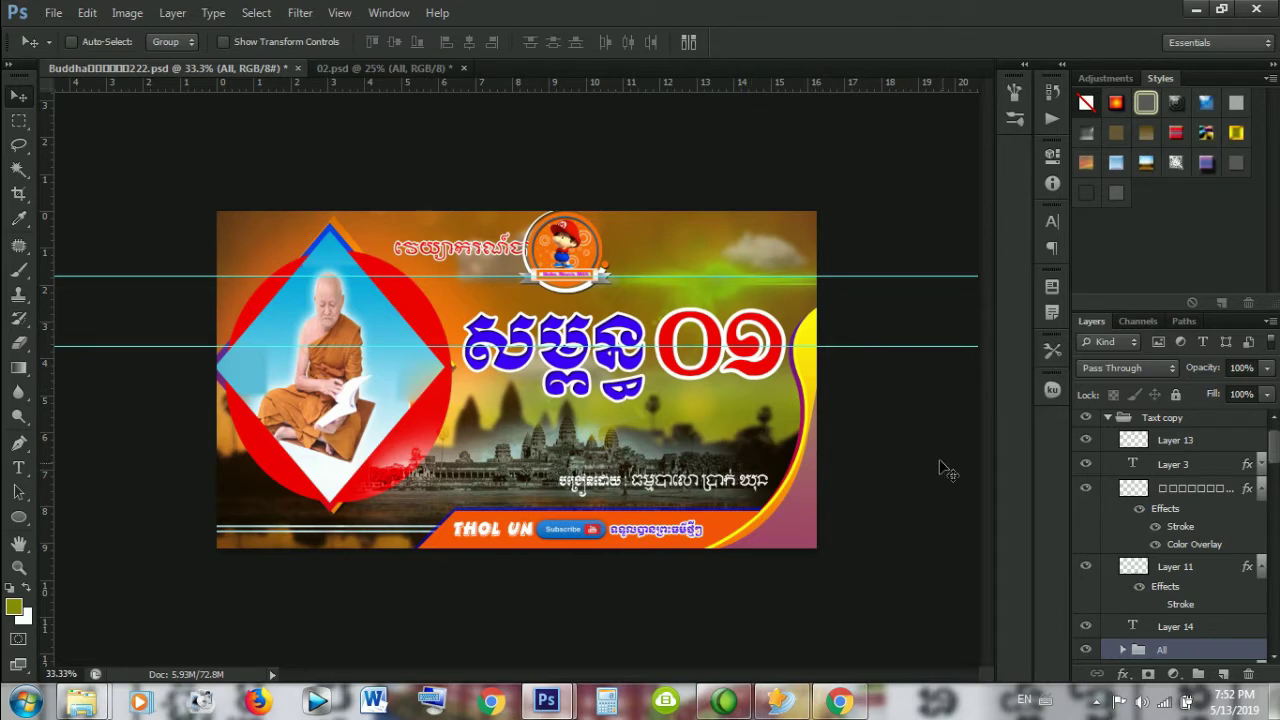
left_click(1210, 628)
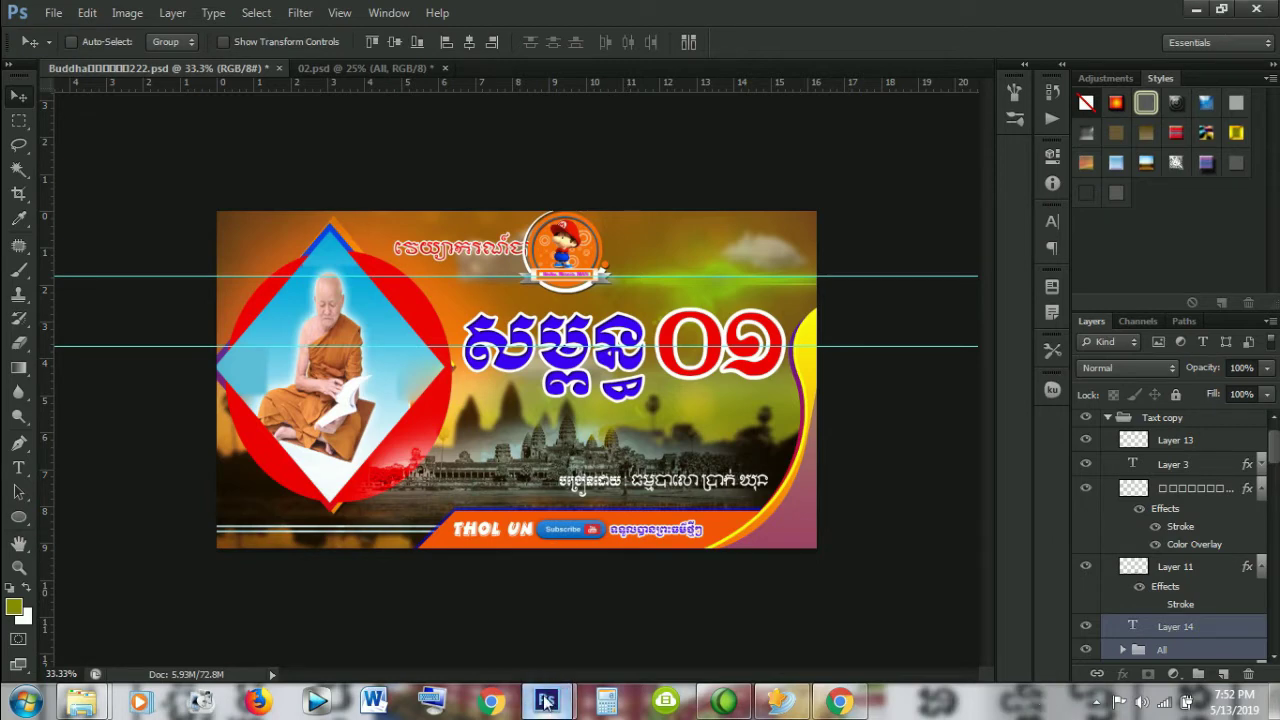
left_click(1175, 650)
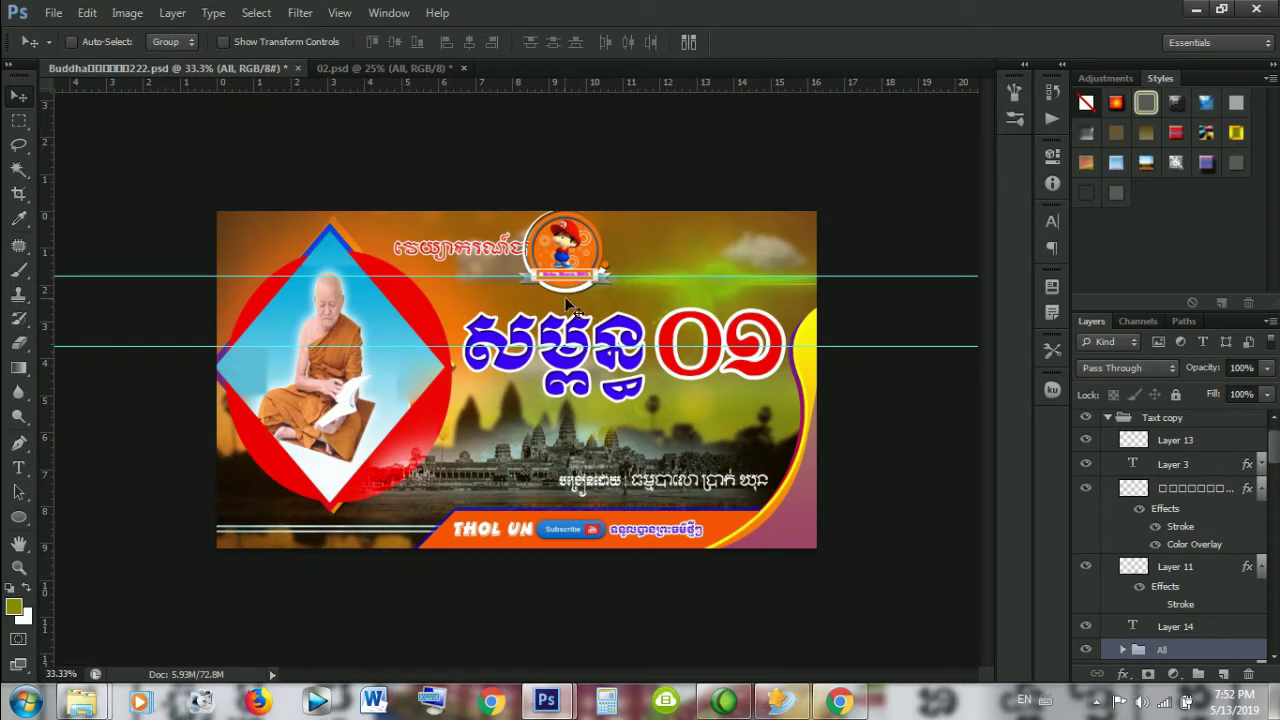
key("ctrl+z")
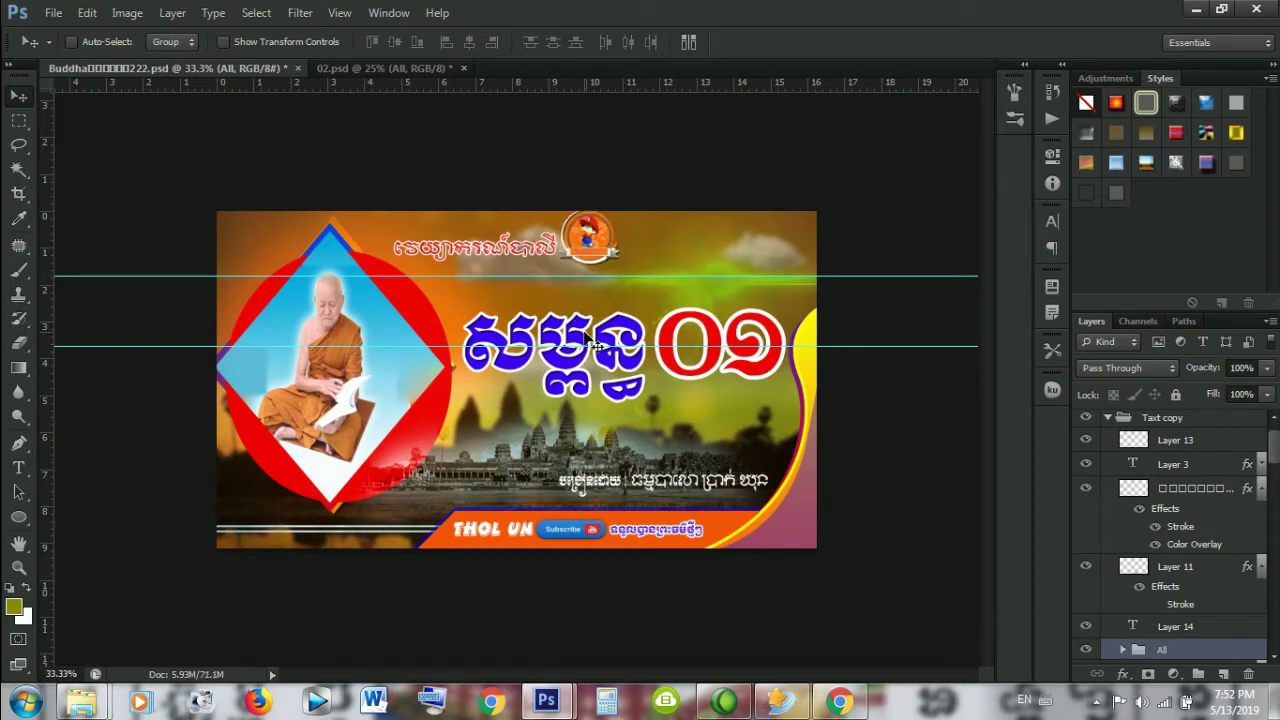
Step: Free-transform the badge, retrying the corner drag until it scales to about 370% by 334%
left_click(60, 13)
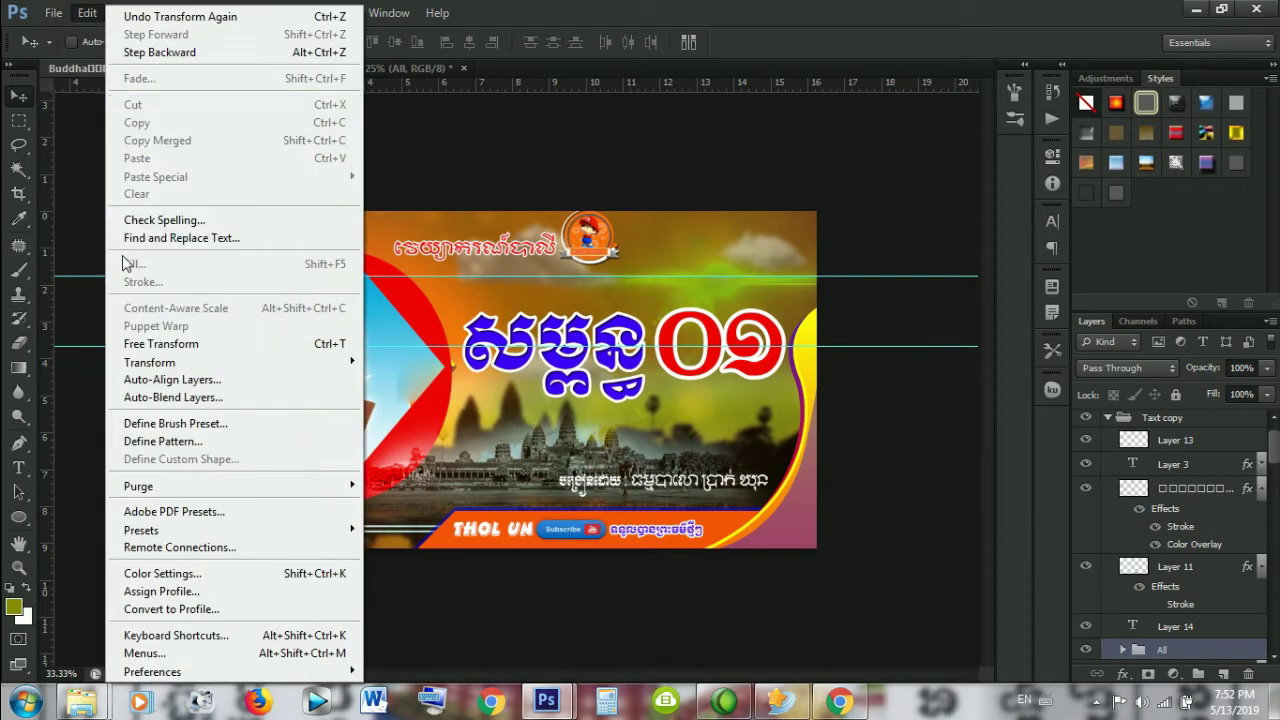
left_click(157, 343)
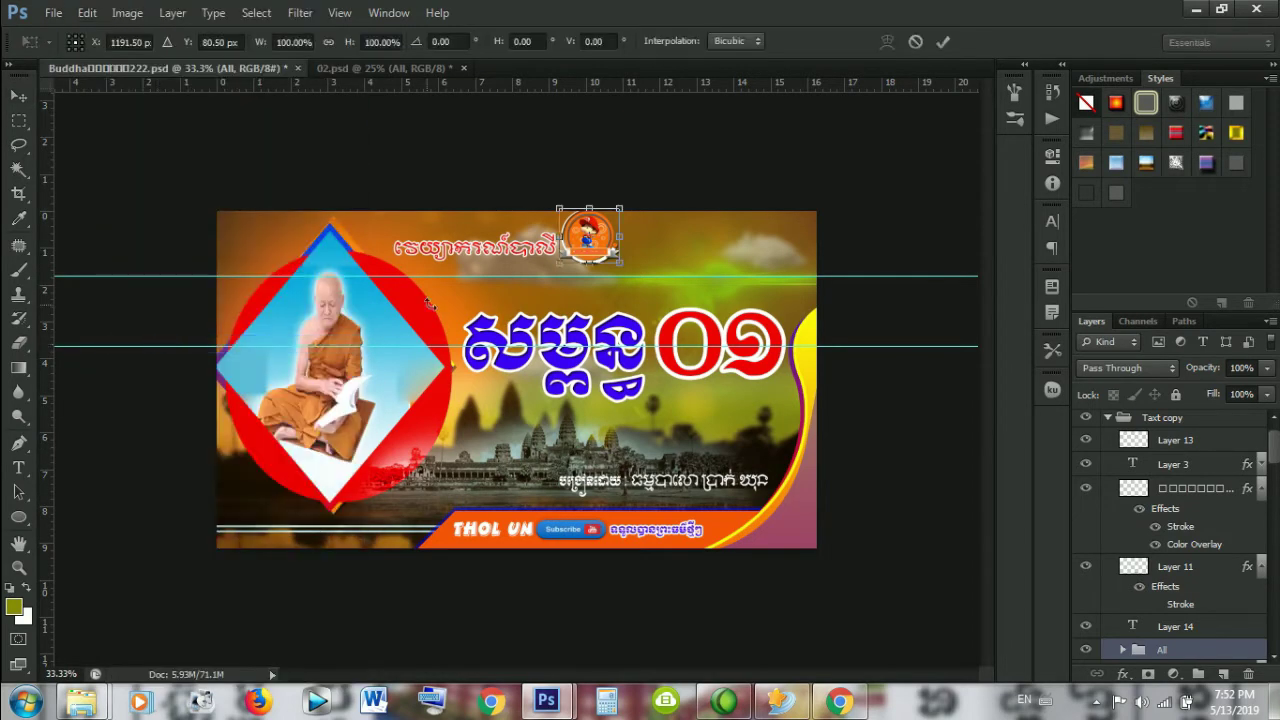
left_click_drag(558, 263, 480, 322)
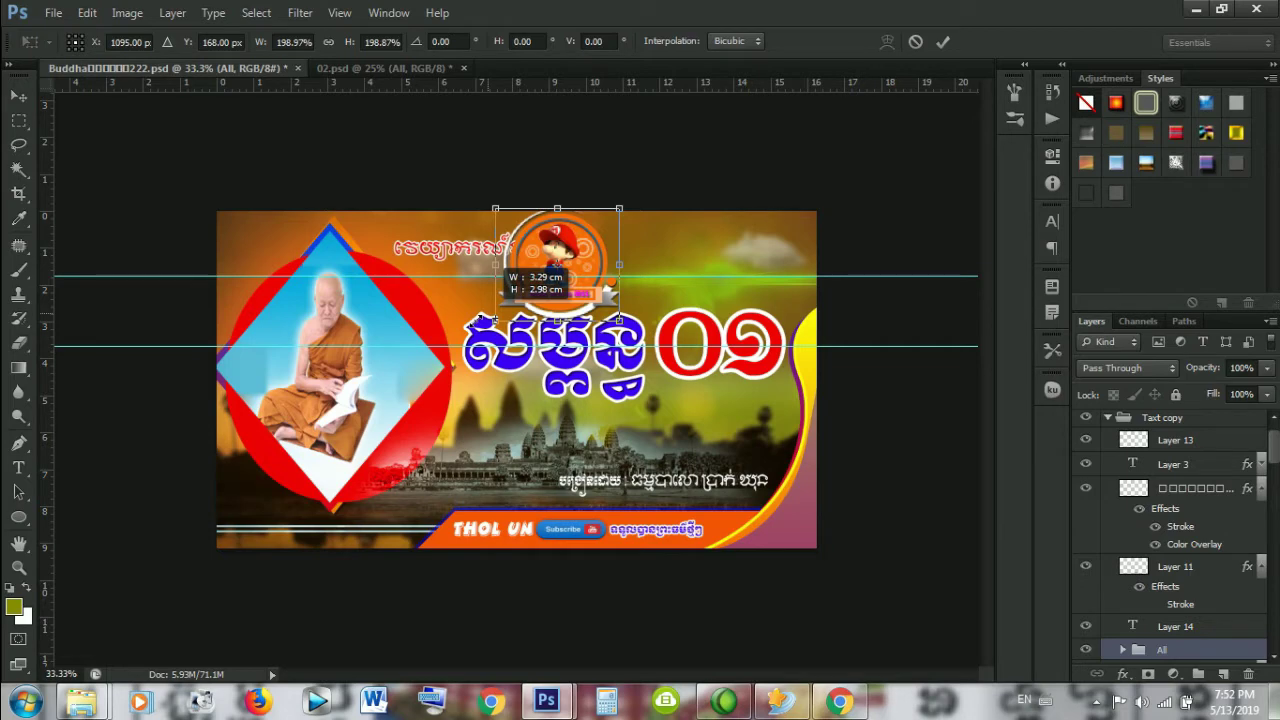
left_click_drag(480, 322, 481, 315)
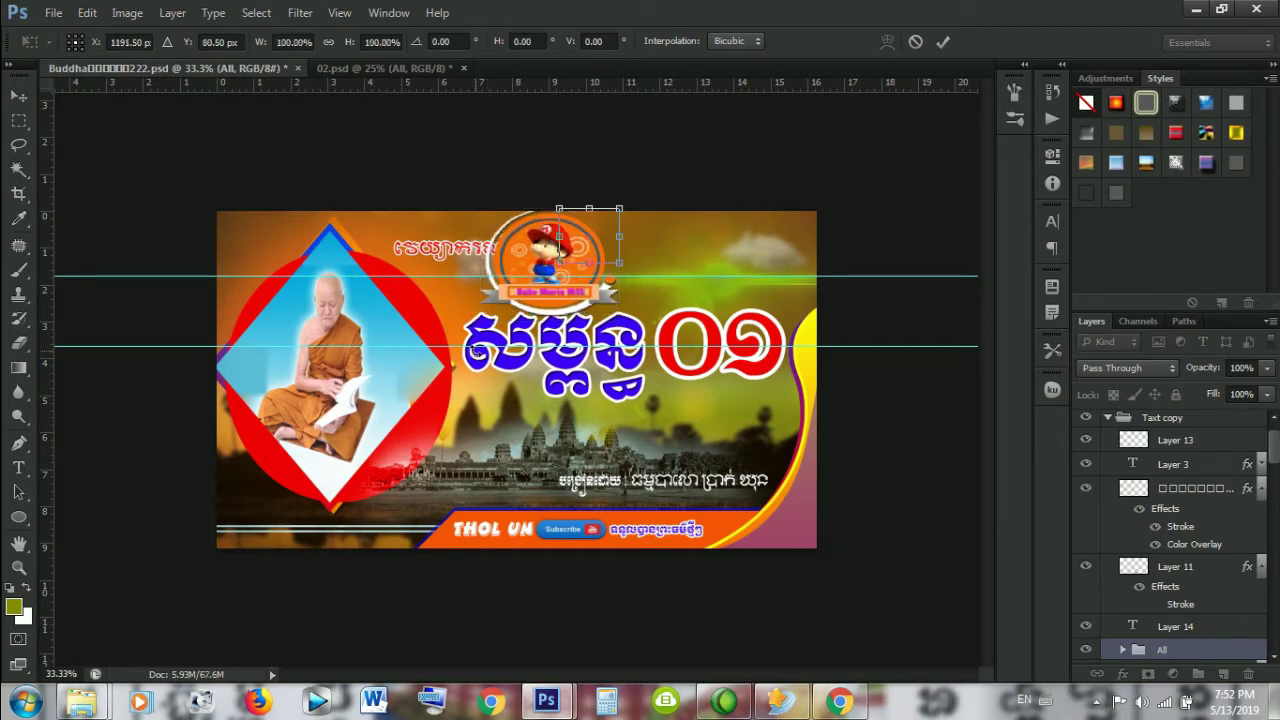
key("ctrl+z")
mouse_move(557, 264)
left_mouse_down()
mouse_move(468, 327)
mouse_move(470, 343)
left_mouse_up()
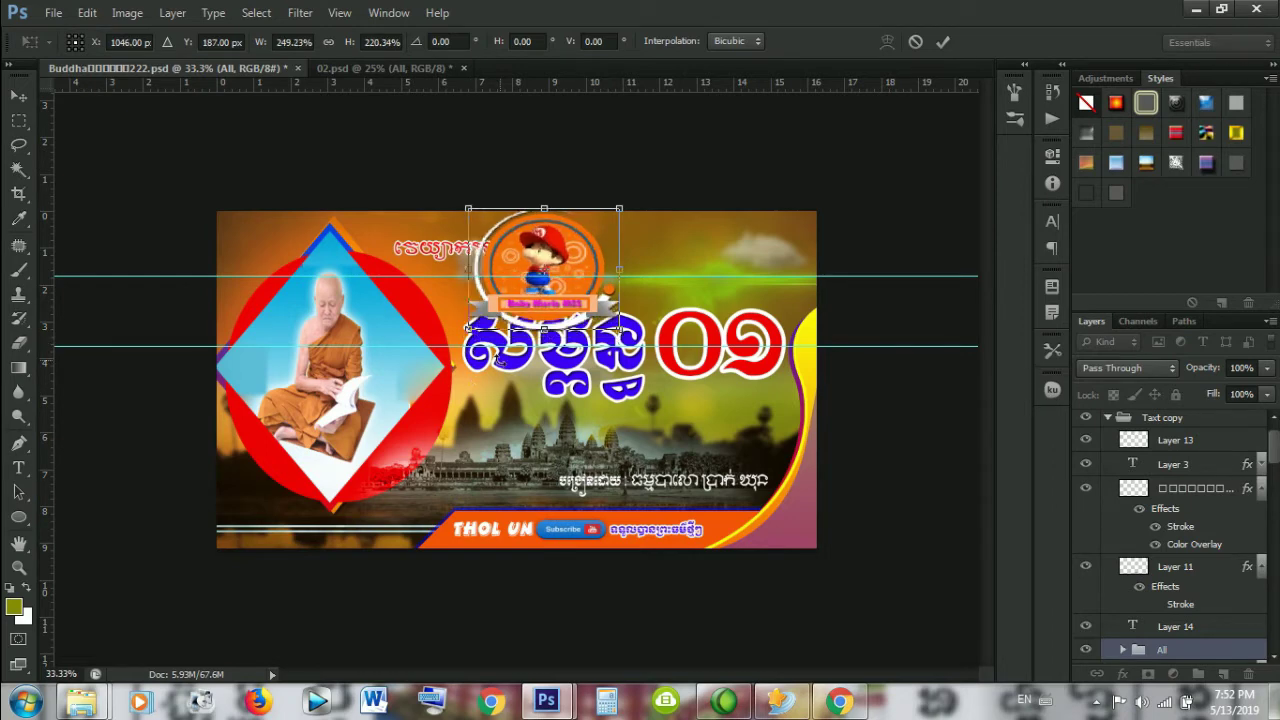
key("ctrl+z")
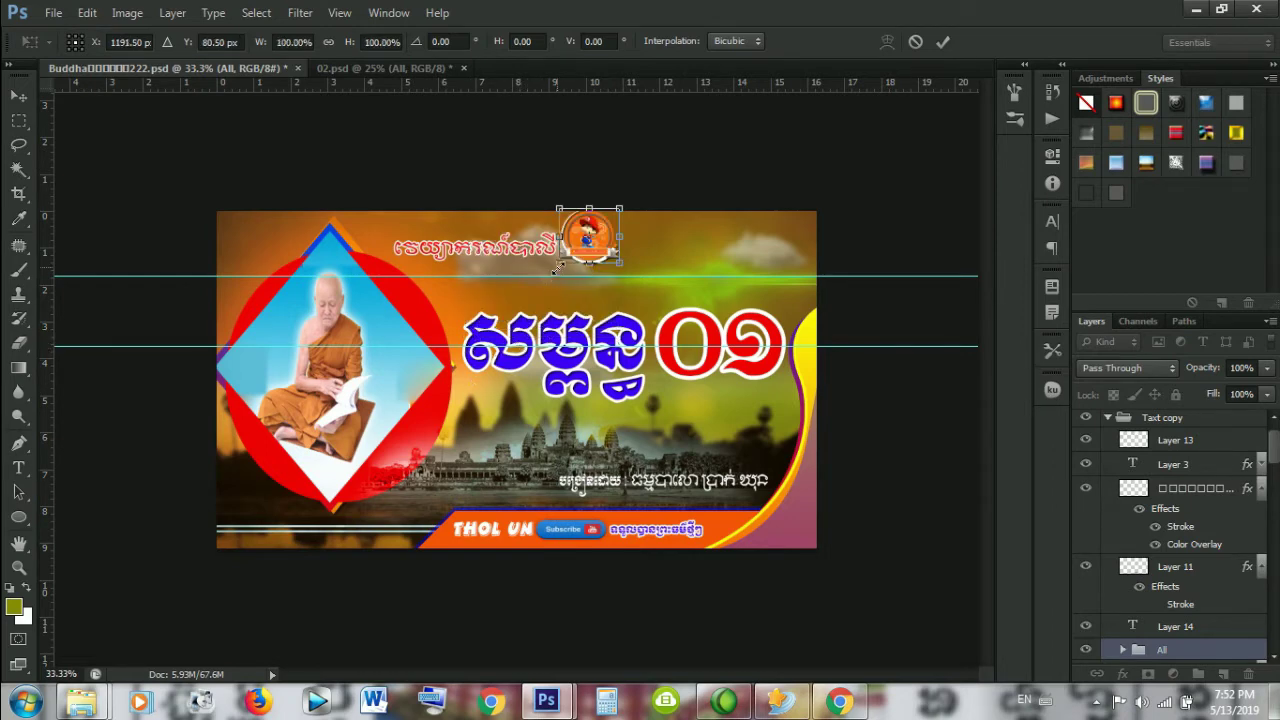
left_click_drag(556, 267, 424, 397)
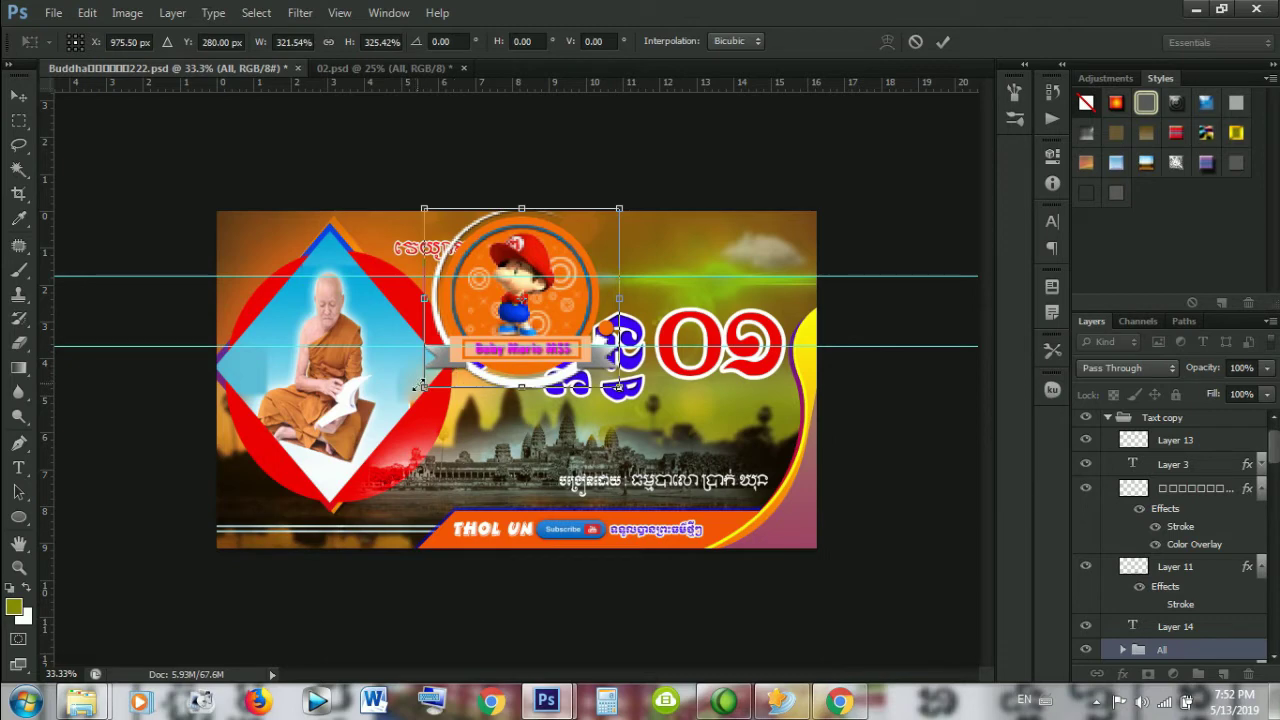
key("ctrl+z")
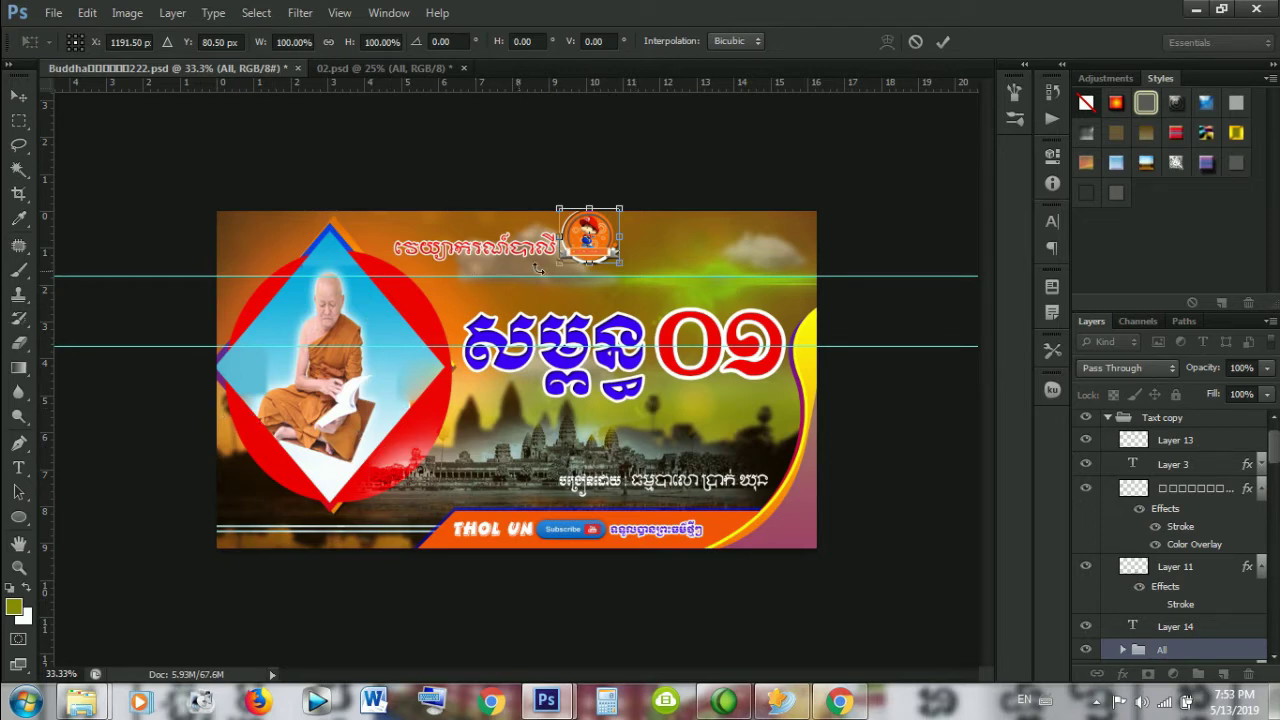
left_click_drag(556, 265, 394, 391)
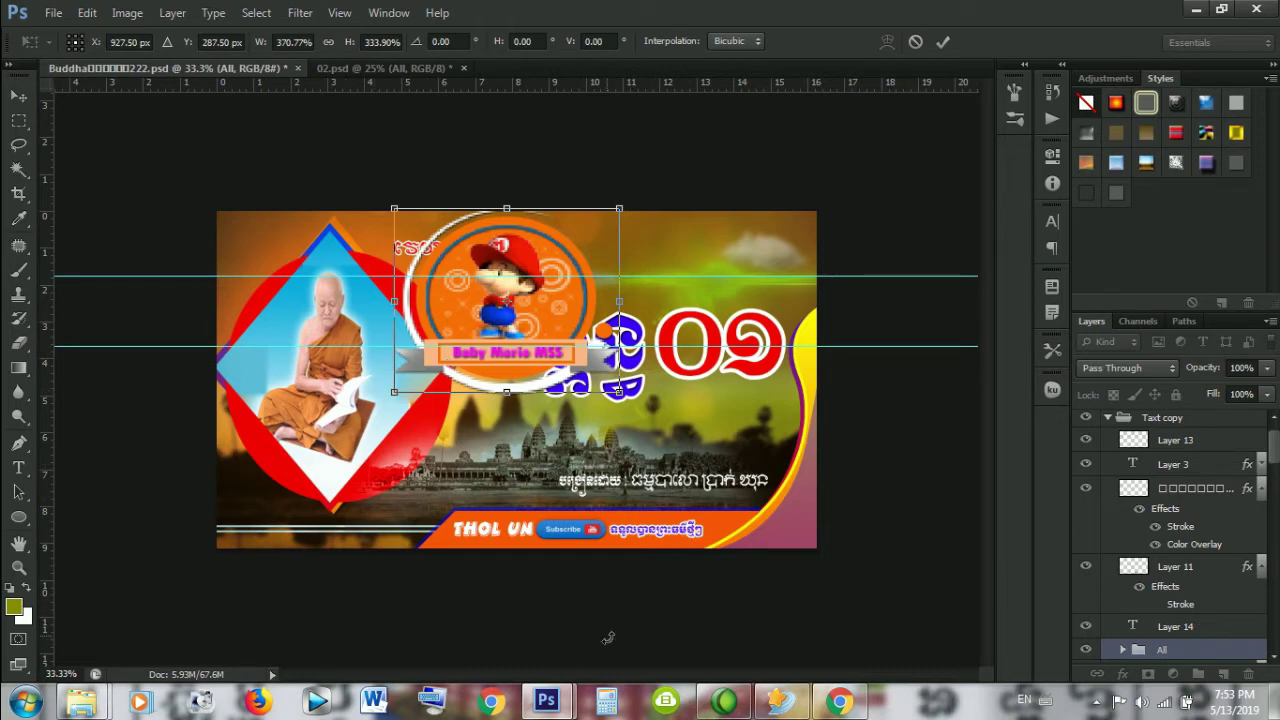
Step: Close the Explorer Libraries window and switch to Camtasia Studio
left_click(82, 706)
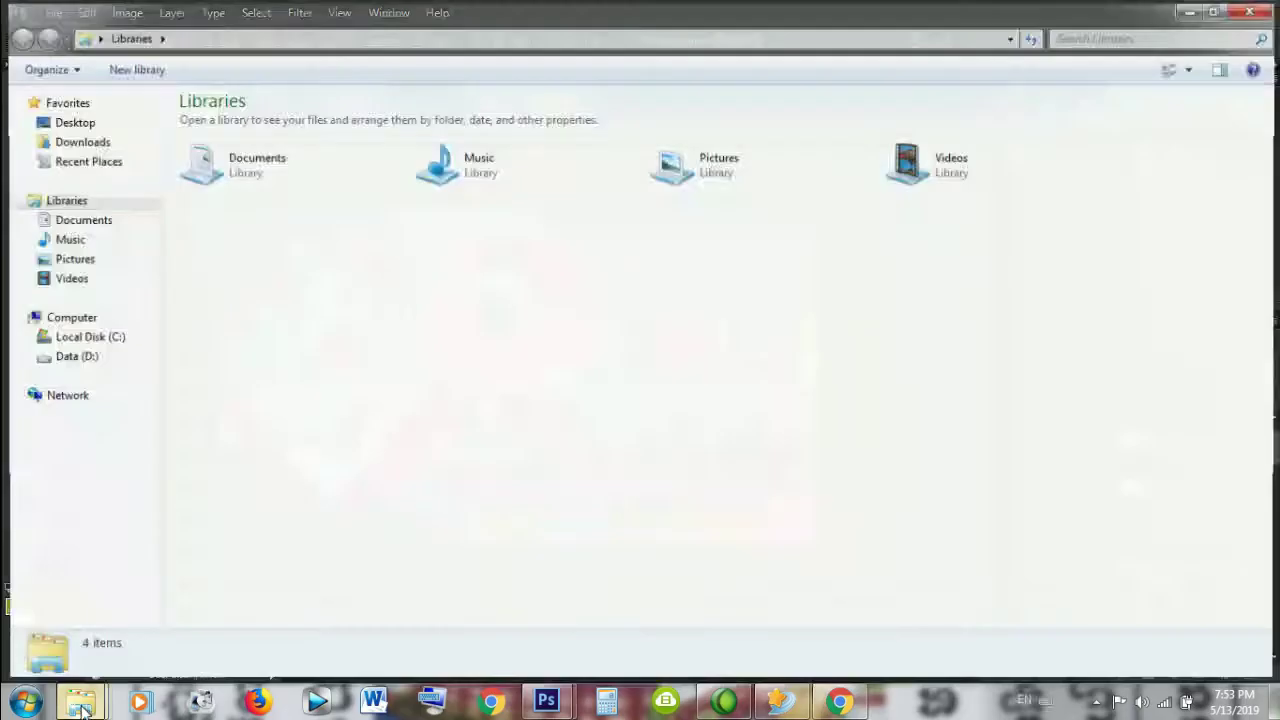
left_click(1240, 10)
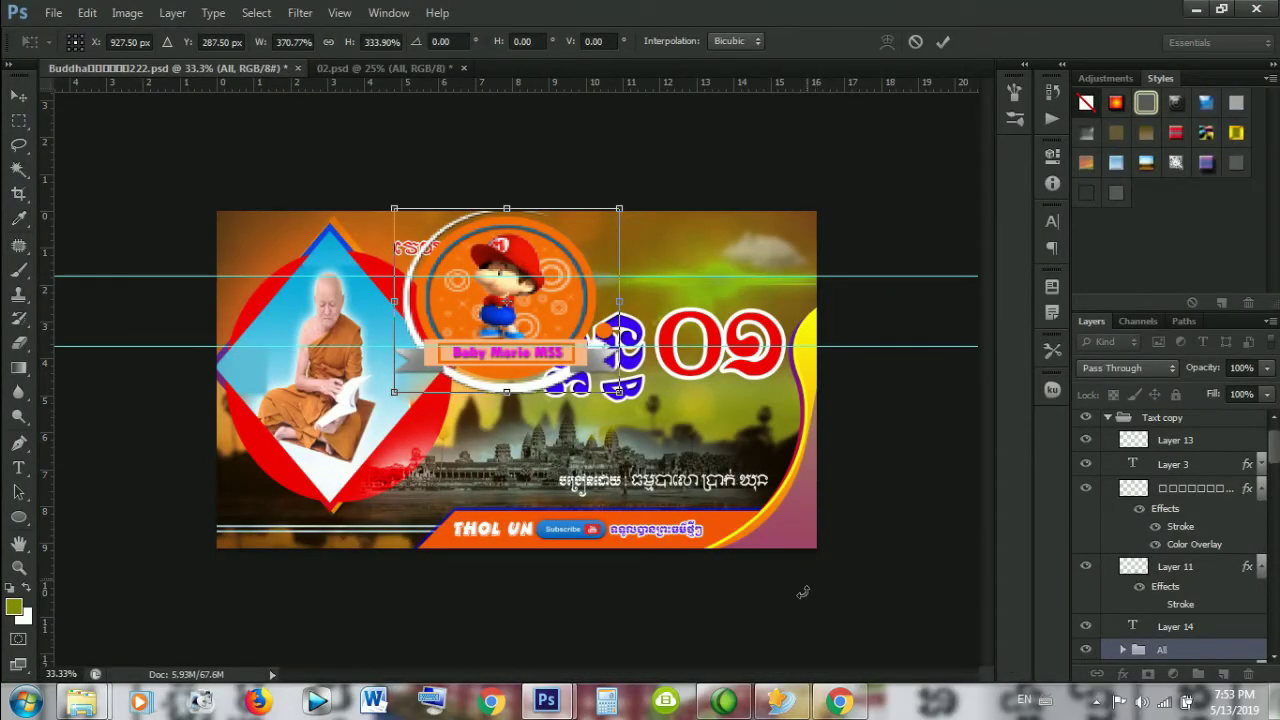
left_click(737, 707)
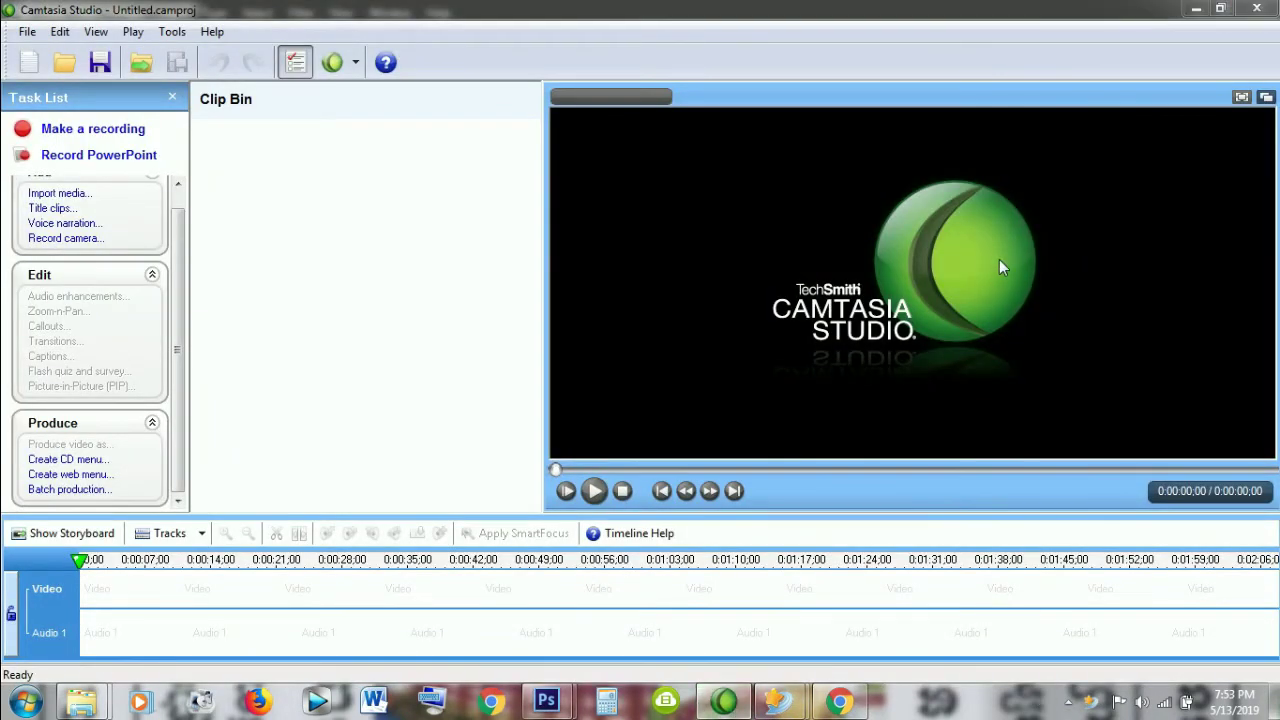
Step: Minimize Camtasia Studio and close the MPCSTAR 5.4 player window
left_click(1196, 9)
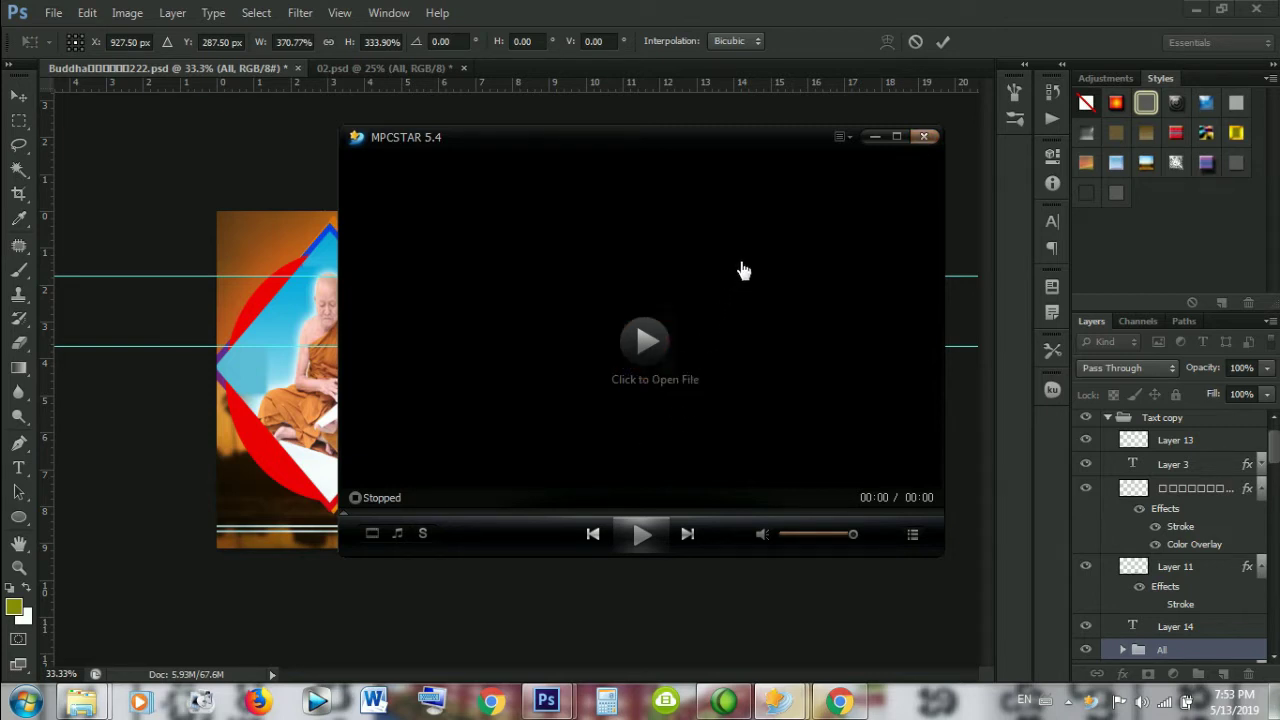
left_click(923, 136)
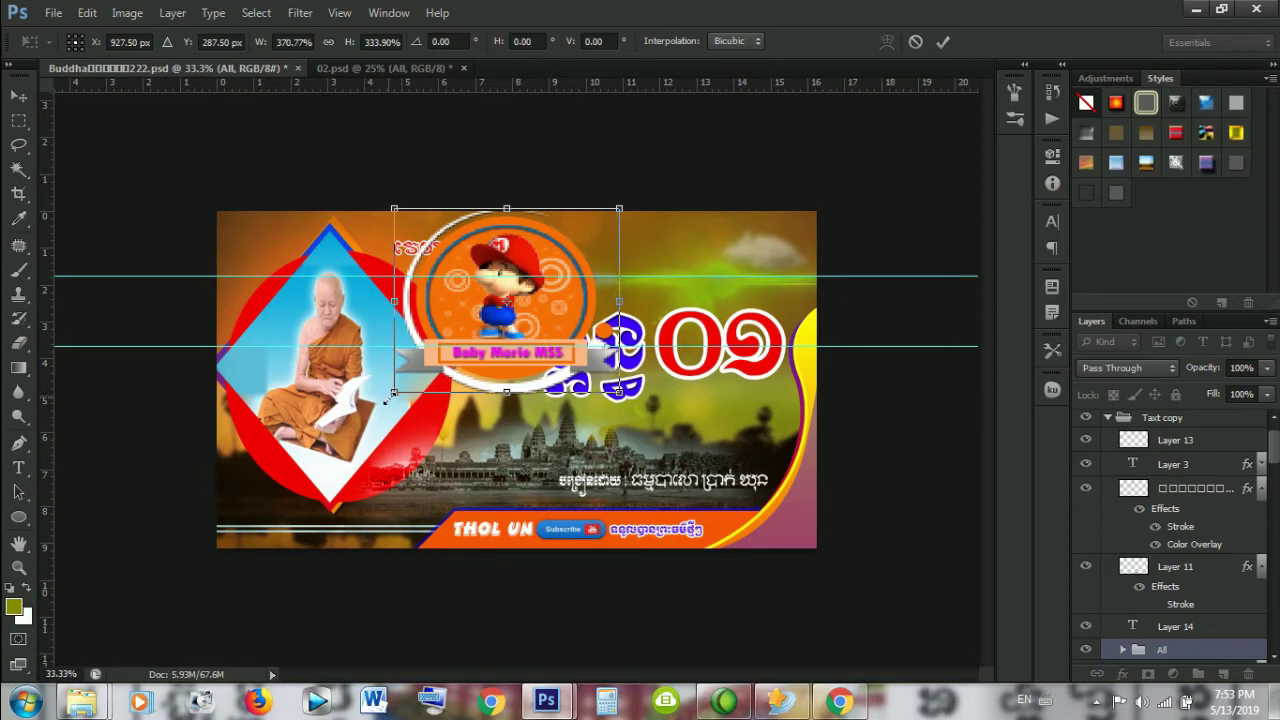
Step: Apply the pending badge transform, then undo the badge enlargement
left_click(87, 13)
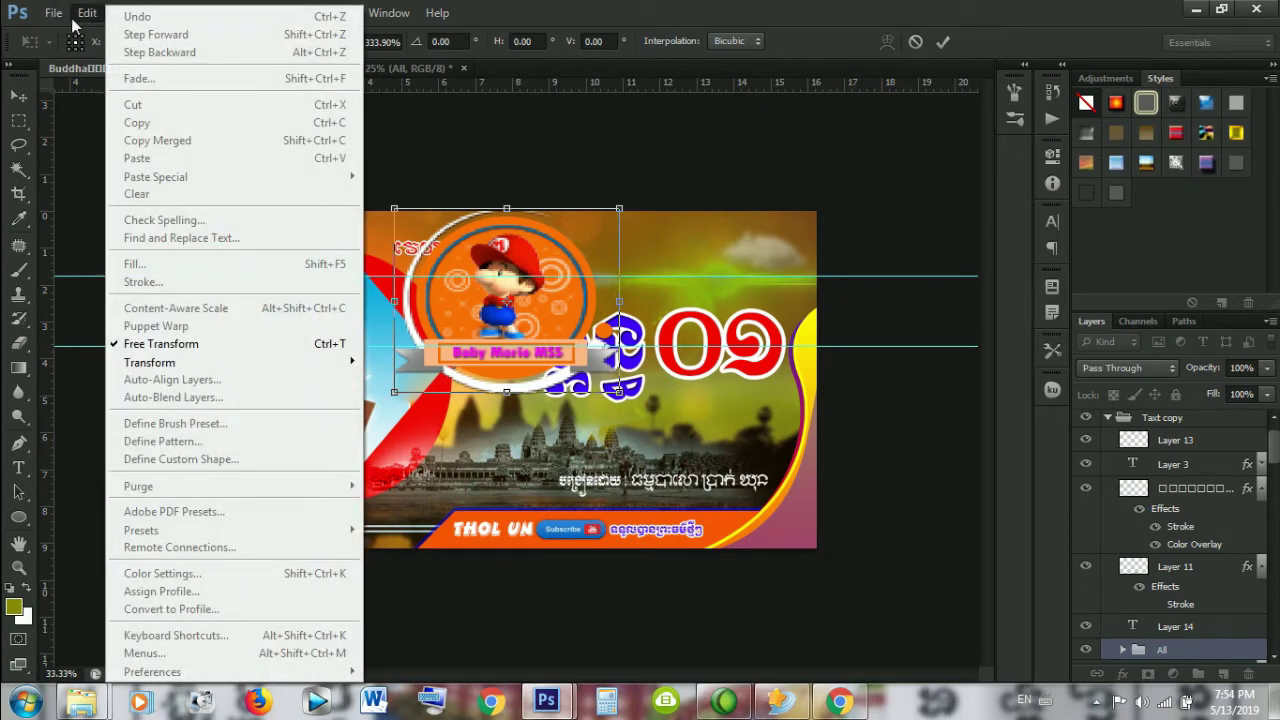
left_click(945, 42)
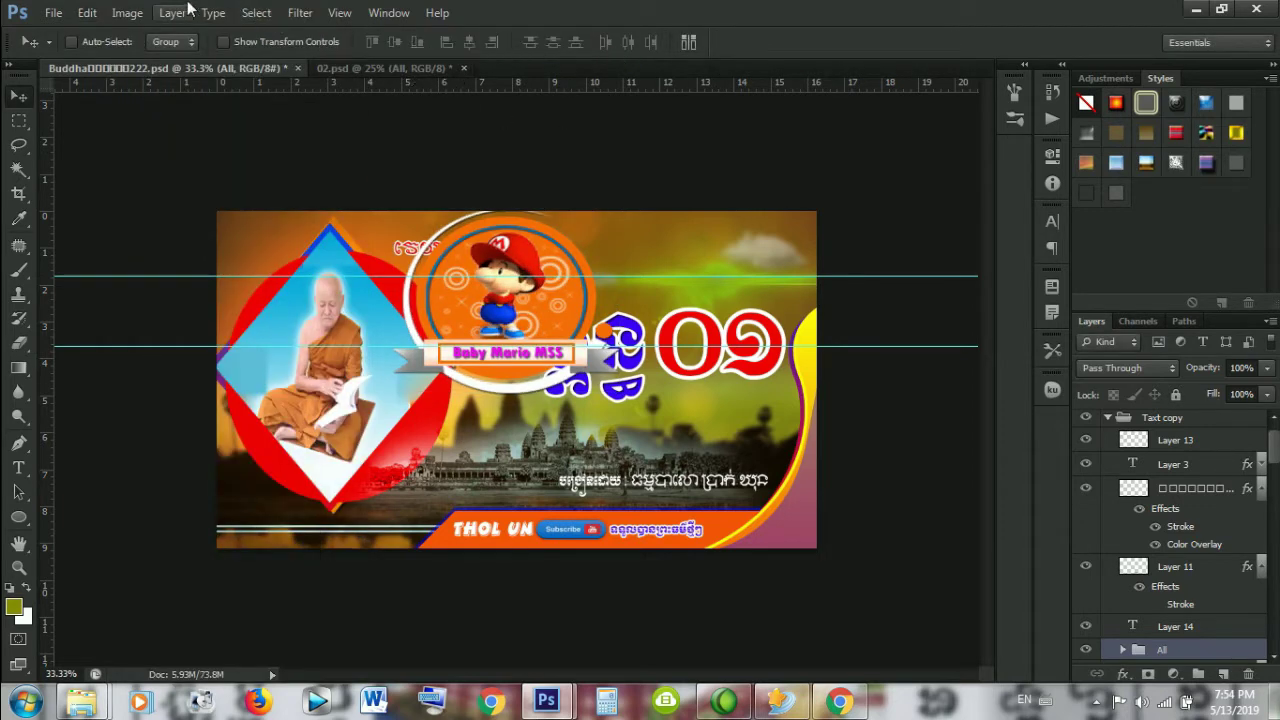
left_click(88, 12)
left_click(120, 28)
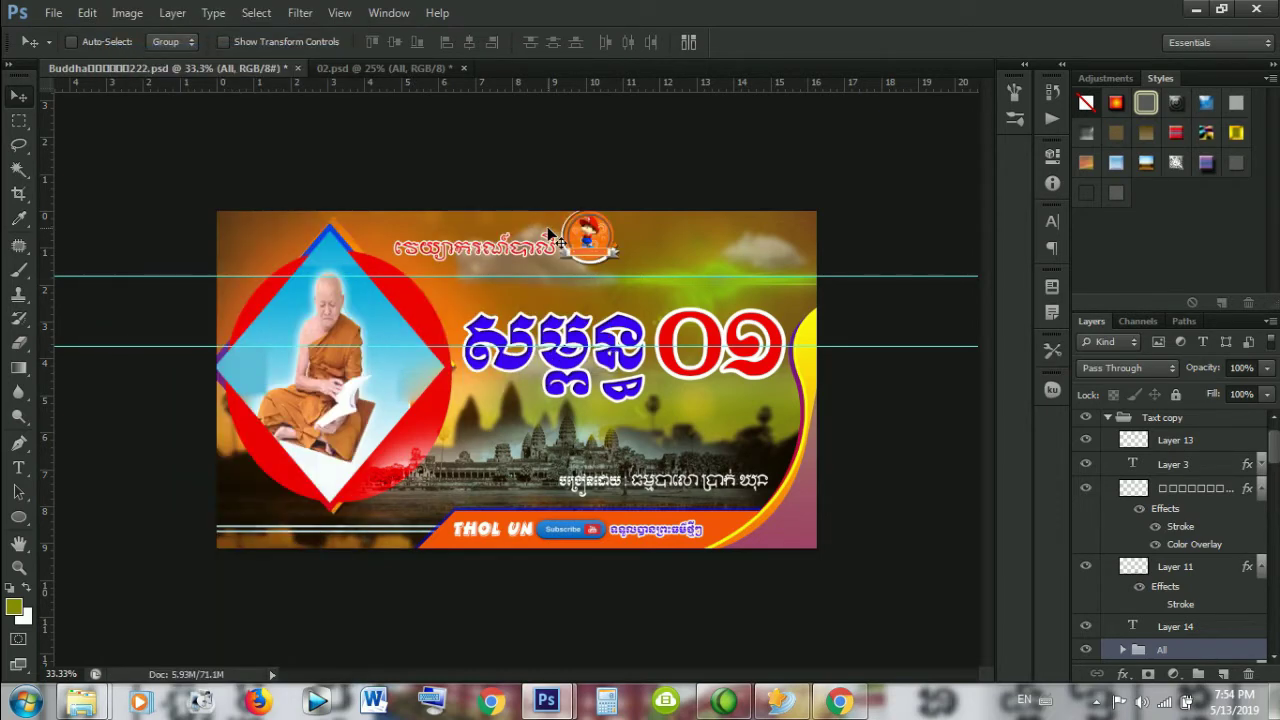
Step: Step backward until the Baby Mario badge is small again beside the Khmer heading
key("ctrl+z")
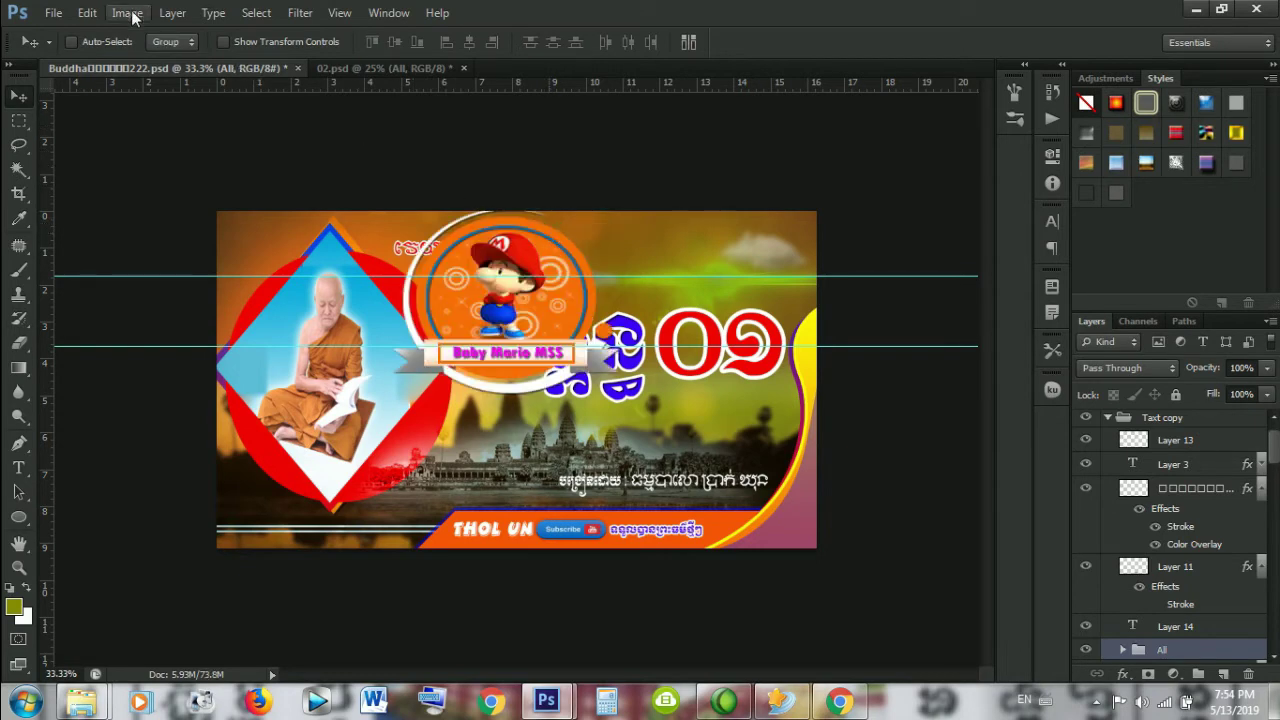
left_click(86, 14)
left_click(133, 52)
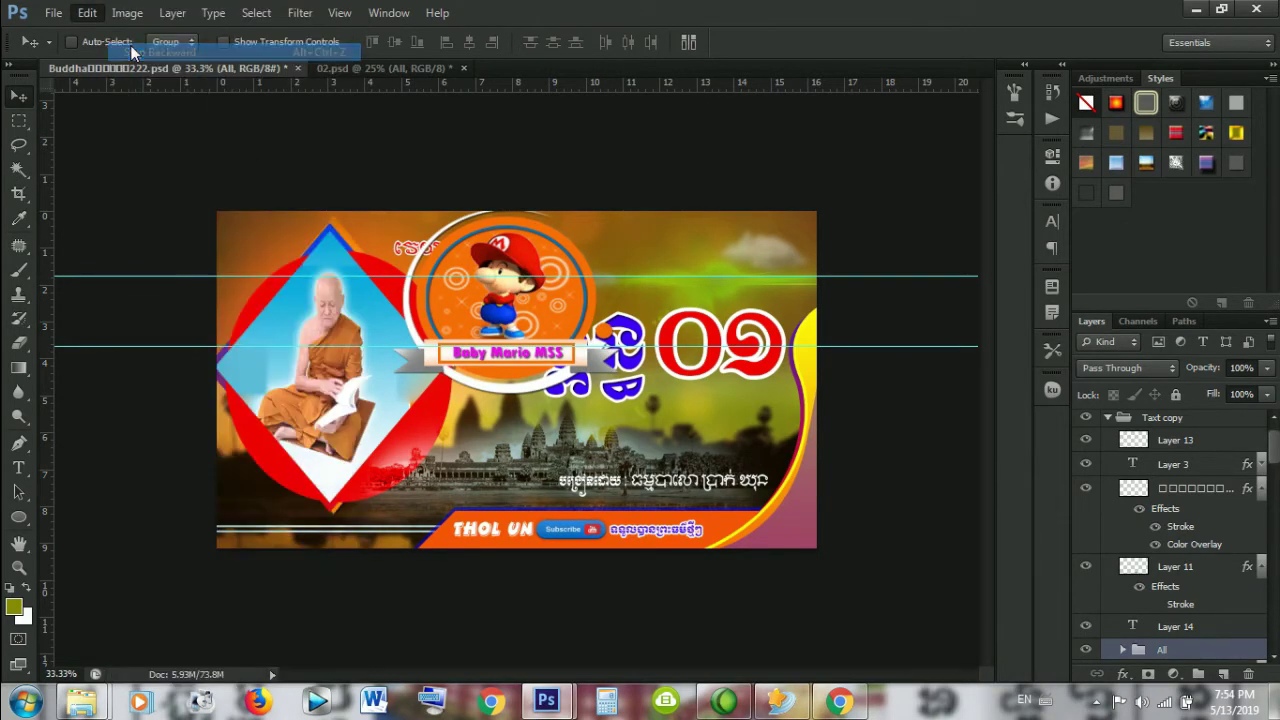
left_click(88, 14)
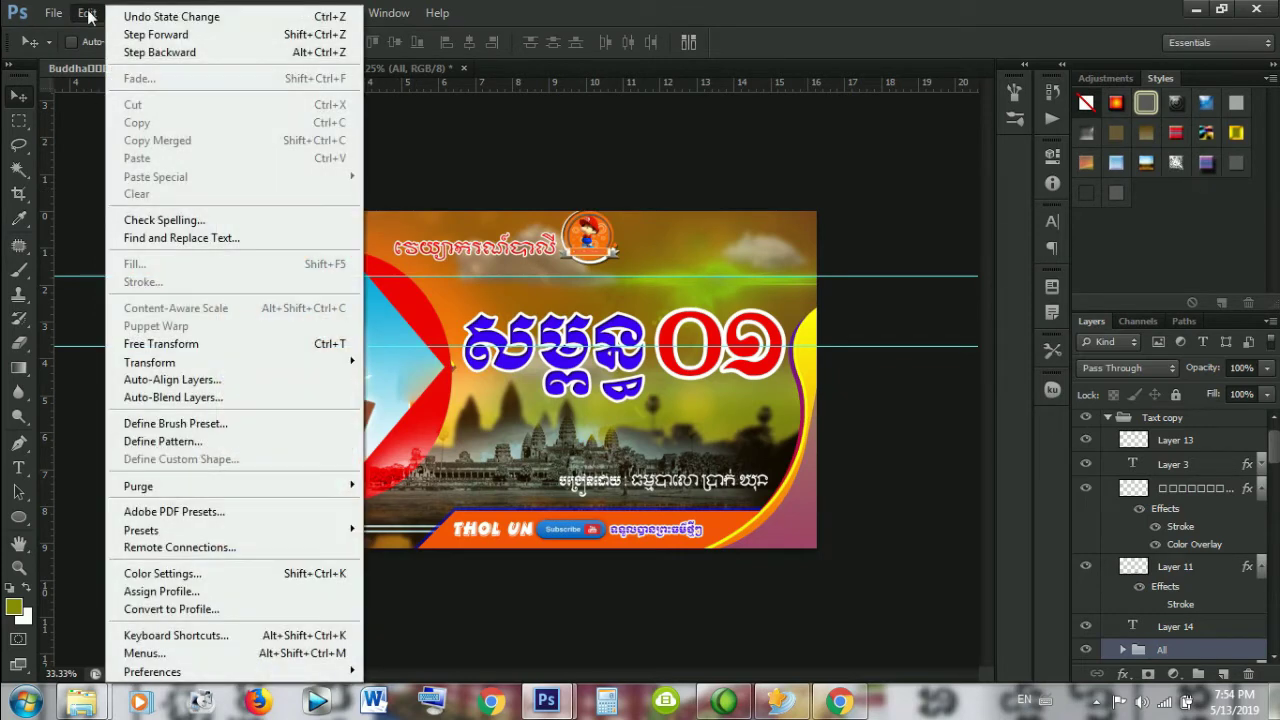
Step: Scale the Baby Mario logo up to about triple size and commit it
left_click(197, 347)
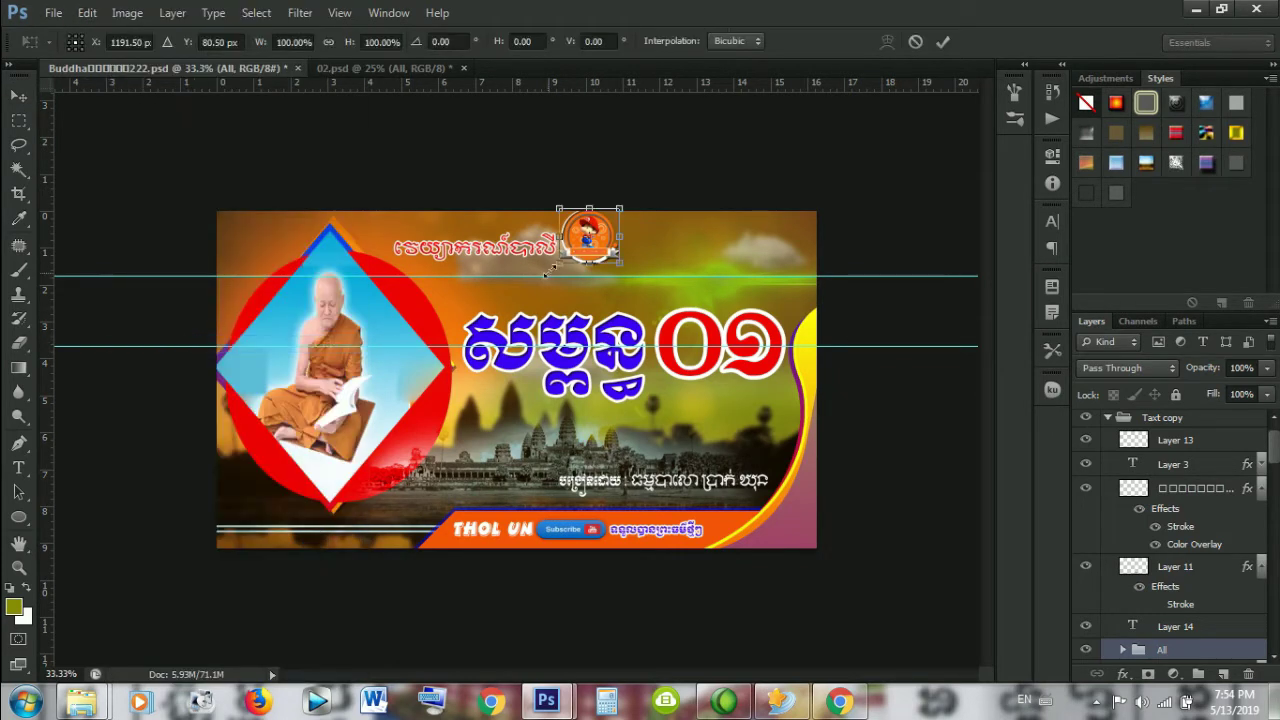
mouse_move(556, 263)
left_mouse_down()
mouse_move(428, 372)
mouse_move(333, 420)
mouse_move(314, 450)
left_mouse_up()
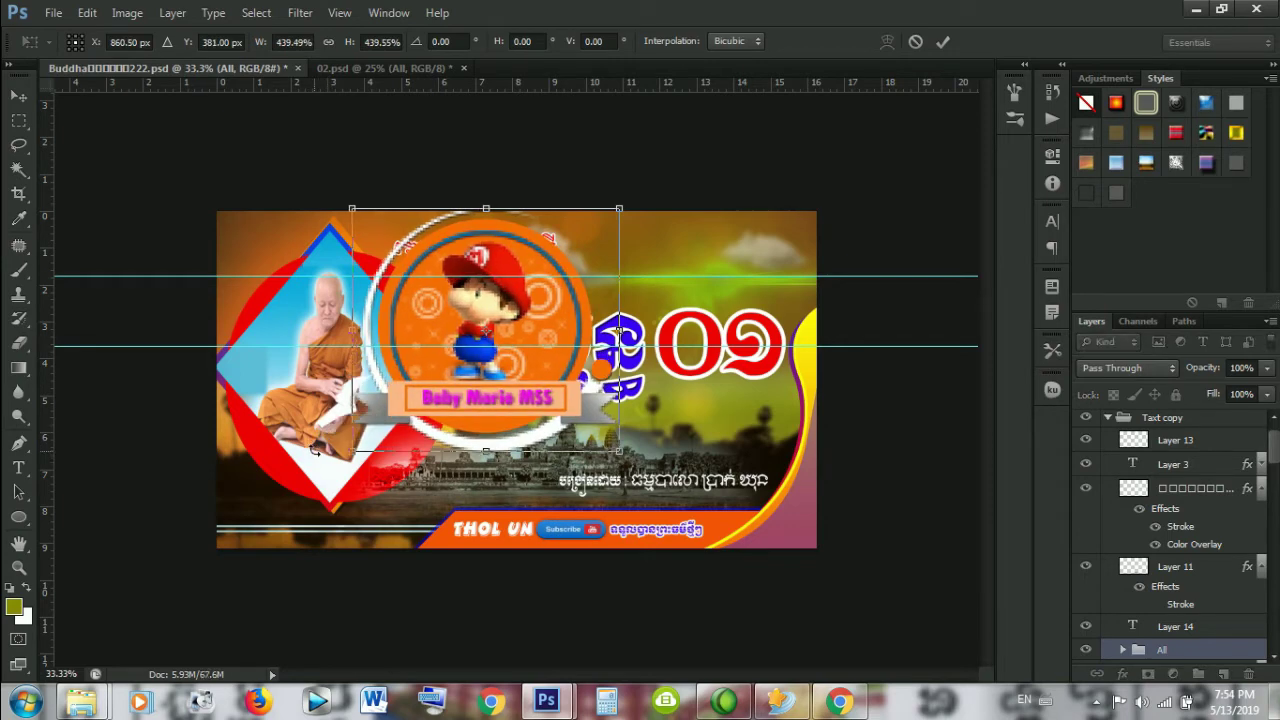
left_click(943, 41)
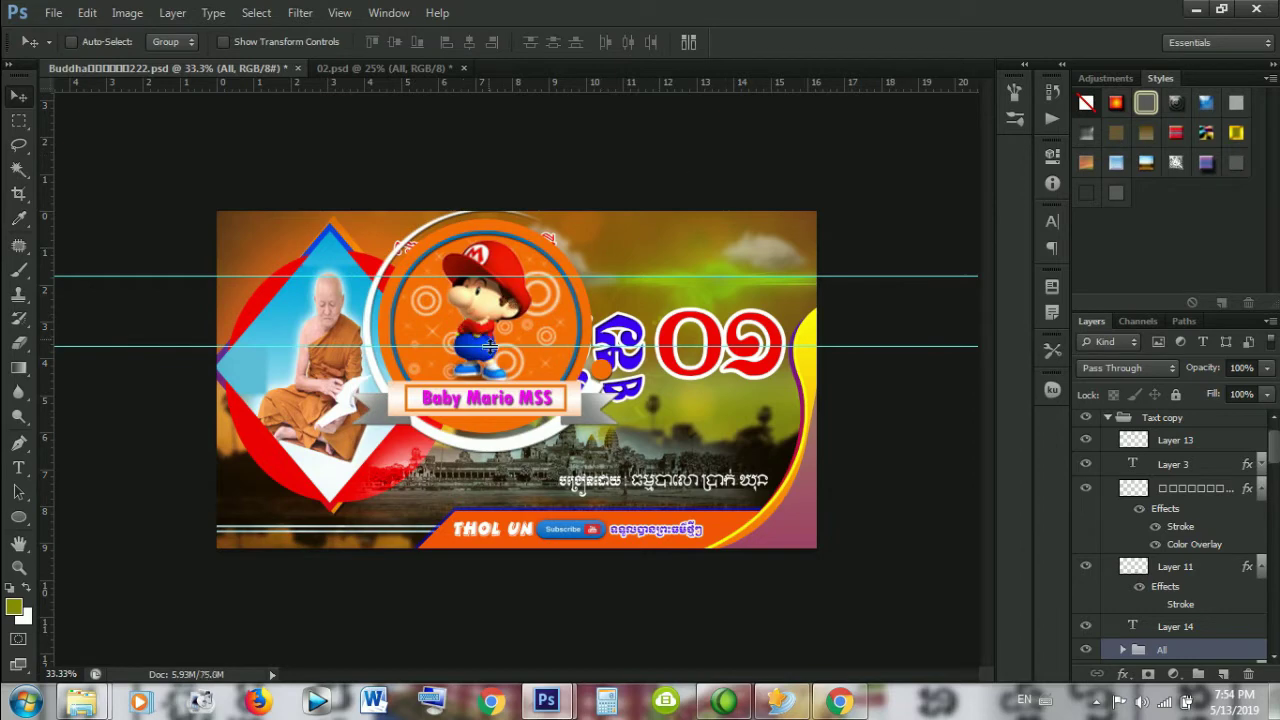
Step: Move the enlarged logo over the round badge on the left, nudging it into place with arrow keys
mouse_move(448, 400)
left_mouse_down()
mouse_move(385, 405)
mouse_move(336, 440)
left_mouse_up()
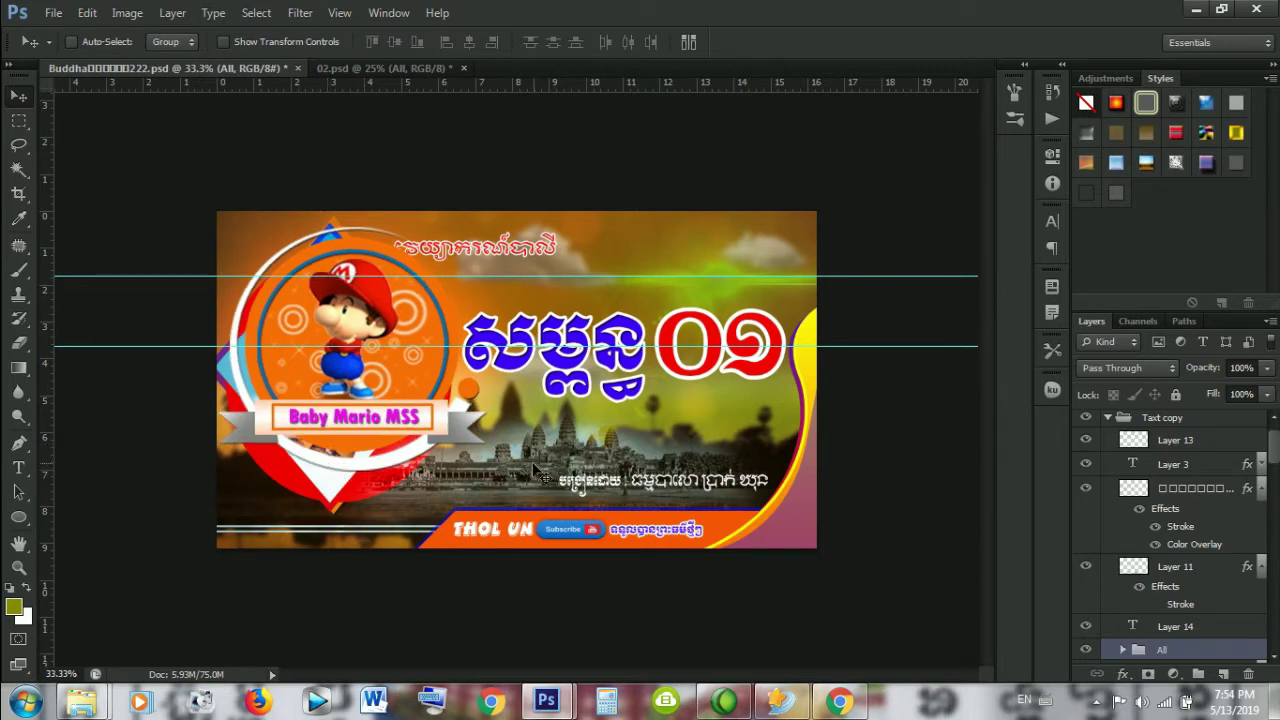
key("Down")
key("Down")
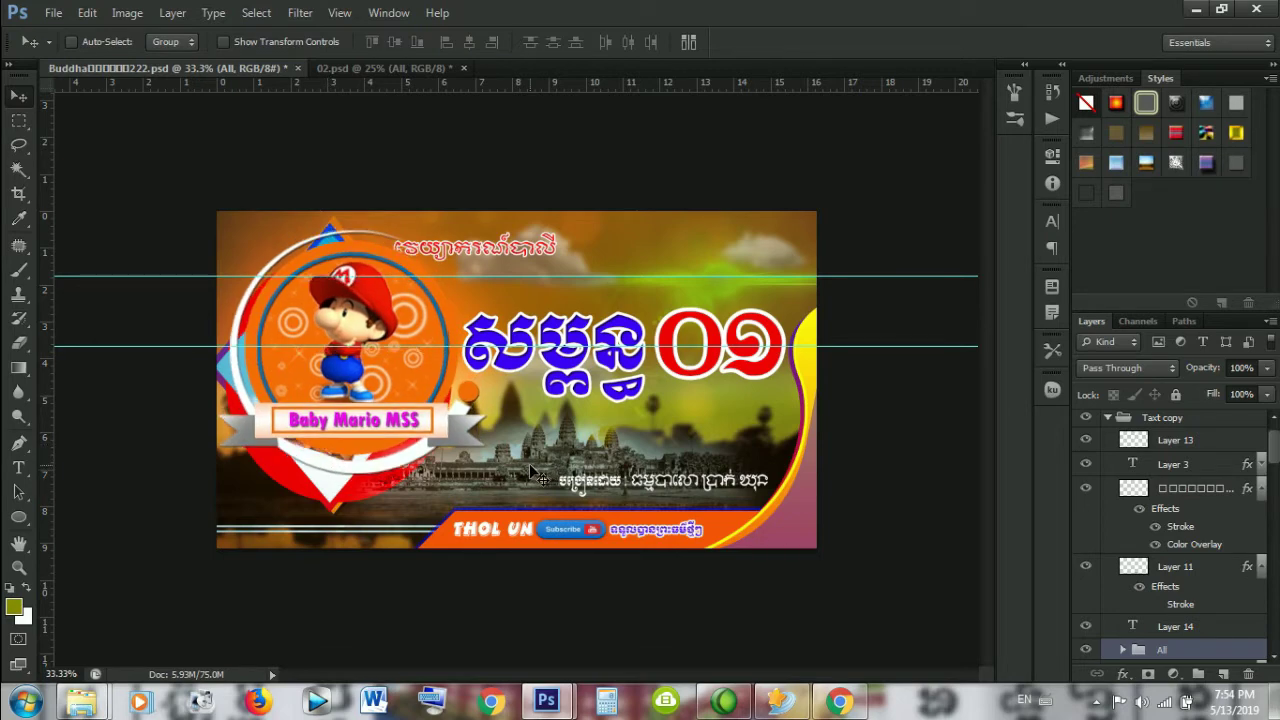
key("Down")
key("Down")
key("Down")
key("Down")
key("Down")
key("Down")
key("Down")
key("Left")
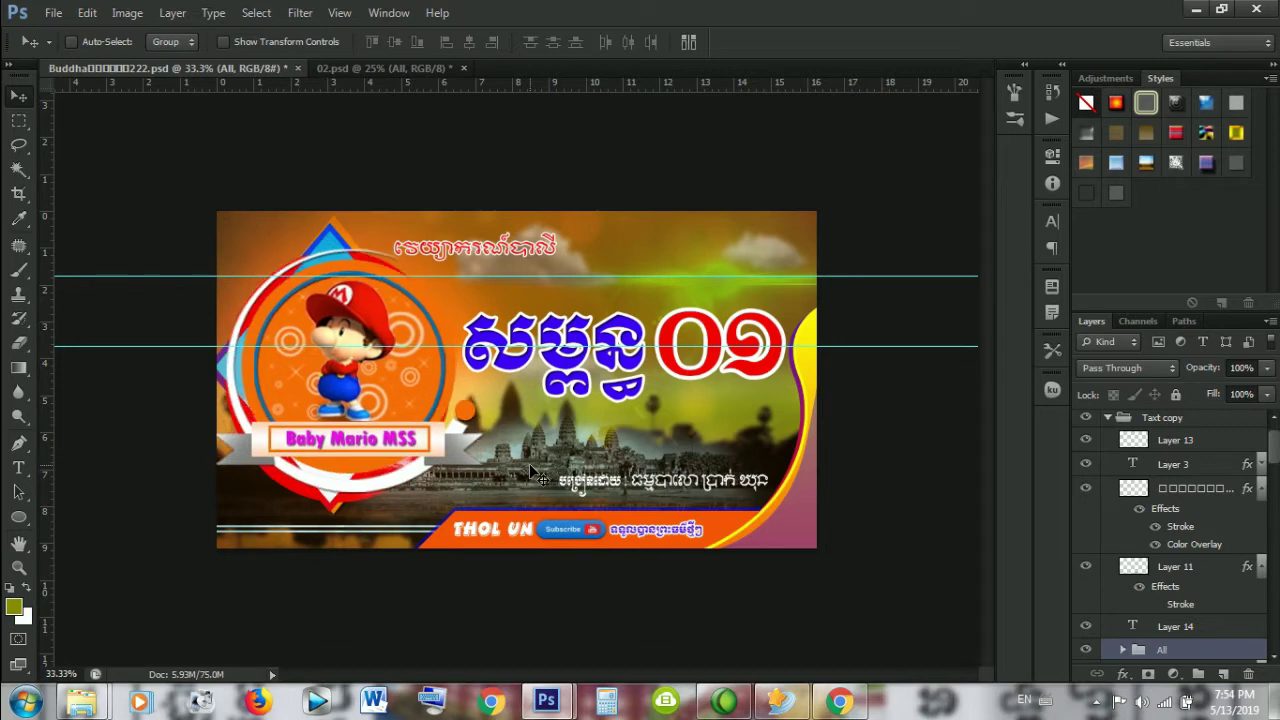
key("Left")
key("Left")
key("Left")
key("Right")
key("Right")
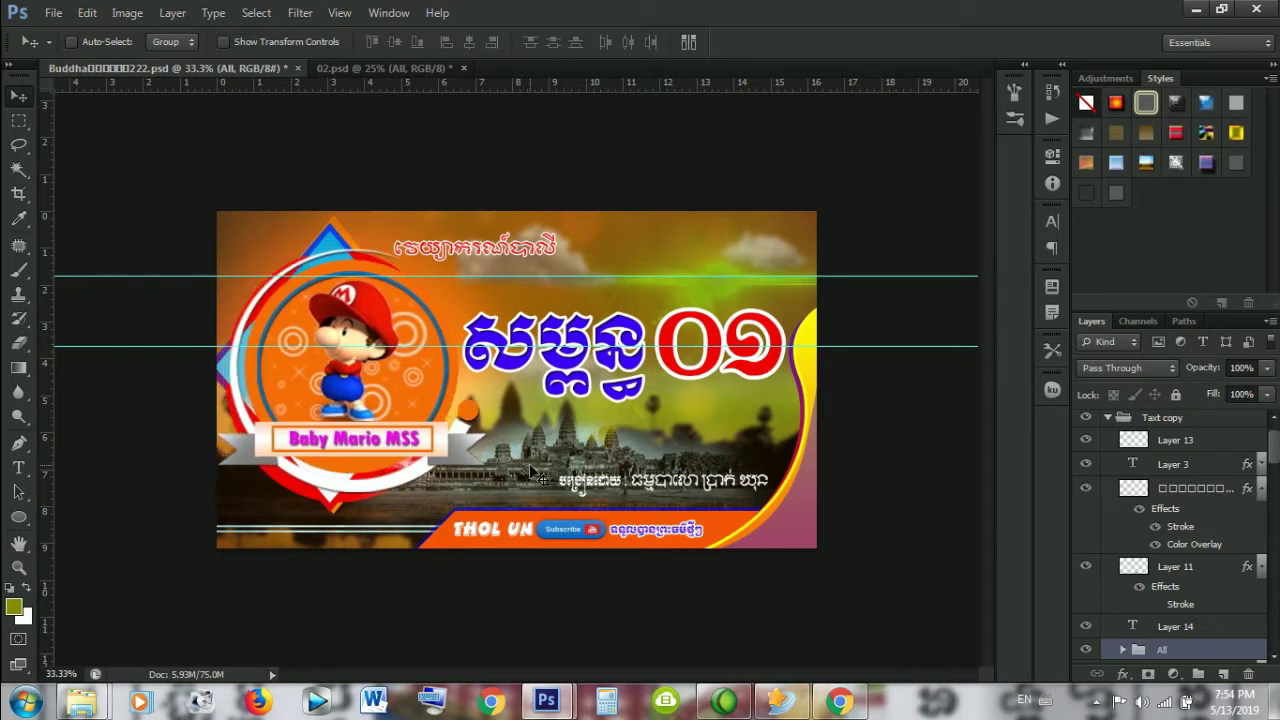
key("Down")
key("Down")
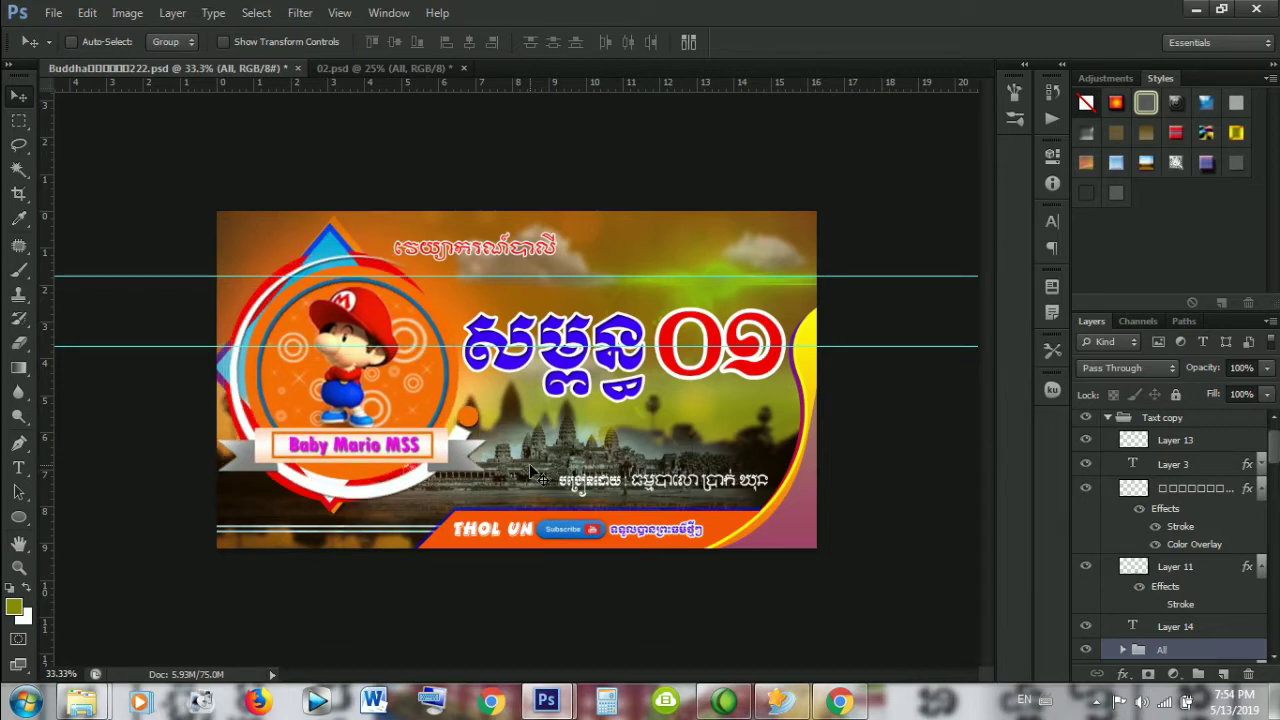
key("Left")
key("Up")
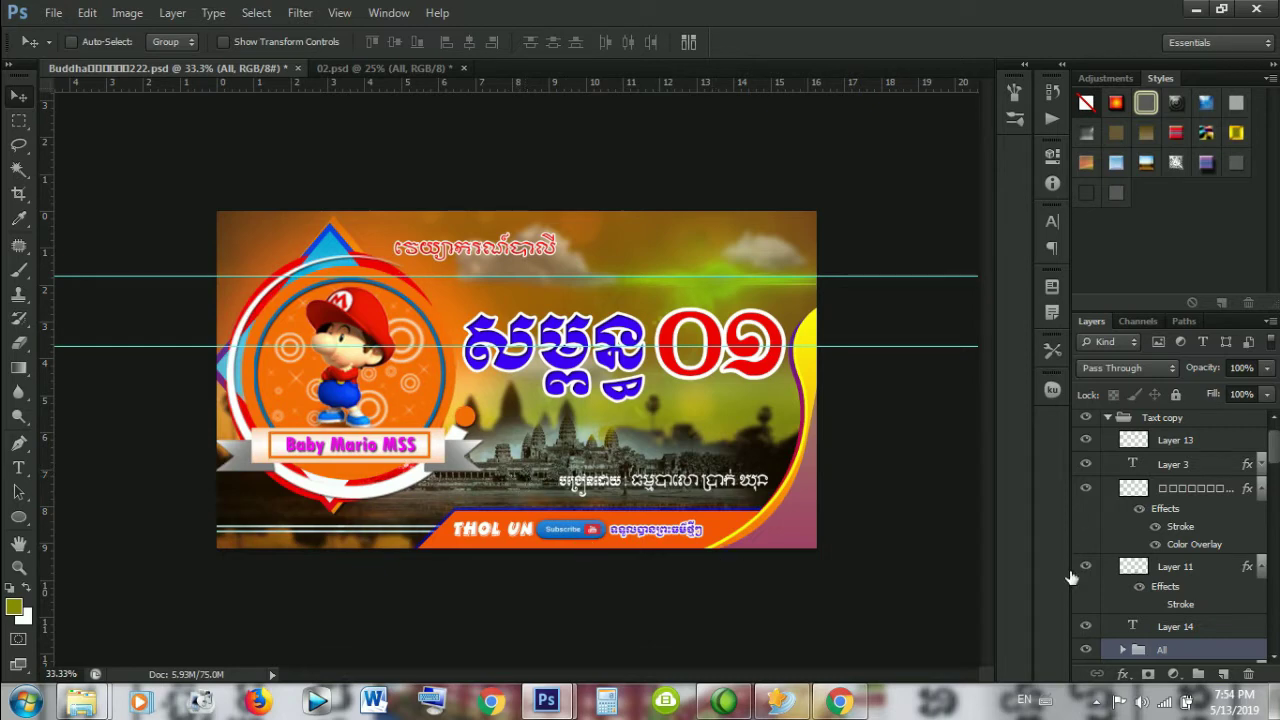
Step: Collapse the effect lists under the boxed-name layer and Layer 11
scroll(1163, 598, "up", 2)
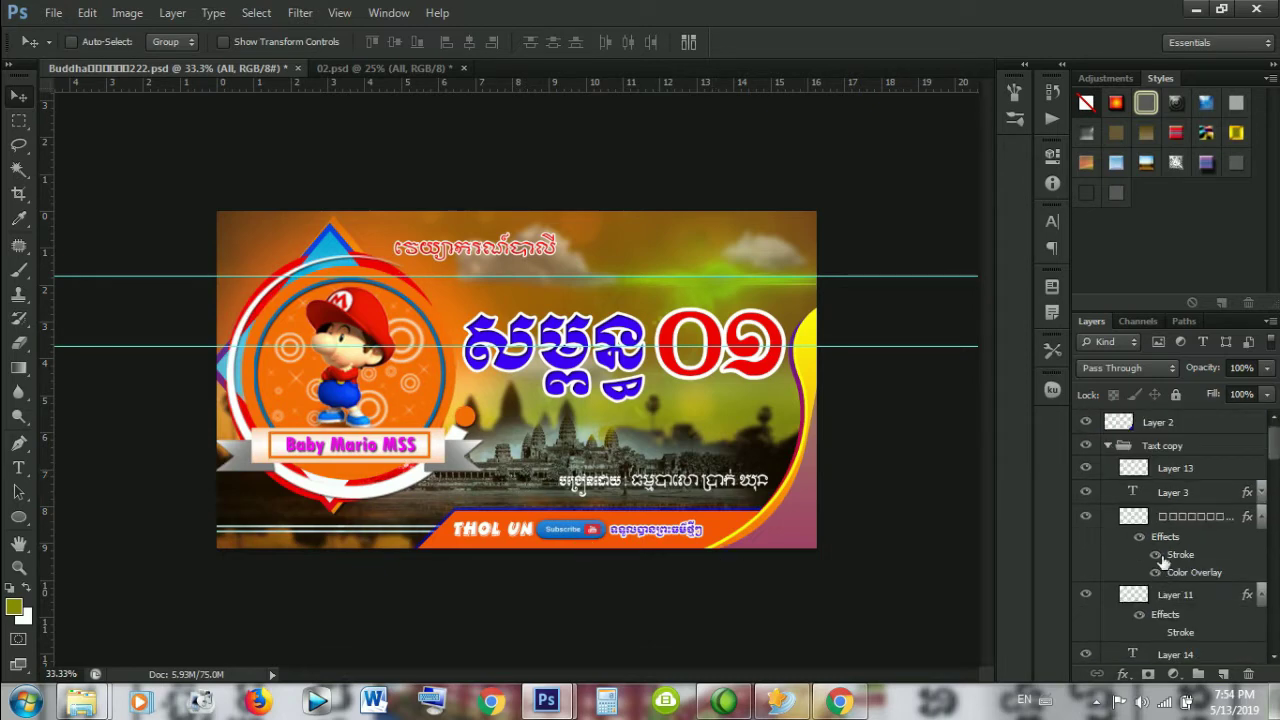
left_click(1261, 517)
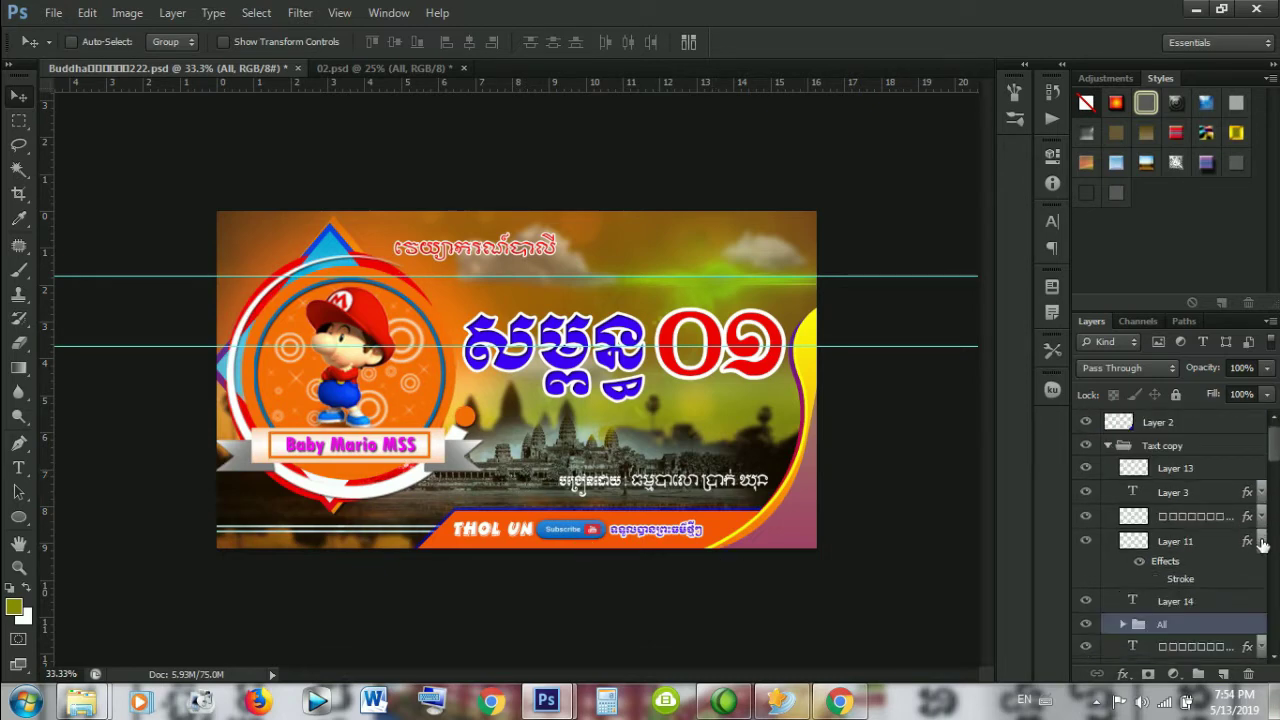
left_click(1261, 541)
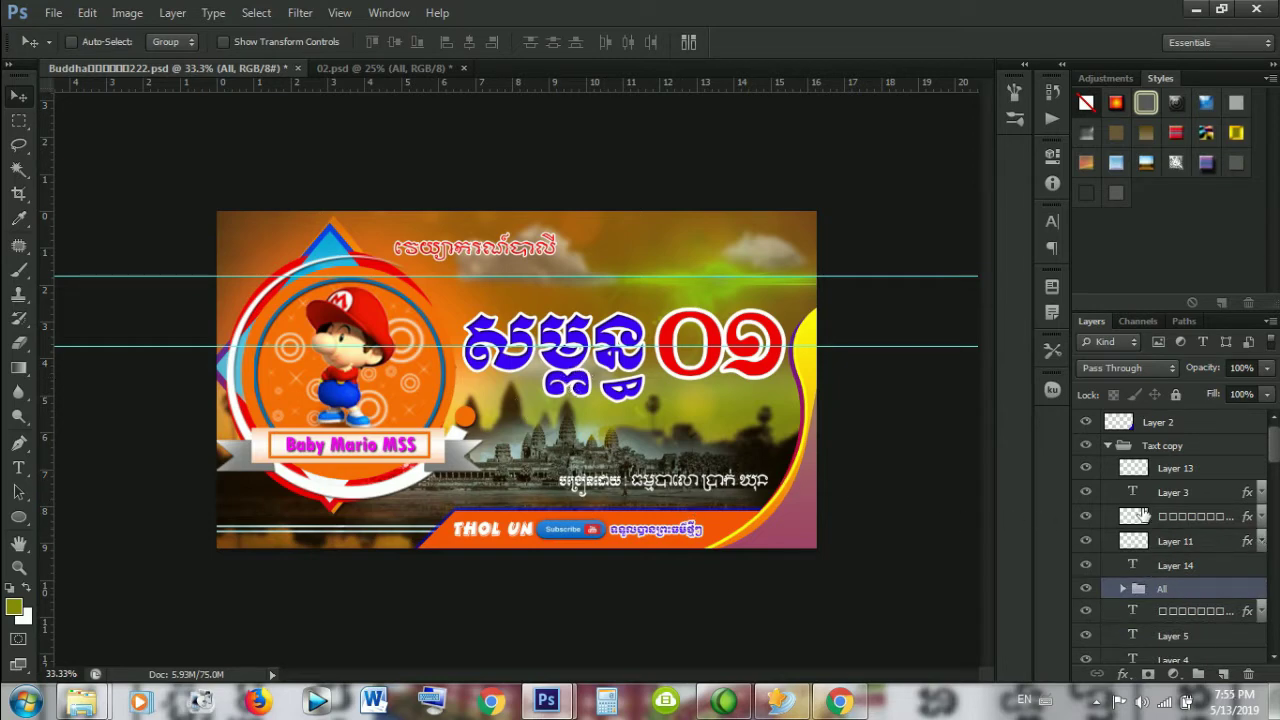
scroll(1196, 535, "down", 5)
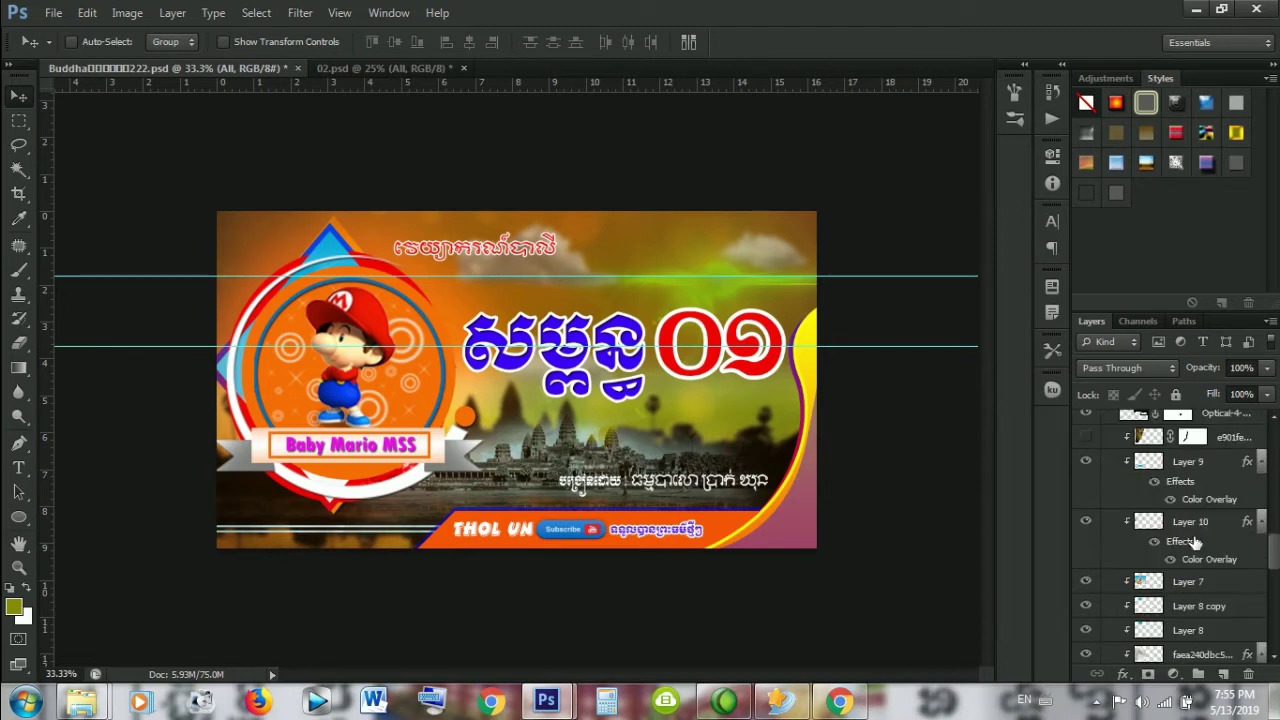
Step: Try different layer selections among Layers 7, 9, 10, 11, 14 and the boxed-name layer
left_click(1166, 583, "shift")
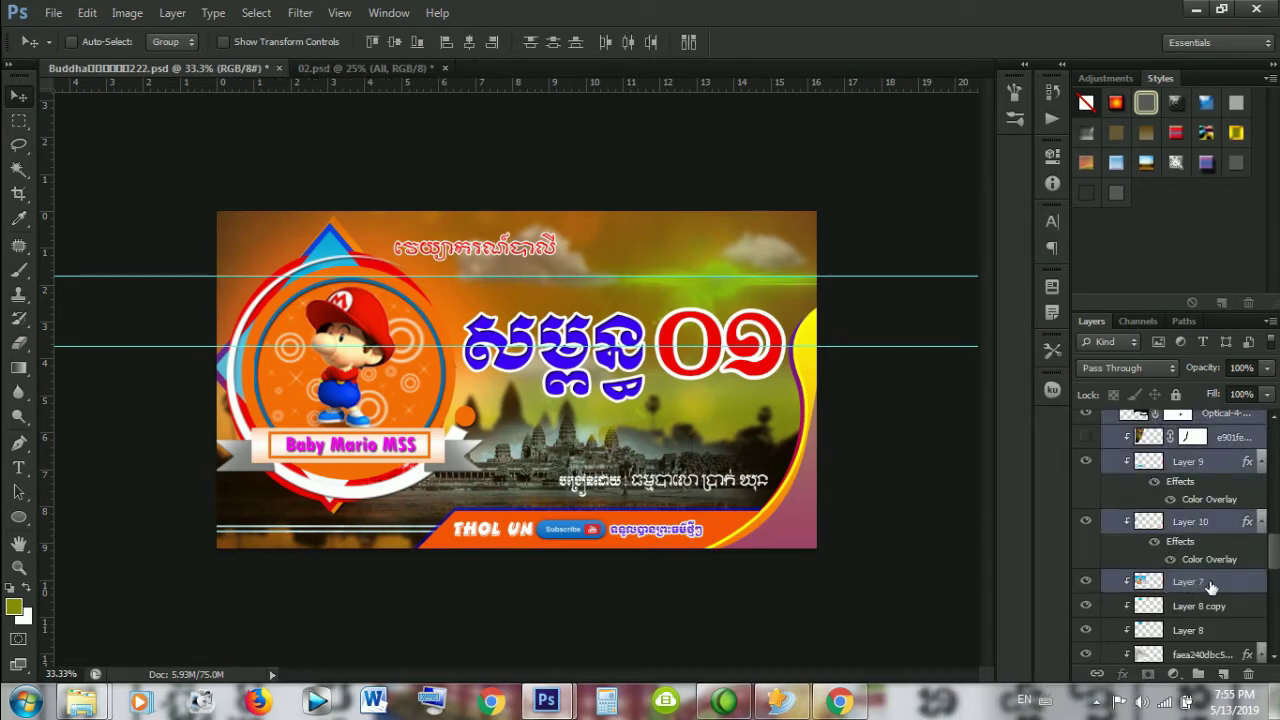
left_click(1208, 523, "shift")
left_click(1261, 521)
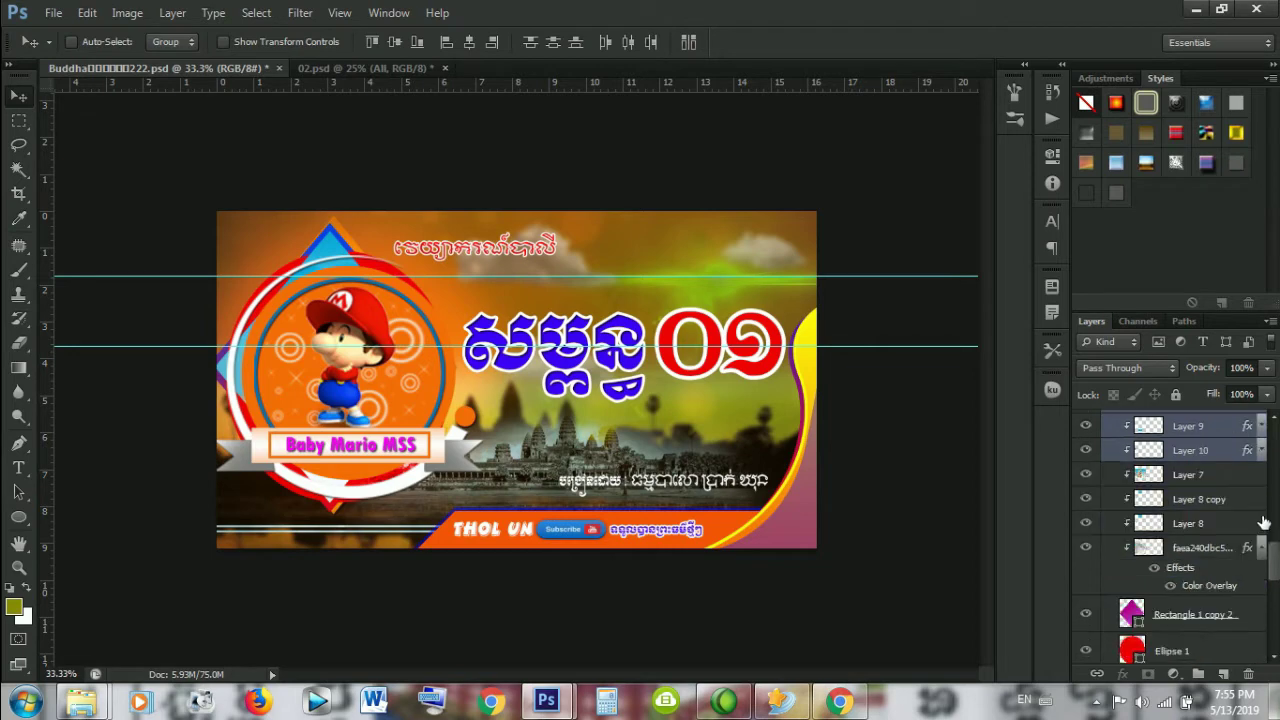
left_click(1219, 476, "ctrl")
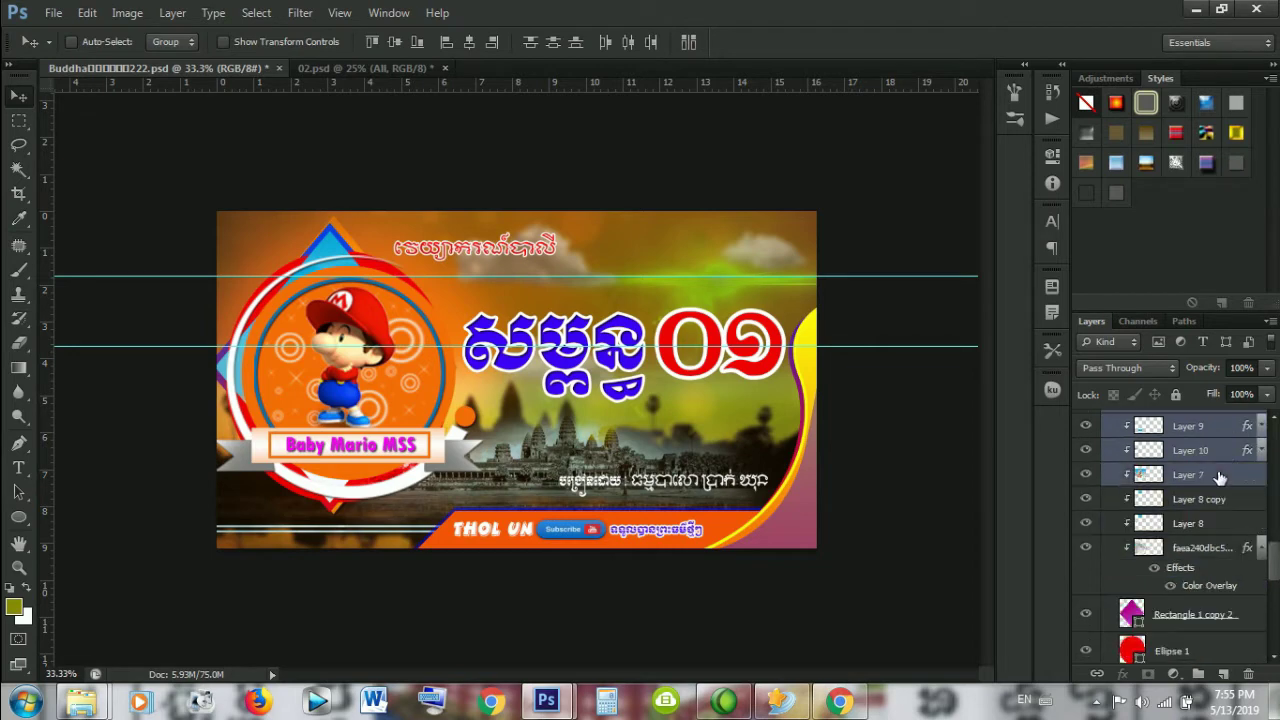
left_click_drag(1201, 460, 1213, 500)
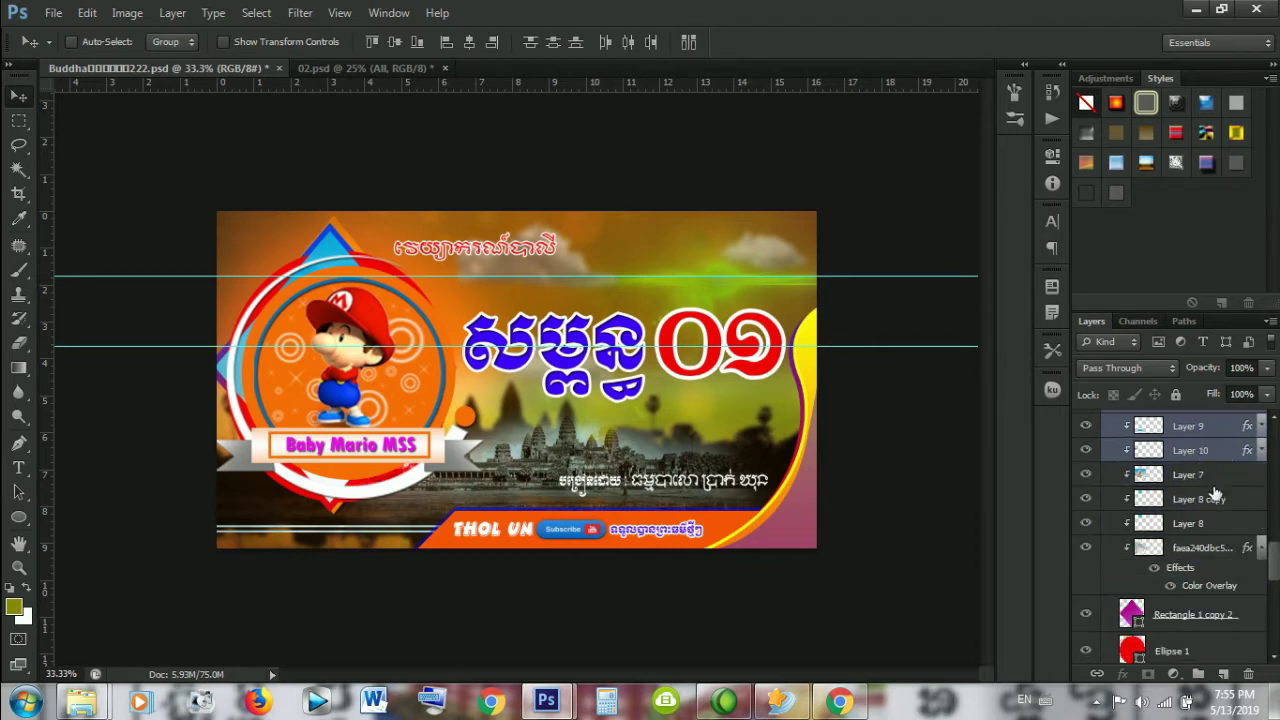
left_click(1203, 565)
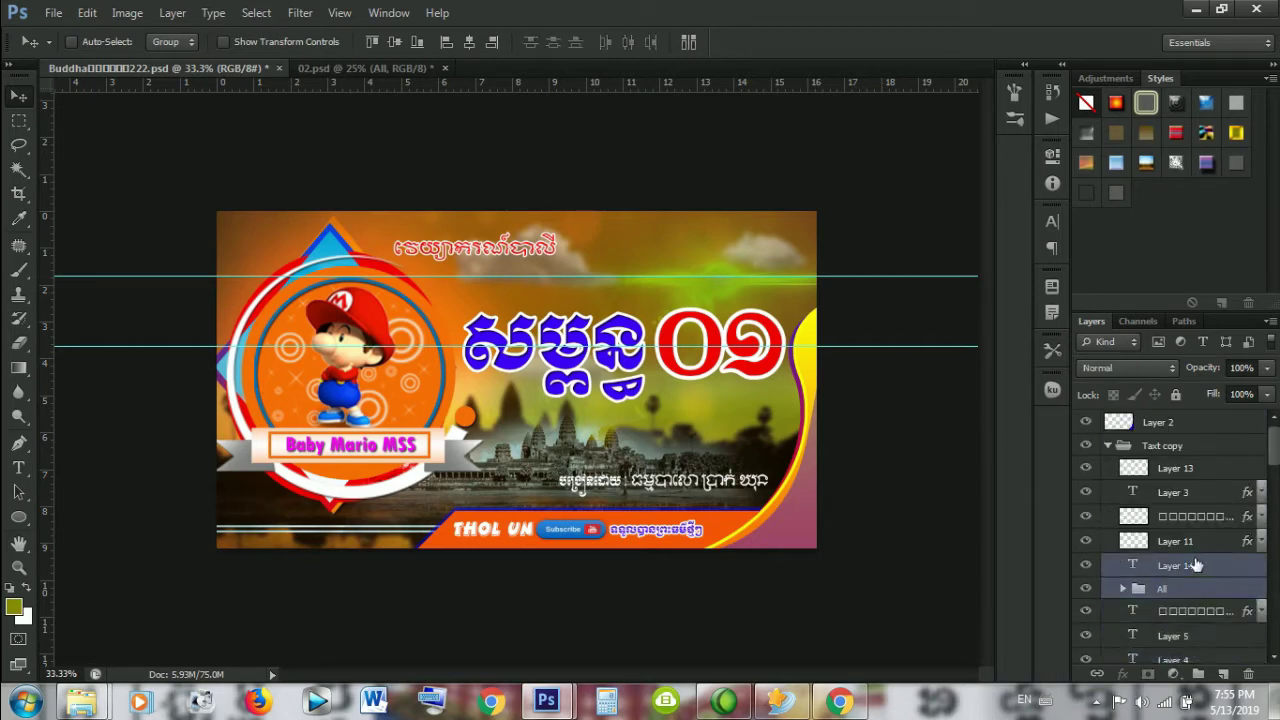
left_click(1188, 612)
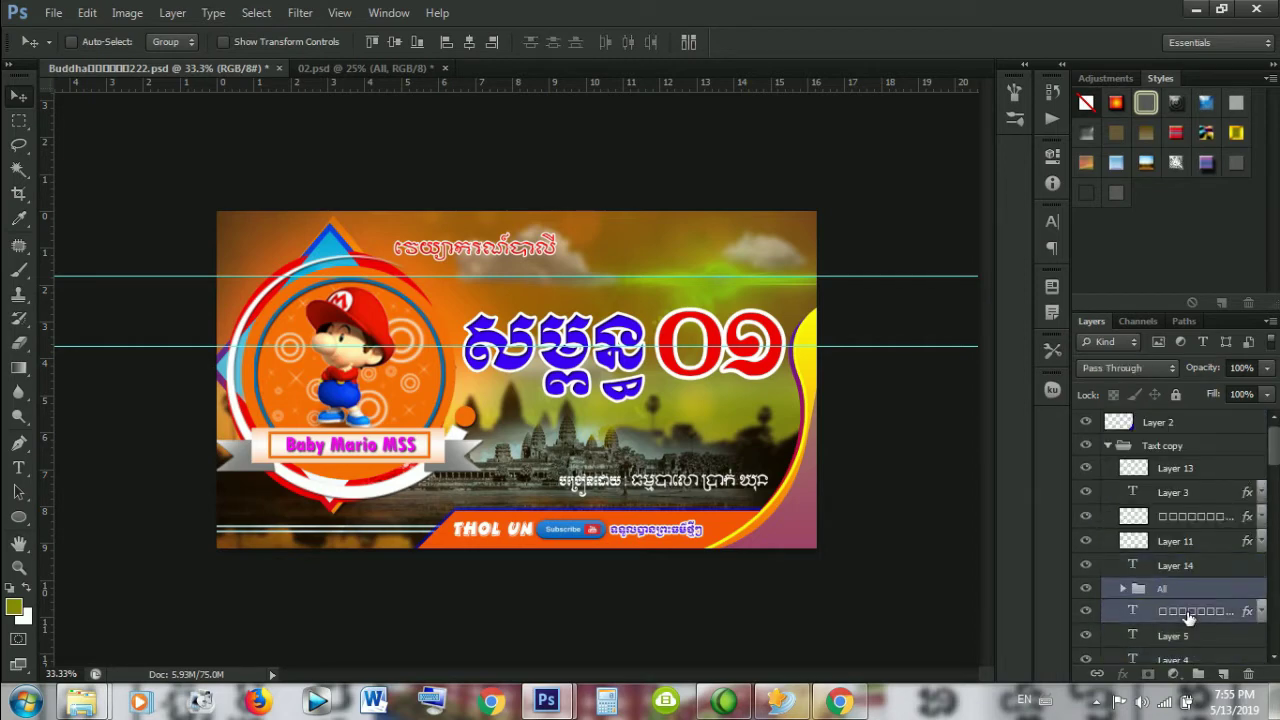
left_click(1153, 567)
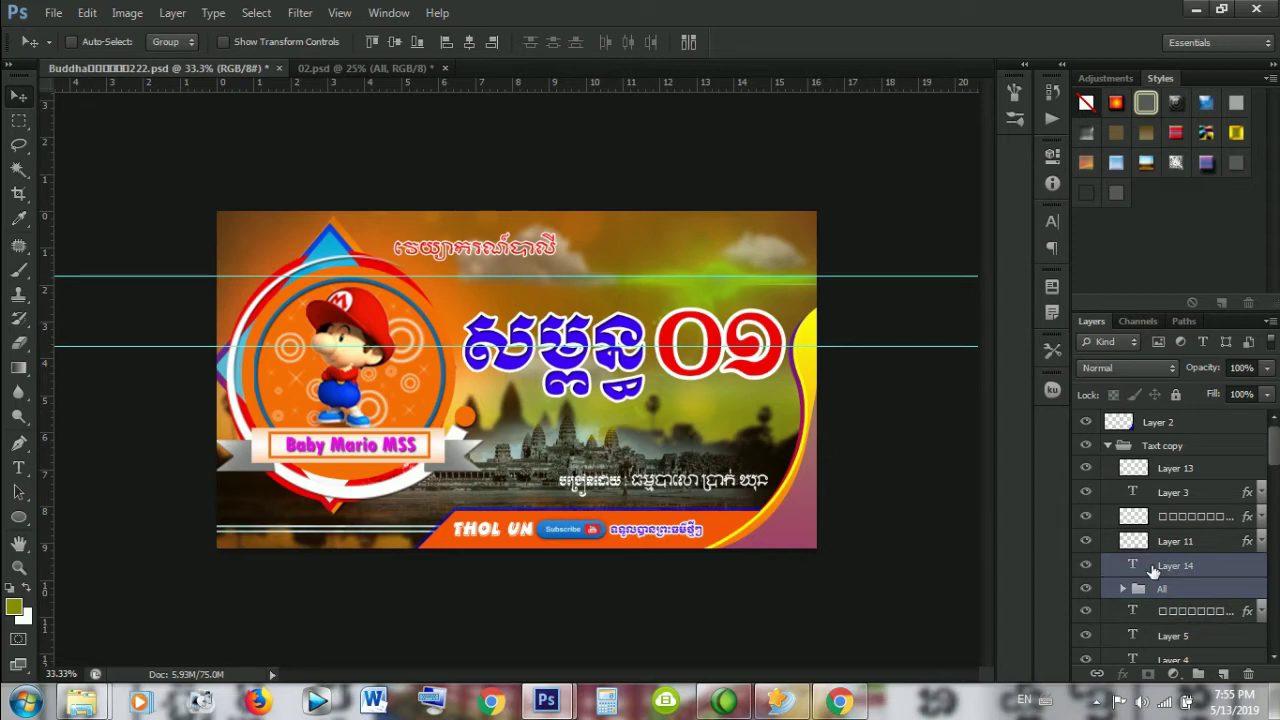
left_click(1166, 540, "shift")
left_click(1178, 516, "shift")
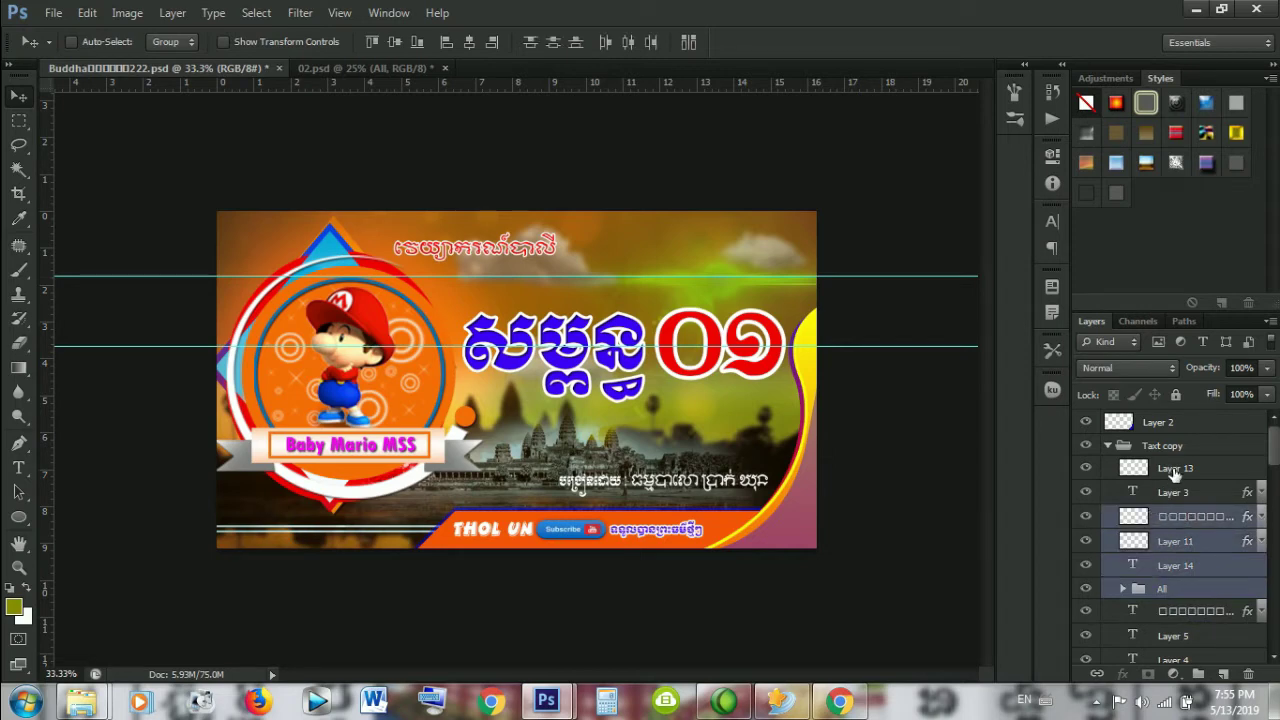
left_click(1175, 475, "shift")
left_click(1144, 446, "shift")
left_click(1170, 543, "shift")
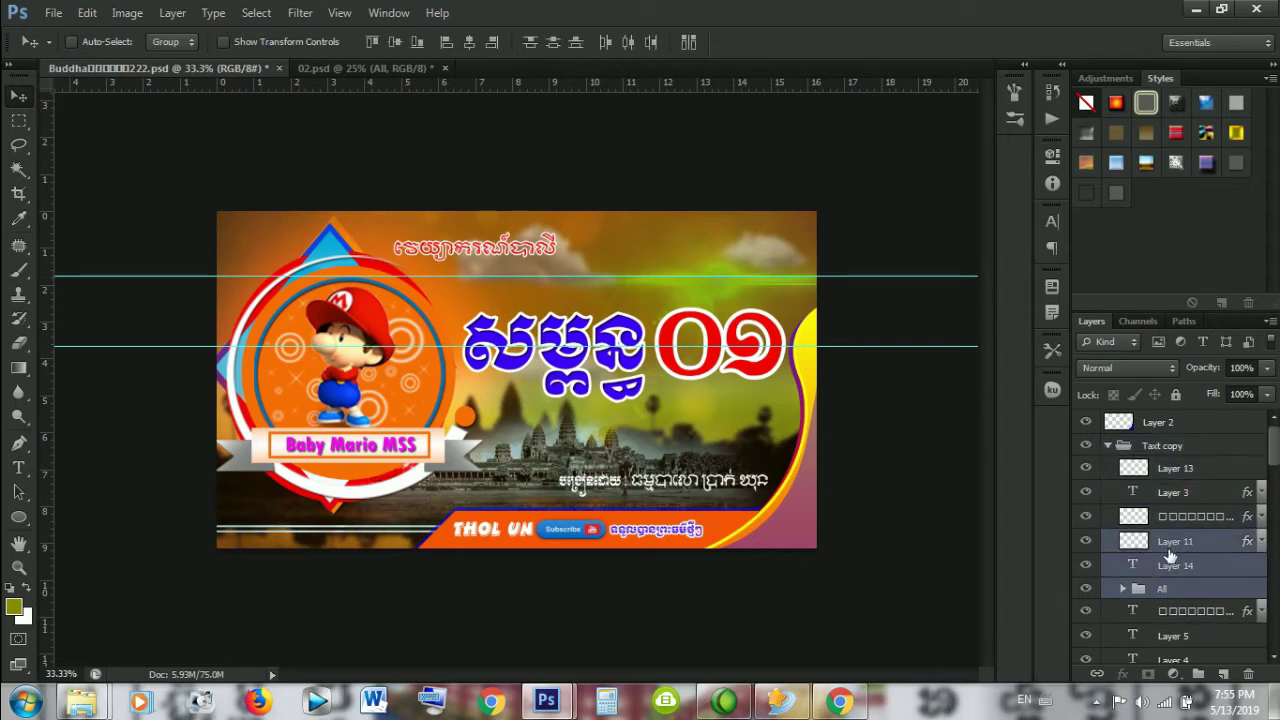
right_click(1168, 549)
left_click(1180, 578)
Step: Select the layers from the Text copy group down to Layer 5, including the All group
left_click(1188, 590)
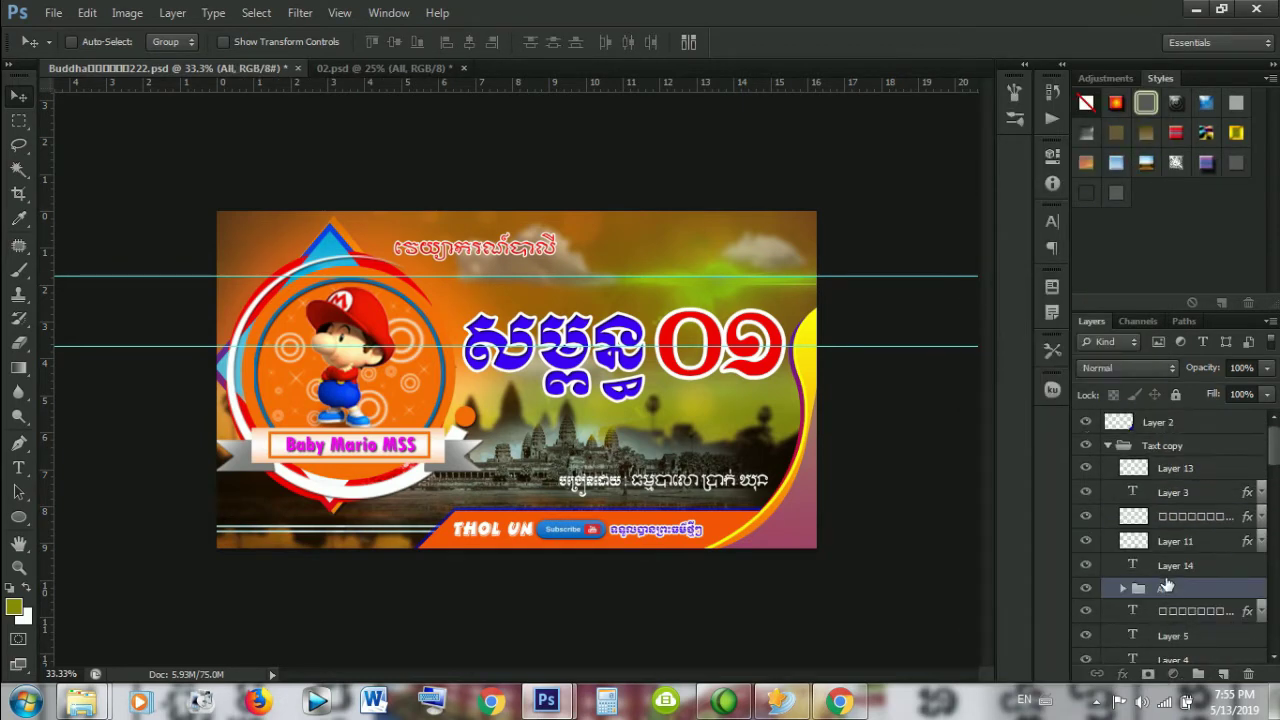
left_click(1171, 612, "ctrl")
left_click(1172, 640, "ctrl")
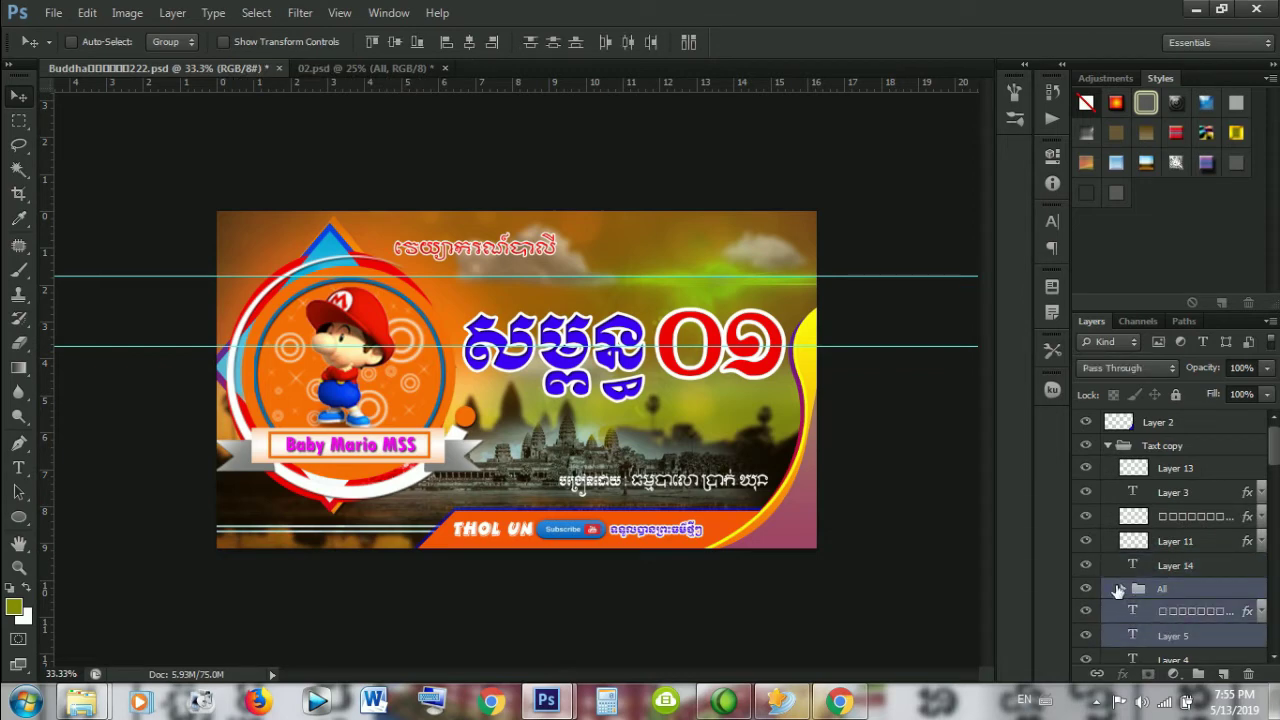
left_click(1121, 589)
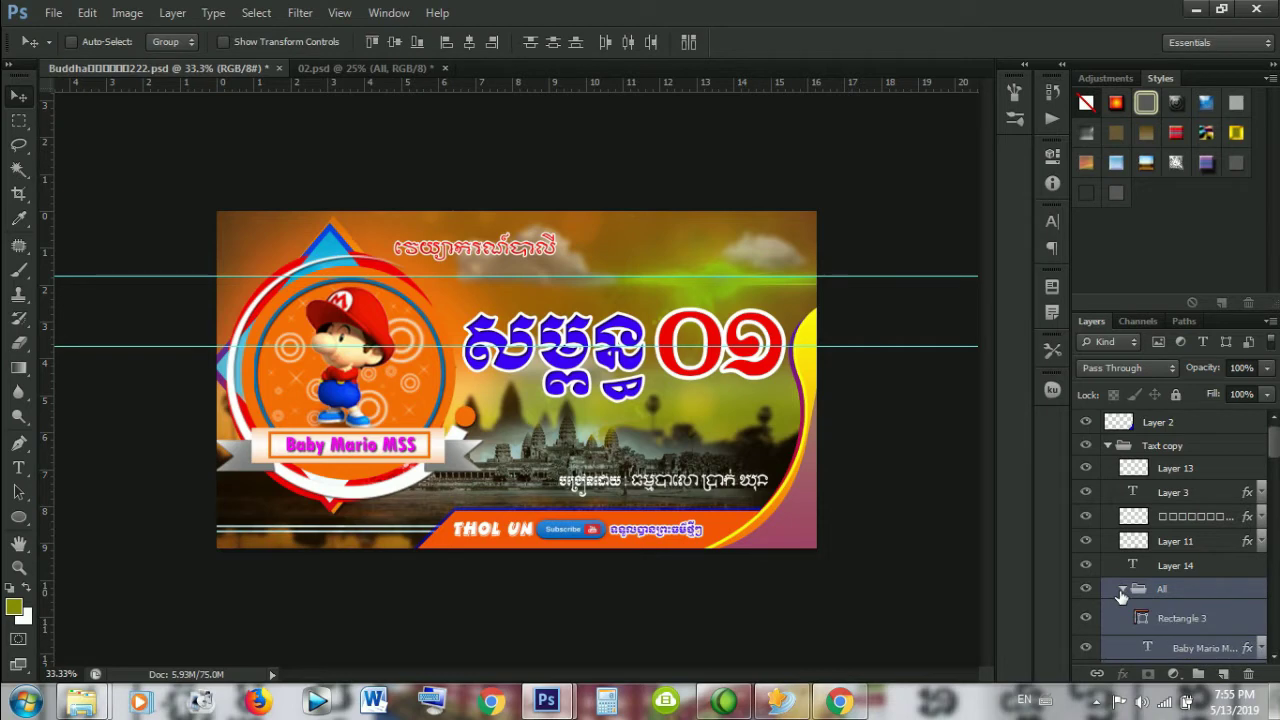
left_click(1121, 589)
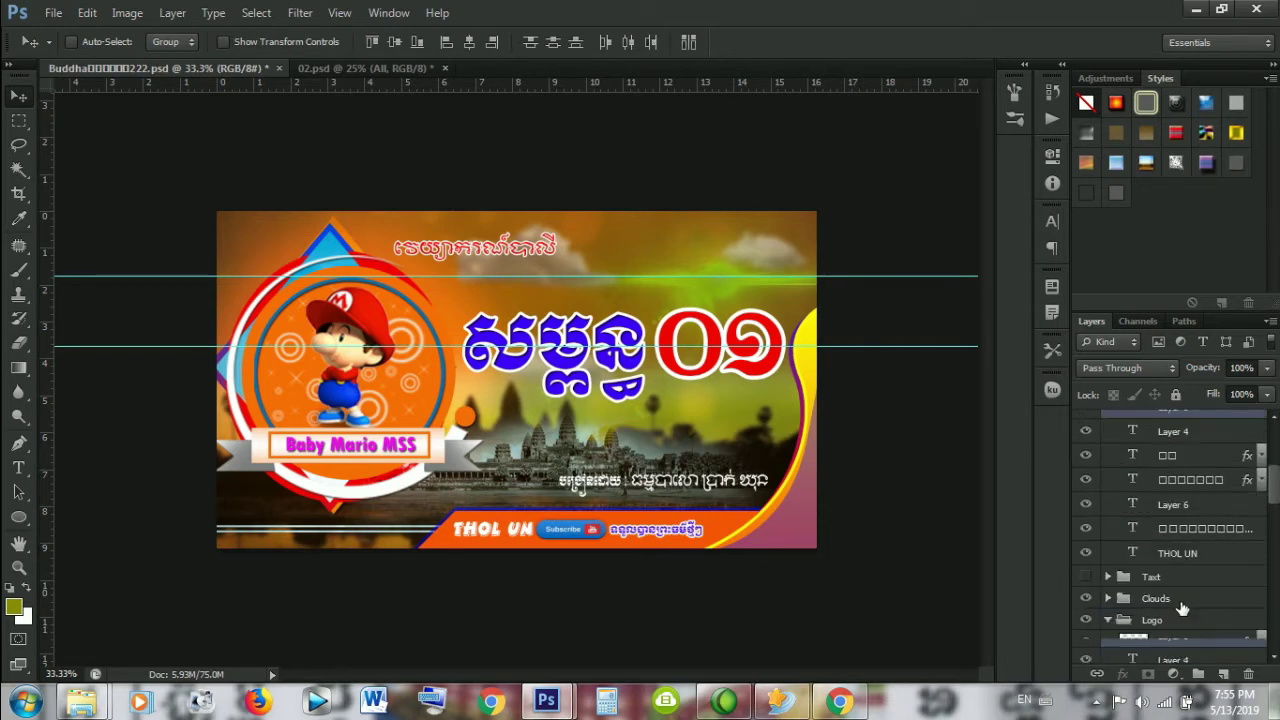
left_click(1180, 567, "ctrl")
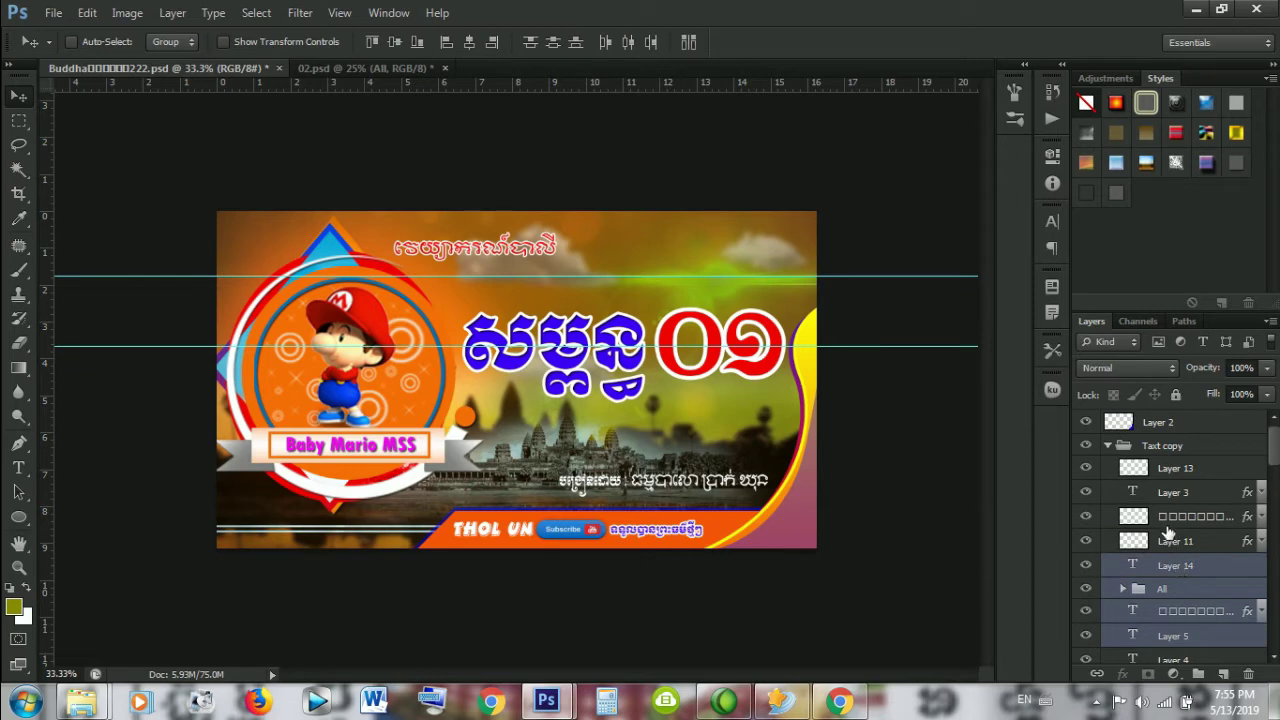
left_click(1178, 447, "shift")
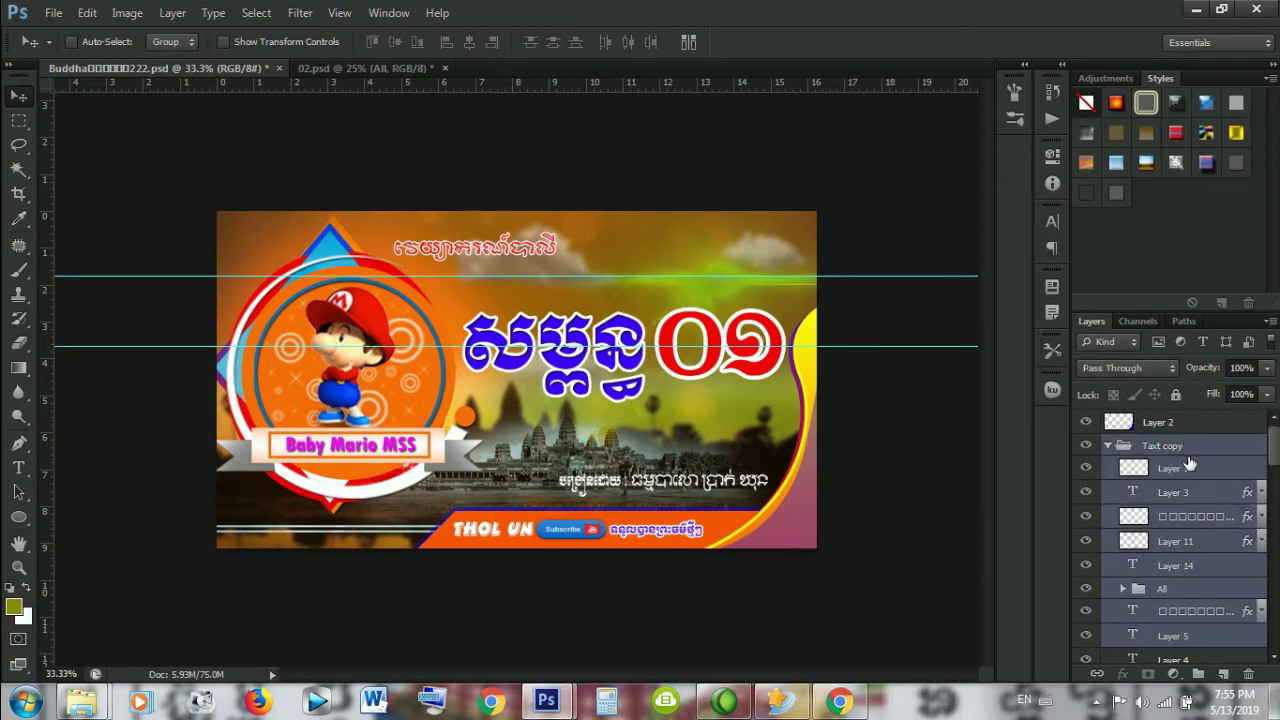
left_click(1176, 471, "shift")
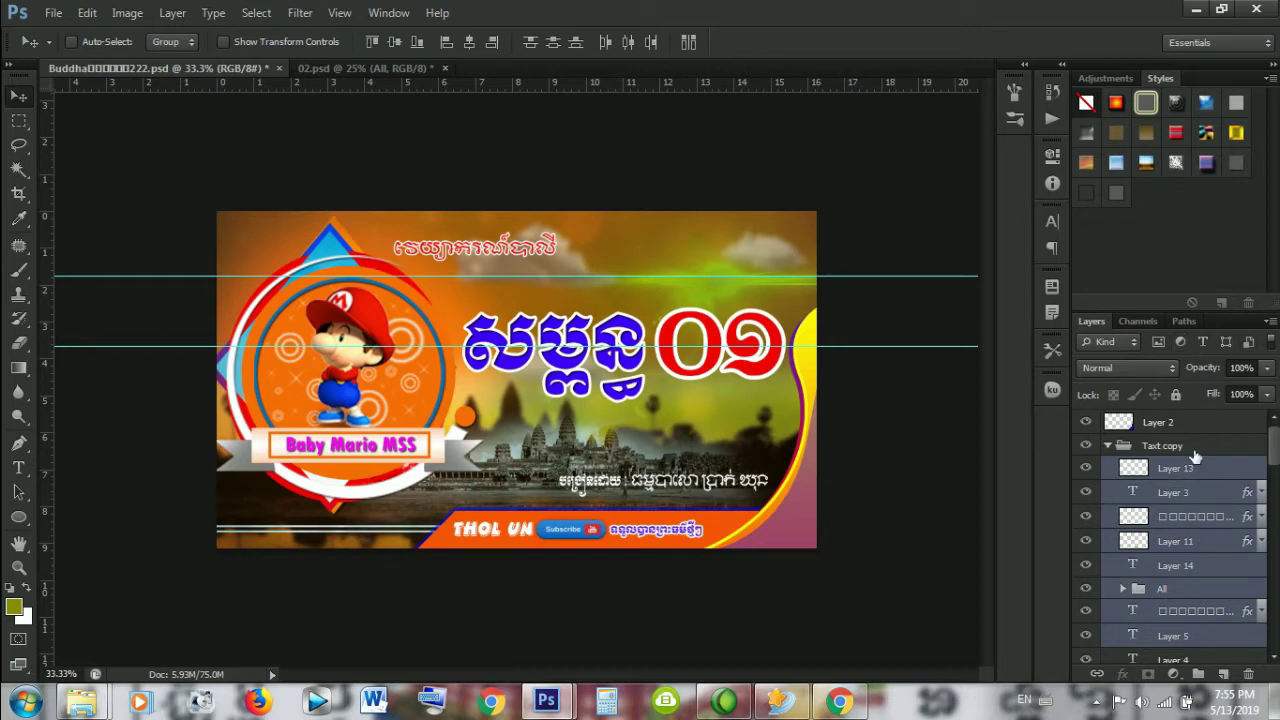
left_click(1193, 450, "ctrl")
Step: Dismiss the layer menu and select only the Rectangle 2 shape layer
right_click(1193, 450)
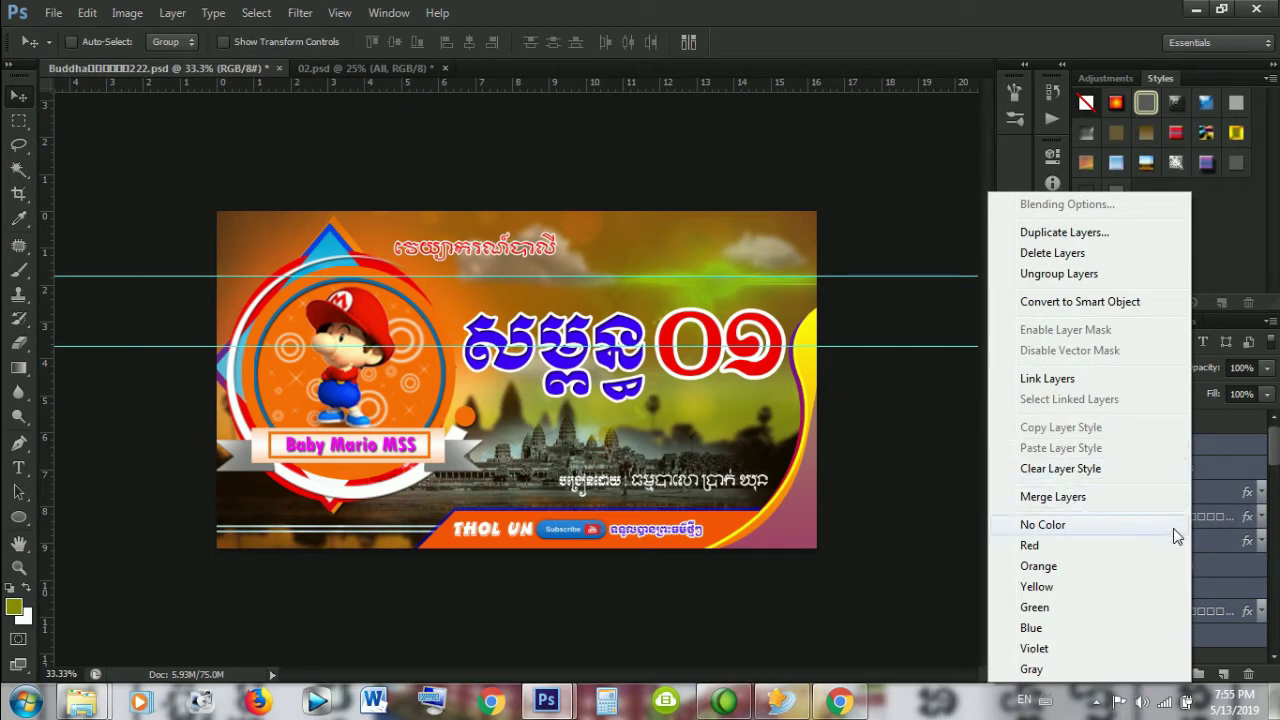
left_click(1229, 515)
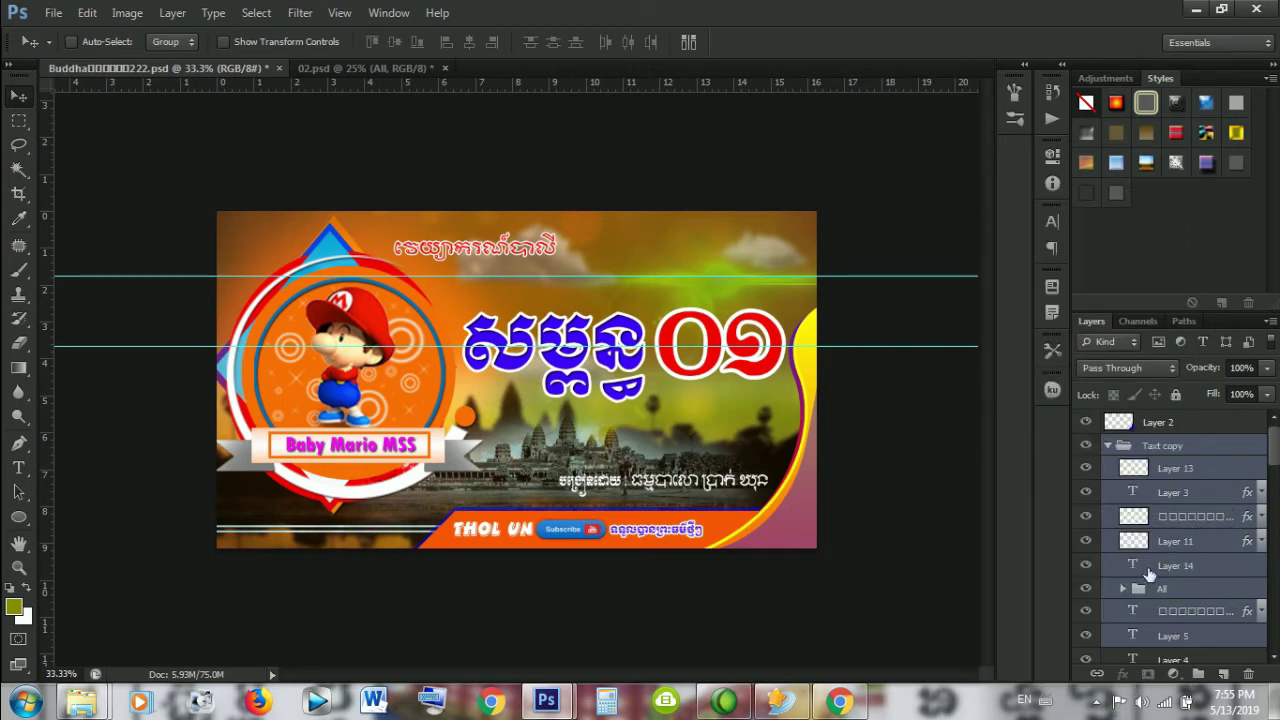
left_click(1199, 432)
scroll(1199, 437, "down", 5)
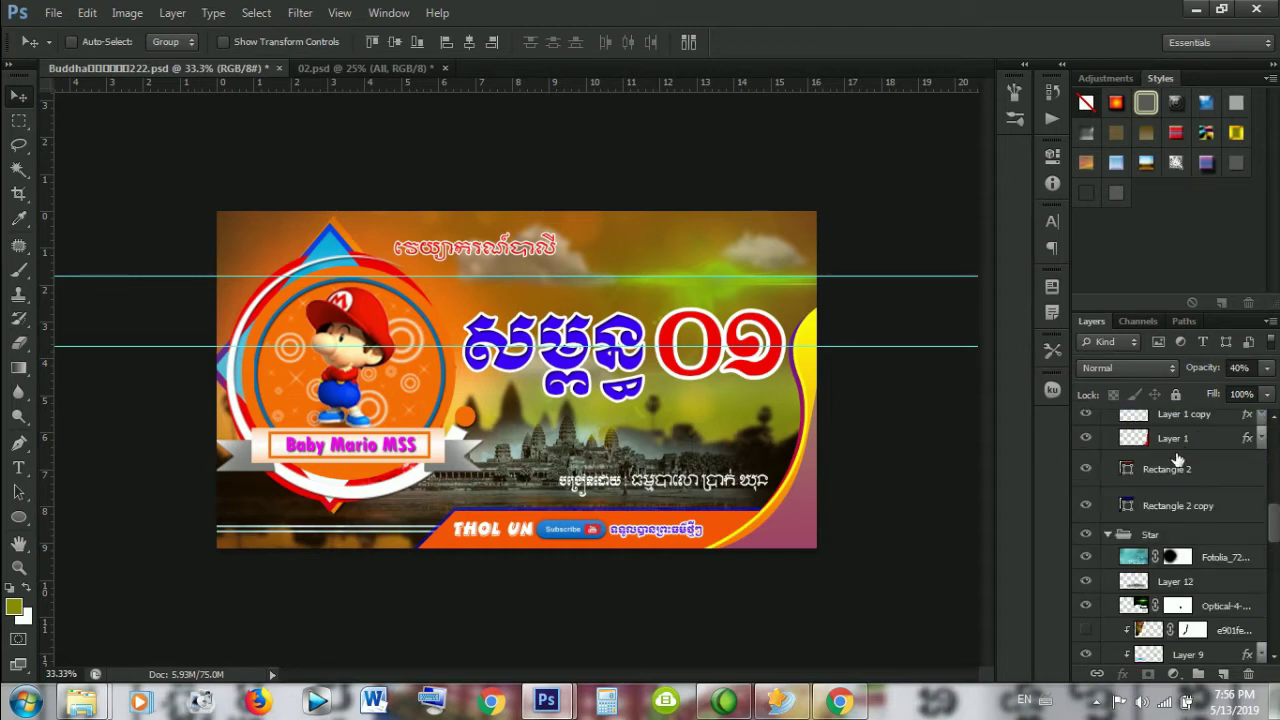
left_click(1165, 466, "shift")
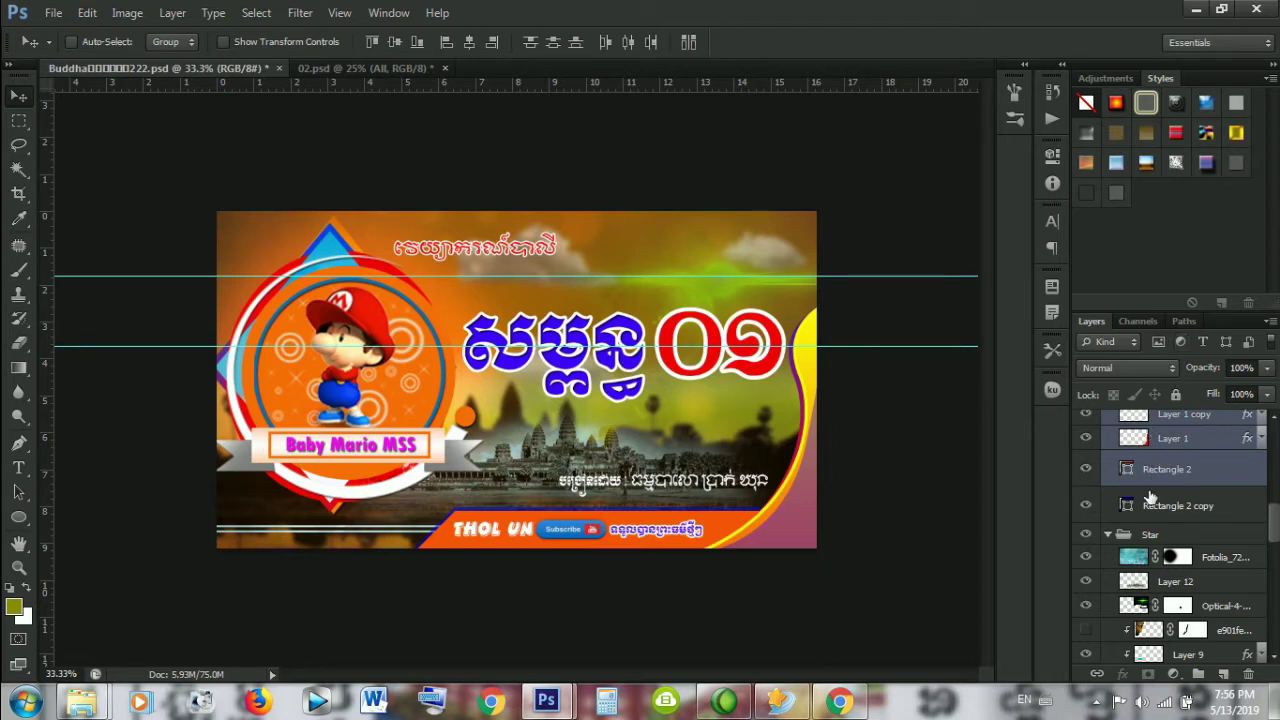
left_click(1150, 500)
left_click(1178, 472)
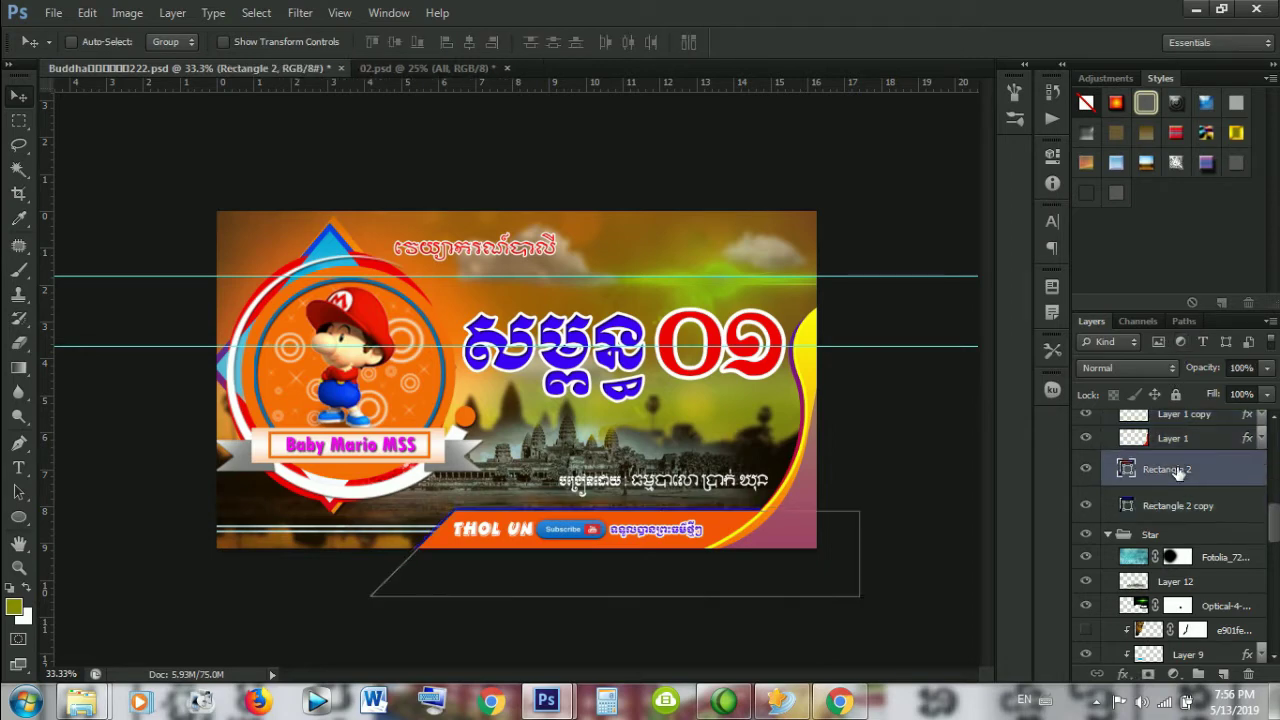
Step: Scroll down past the Logo group to the Star group and select Layer 7, the monk photo
scroll(1178, 520, "up", 1)
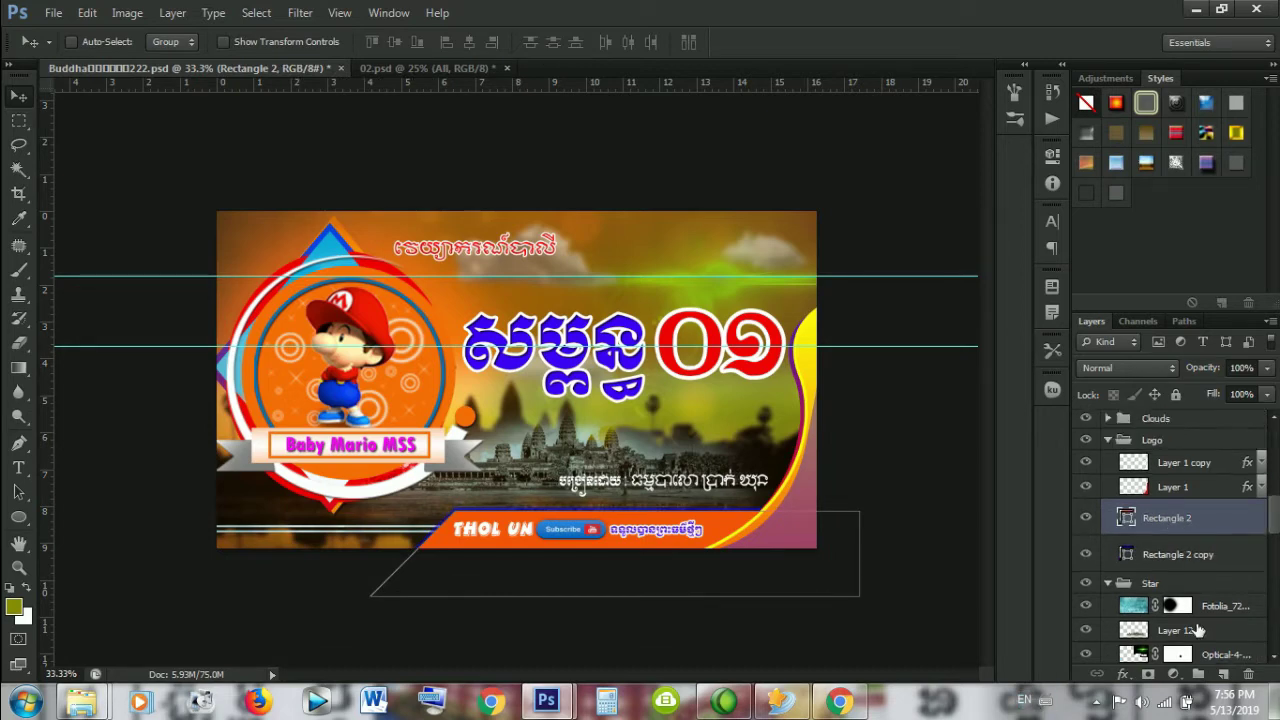
scroll(1180, 596, "up", 3)
scroll(1180, 596, "up", 3)
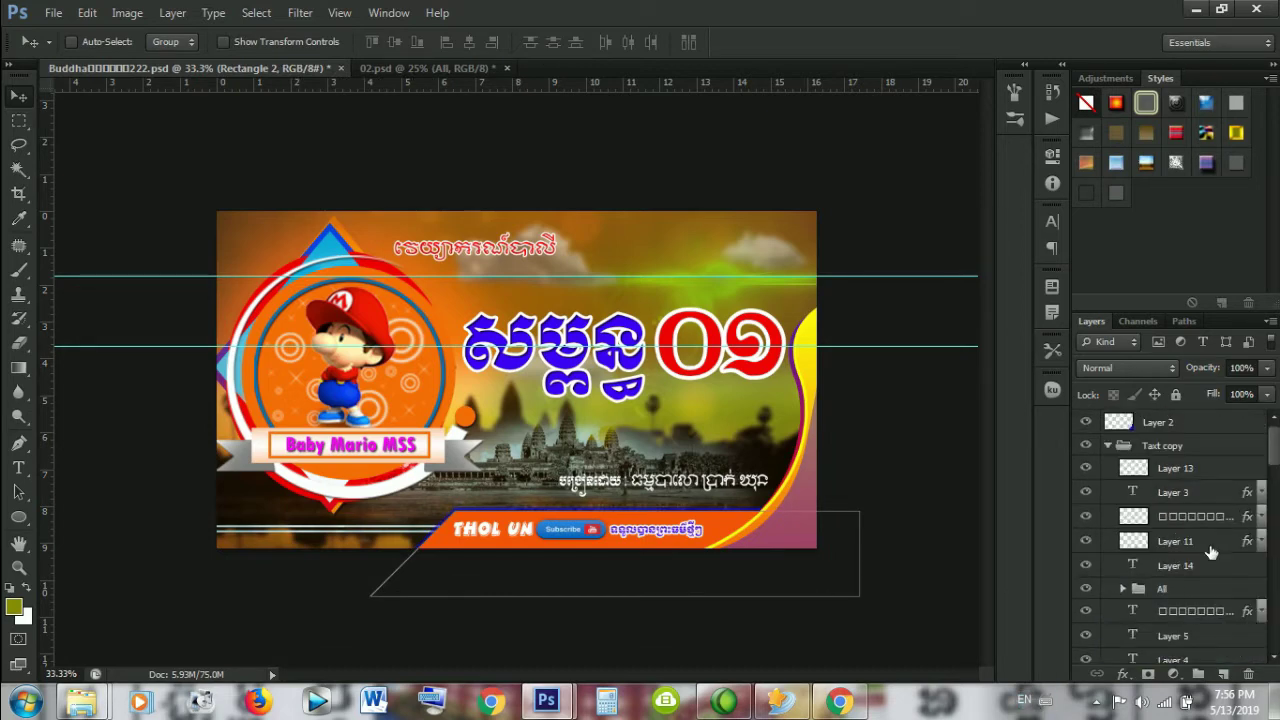
scroll(1199, 617, "up", 1)
scroll(1199, 617, "down", 1)
scroll(1198, 620, "up", 1)
scroll(1200, 625, "down", 1)
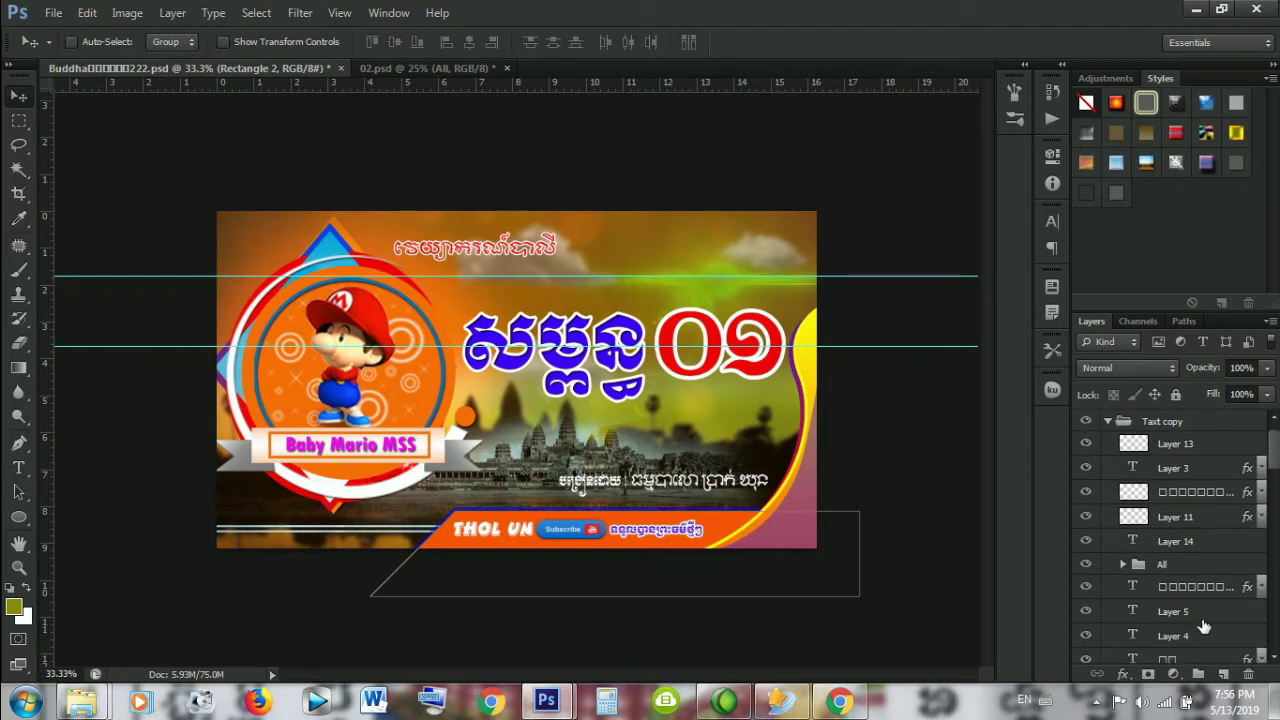
scroll(1276, 660, "down", 1)
scroll(1276, 660, "down", 1)
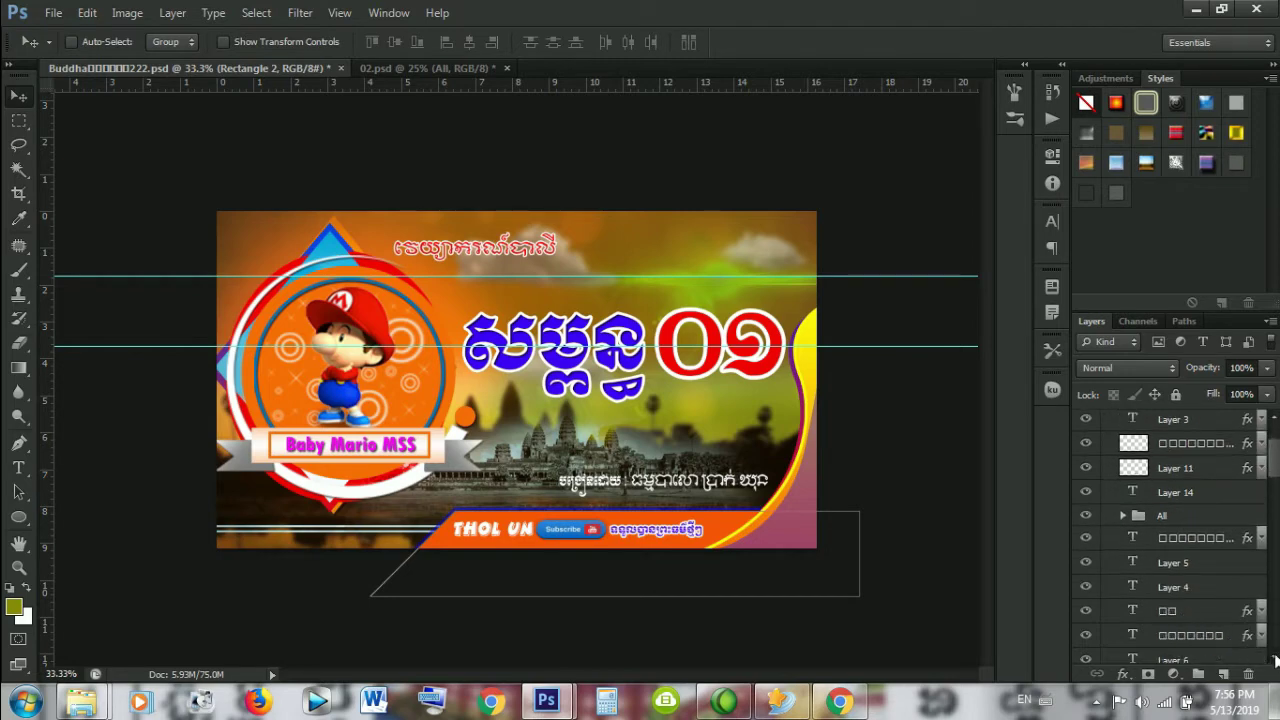
scroll(1276, 660, "down", 2)
scroll(1276, 660, "down", 1)
scroll(1276, 660, "down", 1)
scroll(1276, 660, "down", 1)
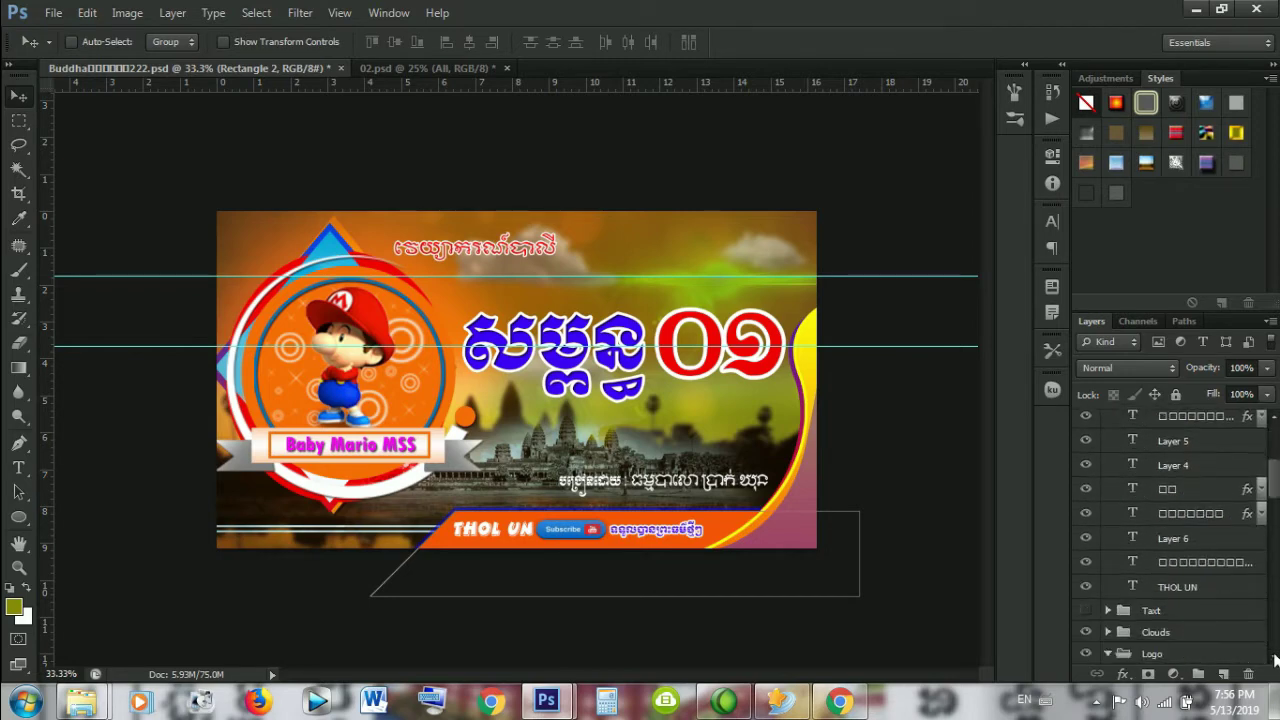
scroll(1276, 660, "down", 2)
scroll(1276, 660, "down", 1)
scroll(1276, 660, "down", 1)
scroll(1276, 660, "down", 1)
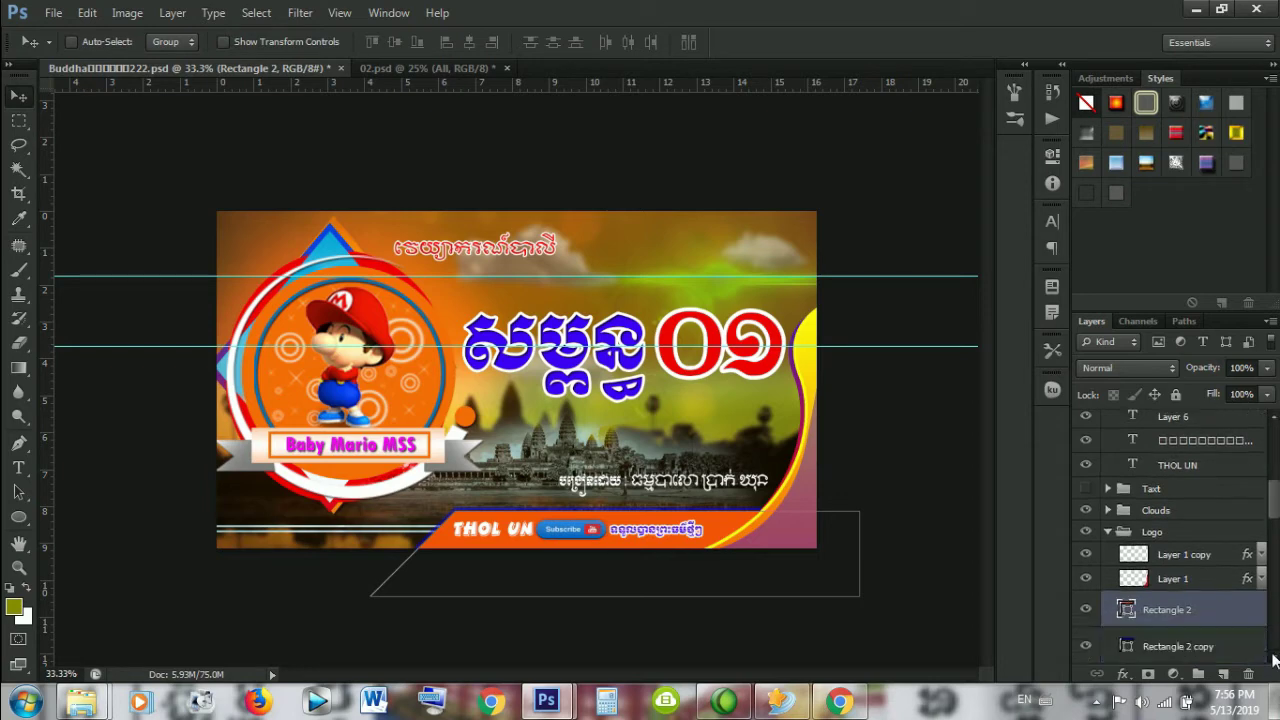
scroll(1276, 660, "down", 2)
scroll(1276, 660, "down", 1)
scroll(1276, 660, "down", 1)
scroll(1276, 660, "down", 1)
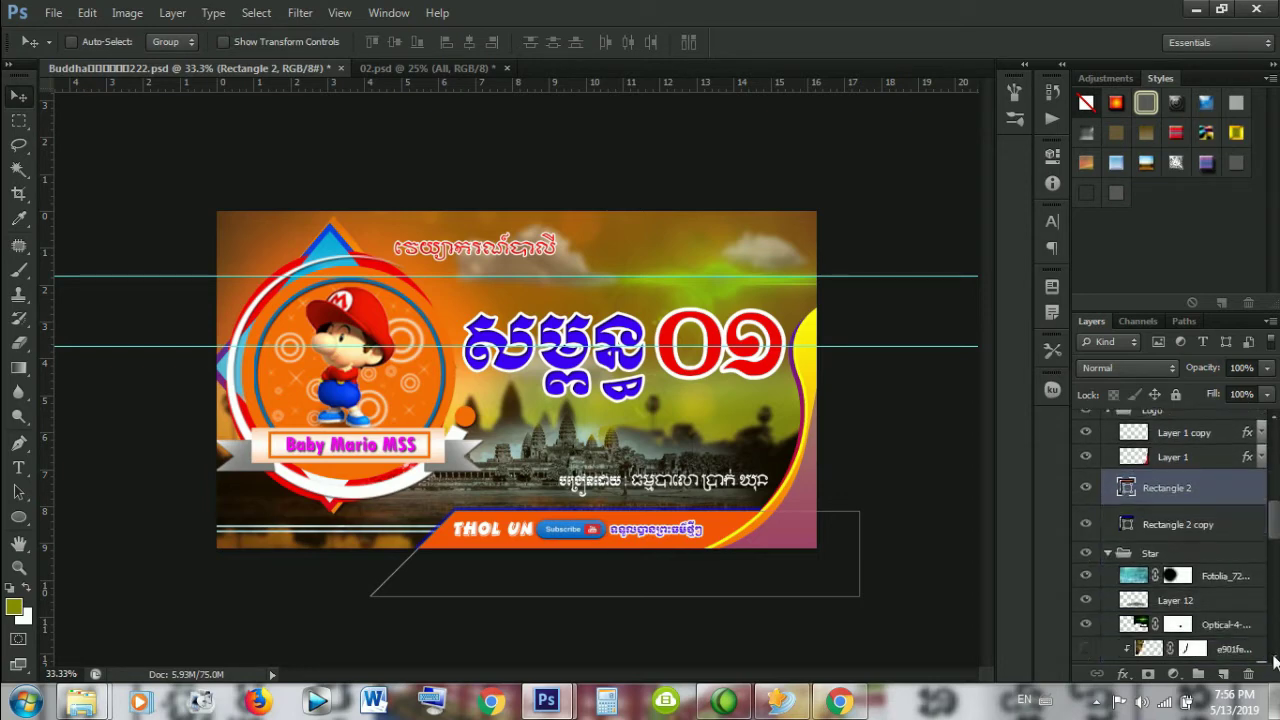
scroll(1276, 660, "down", 1)
scroll(1276, 660, "down", 2)
scroll(1276, 660, "down", 1)
scroll(1276, 660, "down", 1)
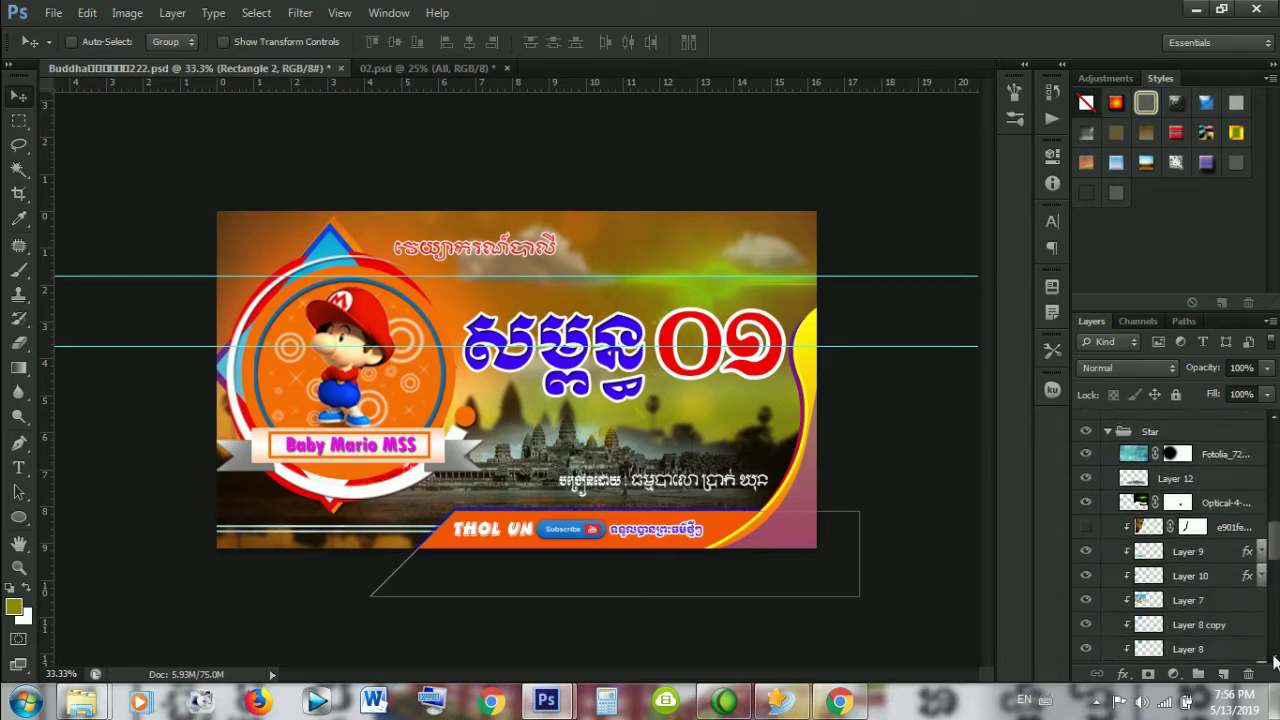
scroll(1276, 660, "down", 1)
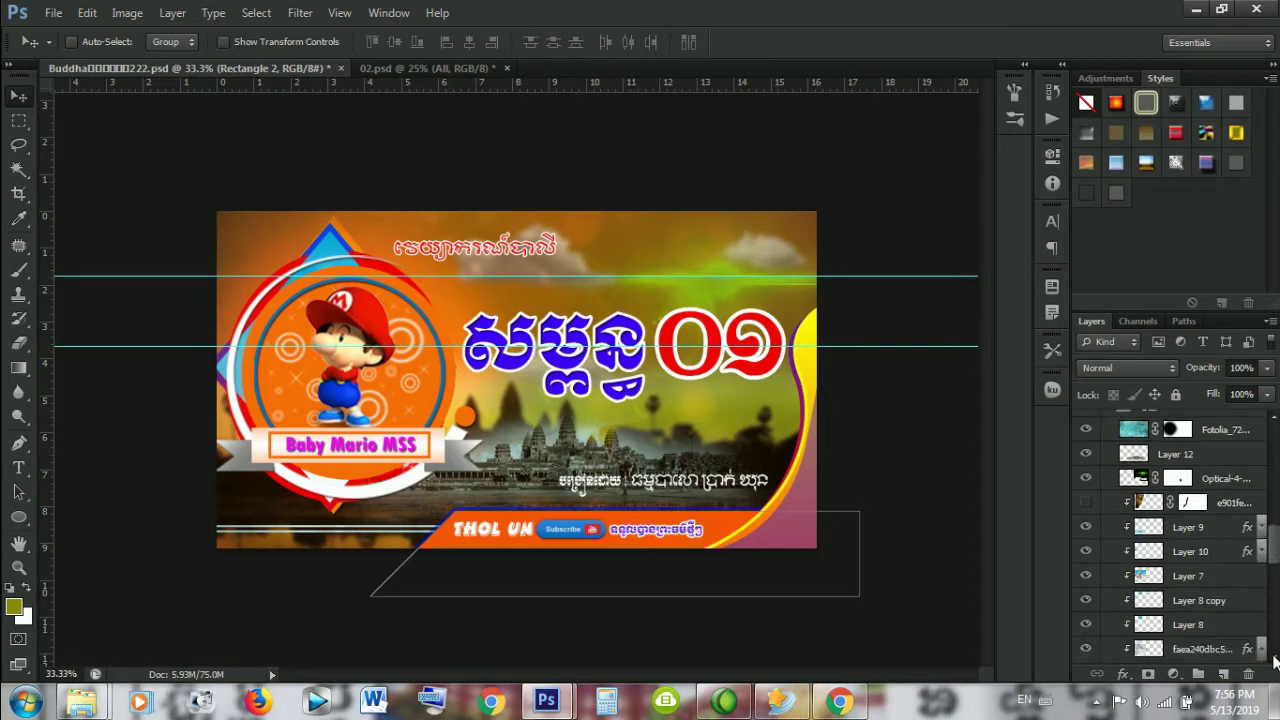
left_click(1190, 586)
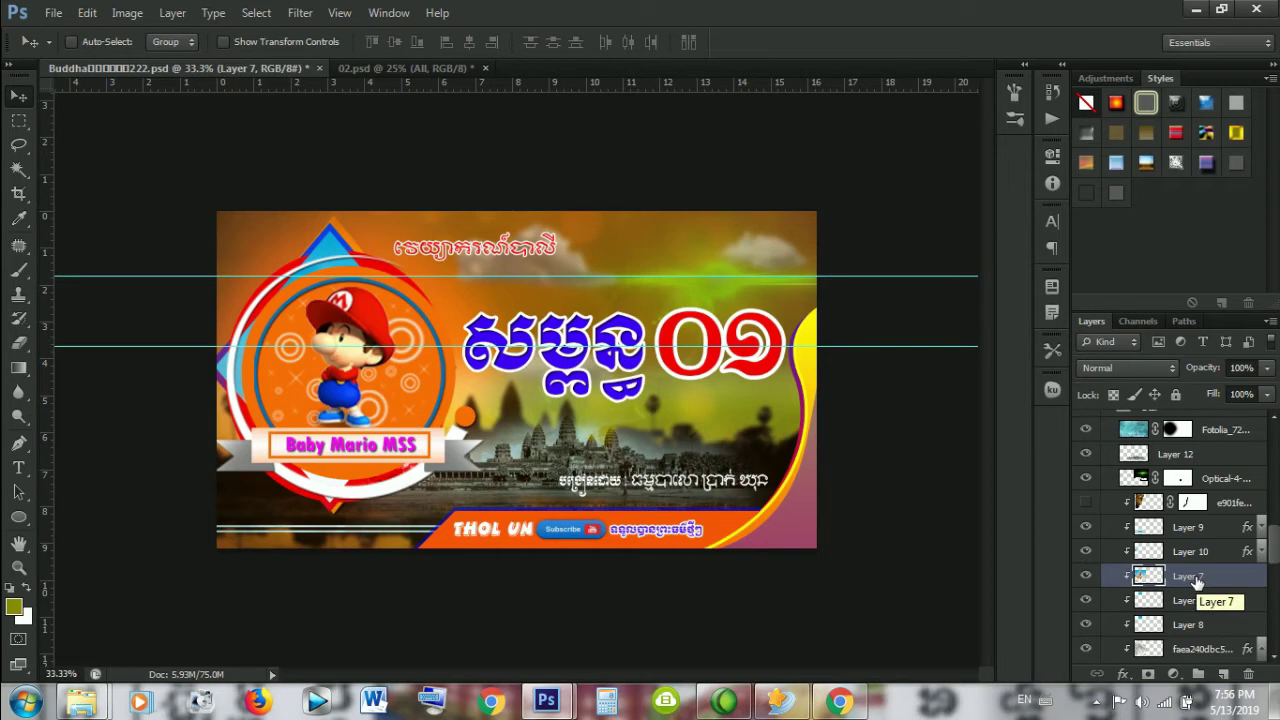
Step: Duplicate Layer 7, keeping the default name 'Layer 7 copy'
right_click(1197, 580)
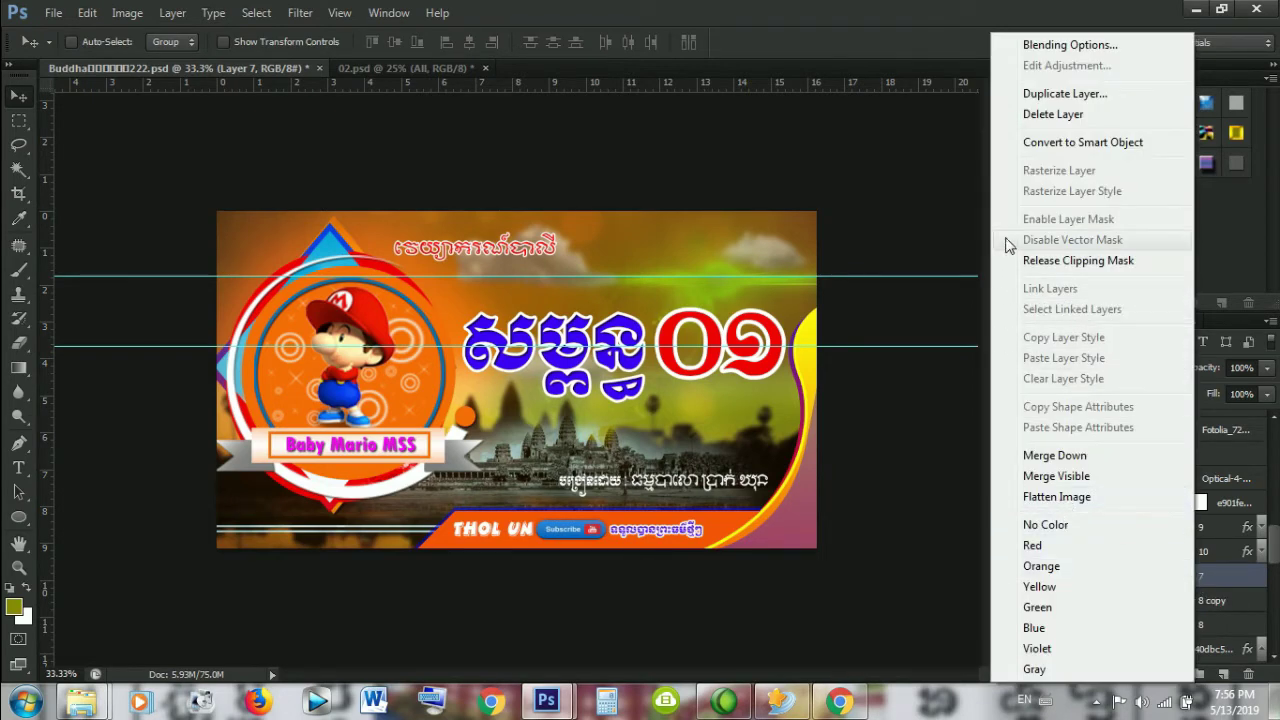
left_click(1053, 93)
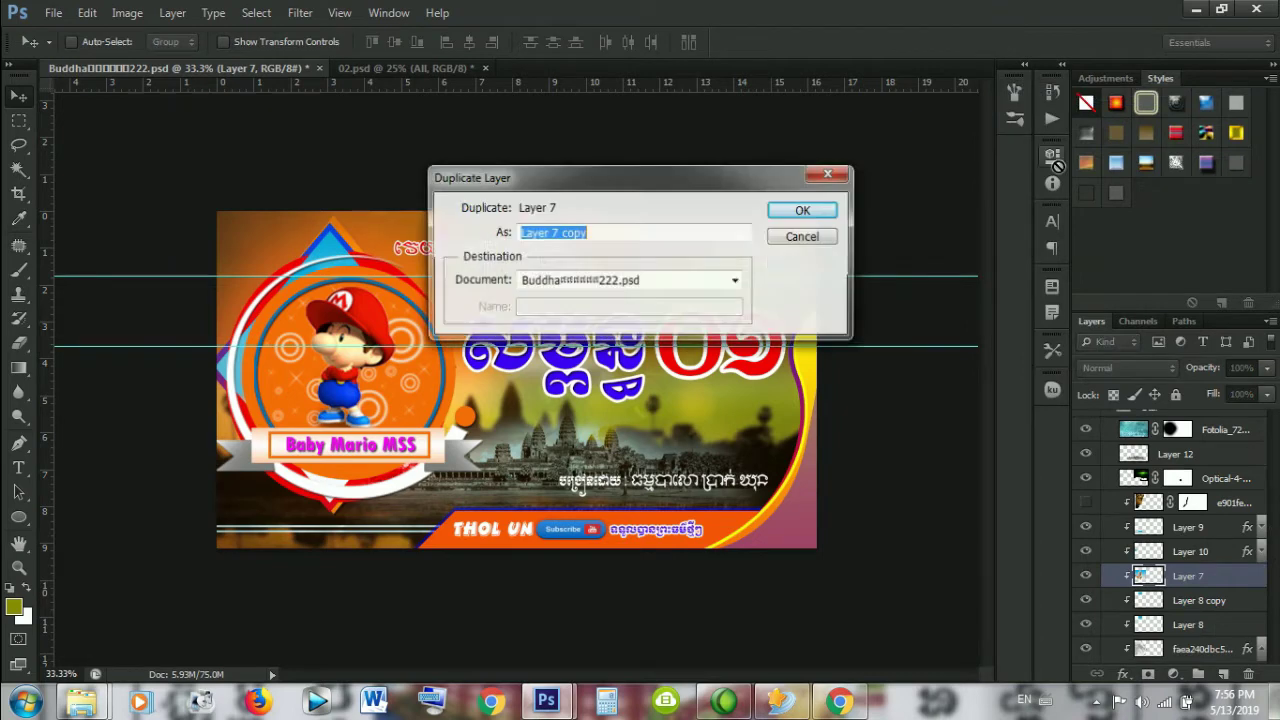
left_click(814, 211)
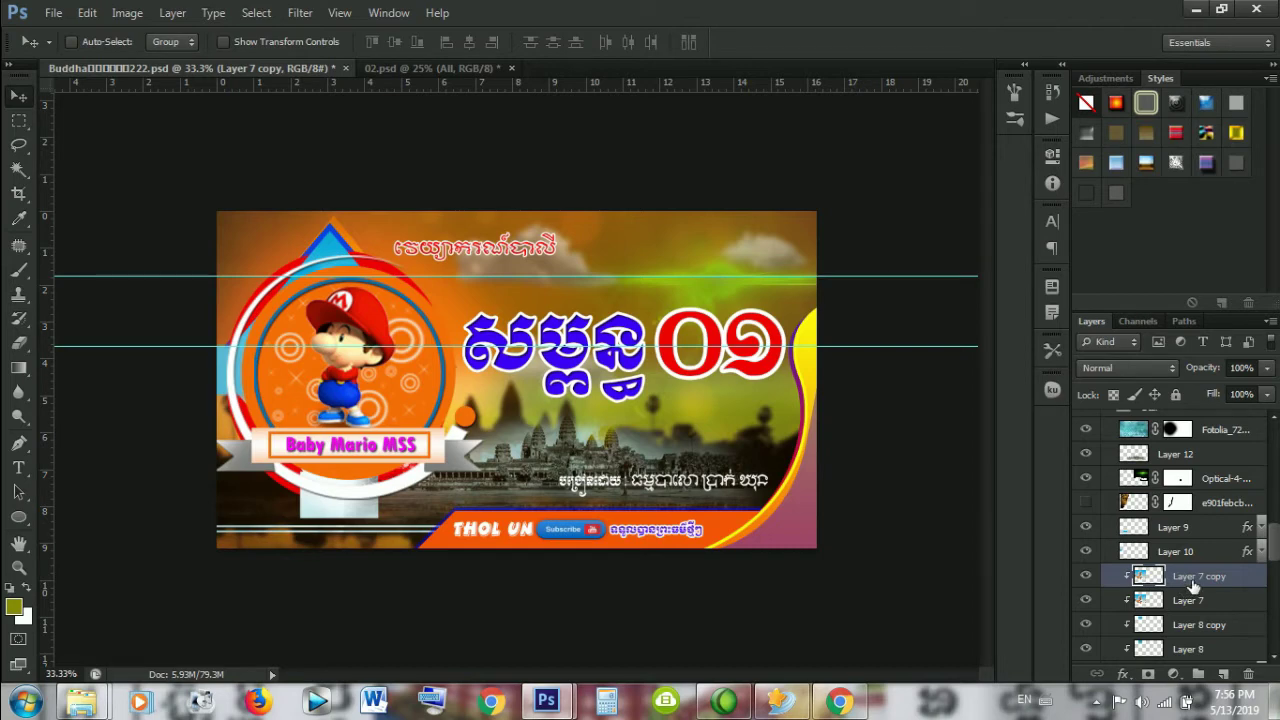
Step: Drag Layer 7 copy up the layer stack to sit just below Layer 14
scroll(1190, 587, "up", 5)
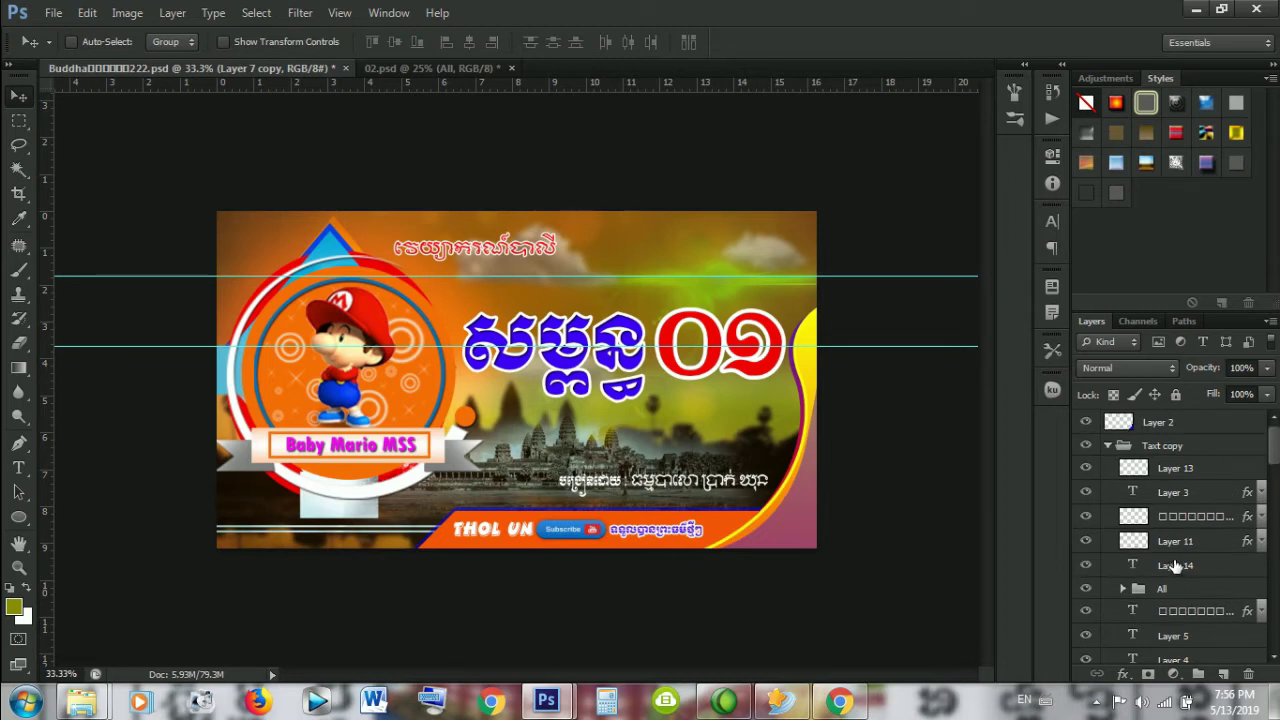
scroll(1176, 566, "down", 3)
scroll(1176, 566, "up", 3)
scroll(1273, 456, "down", 3)
scroll(1273, 456, "down", 3)
scroll(1273, 456, "down", 3)
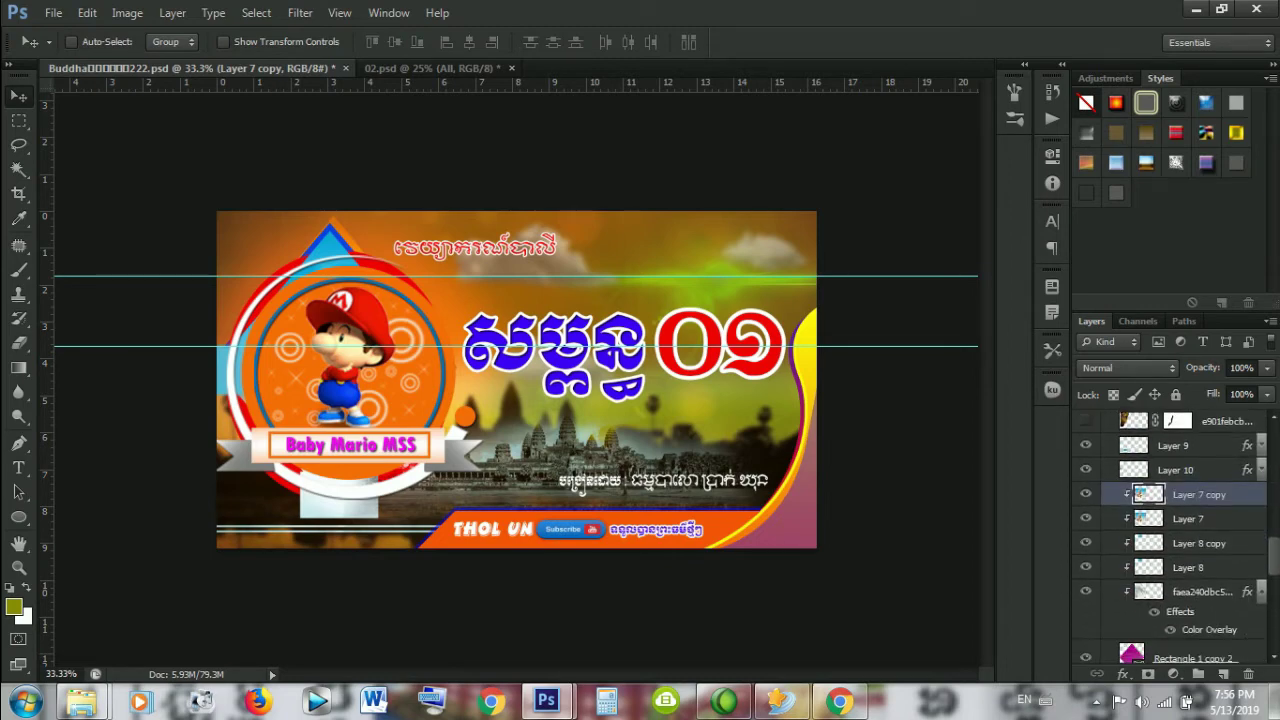
mouse_move(1215, 497)
left_mouse_down()
mouse_move(1232, 398)
mouse_move(1187, 545)
left_mouse_up()
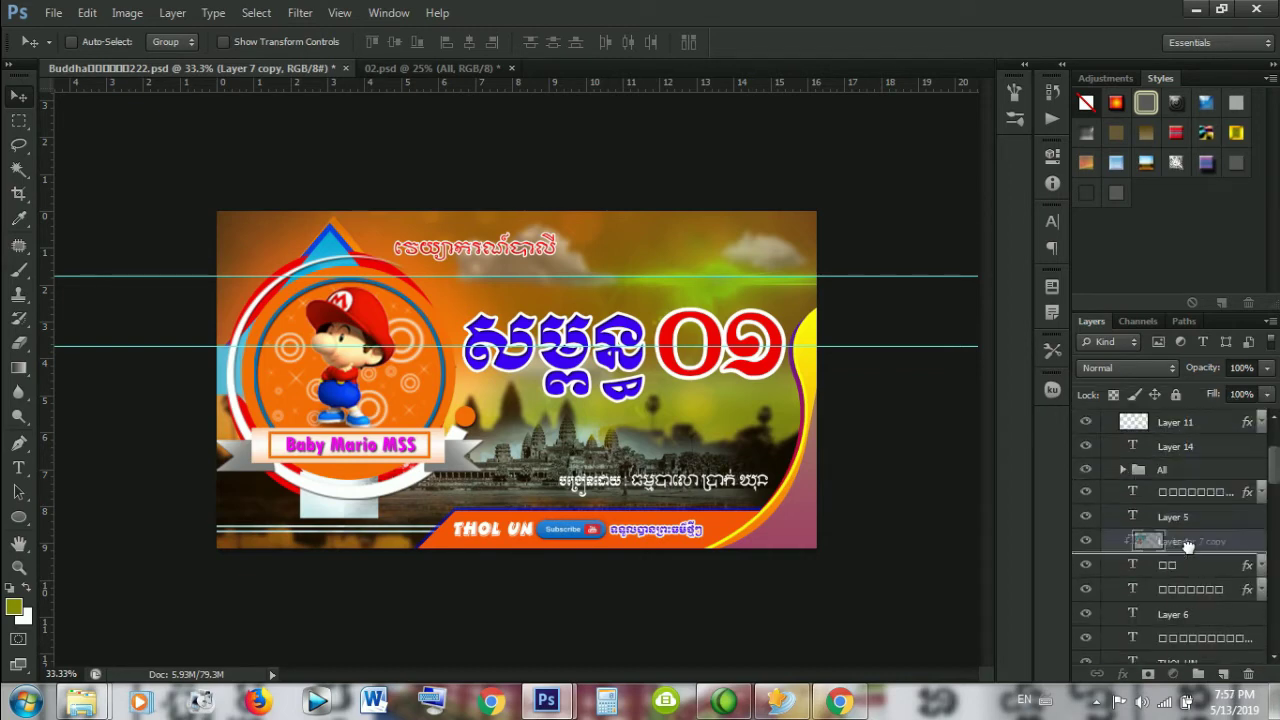
mouse_move(1187, 545)
left_mouse_down()
mouse_move(1193, 614)
mouse_move(1197, 444)
left_mouse_up()
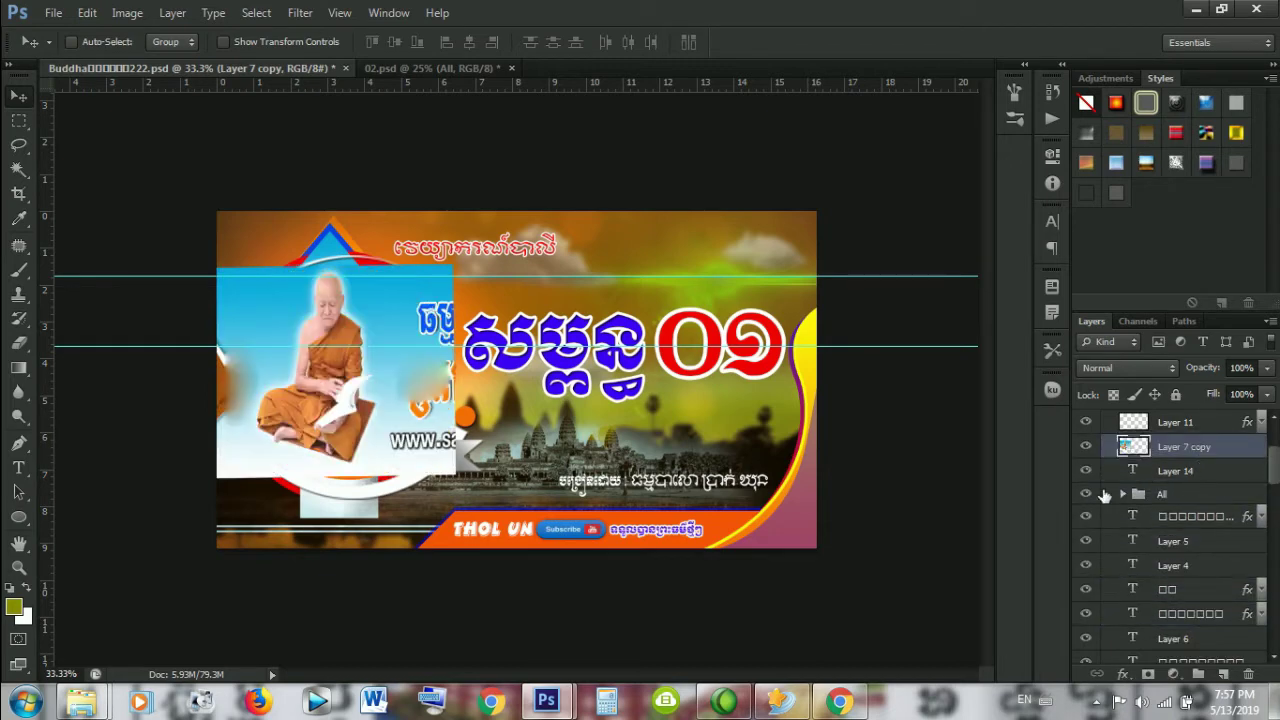
left_click_drag(1190, 450, 1205, 474)
Step: Keep the name Layer 7 copy and drag it down into the All group
double_click(1205, 472)
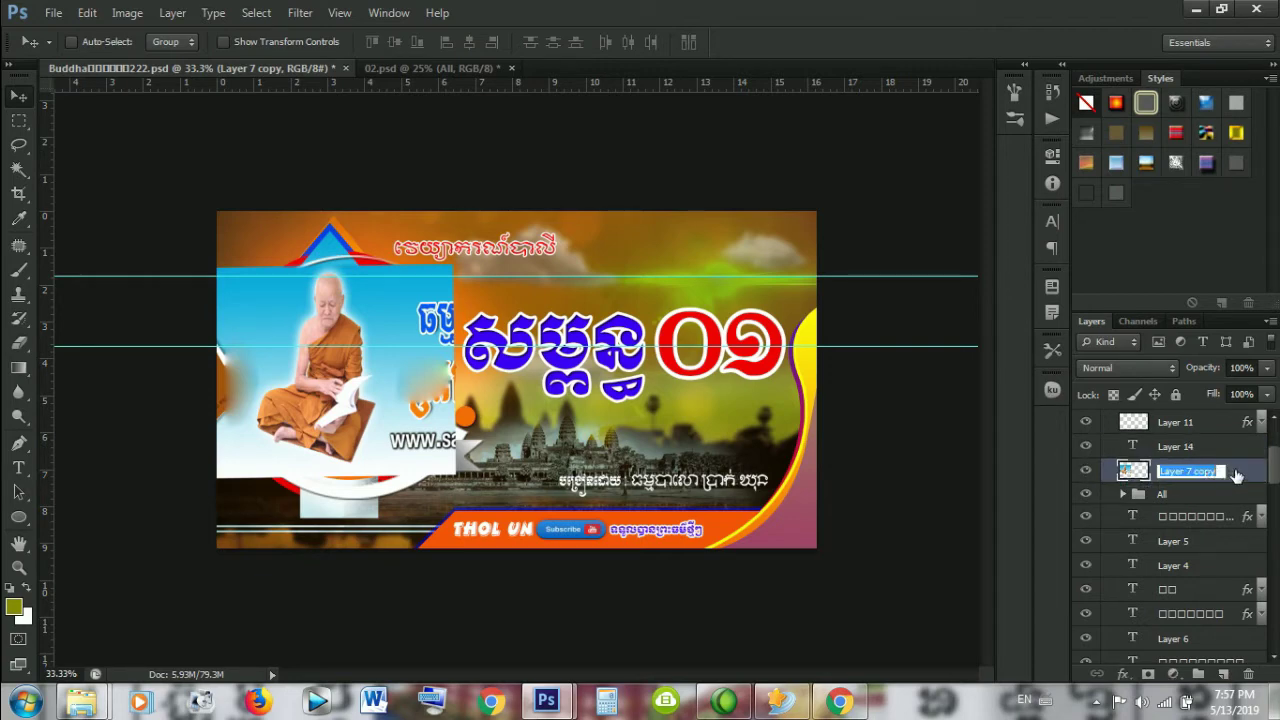
key("Return")
left_click_drag(1236, 474, 1227, 495)
Step: Expand the All group and drag Layer 7 copy up above the Ellipse layers, just over Group 1
left_click(1122, 472)
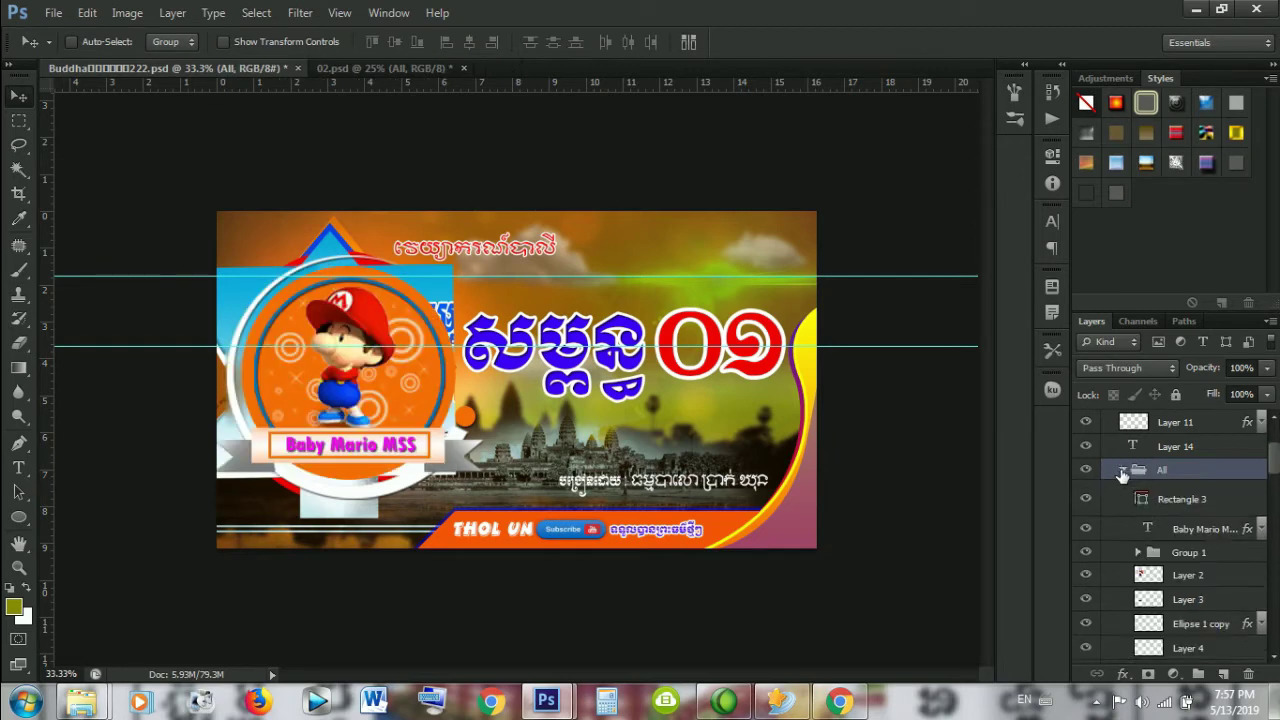
scroll(1186, 540, "up", 2)
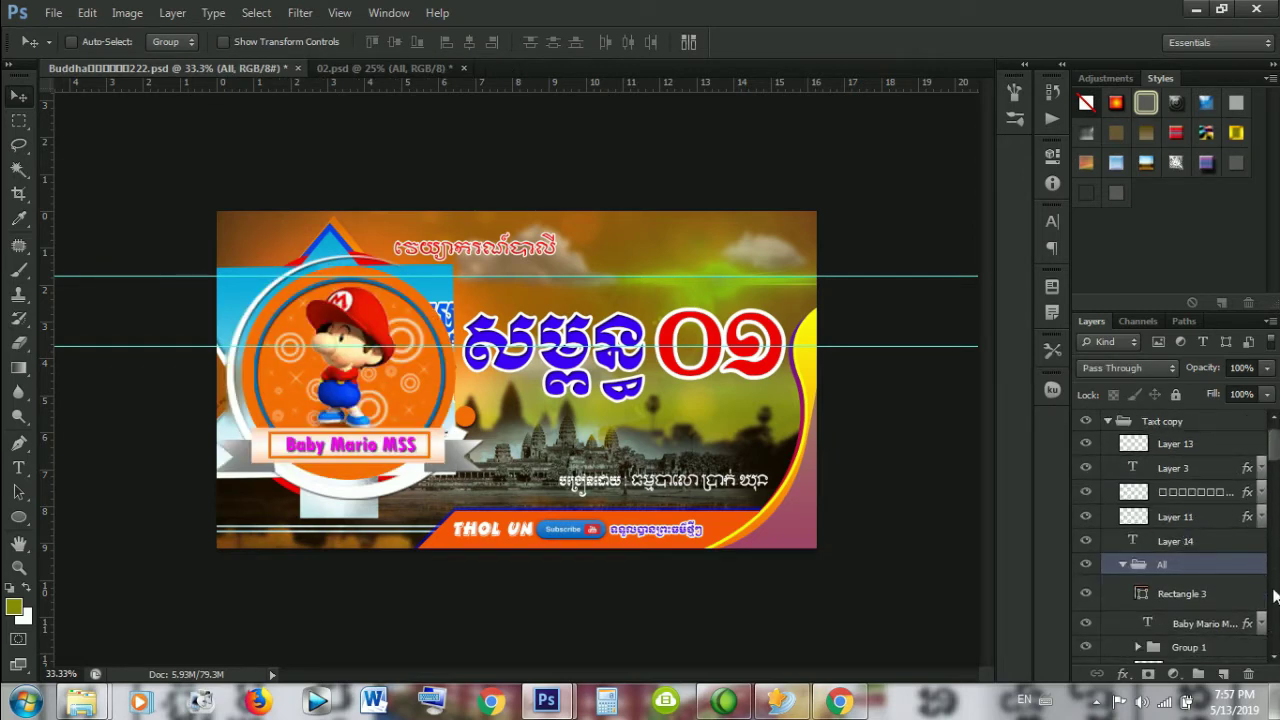
scroll(1274, 456, "down", 3)
scroll(1170, 536, "down", 3)
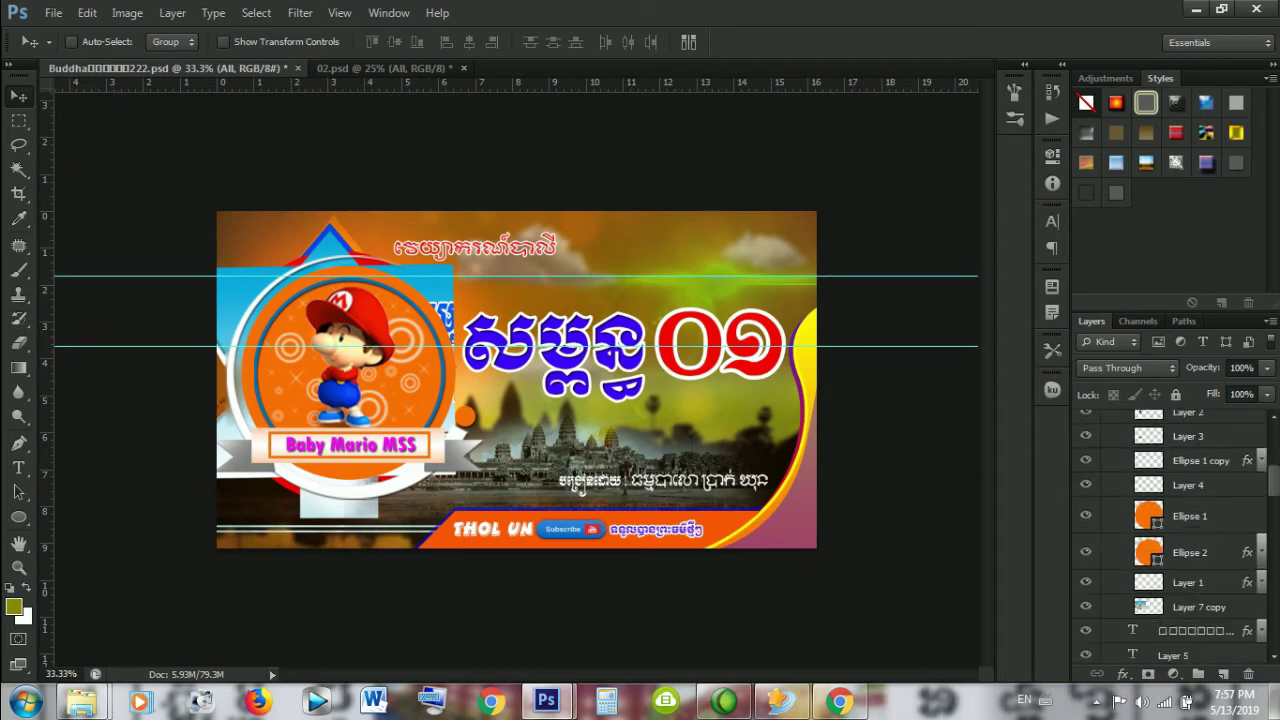
scroll(1170, 536, "down", 3)
scroll(1170, 536, "down", 3)
scroll(1170, 536, "down", 3)
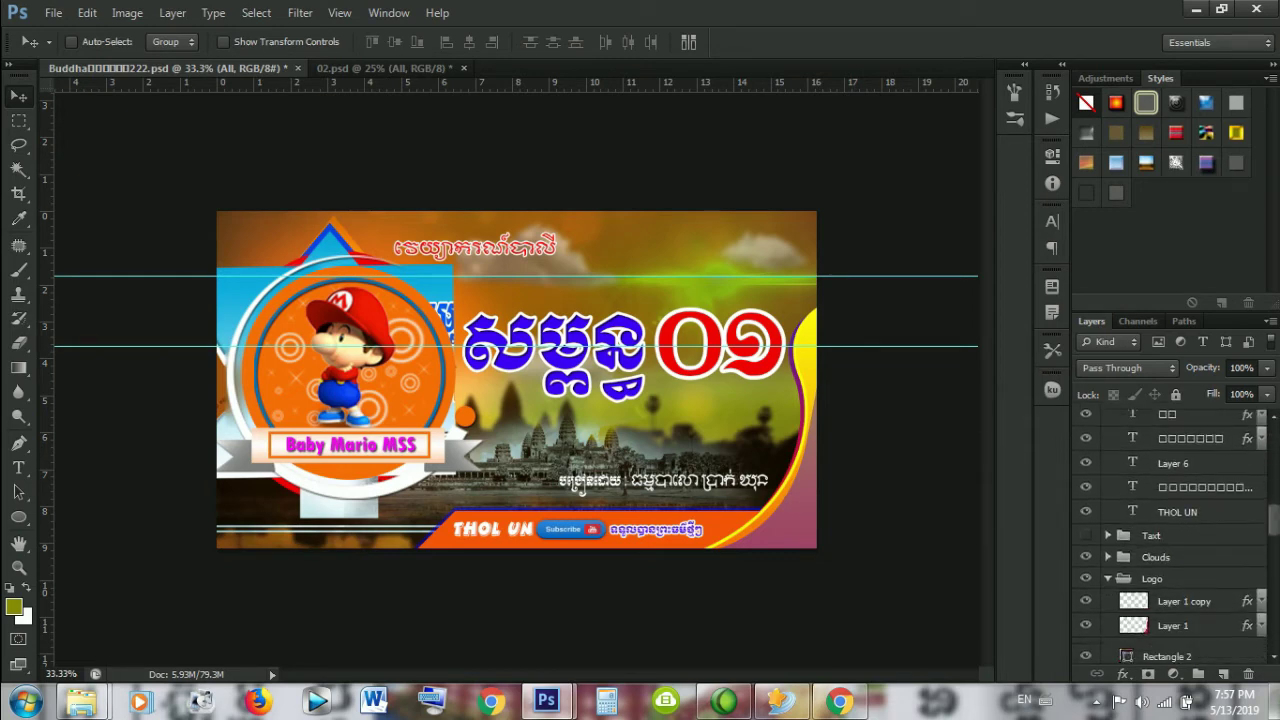
scroll(1170, 536, "down", 2)
scroll(1170, 536, "down", 2)
scroll(1170, 536, "down", 2)
scroll(1170, 536, "down", 2)
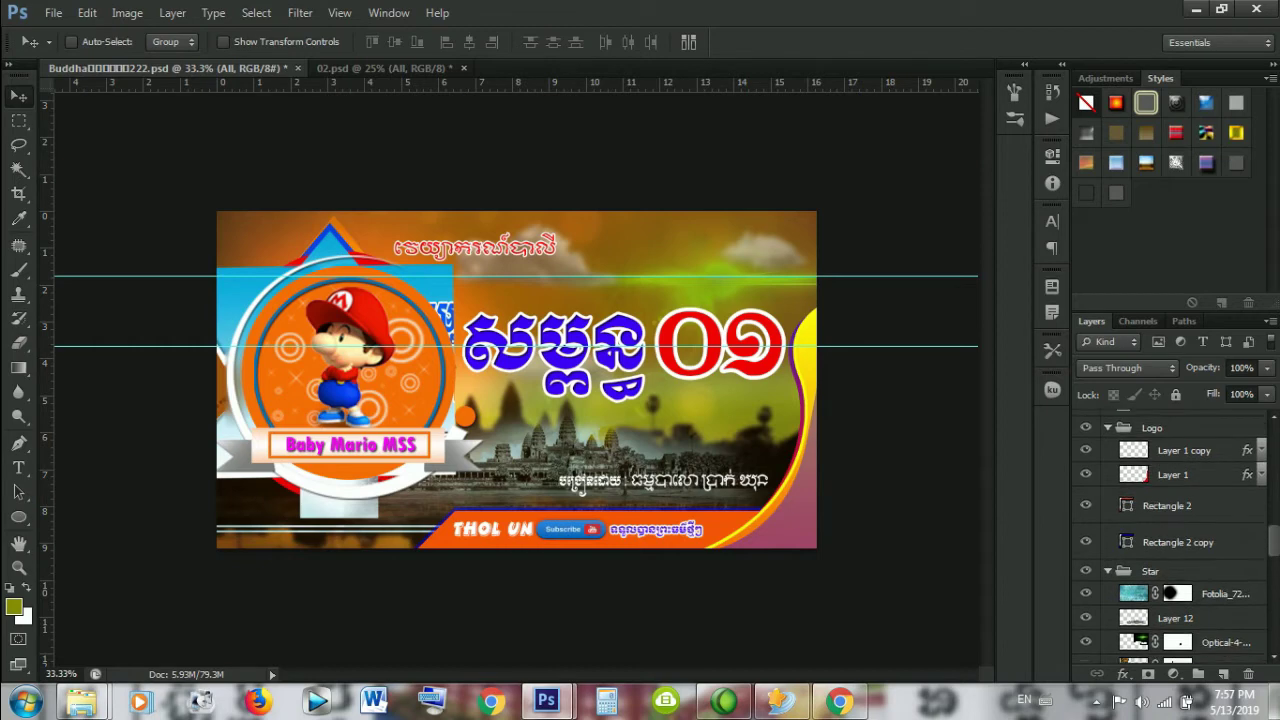
left_click_drag(1275, 553, 1275, 498)
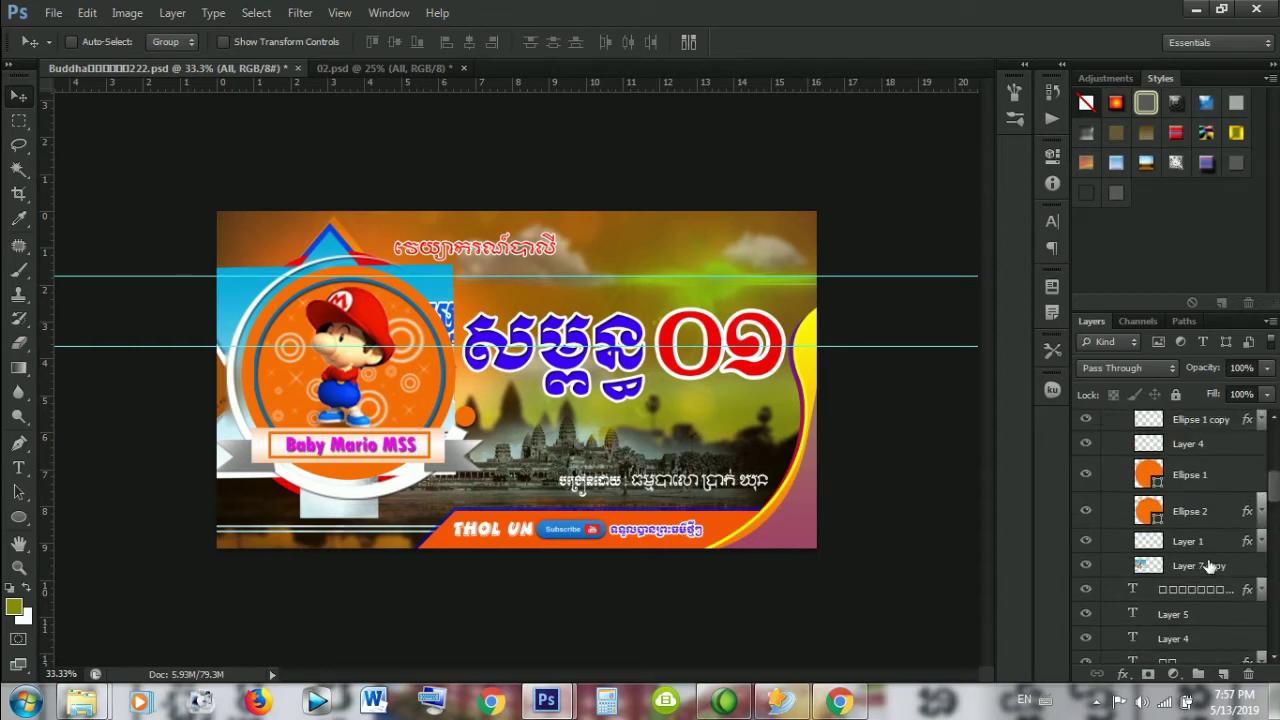
left_click_drag(1208, 566, 1200, 413)
left_click_drag(1275, 494, 1275, 478)
left_click_drag(1220, 528, 1203, 447)
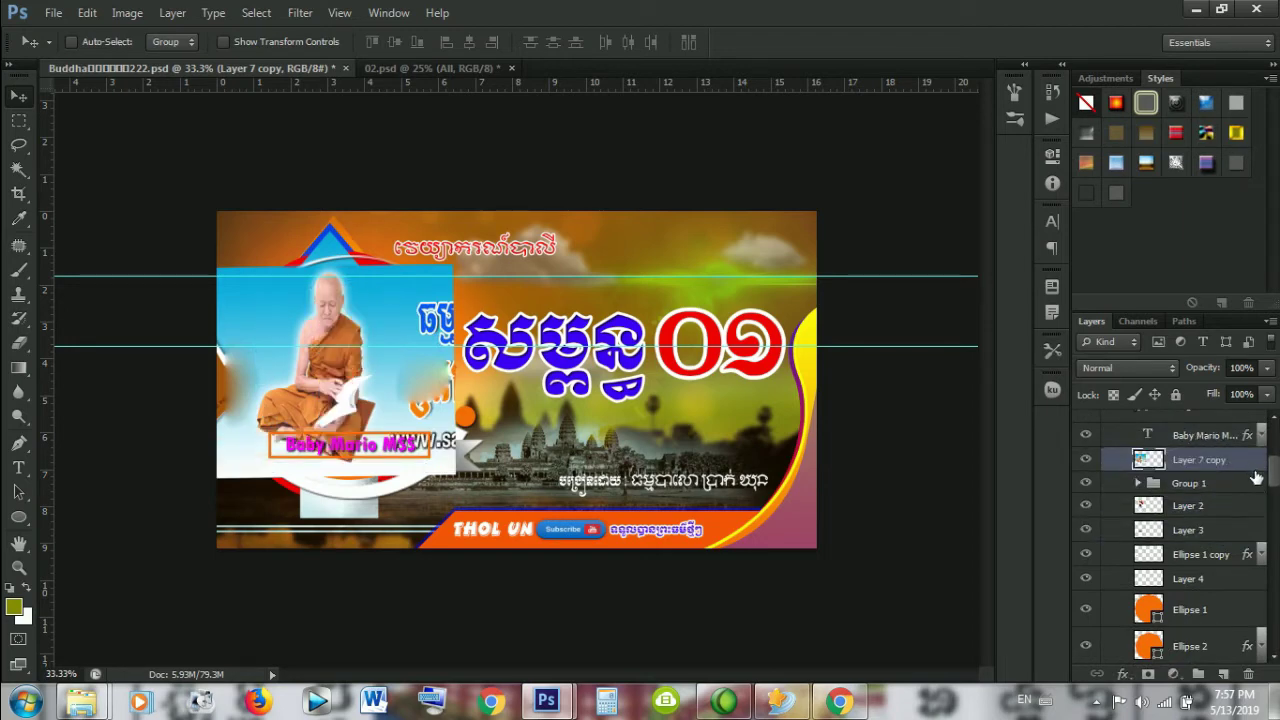
scroll(1256, 480, "up", 2)
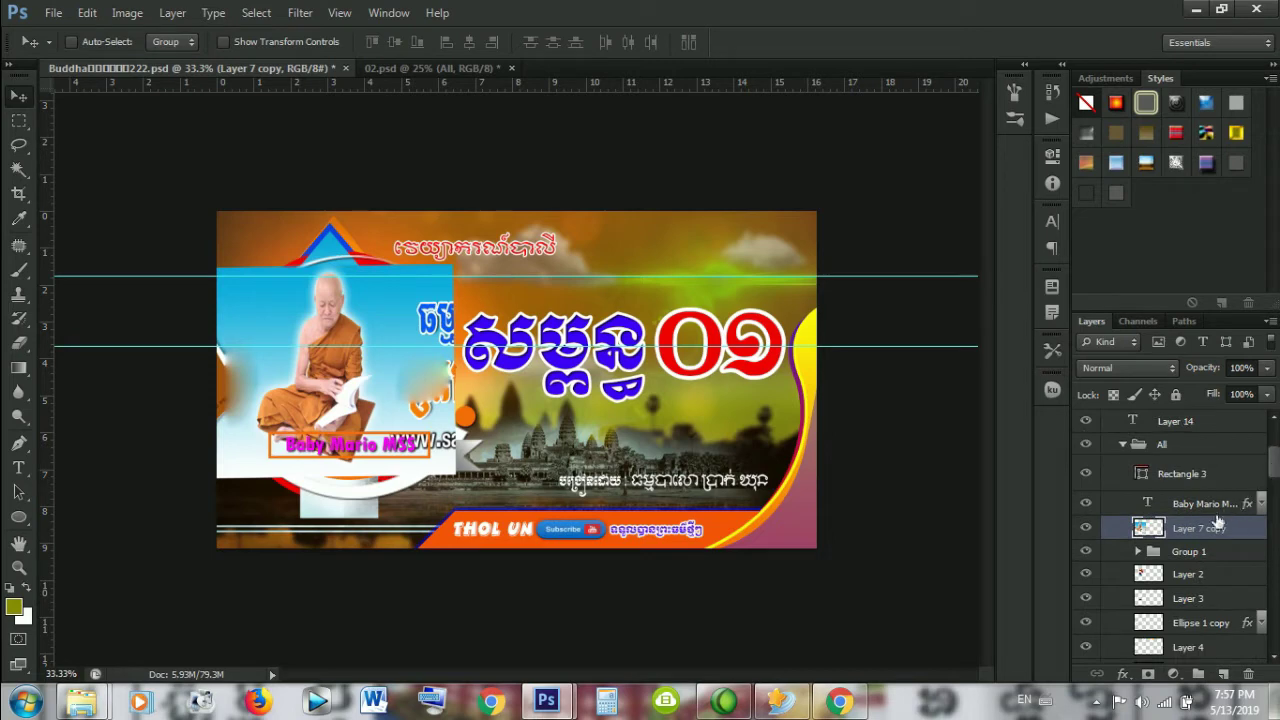
left_click_drag(1218, 526, 1210, 566)
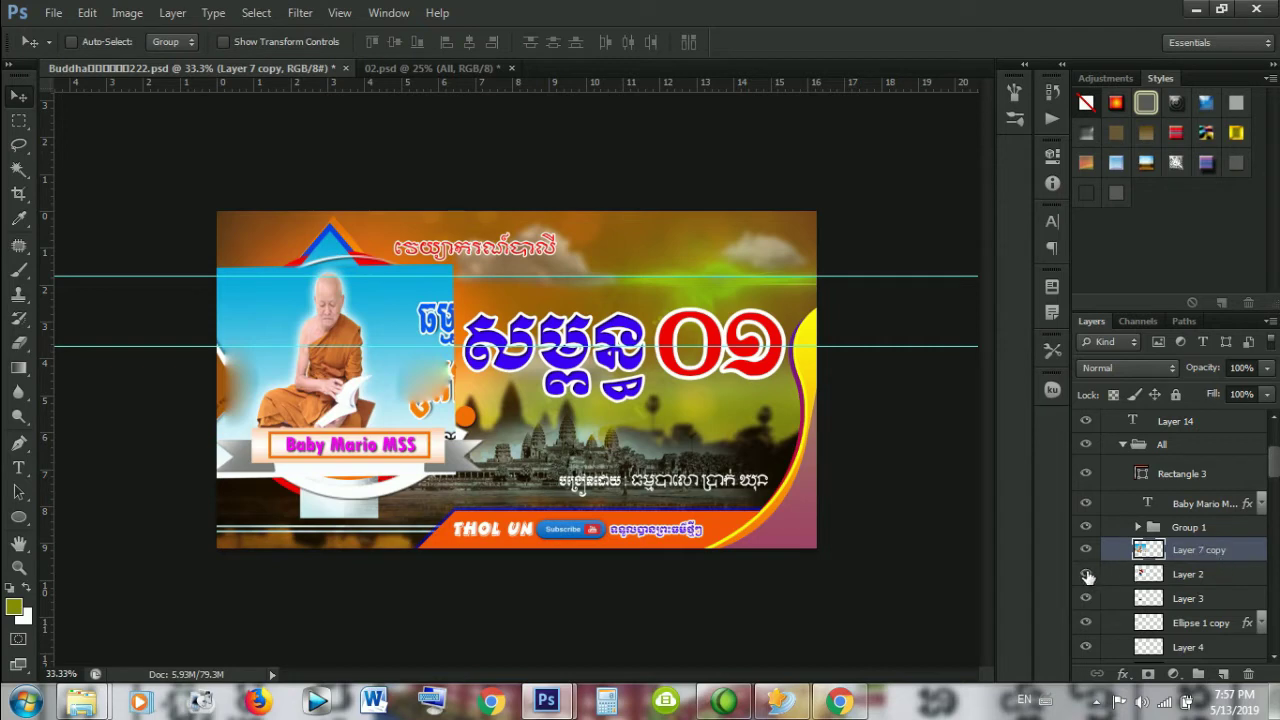
right_click(1225, 552)
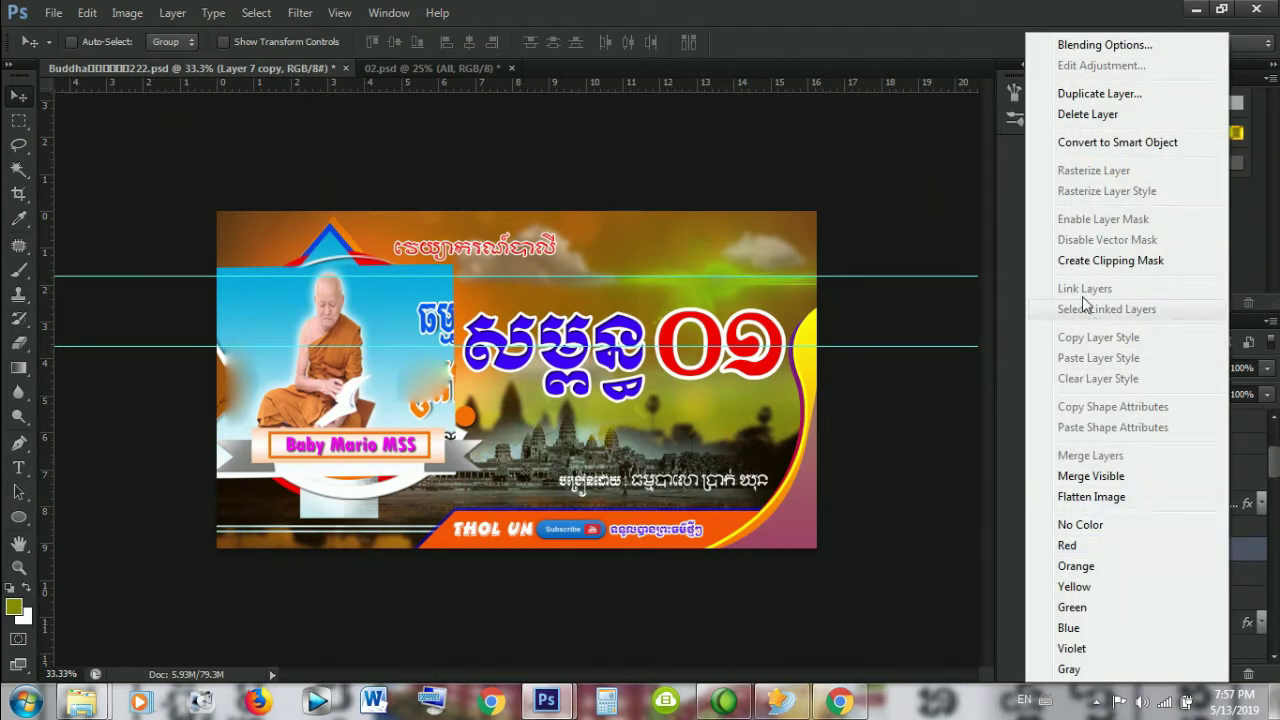
left_click(1079, 262)
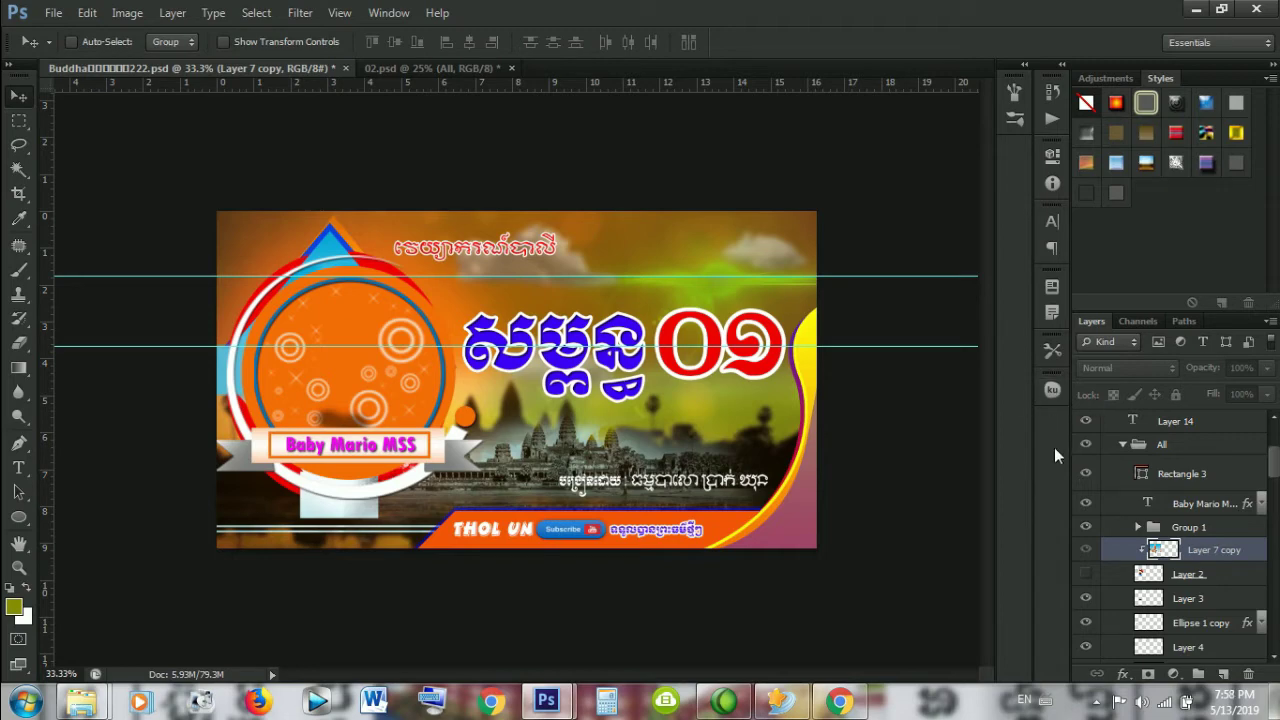
left_click(1086, 475)
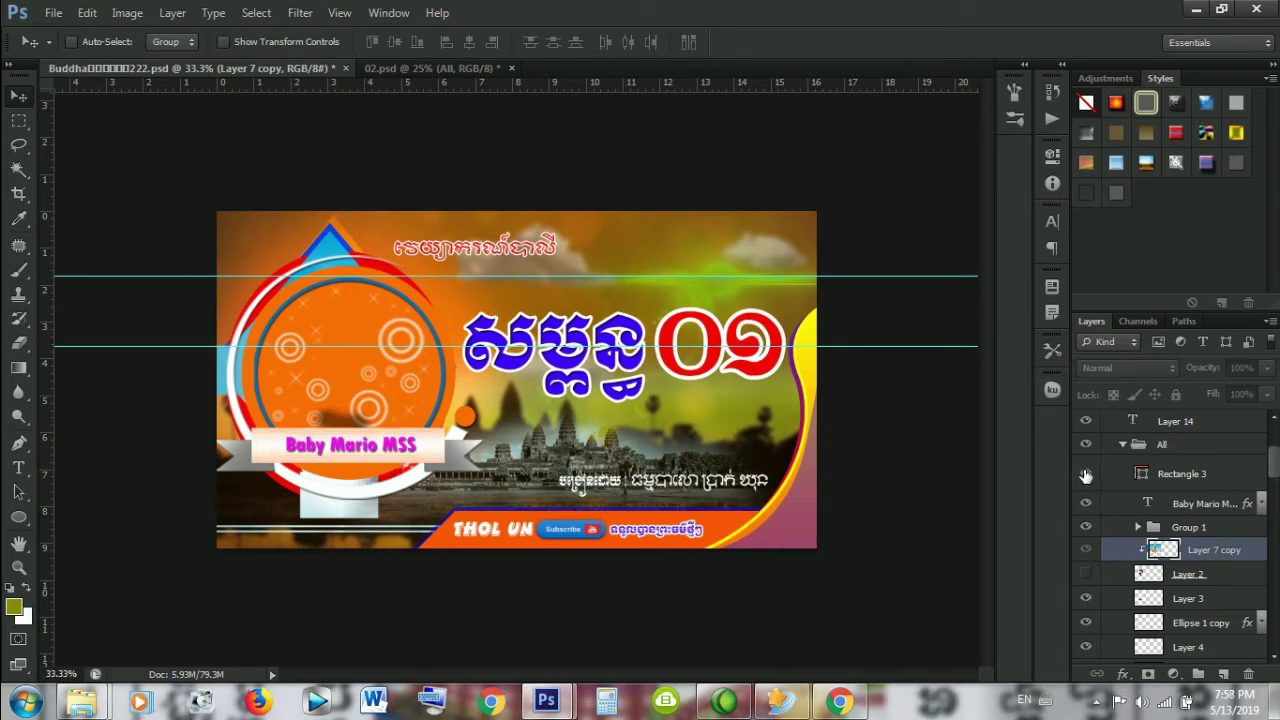
left_click(1086, 475)
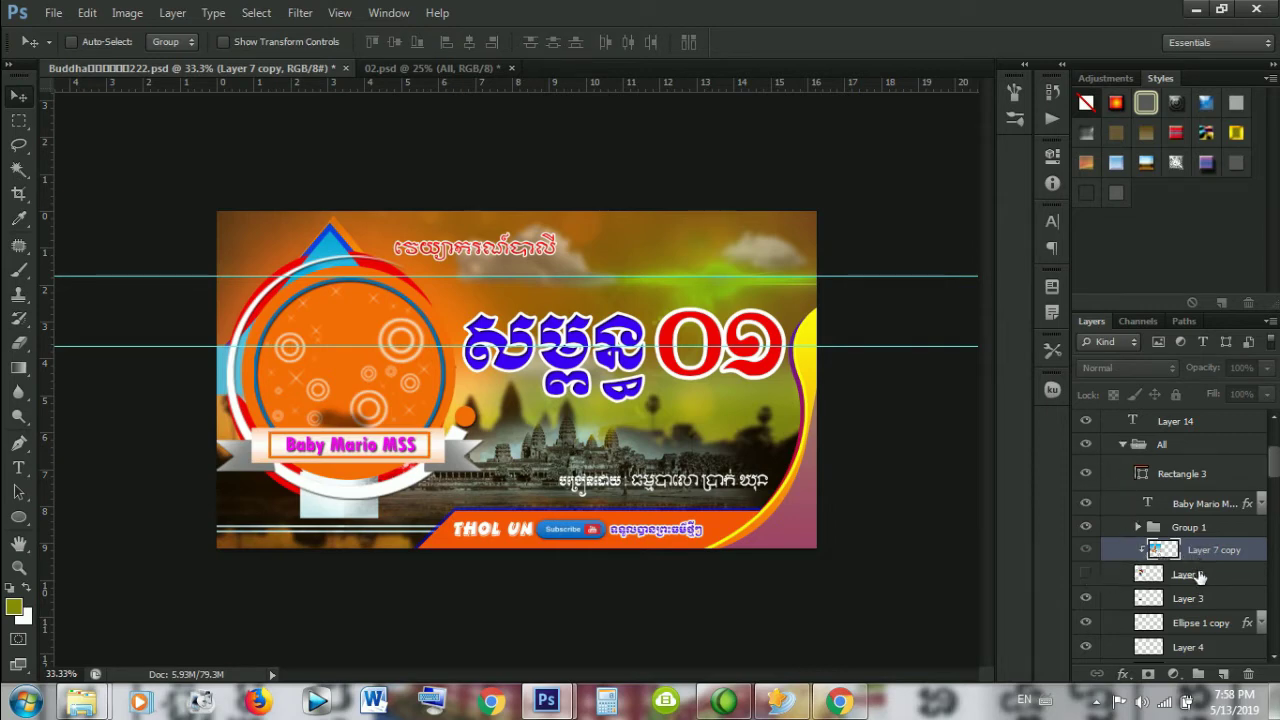
scroll(1200, 576, "down", 1)
Step: Place Layer 7 copy above Layer 4 and clip it to the layer beneath
left_click_drag(1205, 527, 1218, 633)
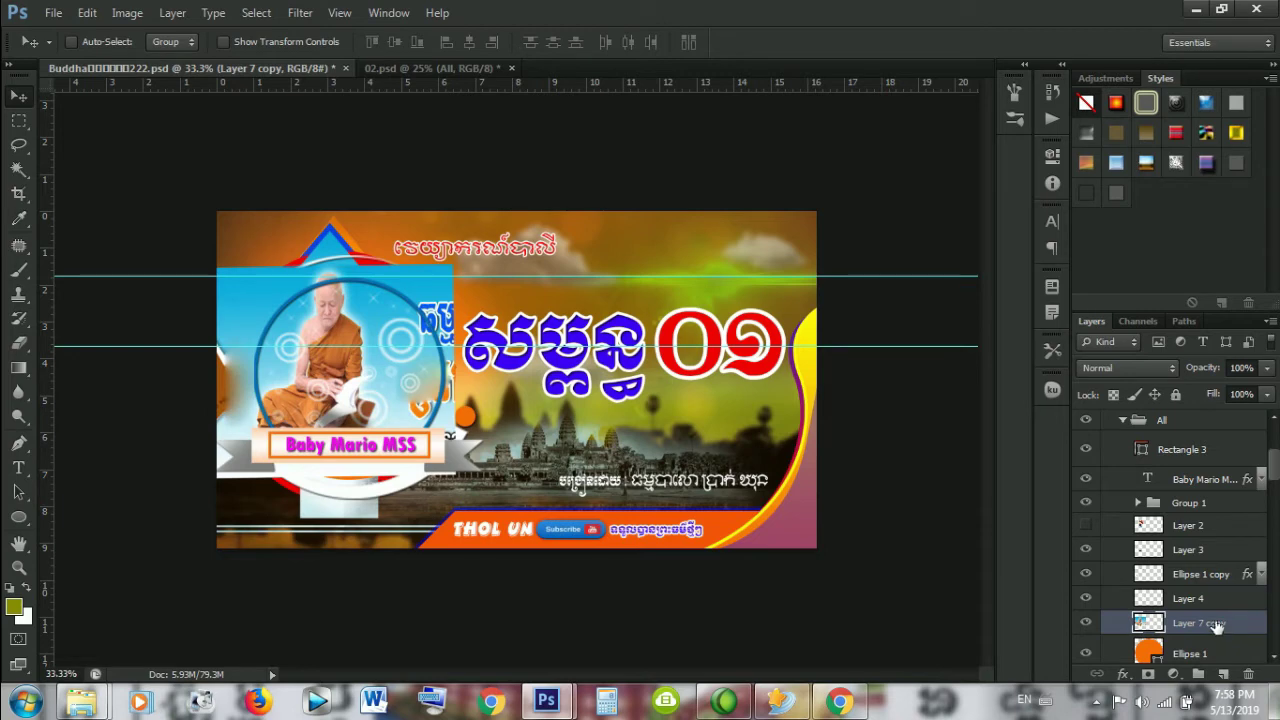
left_click(1210, 599)
double_click(1210, 599)
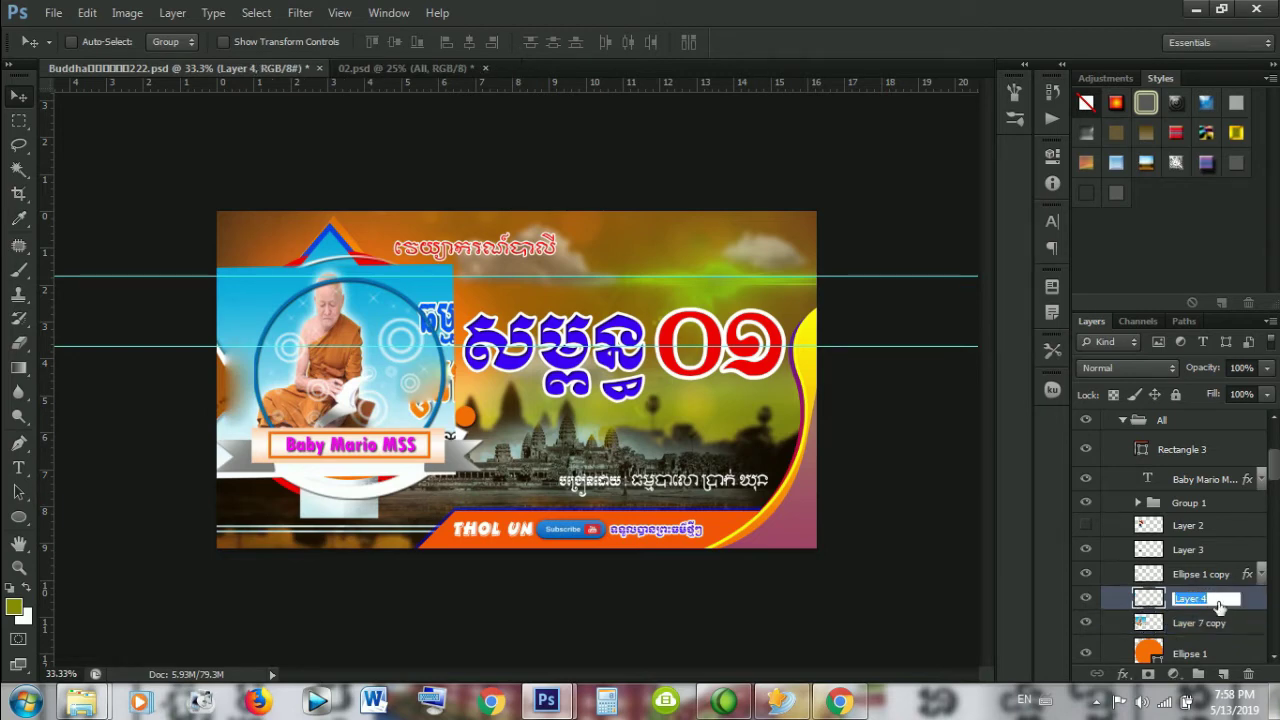
left_click(1227, 624)
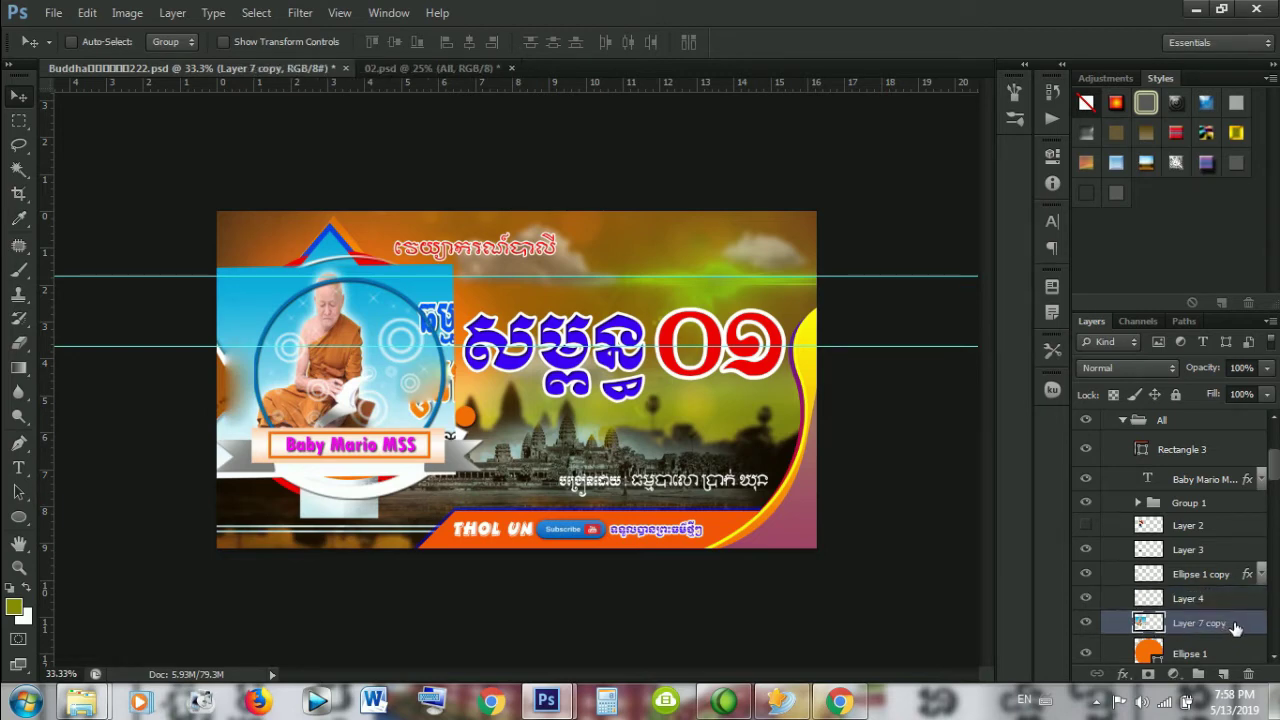
left_click_drag(1235, 627, 1225, 592)
left_click(1214, 570)
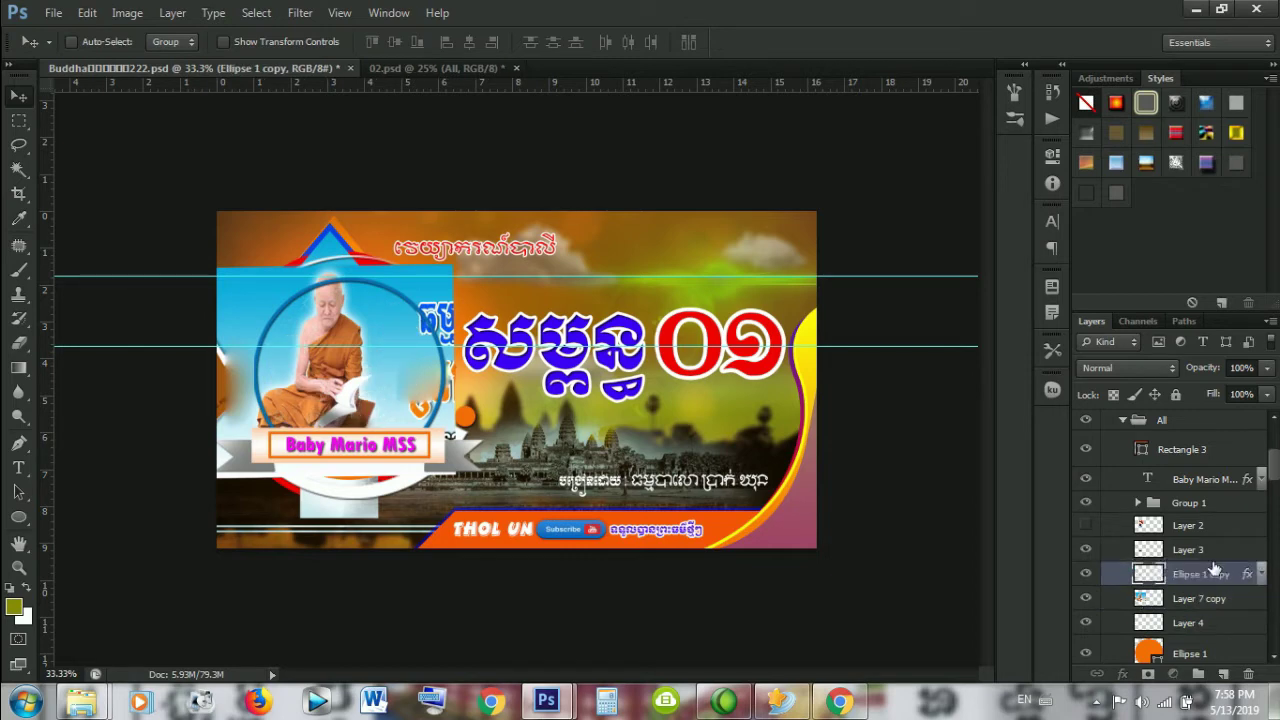
left_click(1086, 655)
left_click(1212, 598)
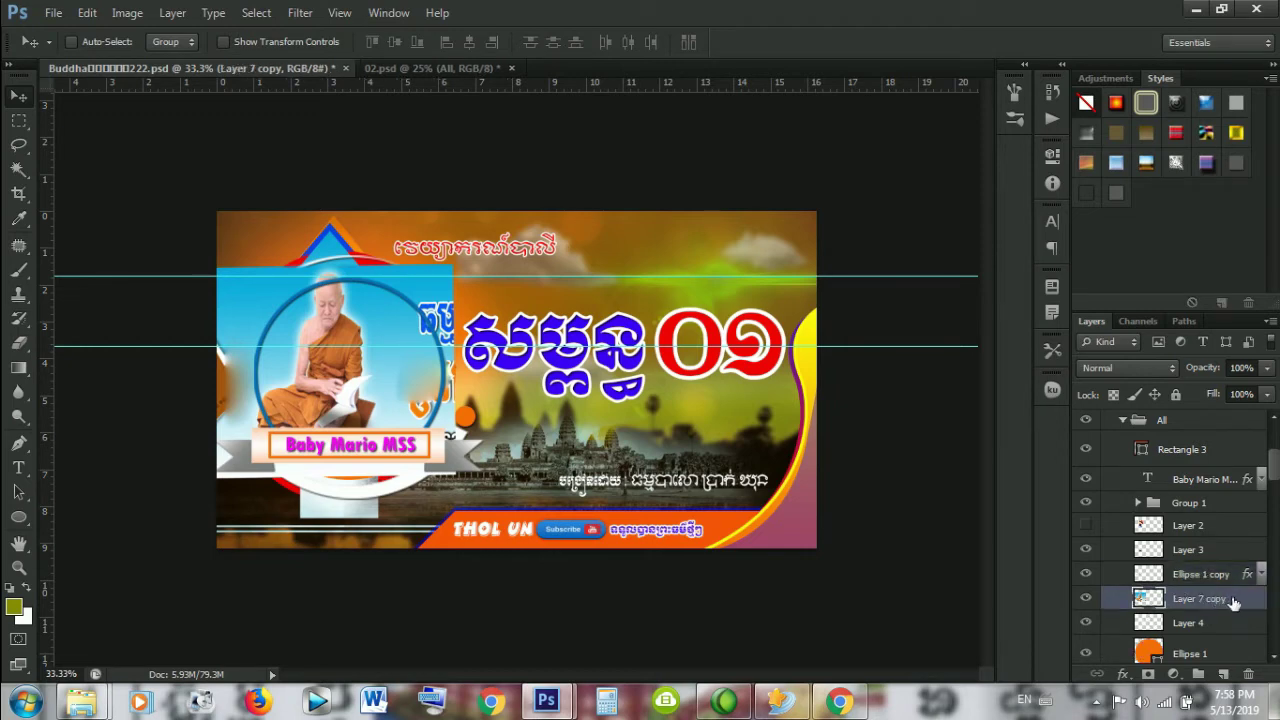
right_click(1228, 603)
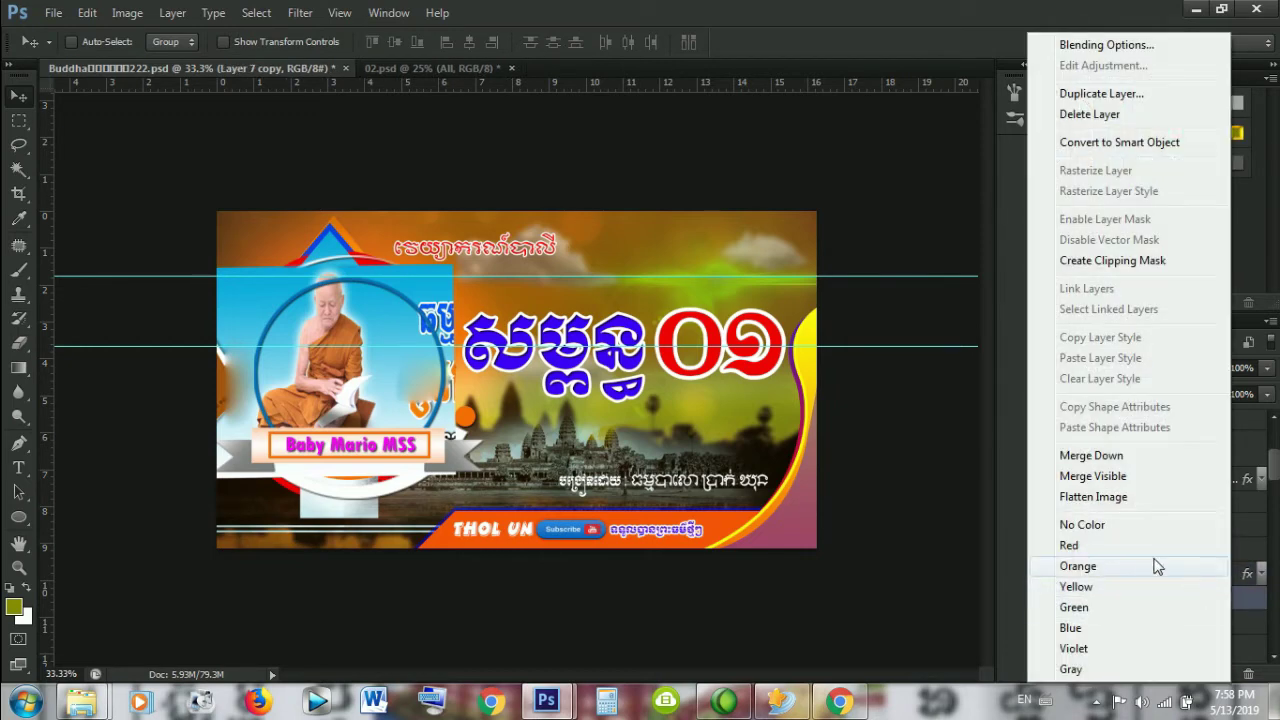
left_click(1092, 262)
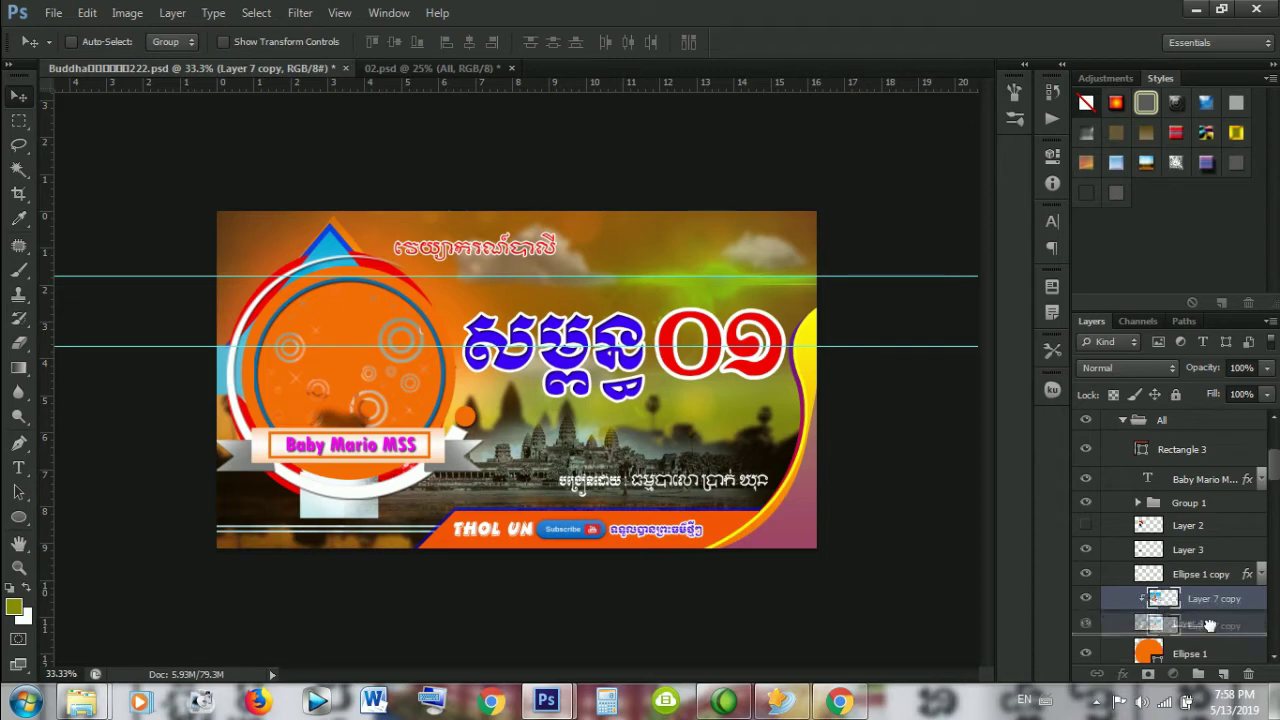
Step: Move the photo layer just above Ellipse 1 and create a clipping mask to the circle
left_click_drag(1212, 626, 1192, 628)
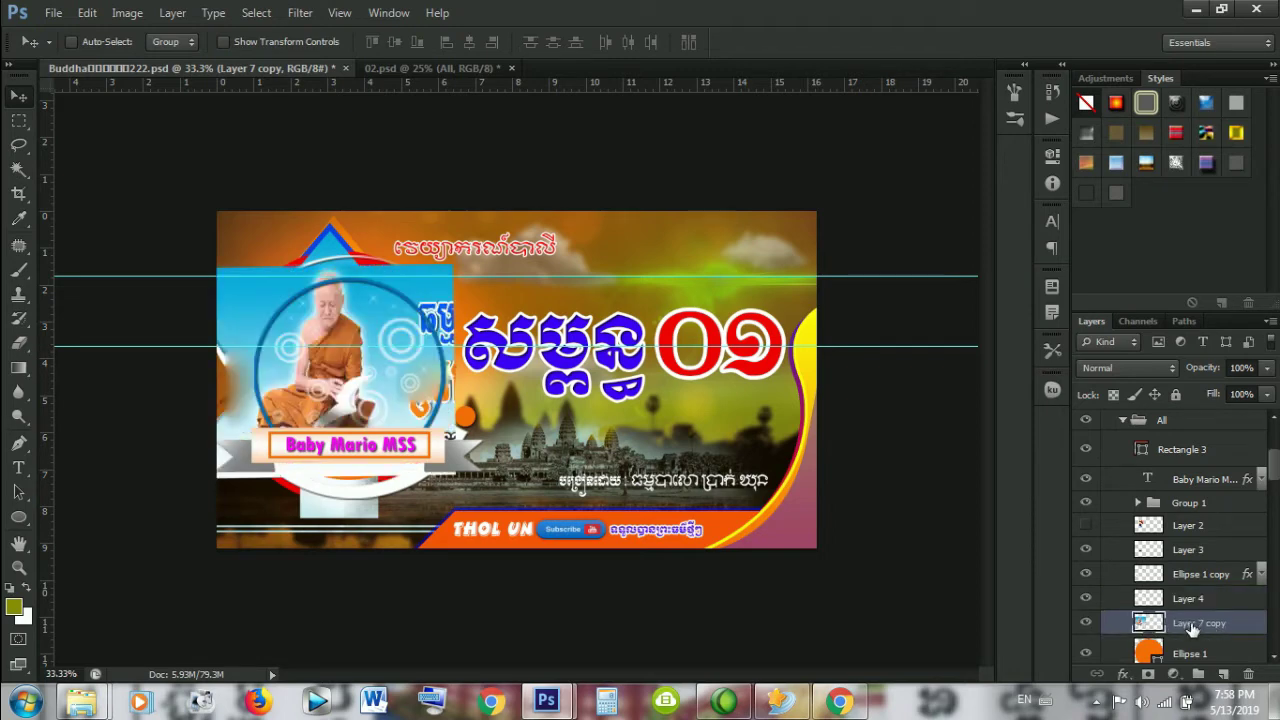
right_click(1224, 628)
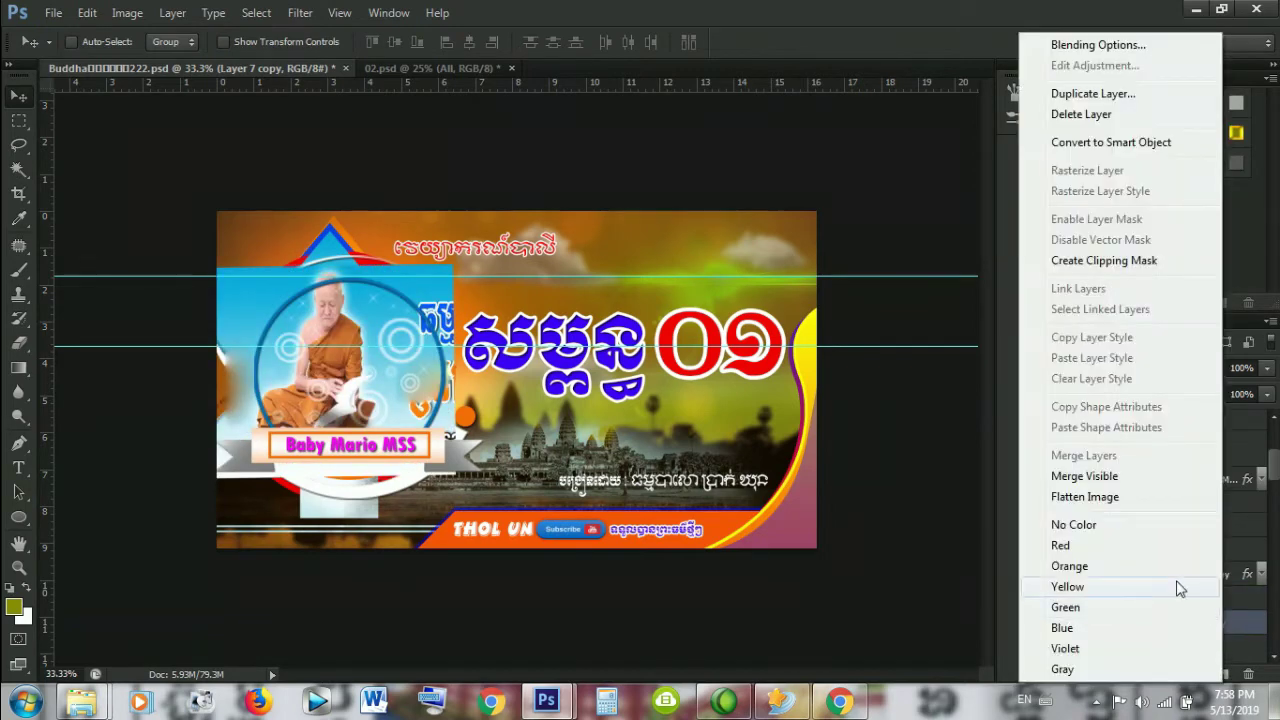
left_click(1066, 262)
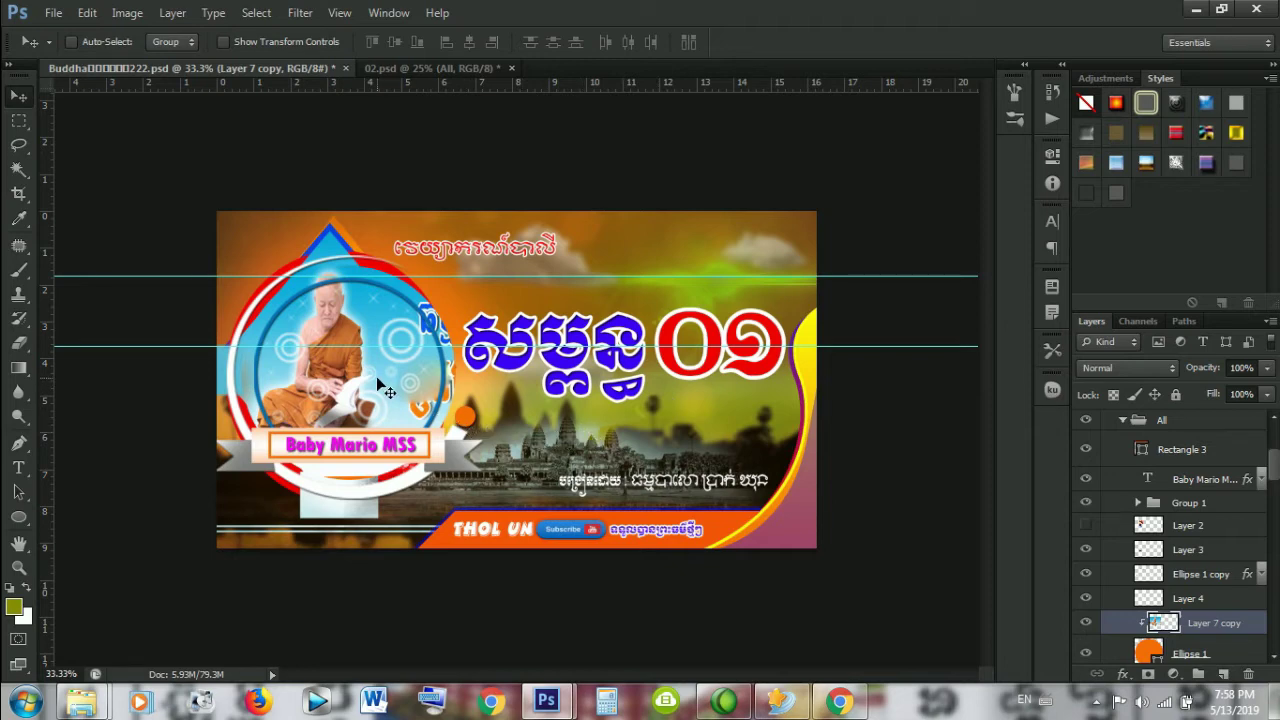
Step: Drag the clipped monk photo down and right, then nudge it slightly left to centre it
mouse_move(369, 377)
left_mouse_down()
mouse_move(386, 400)
mouse_move(387, 373)
left_mouse_up()
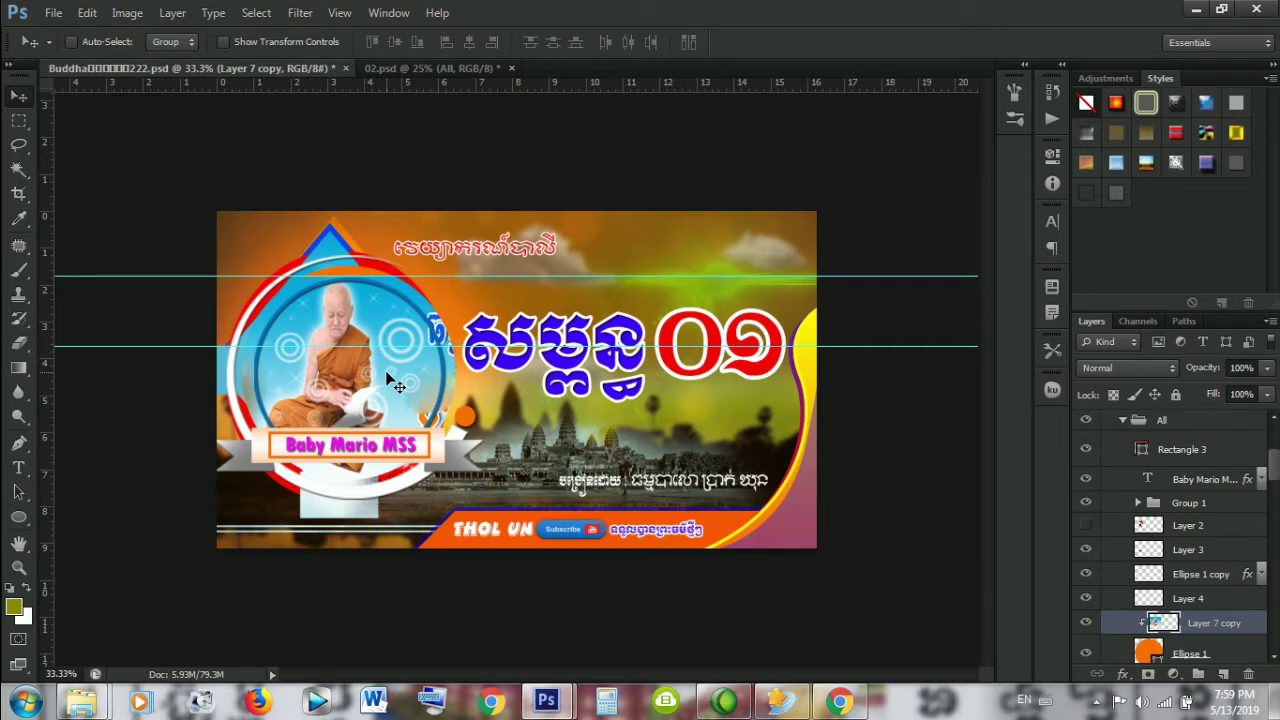
left_click_drag(390, 377, 387, 377)
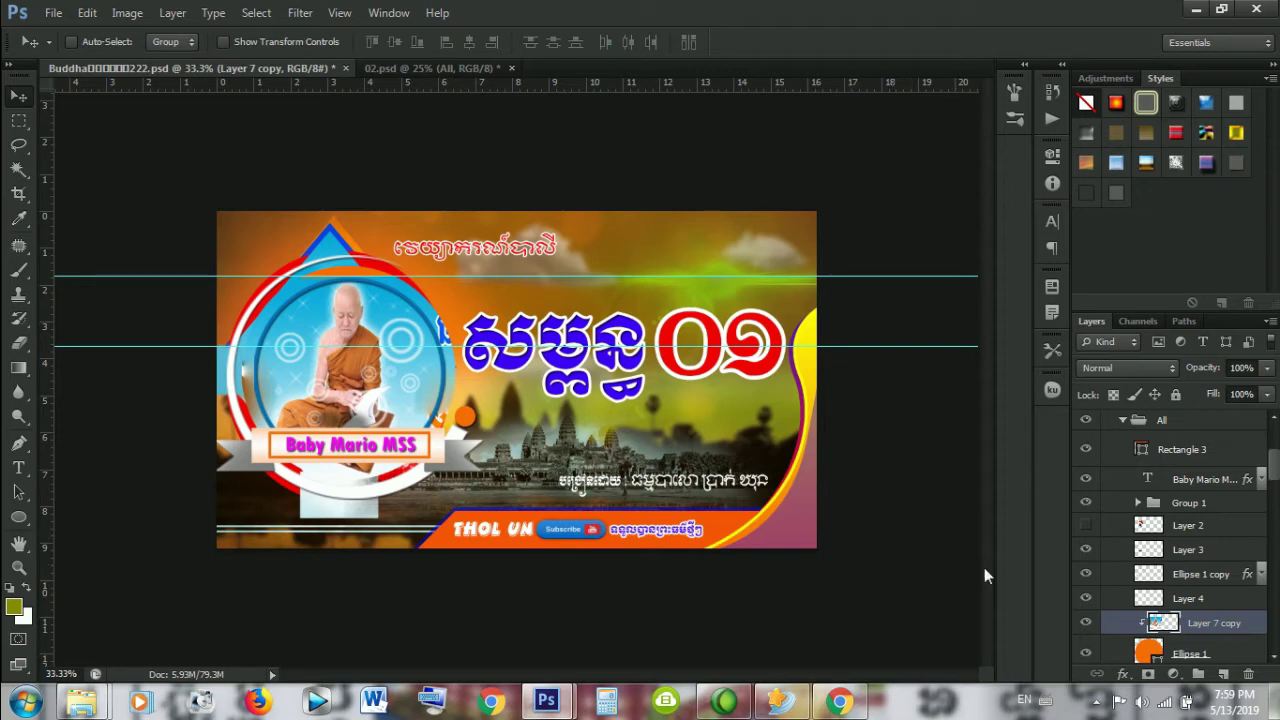
Step: Load the Ellipse 1 outline as a selection and copy that circle of the photo to a new layer
left_click(1133, 650)
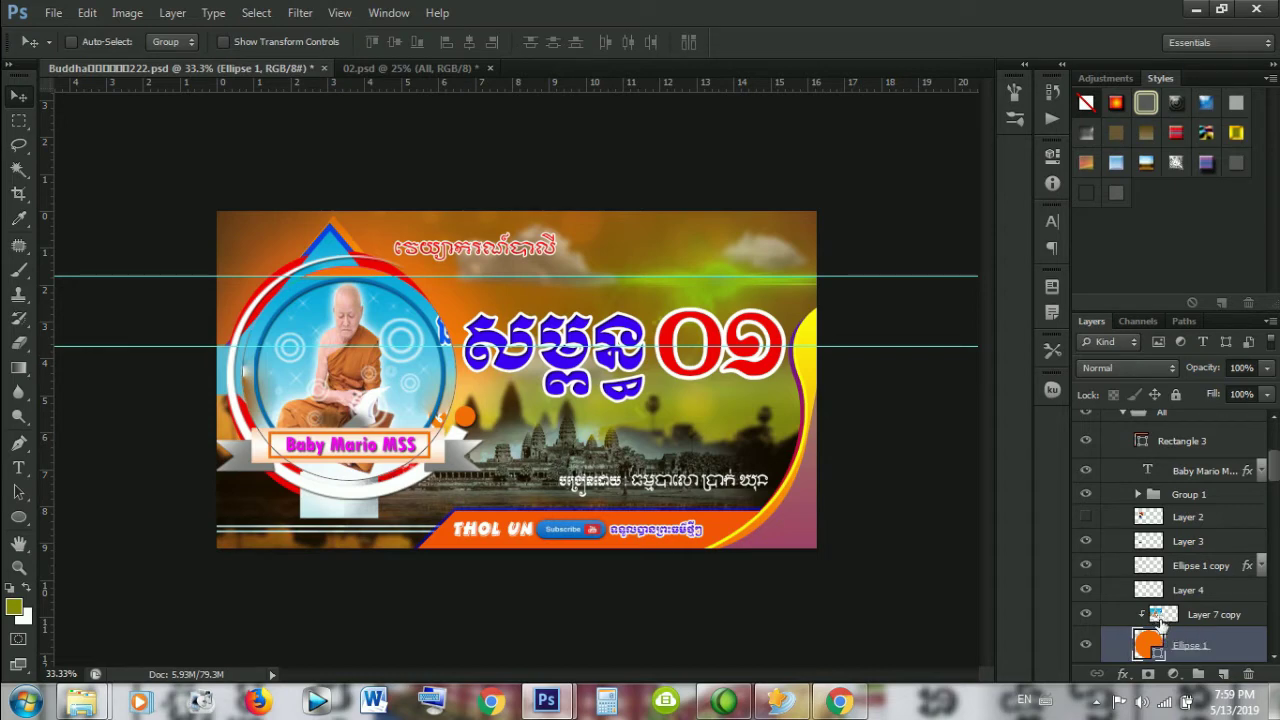
left_click(1150, 645, "ctrl")
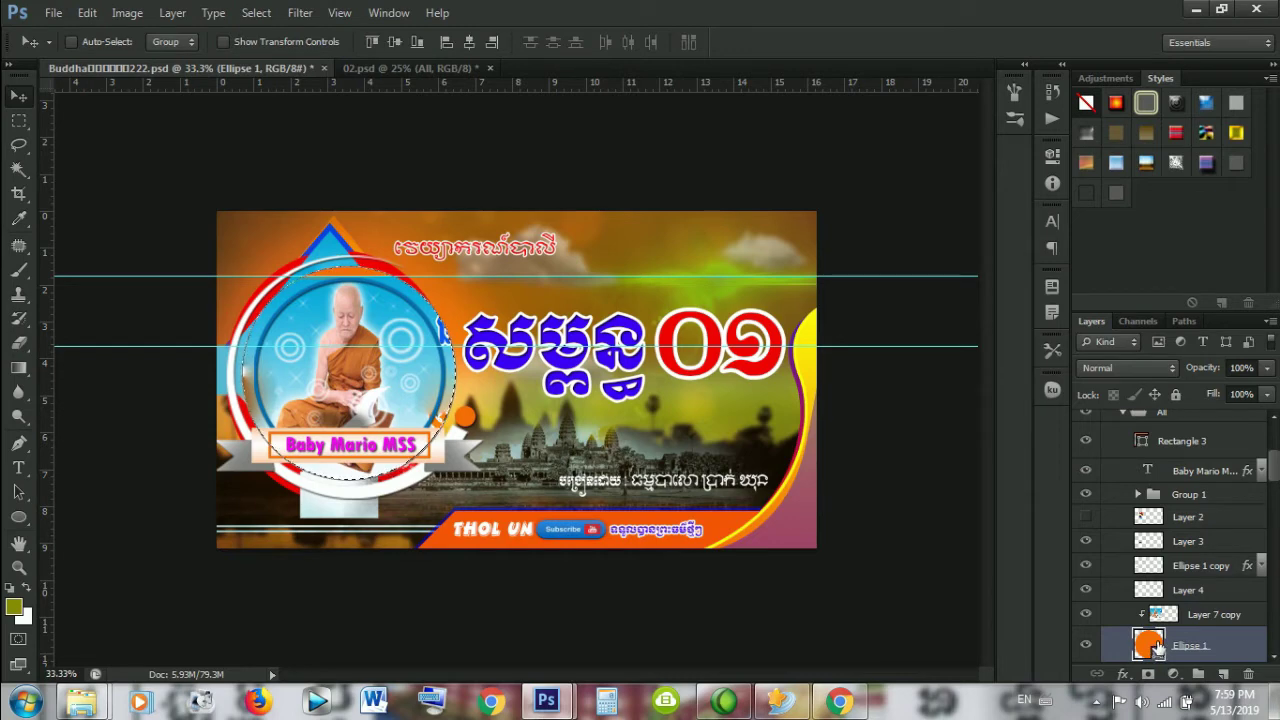
left_click(1187, 619)
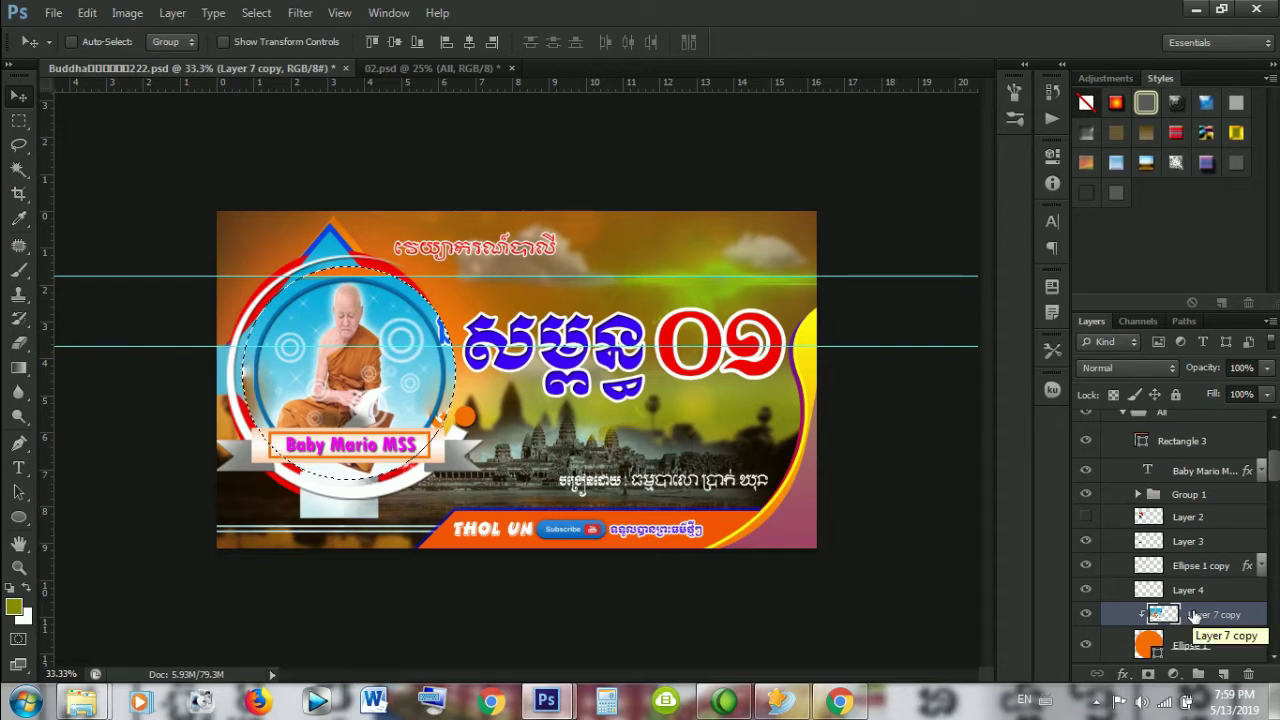
key("ctrl+j")
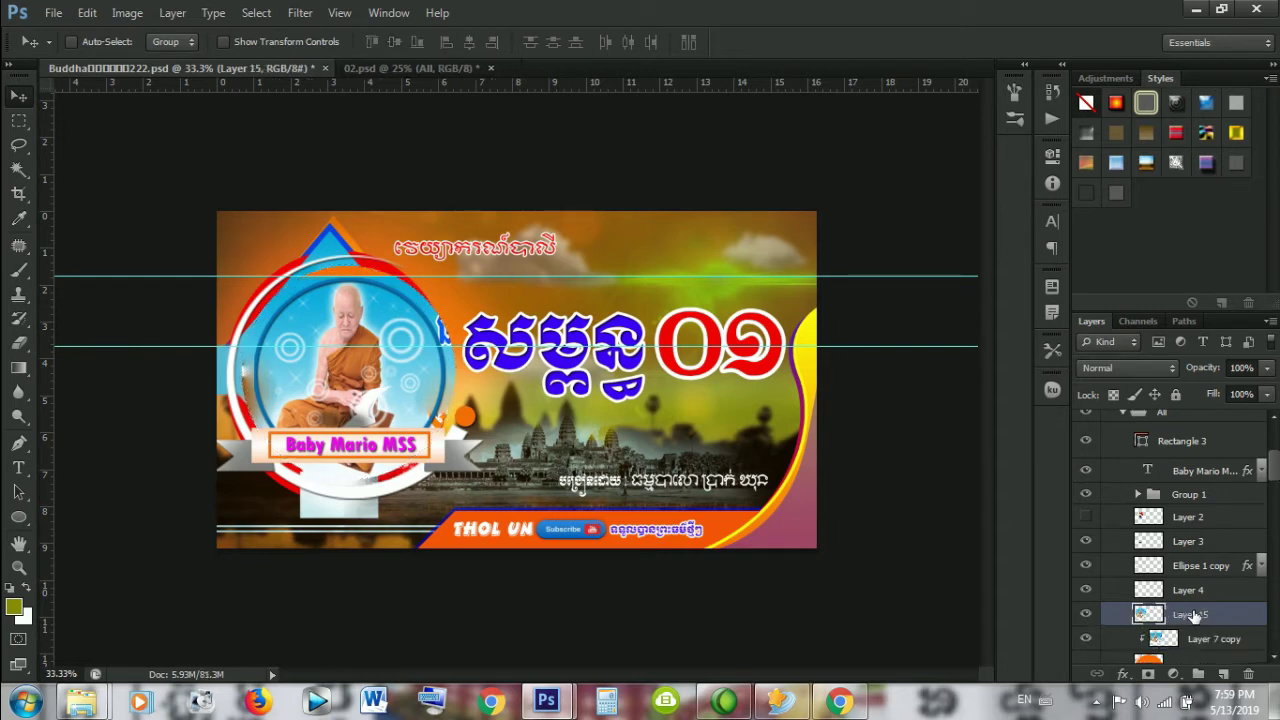
Step: Merge the original Layer 7 copy down into Ellipse 1 and select the new Layer 15
left_click(1225, 648)
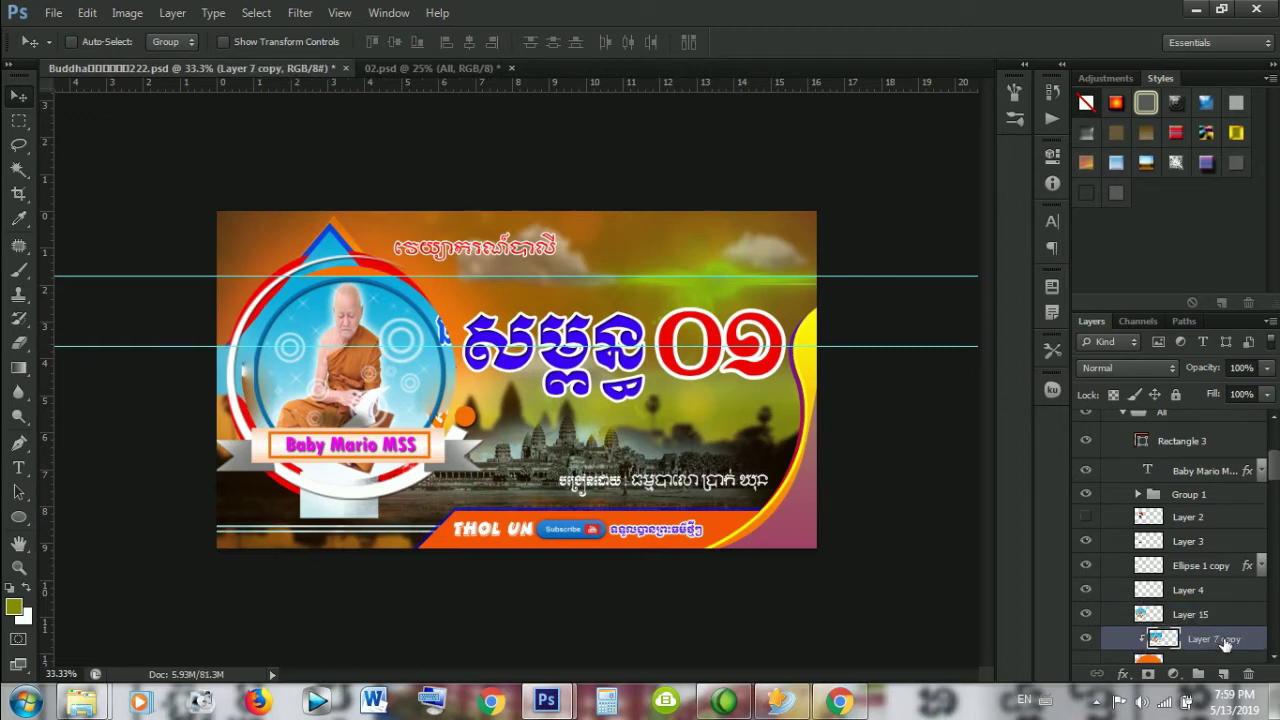
key("ctrl+e")
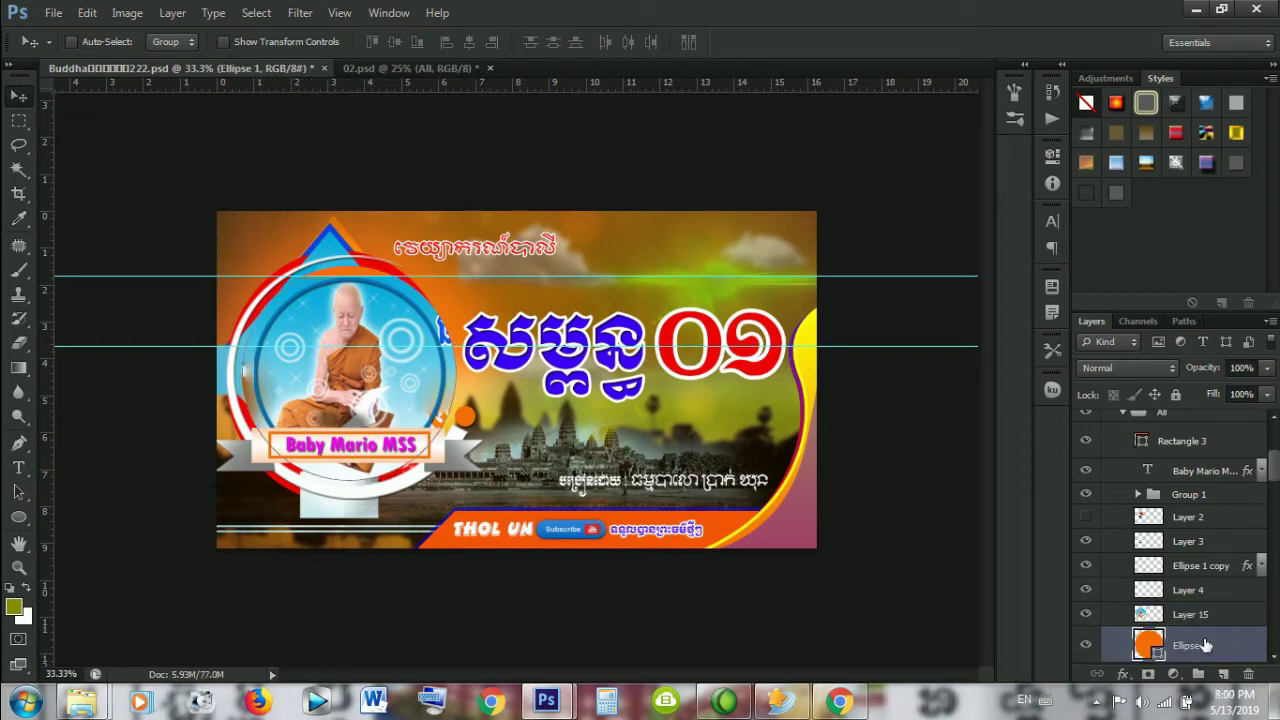
left_click(1220, 618)
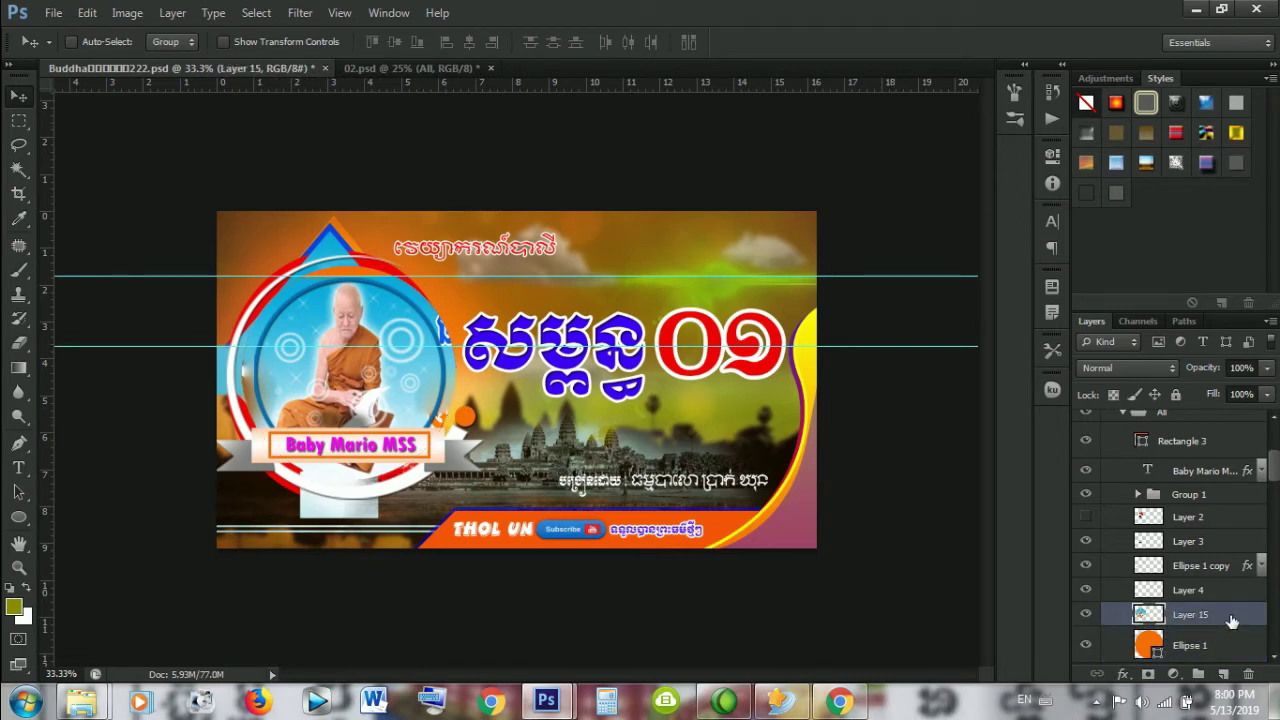
right_click(1231, 614)
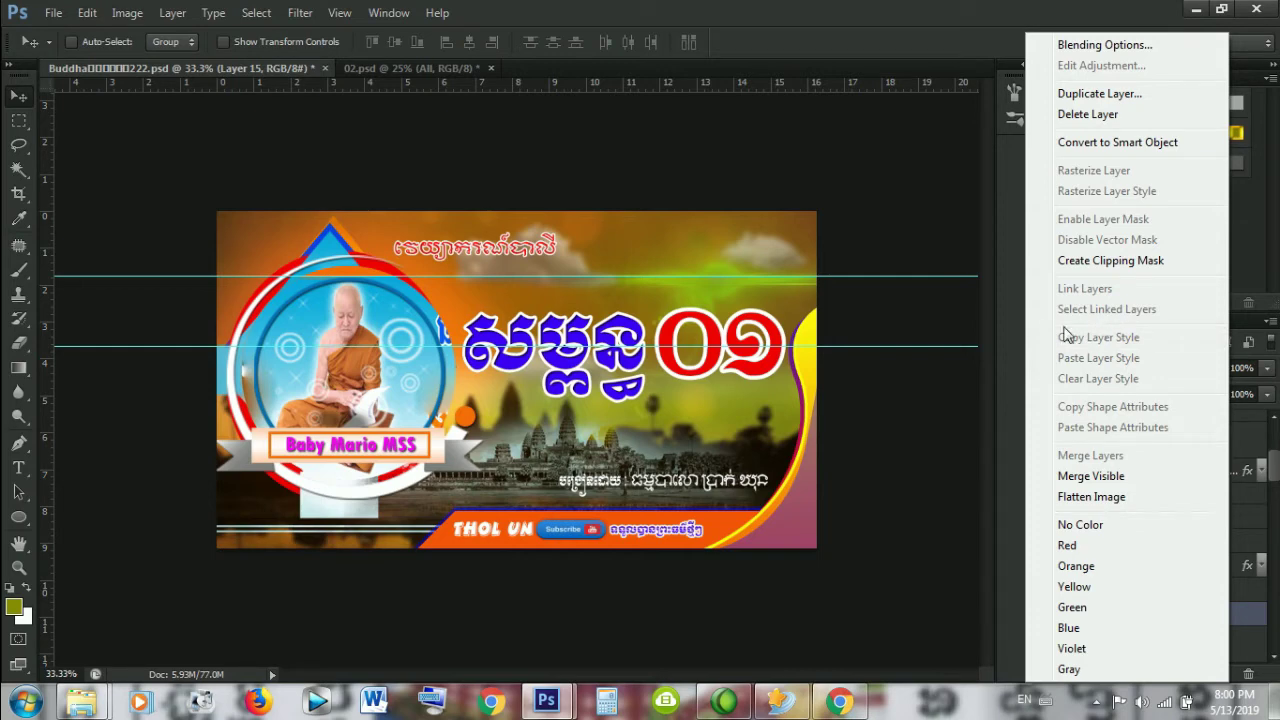
left_click(939, 28)
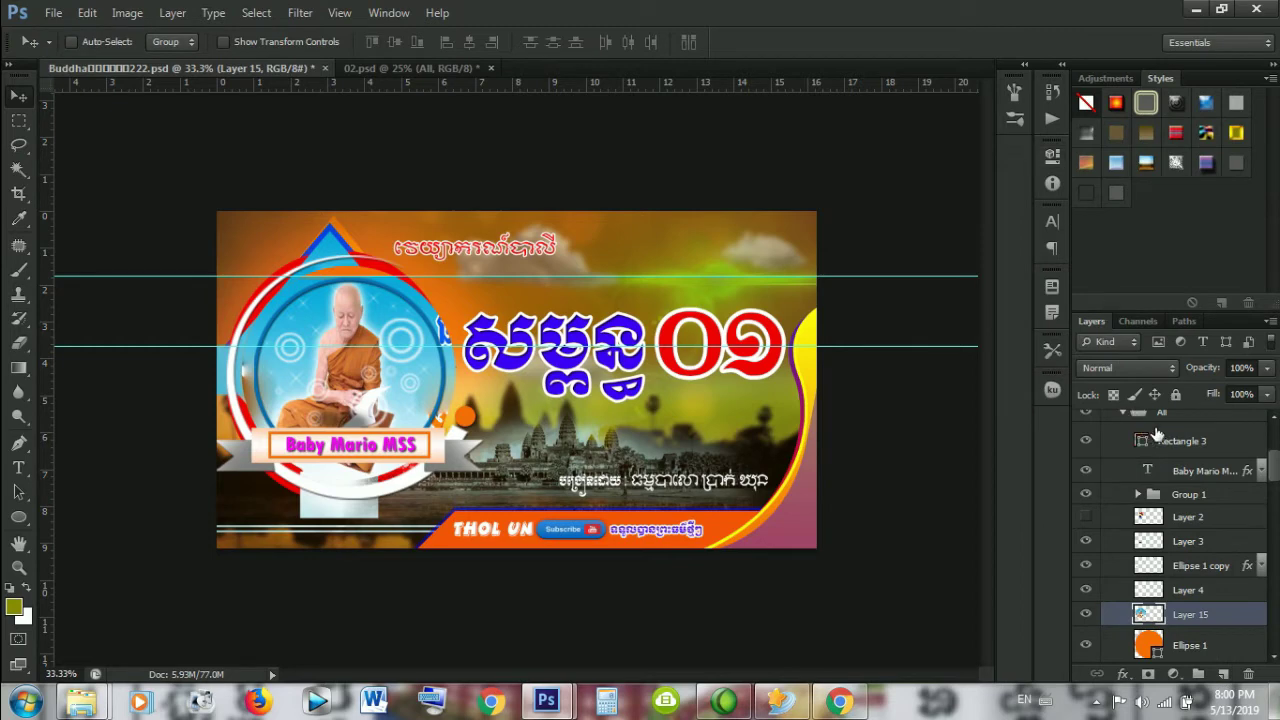
Step: Toggle visibility of Layer 7, Layer 8 copy and Layer 8 to check the top triangle
scroll(1183, 505, "down", 1)
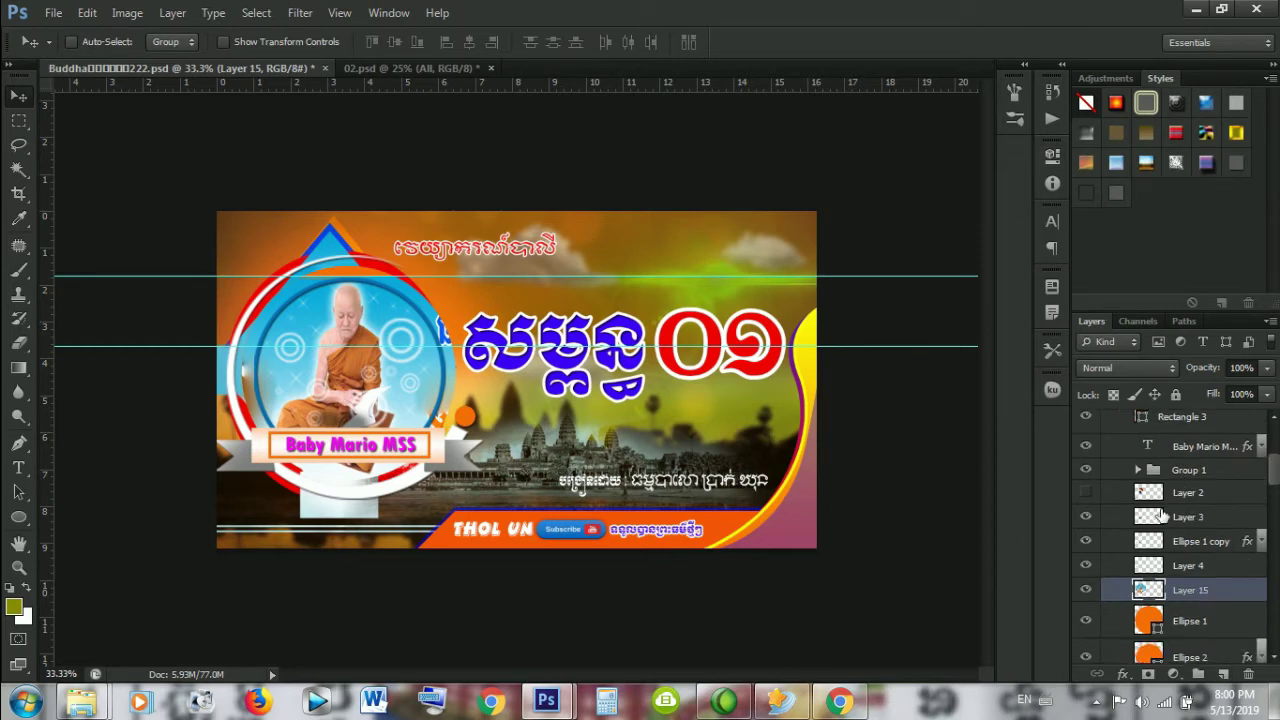
scroll(1175, 510, "up", 1)
scroll(1185, 530, "up", 6)
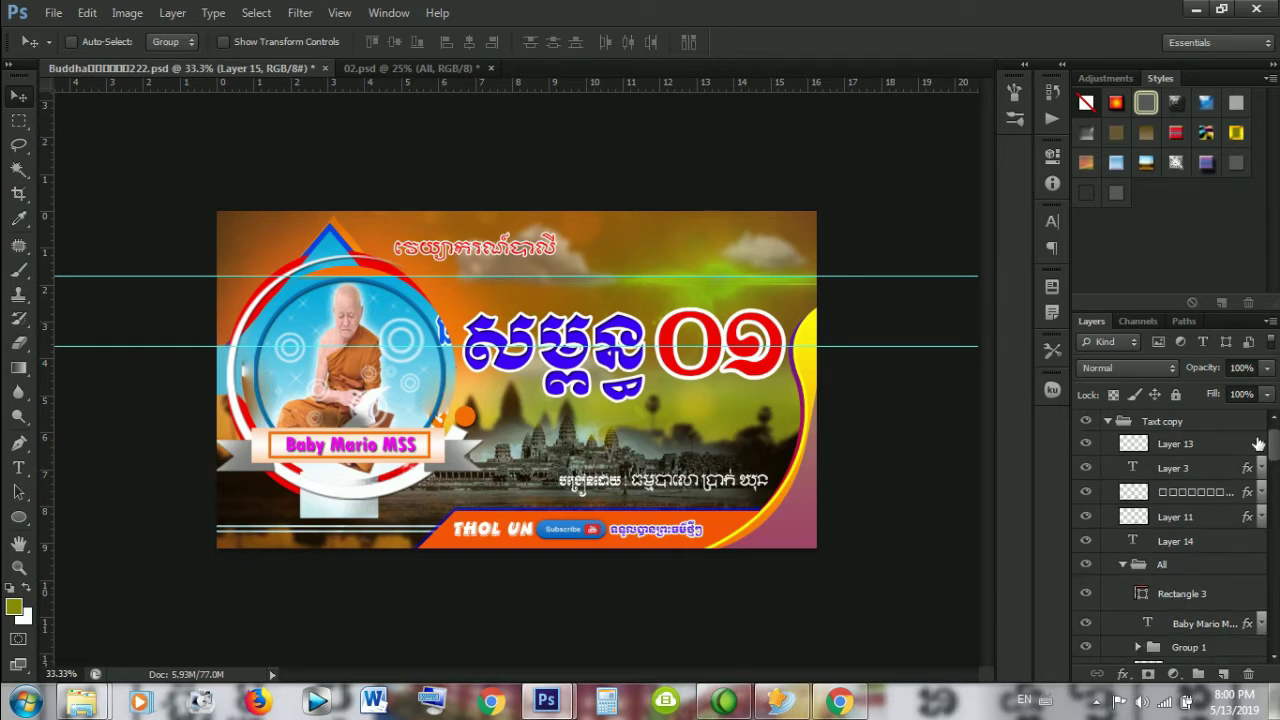
left_click_drag(1277, 450, 1277, 548)
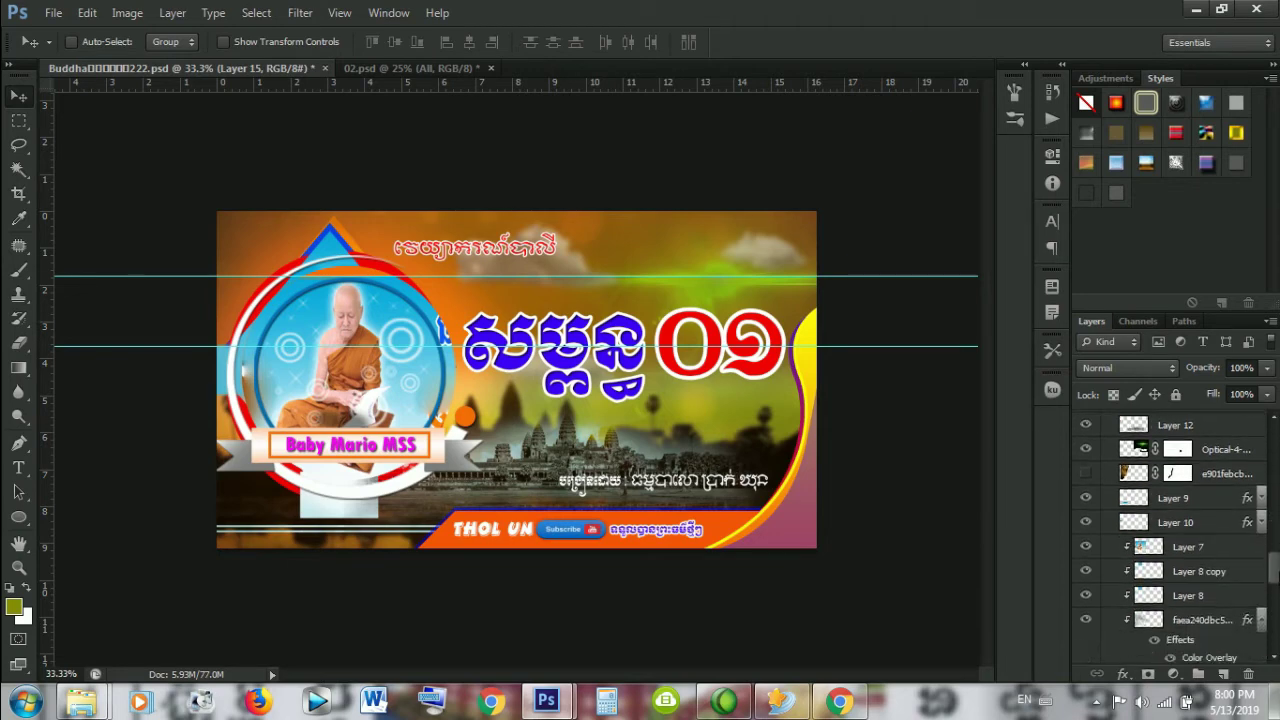
left_click_drag(1276, 550, 1272, 576)
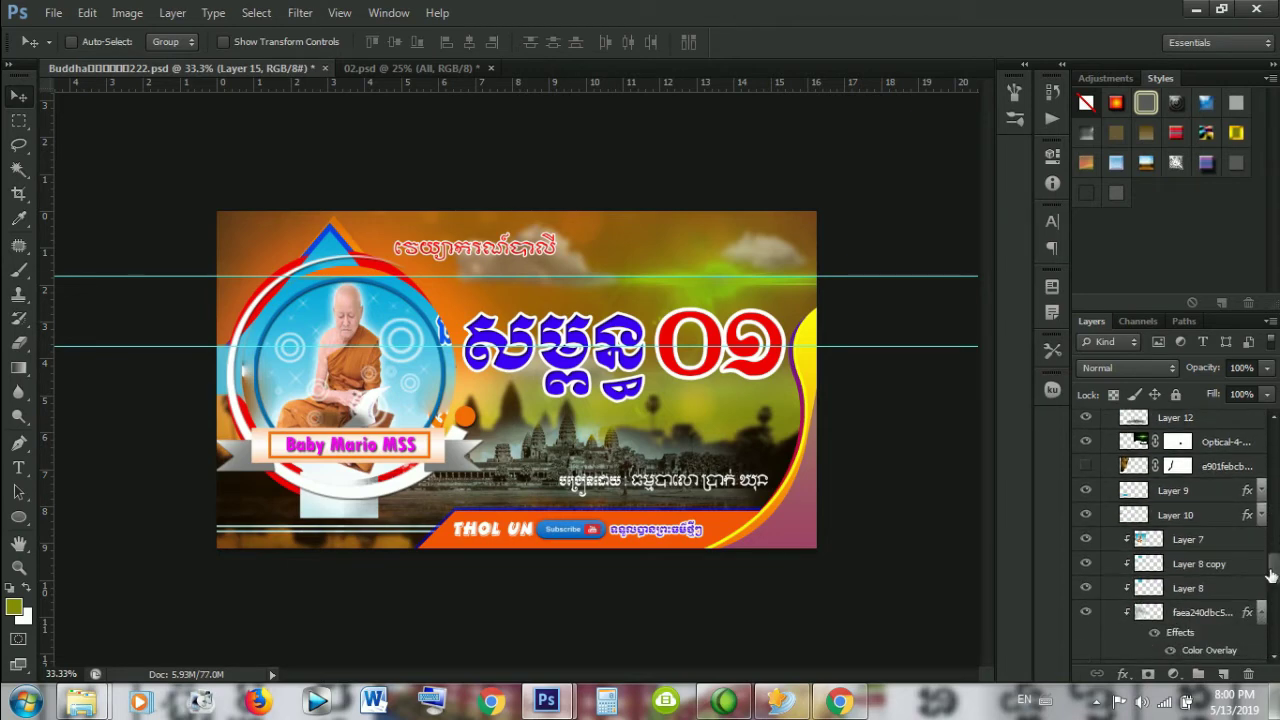
left_click(1087, 540)
left_click(1087, 540)
left_click(1087, 564)
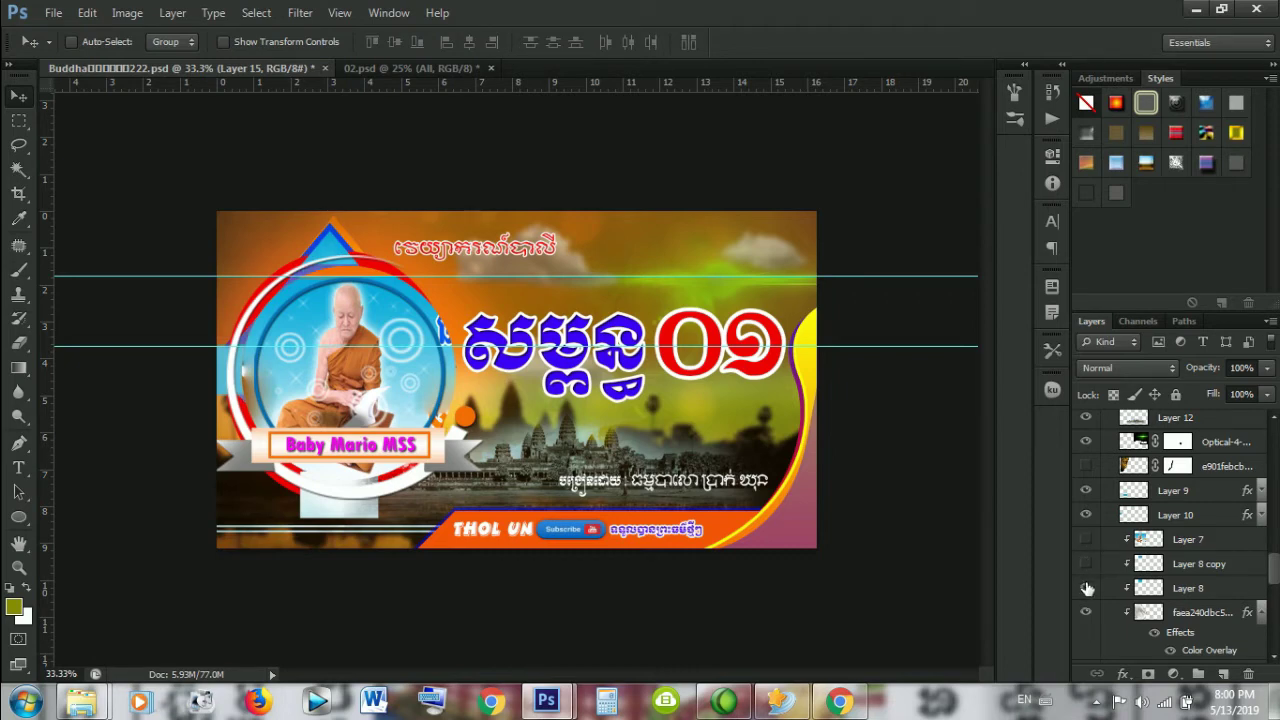
left_click(1086, 590)
left_click(1087, 590)
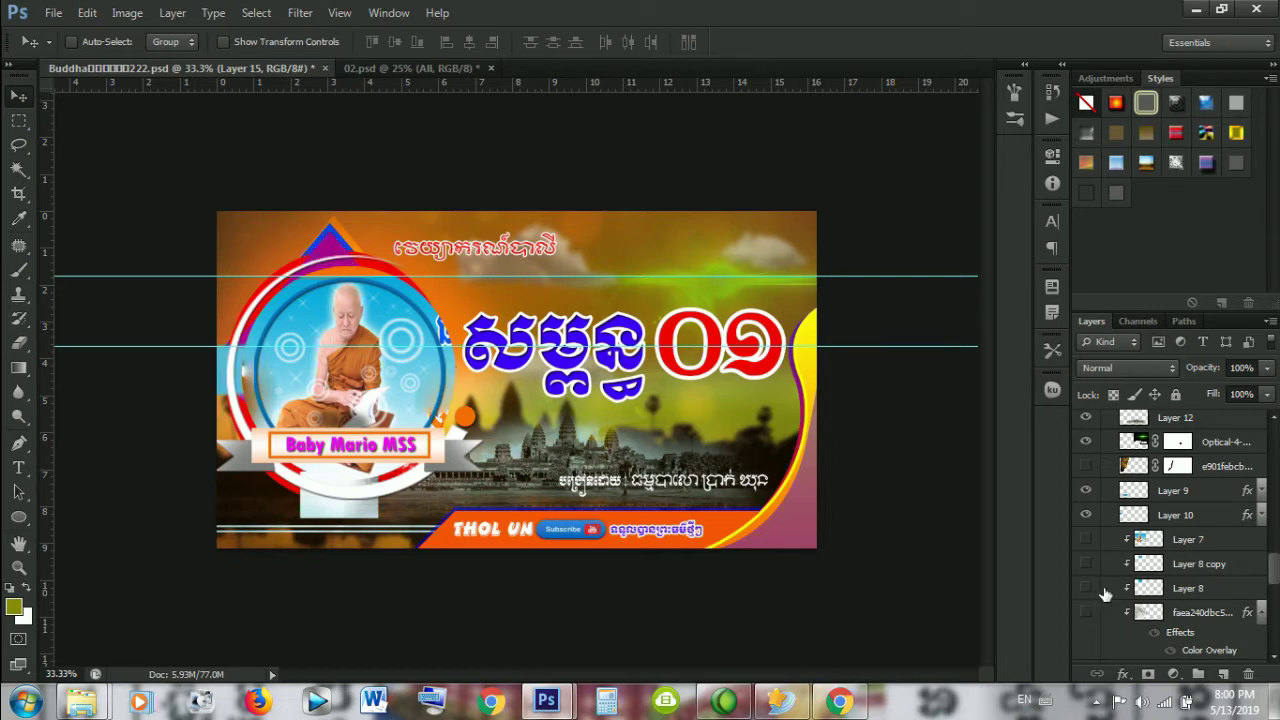
Step: Hide Layer 10, Layer 9 and the Star group, revealing the orange sunset background
left_click(1087, 515)
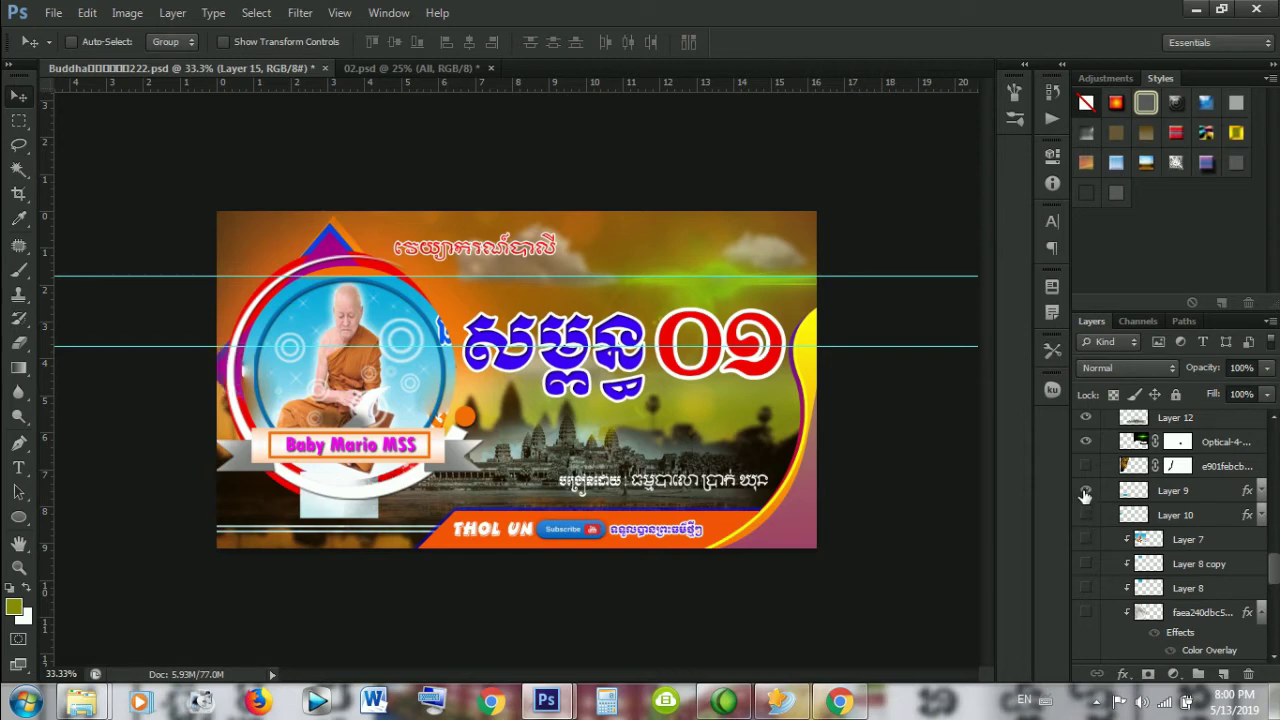
left_click(1087, 492)
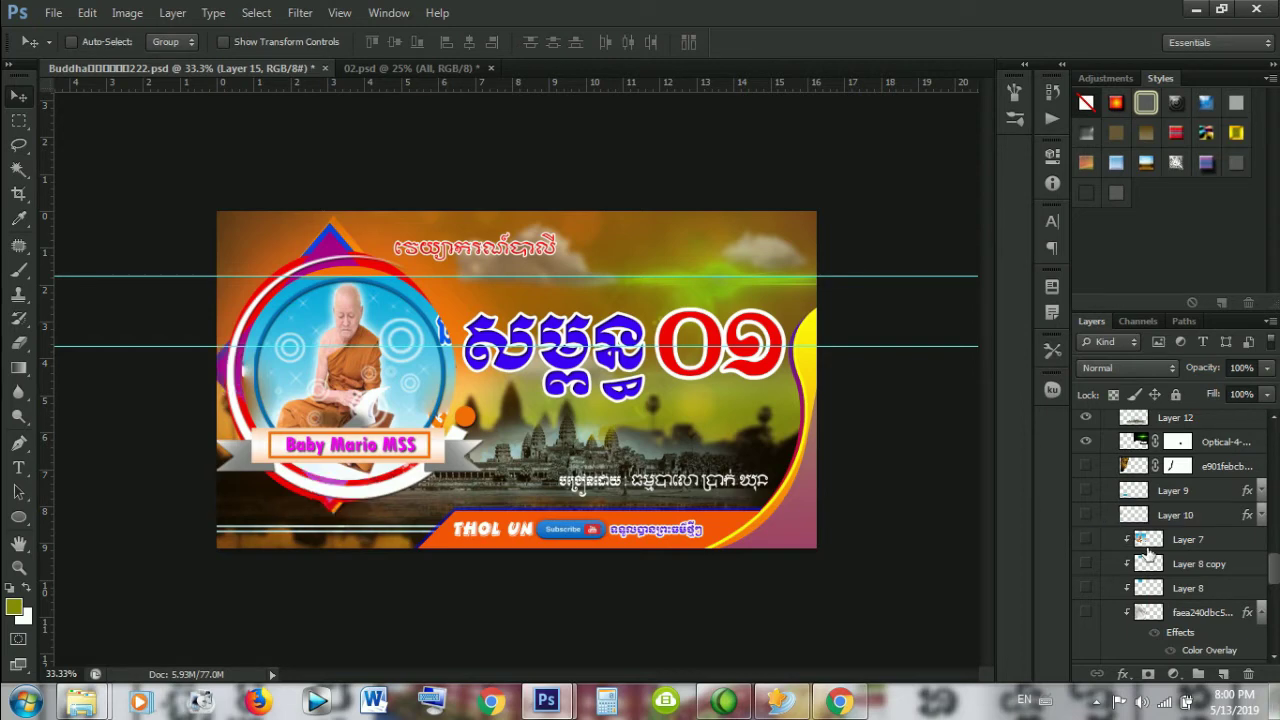
scroll(1200, 578, "up", 4)
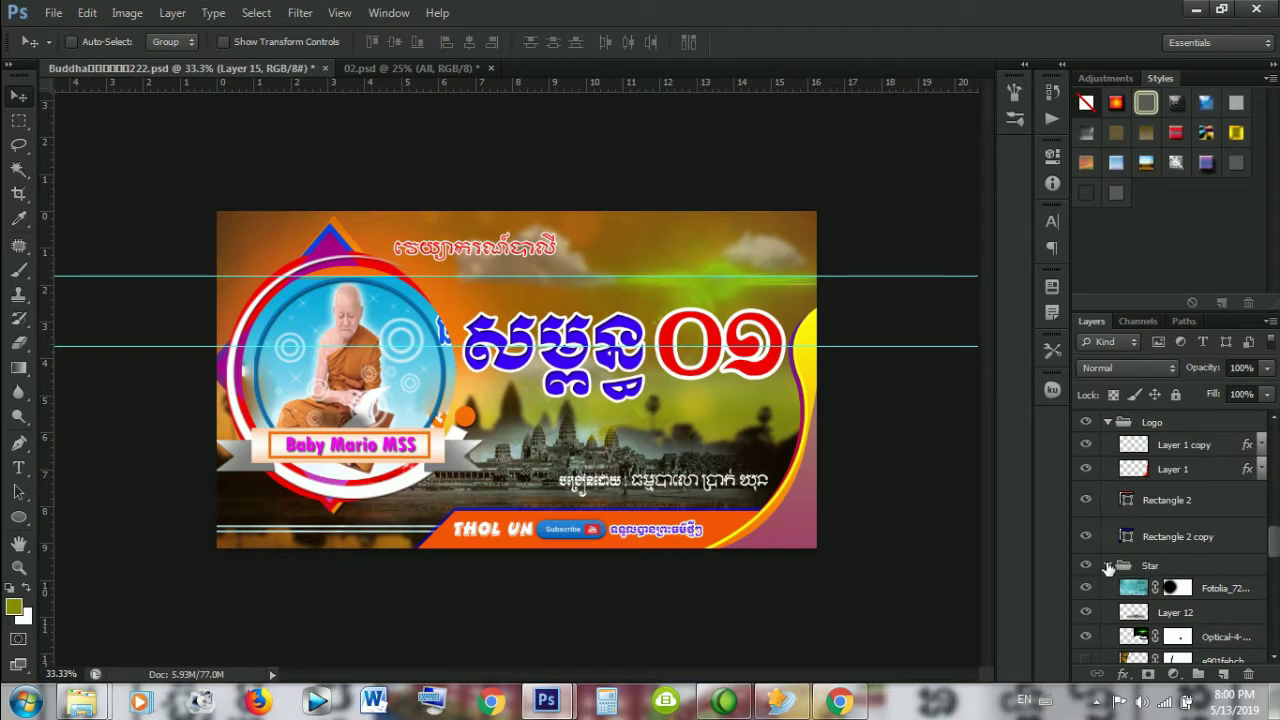
left_click(1087, 566)
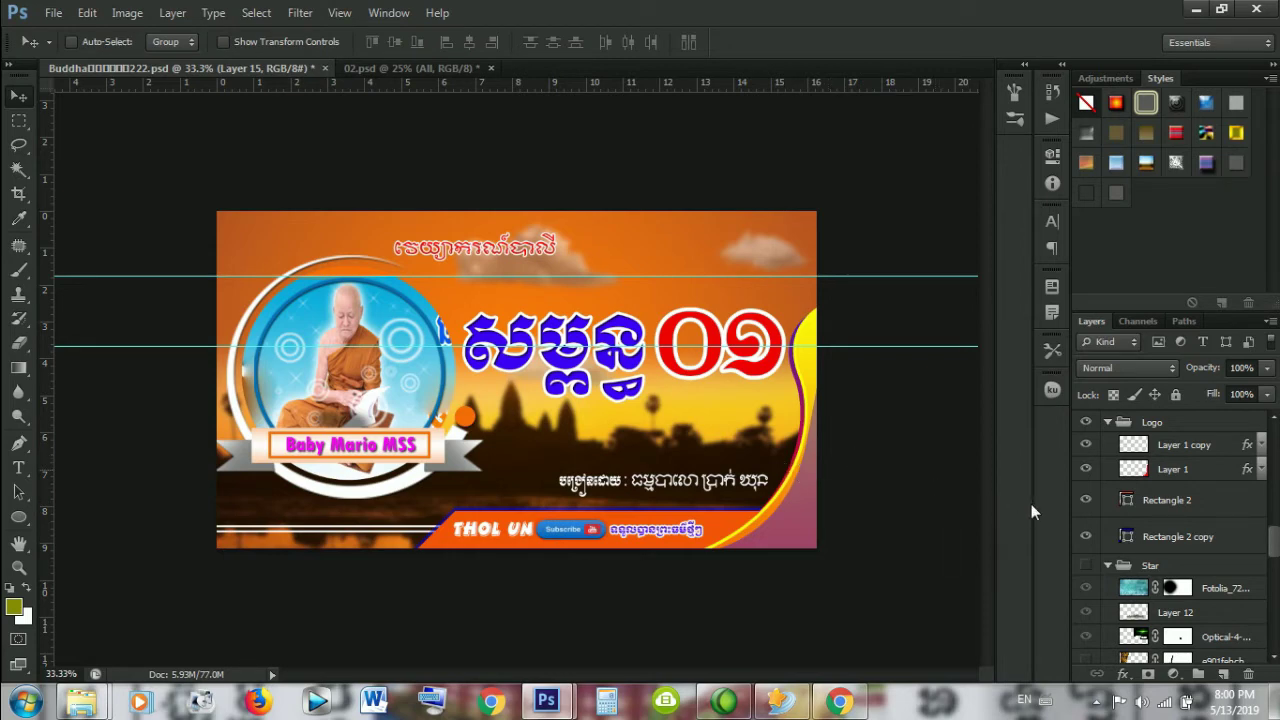
scroll(1276, 540, "up", 3)
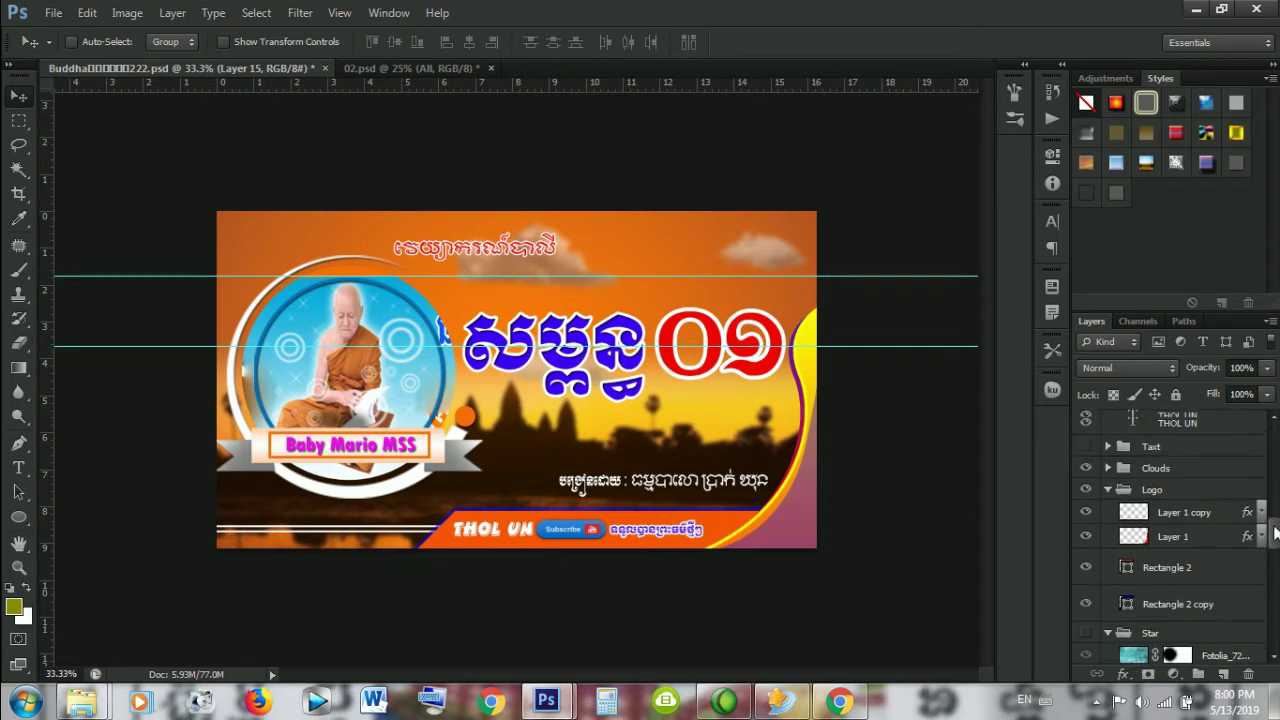
scroll(1276, 540, "up", 2)
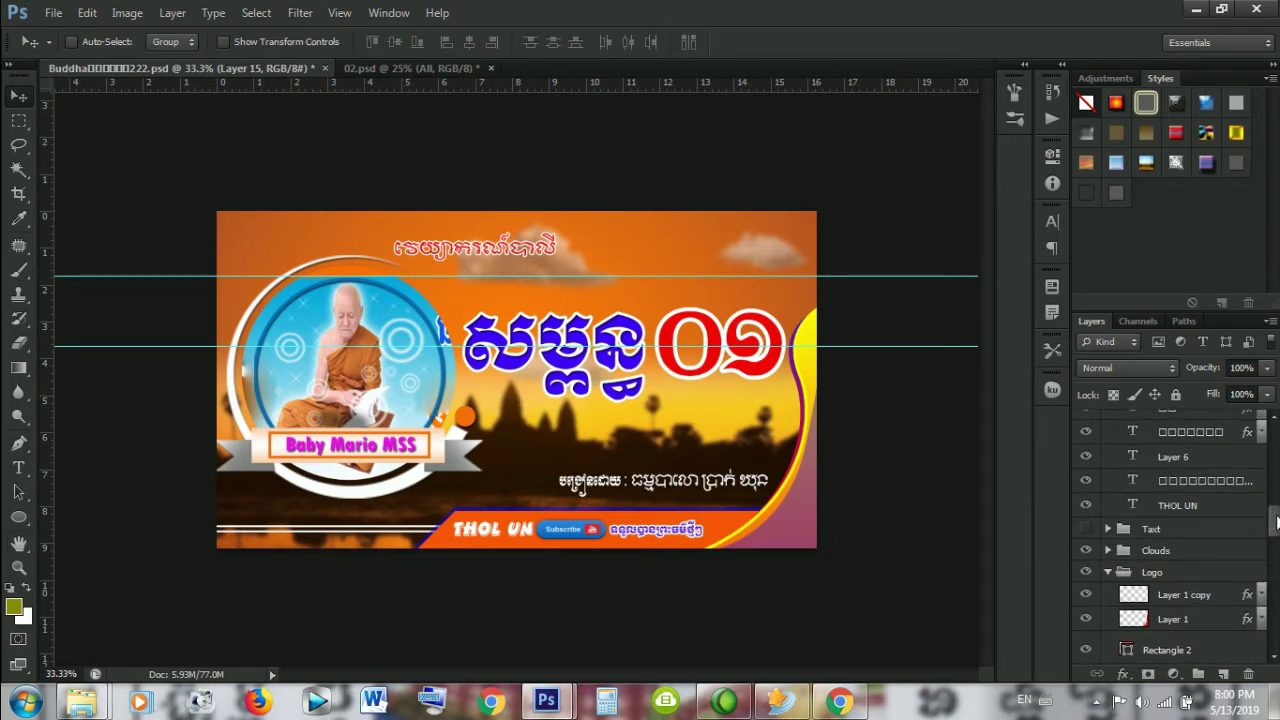
scroll(1264, 500, "down", 3)
scroll(1266, 485, "down", 3)
scroll(1268, 470, "down", 3)
scroll(1268, 470, "up", 2)
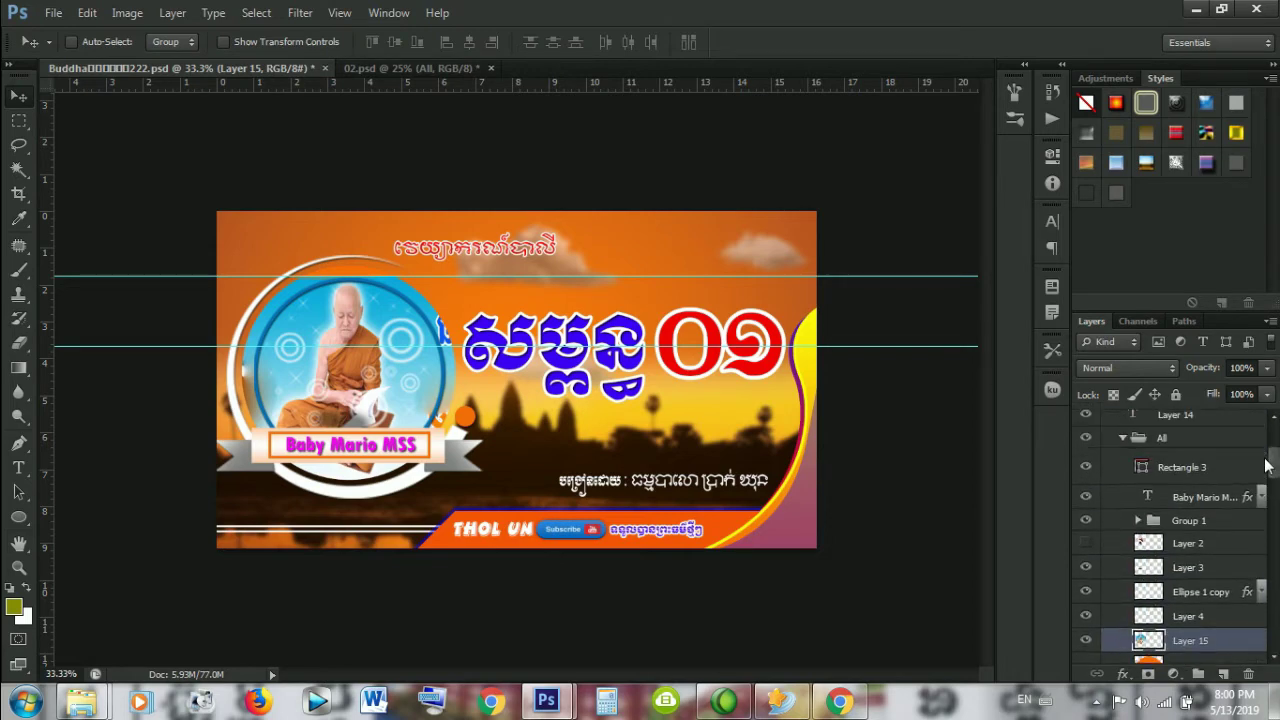
Step: Nudge the All badge group slightly right and down, then select Layer 15
left_click(1209, 442)
key("shift+Right")
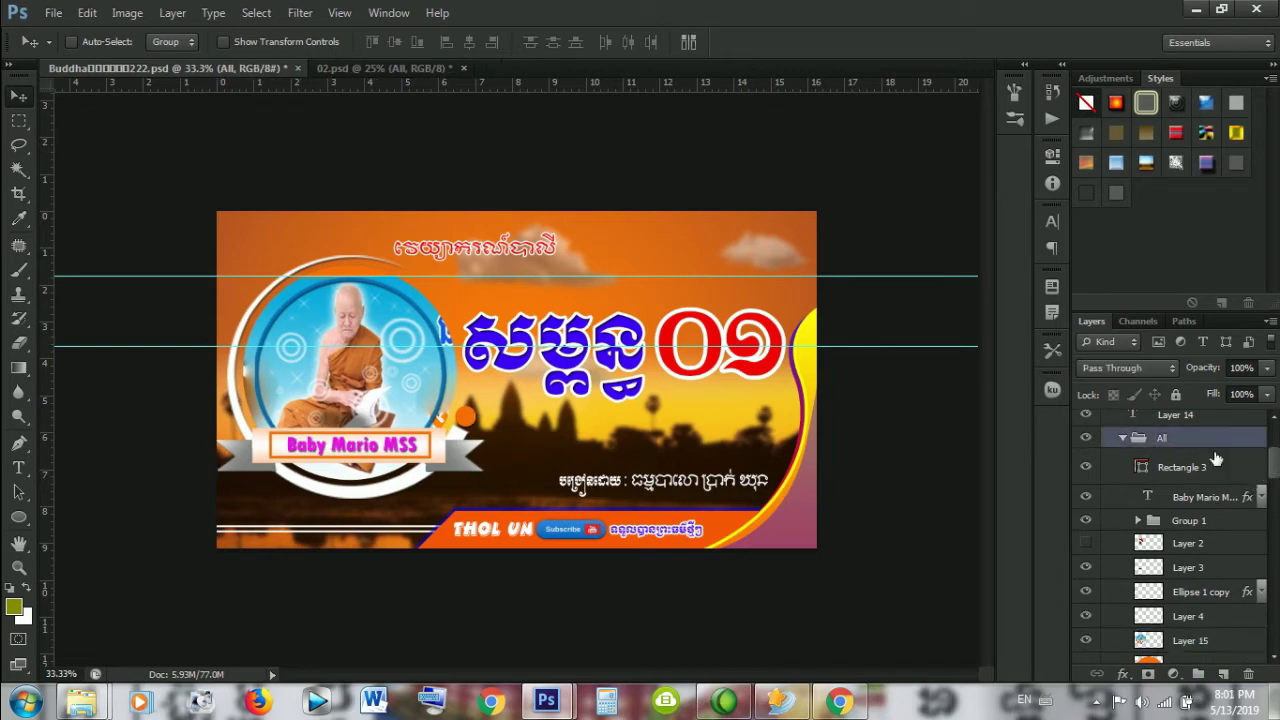
key("shift+Left")
key("shift+Right")
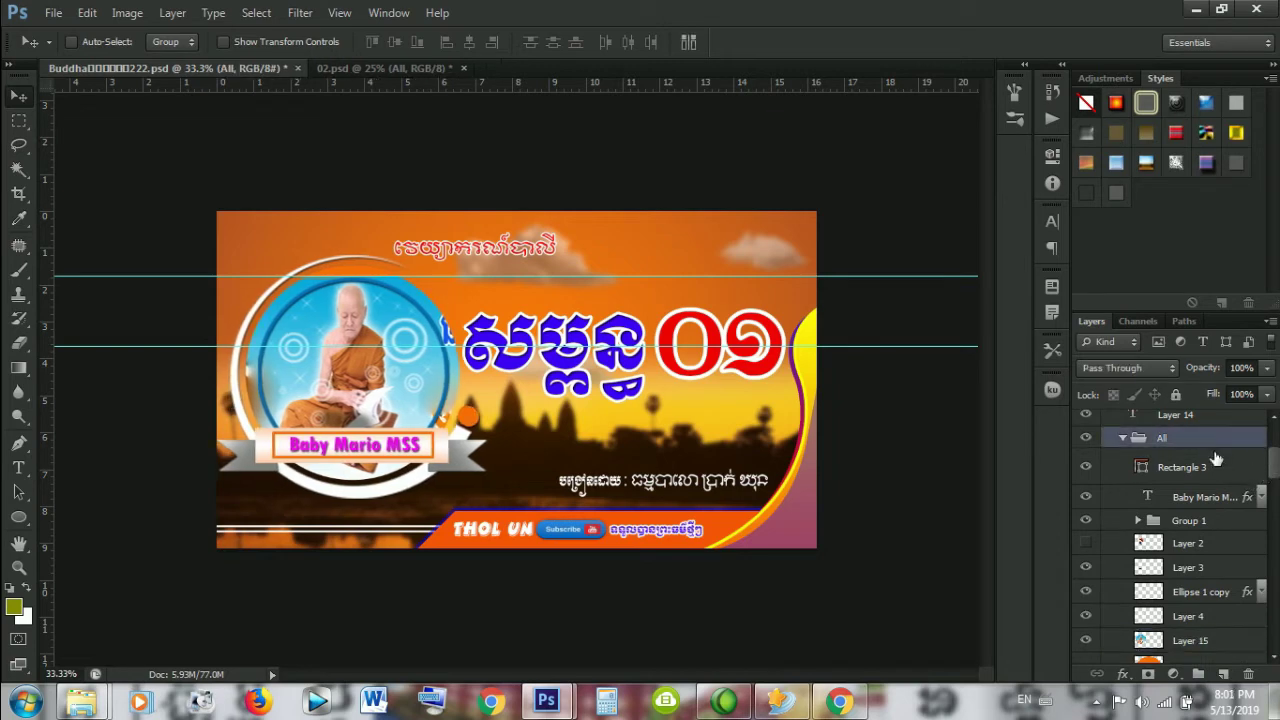
key("Down")
key("Down")
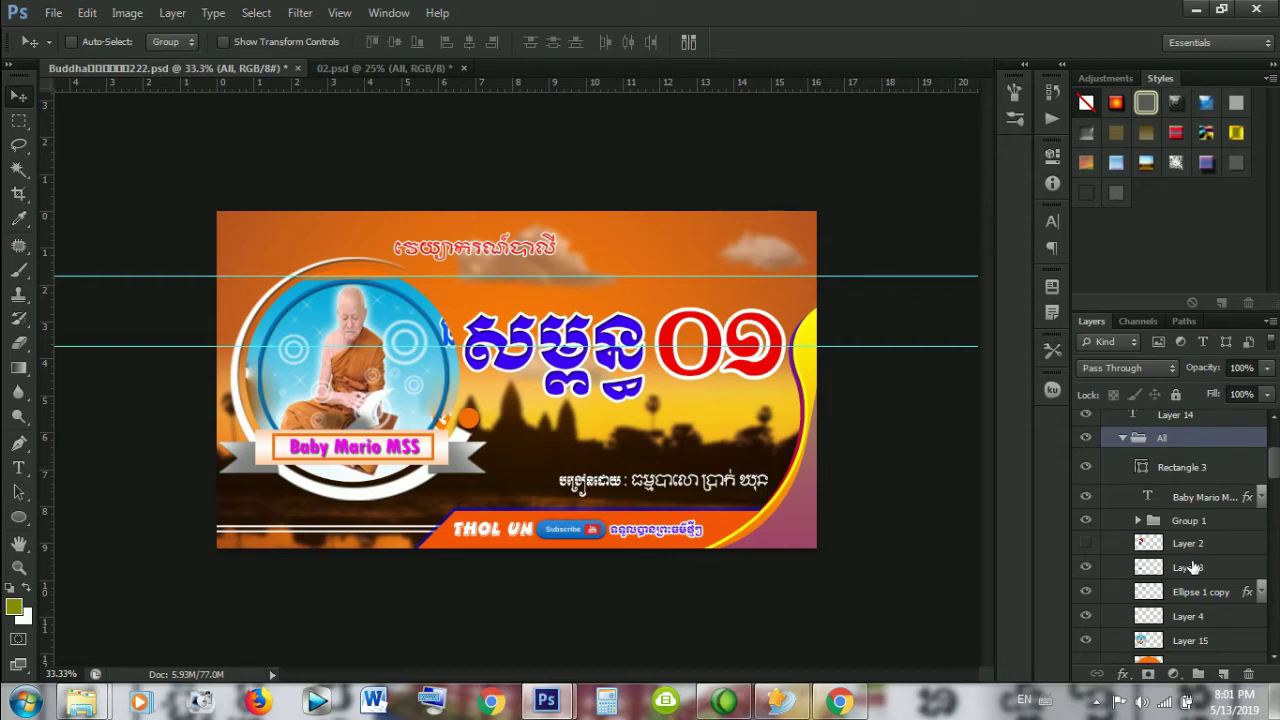
left_click(1200, 640)
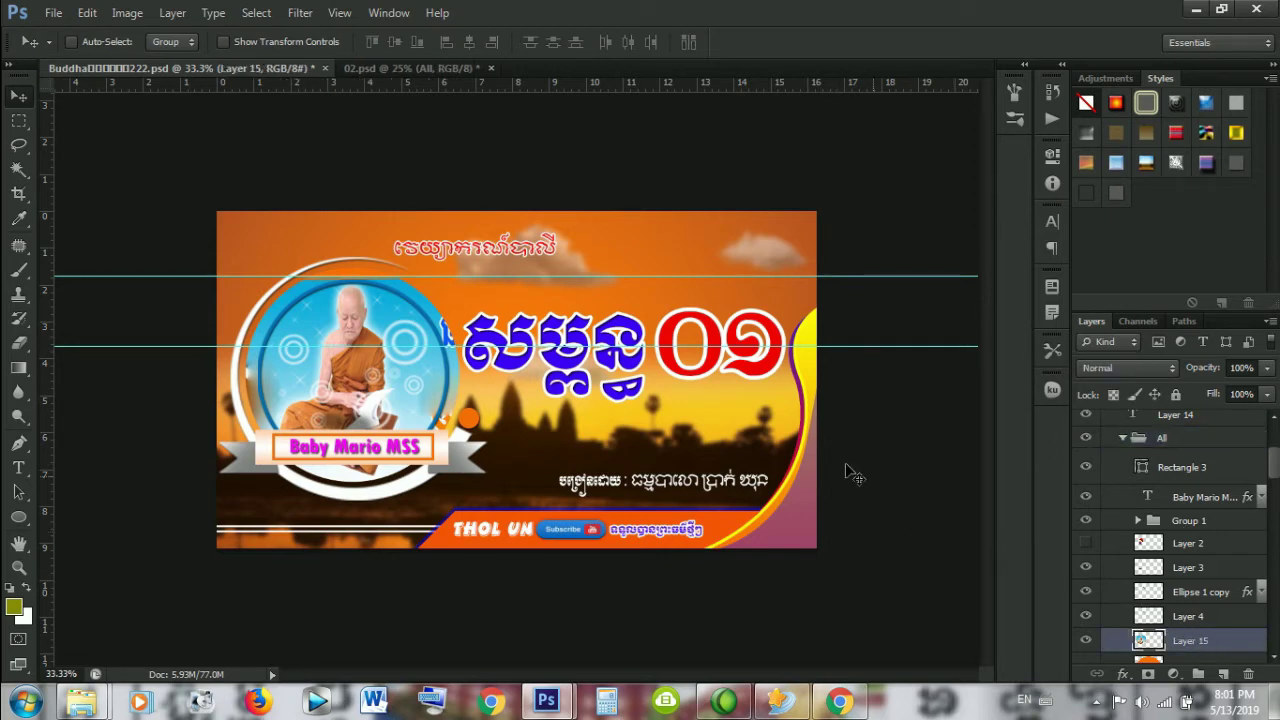
Step: Apply Hue/Saturation with Hue +7 and Saturation +16 to the Layer 15 monk photo
left_click(127, 12)
mouse_move(156, 60)
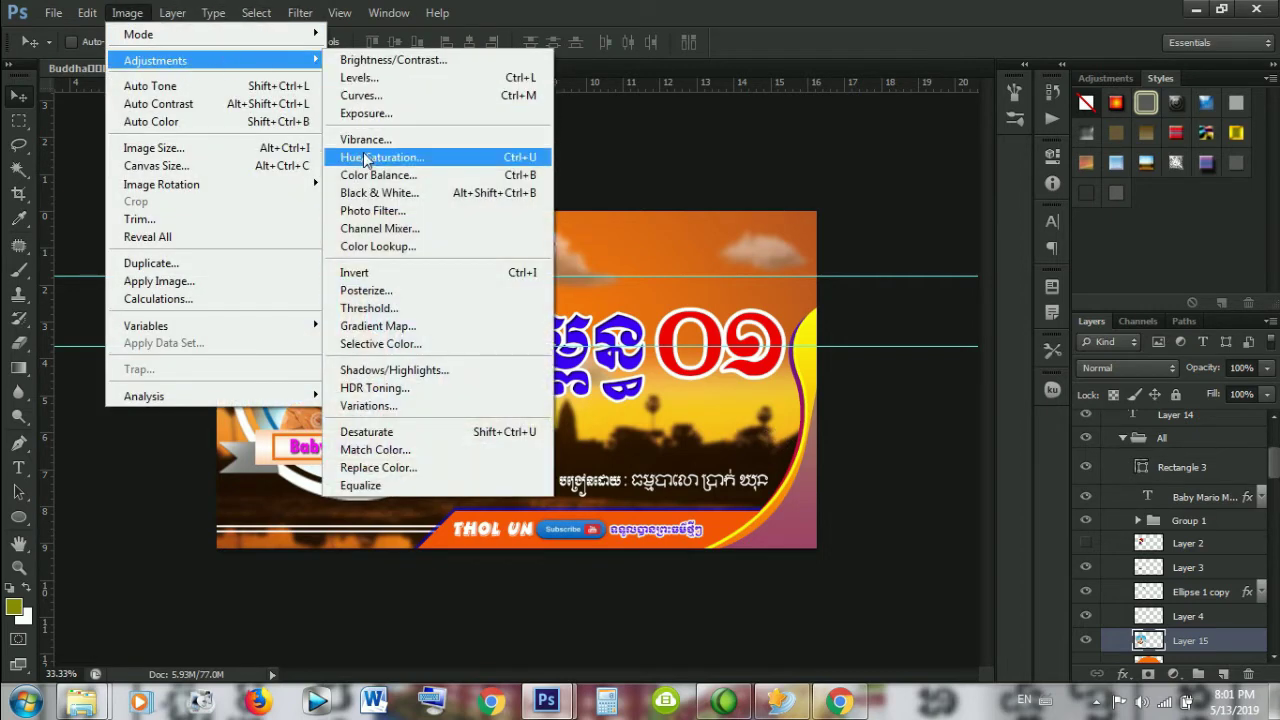
left_click(370, 158)
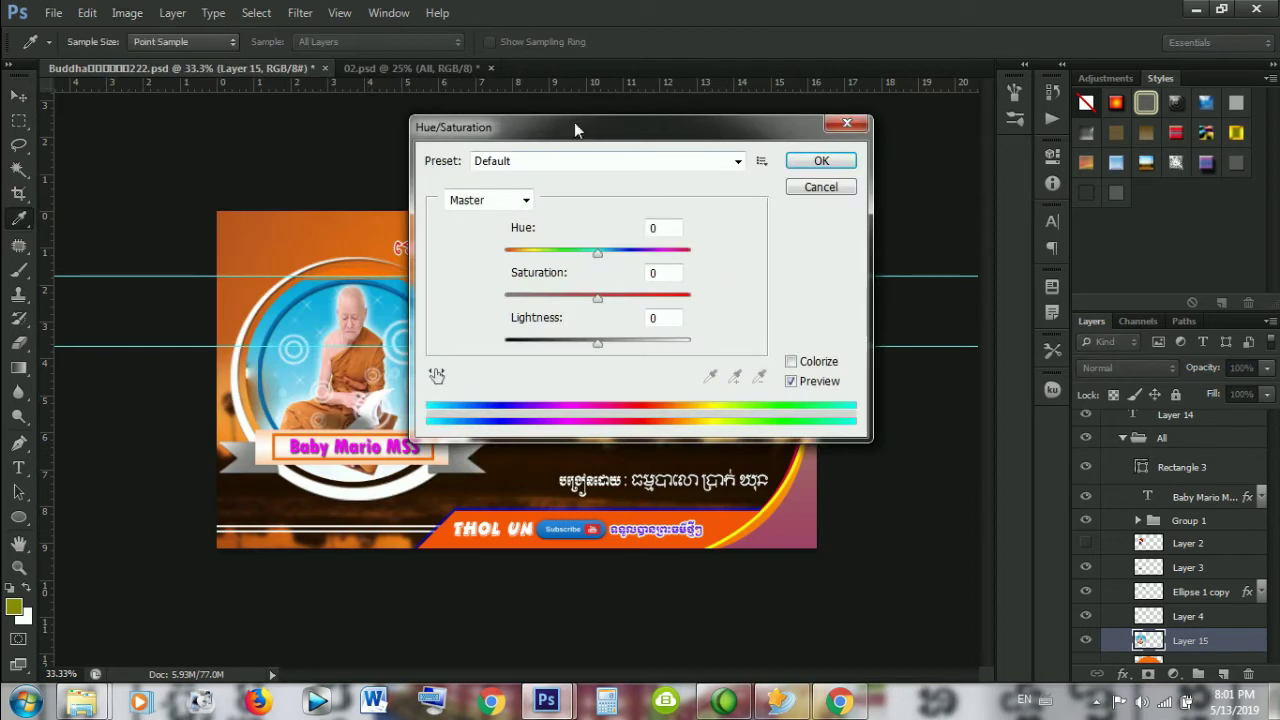
left_click_drag(580, 128, 707, 102)
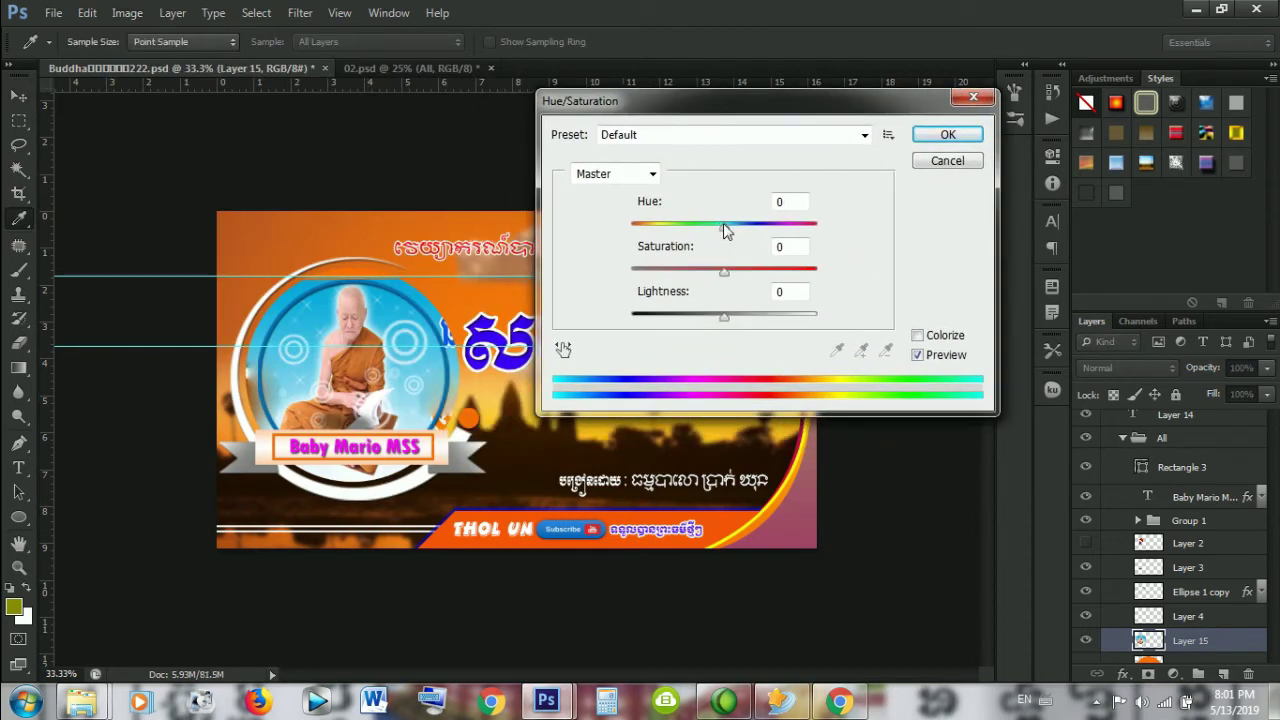
left_click_drag(731, 225, 732, 231)
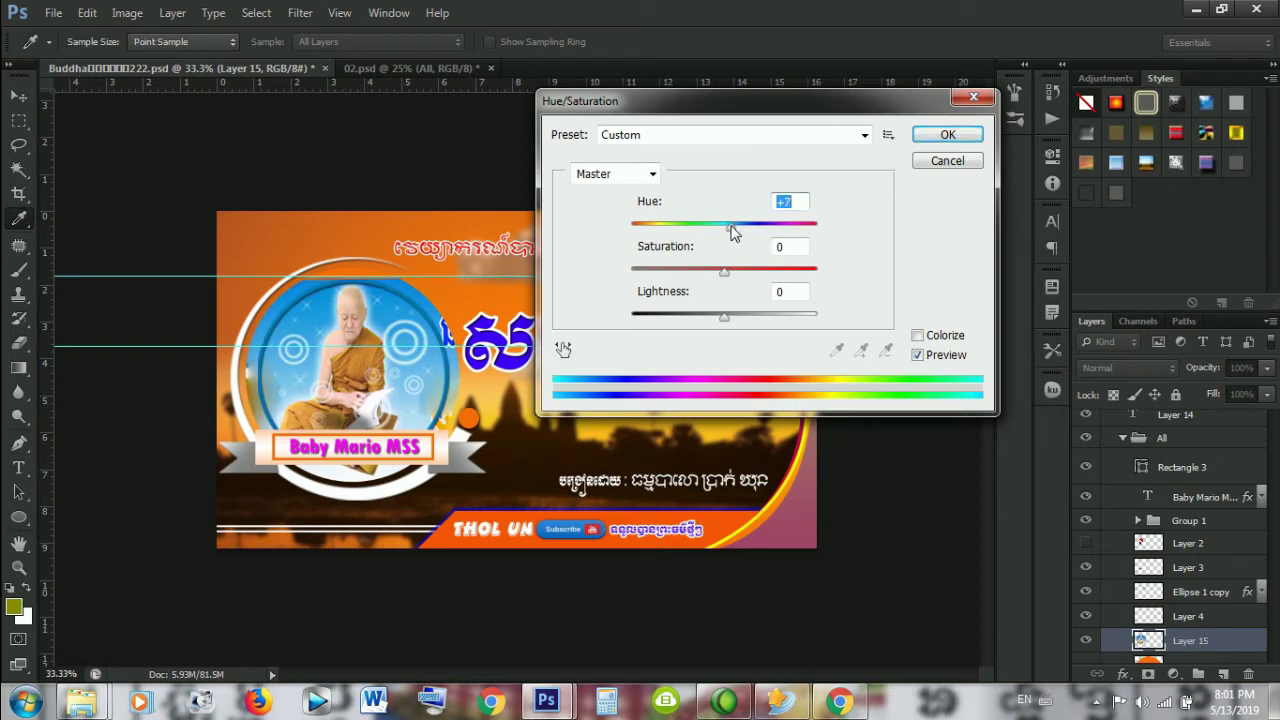
left_click(736, 270)
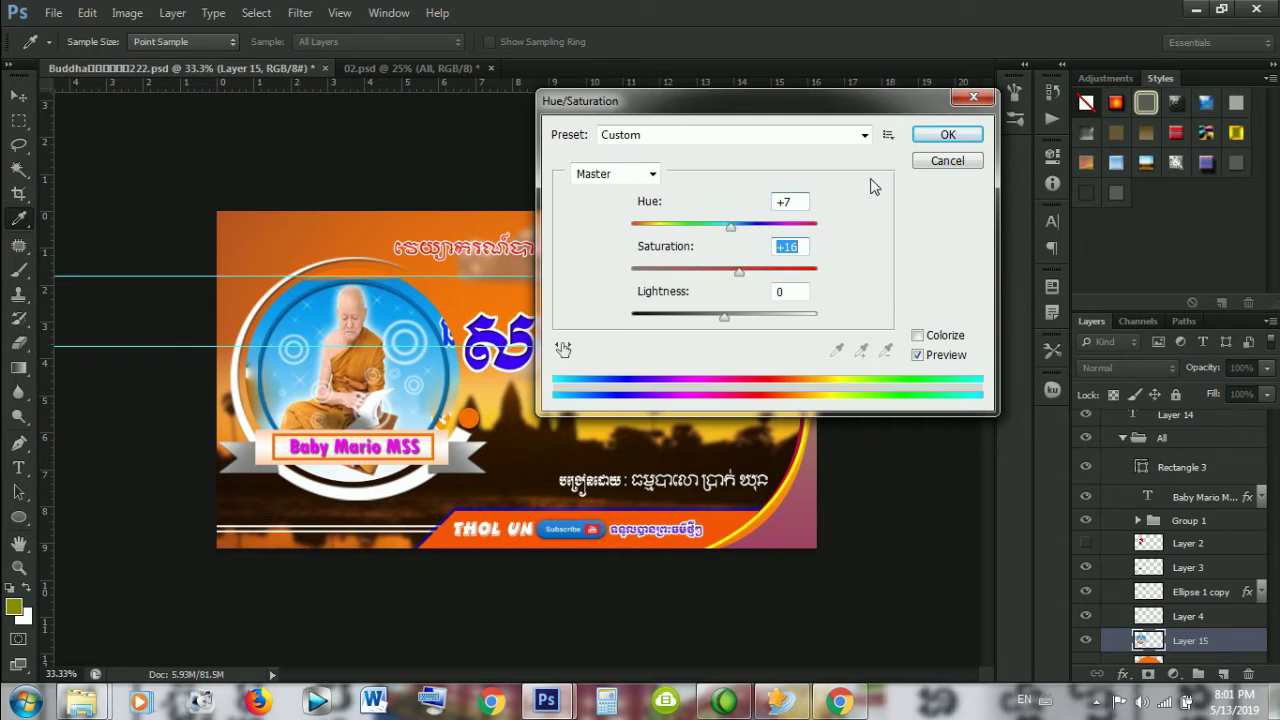
left_click(940, 136)
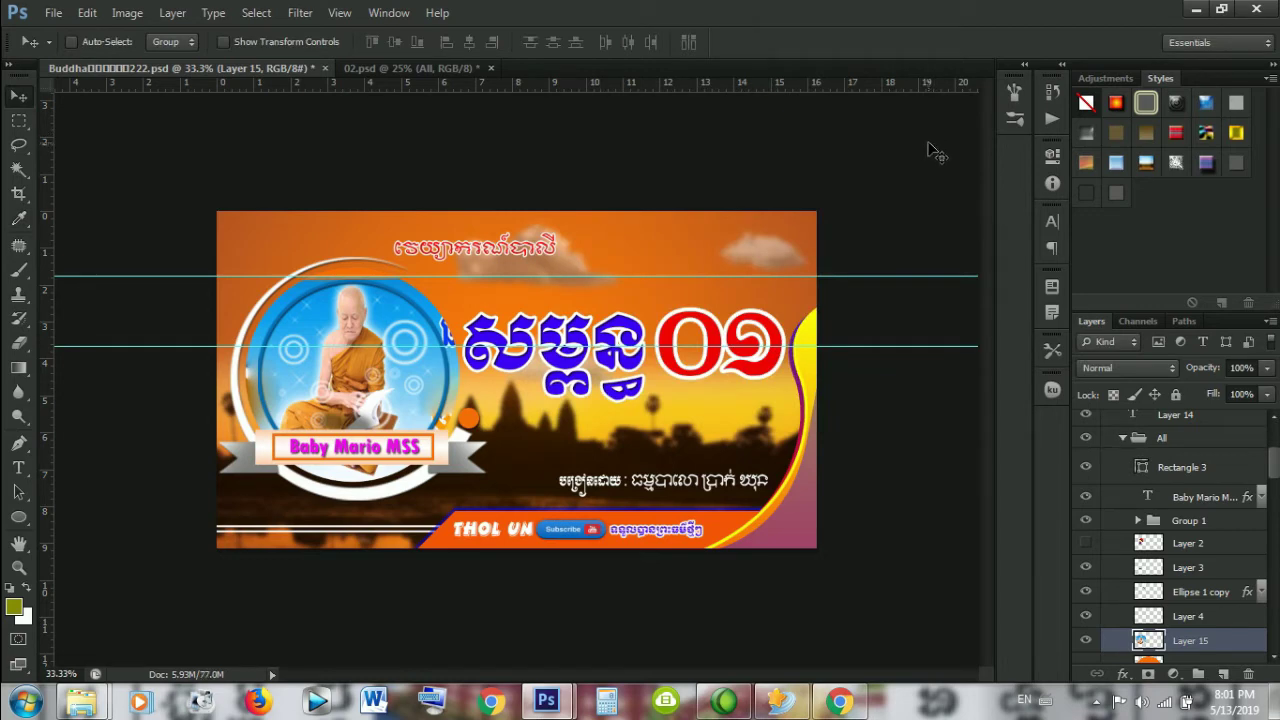
Step: Apply Levels with black input 44 to the monk photo, then zoom in to 50%
left_click(130, 13)
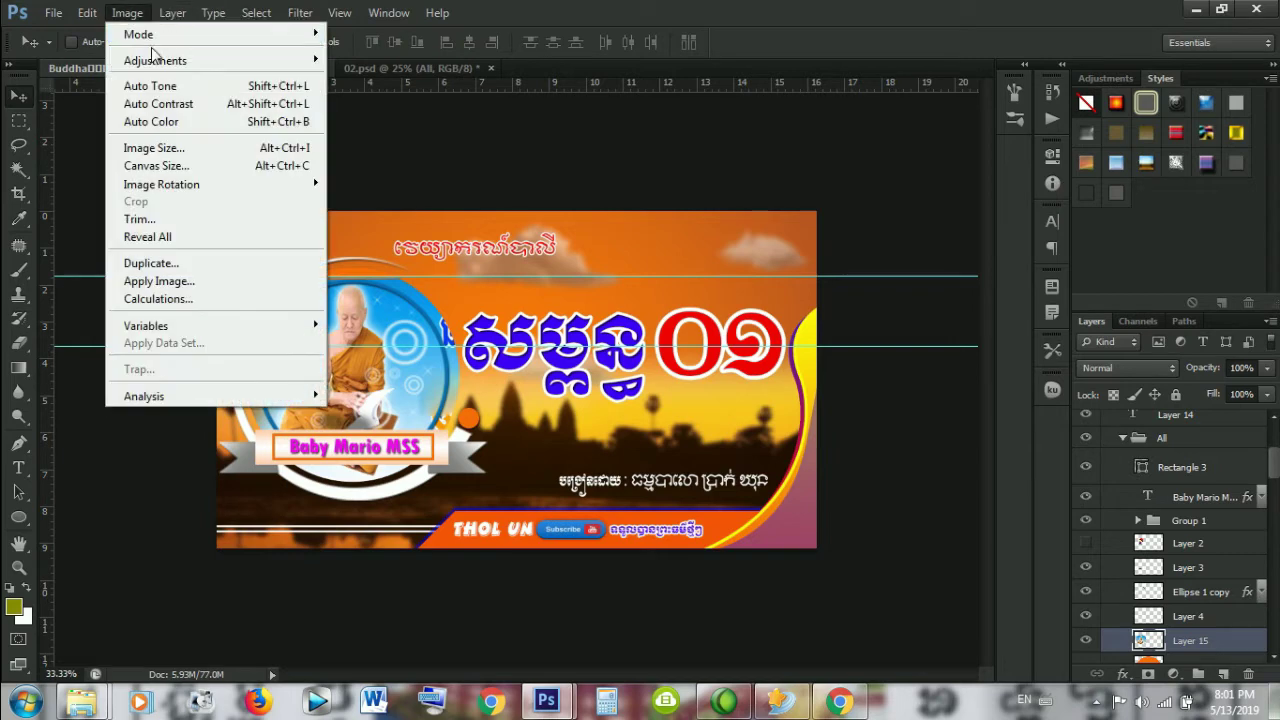
mouse_move(156, 61)
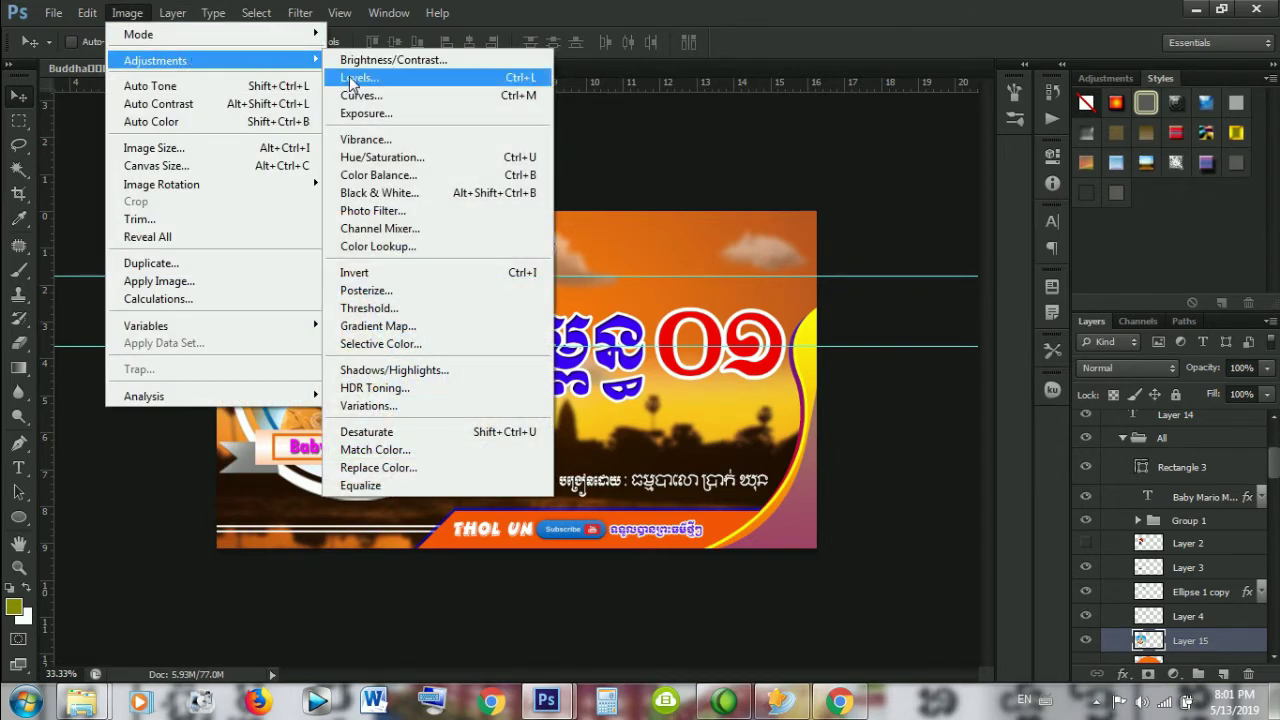
left_click(355, 78)
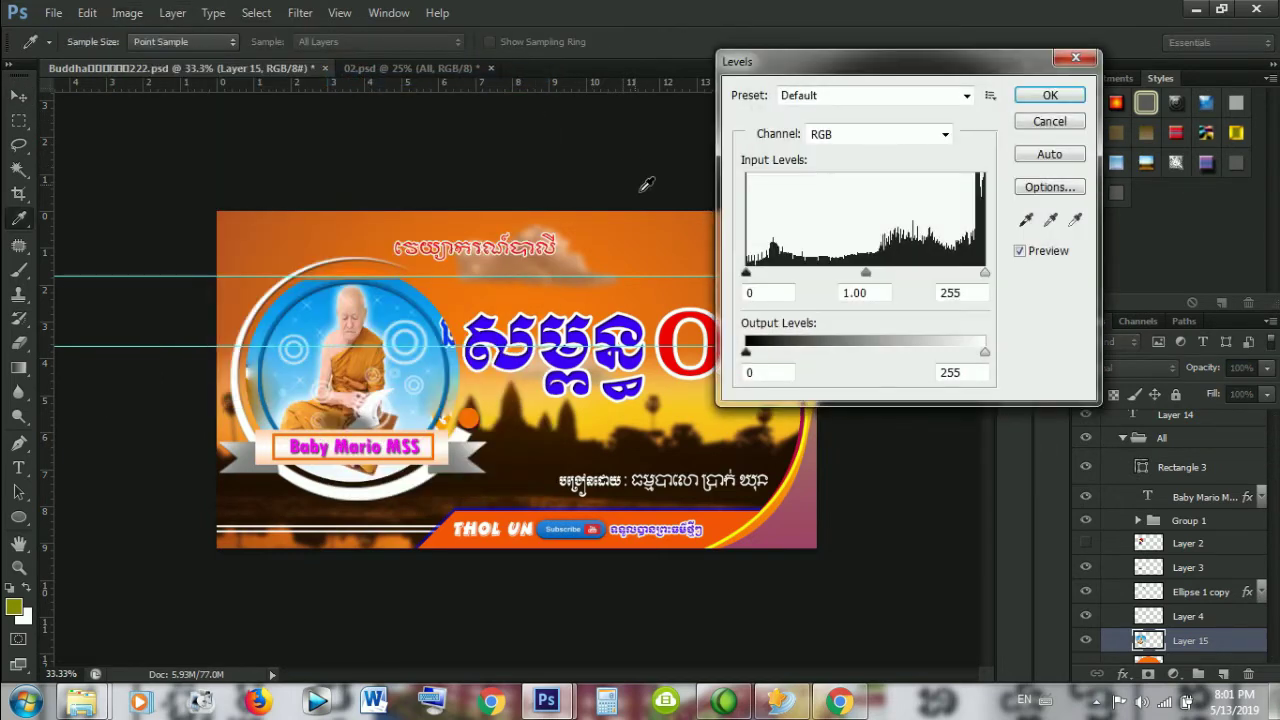
left_click_drag(746, 273, 753, 273)
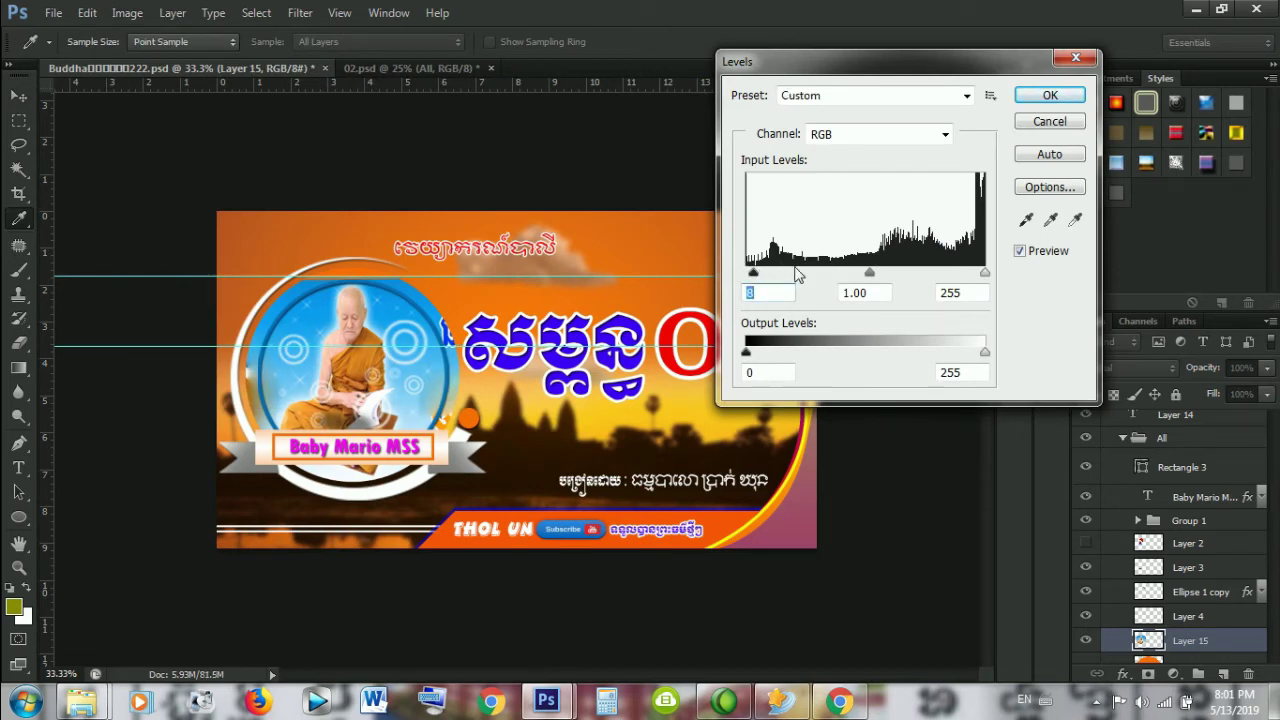
left_click_drag(753, 274, 779, 277)
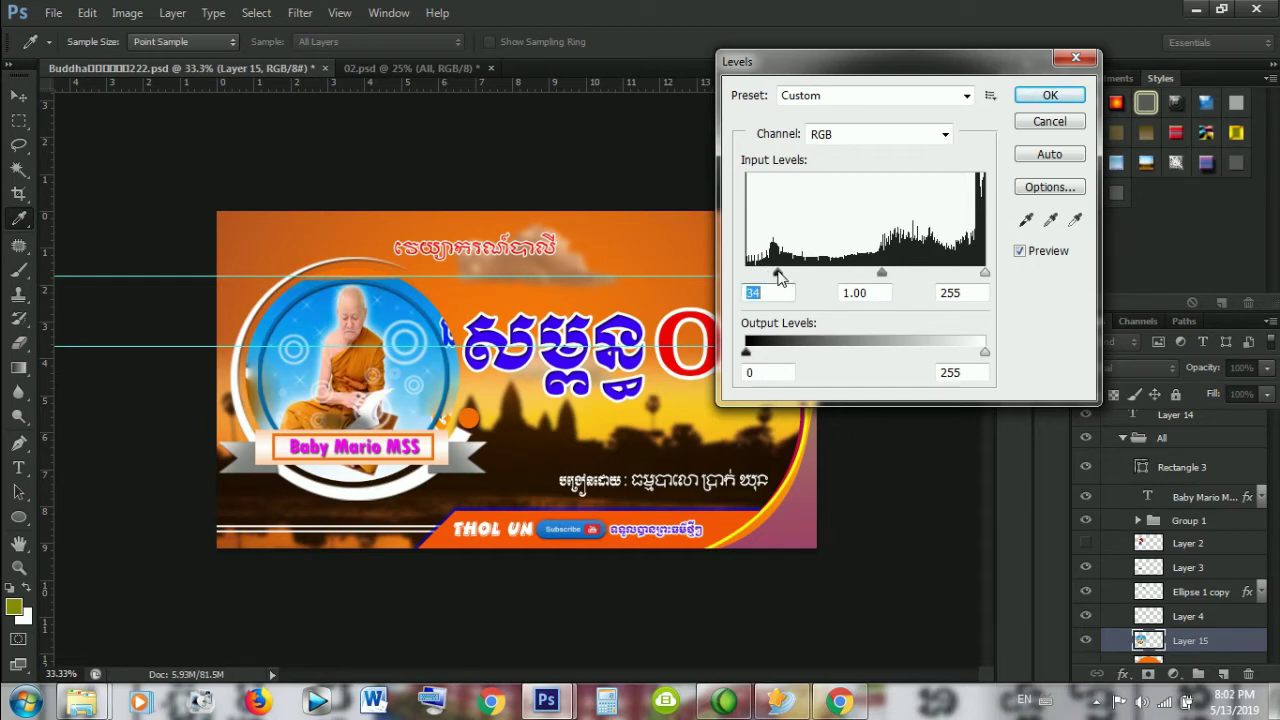
left_click_drag(781, 277, 789, 277)
left_click(1028, 95)
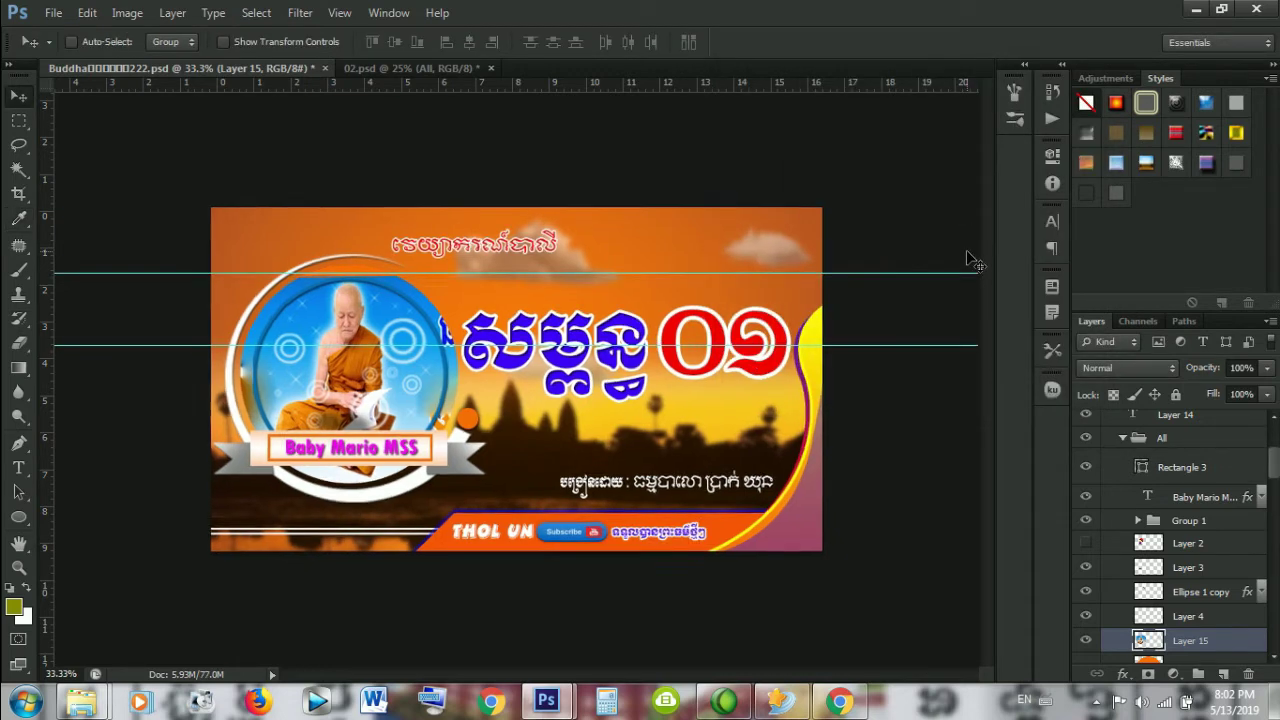
key("ctrl+plus")
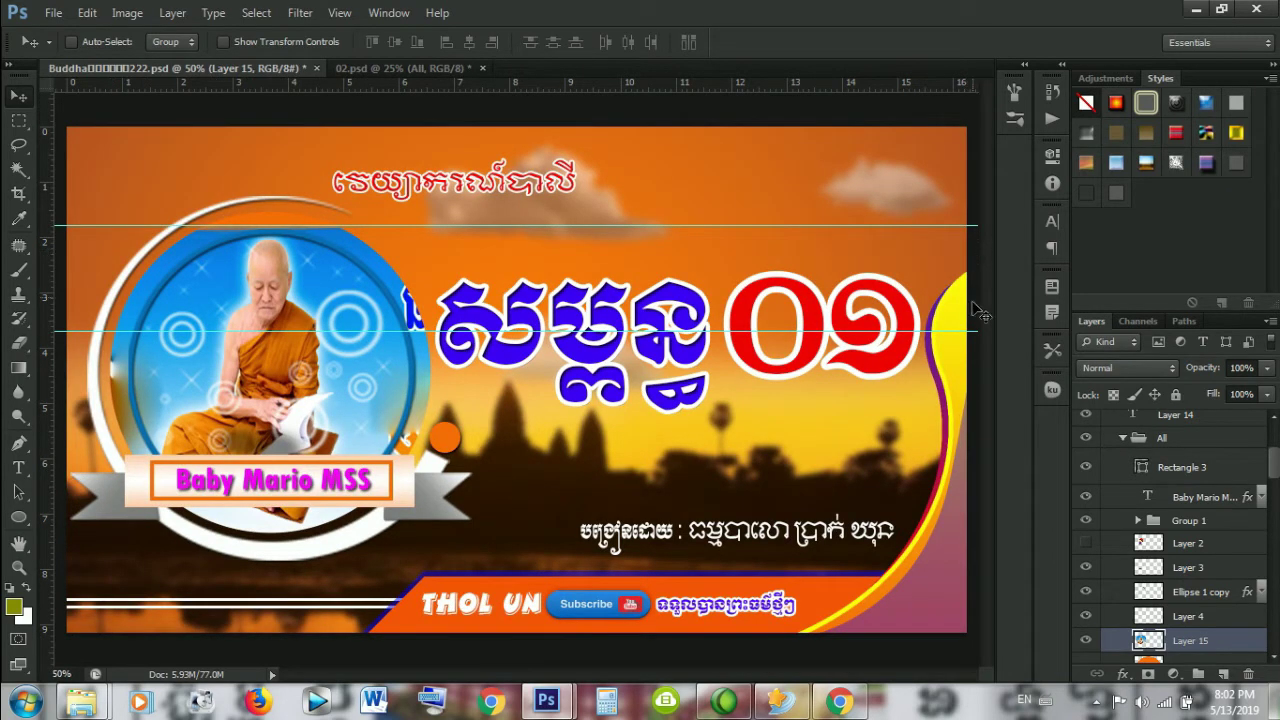
left_click(1086, 617)
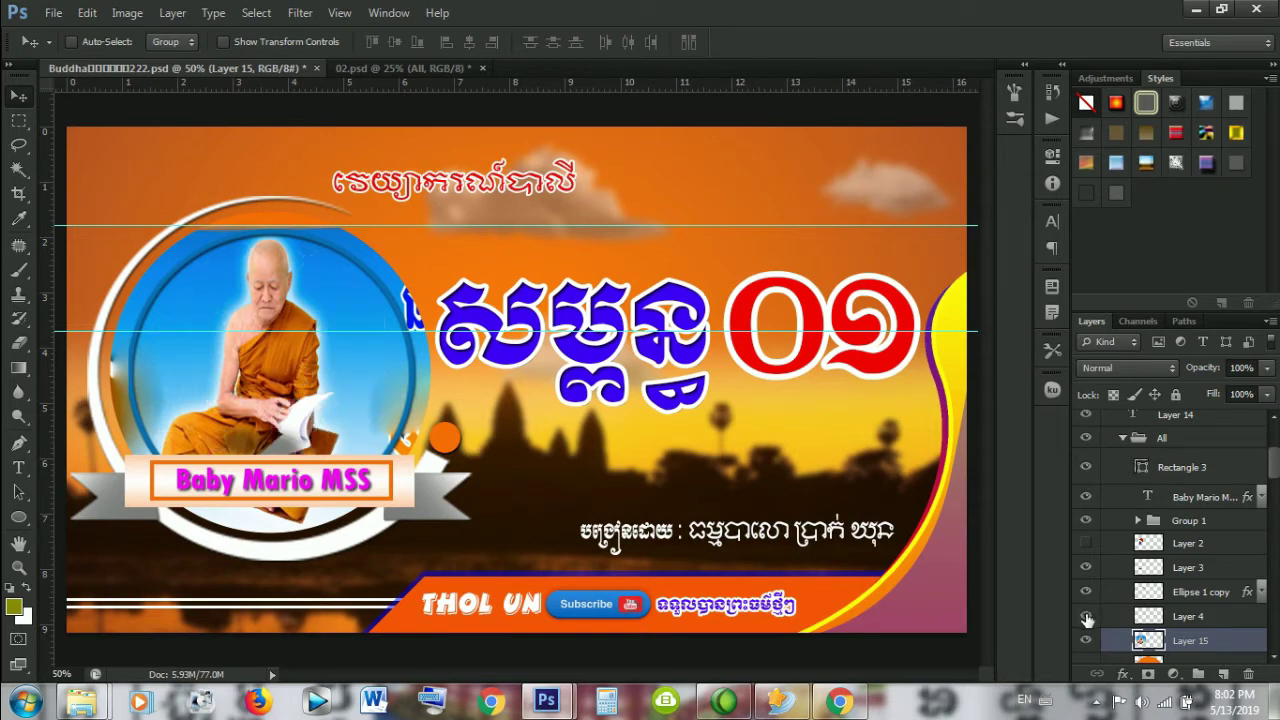
left_click(1086, 617)
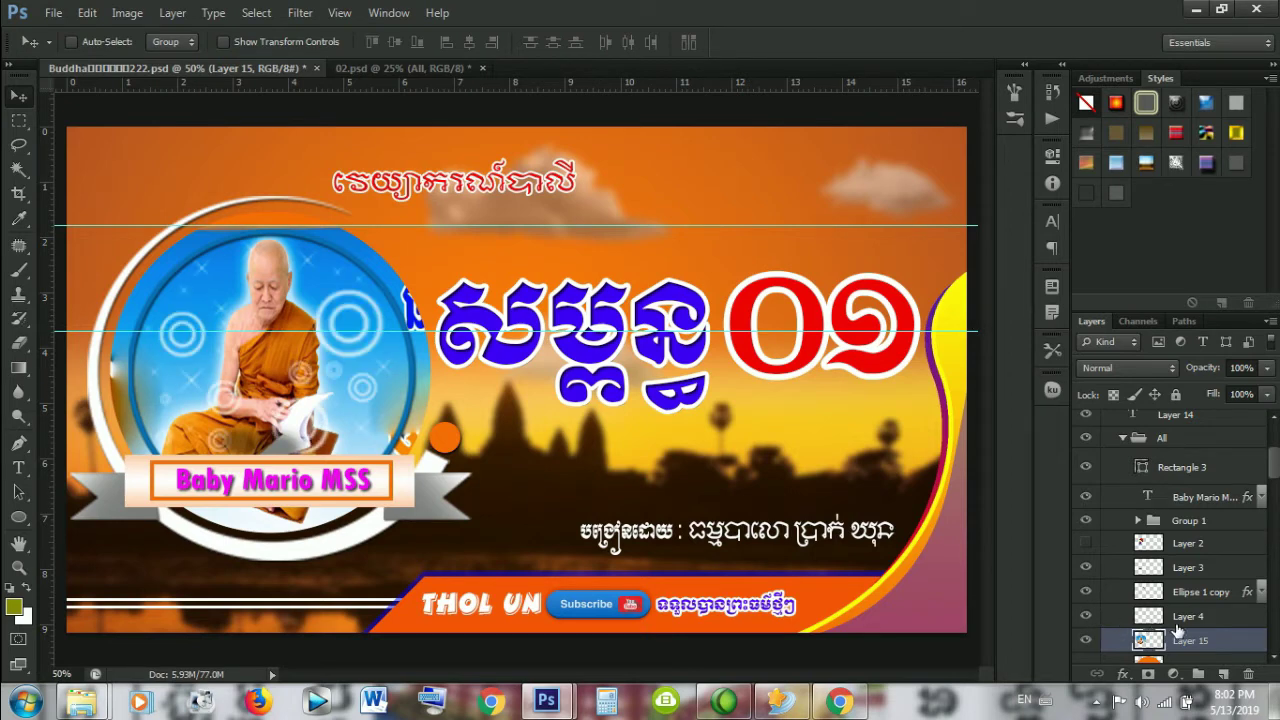
left_click(1218, 618)
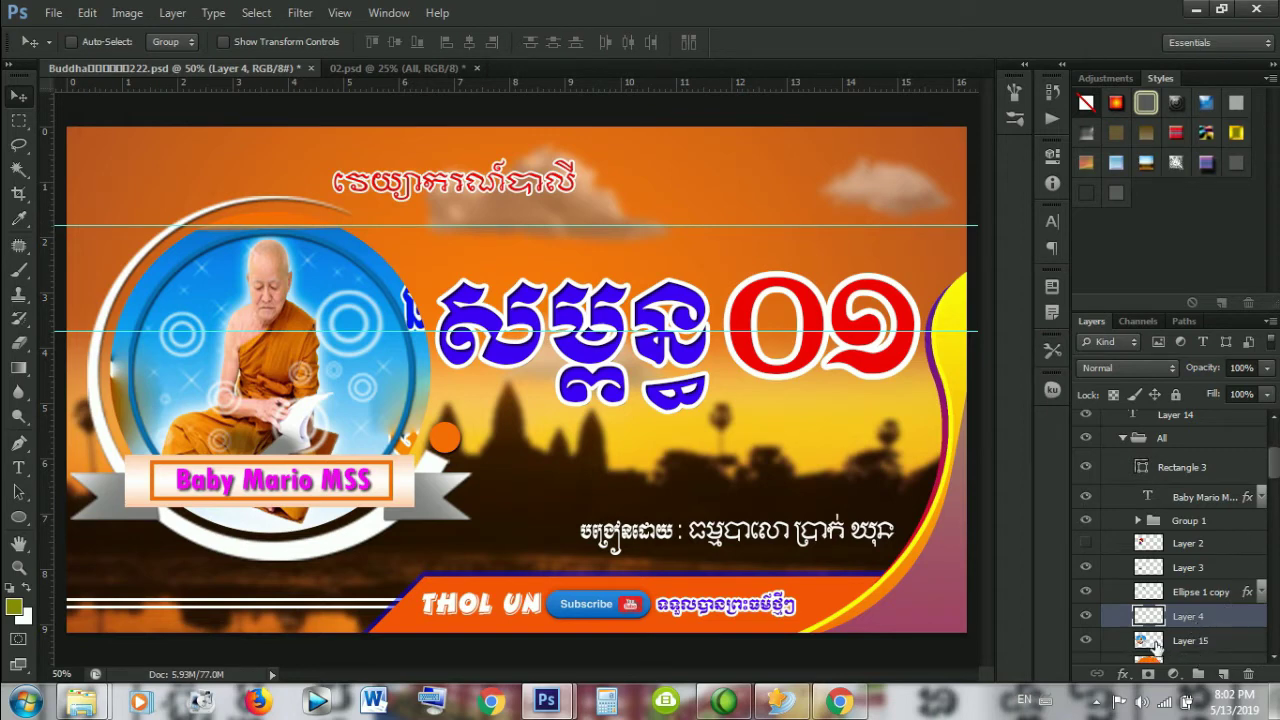
Step: Lower Layer 4's ring and sparkle decorations to 22% opacity
left_click(1266, 368)
left_click_drag(1266, 388, 1221, 388)
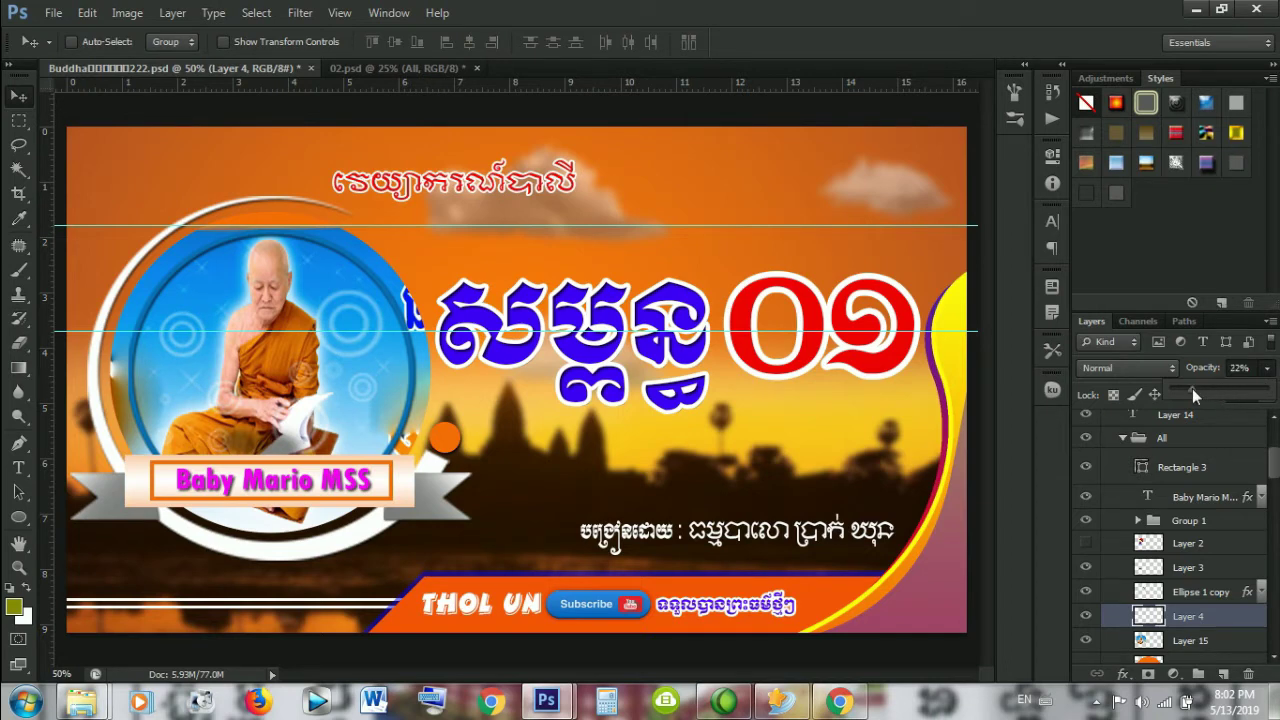
left_click_drag(1192, 388, 1187, 385)
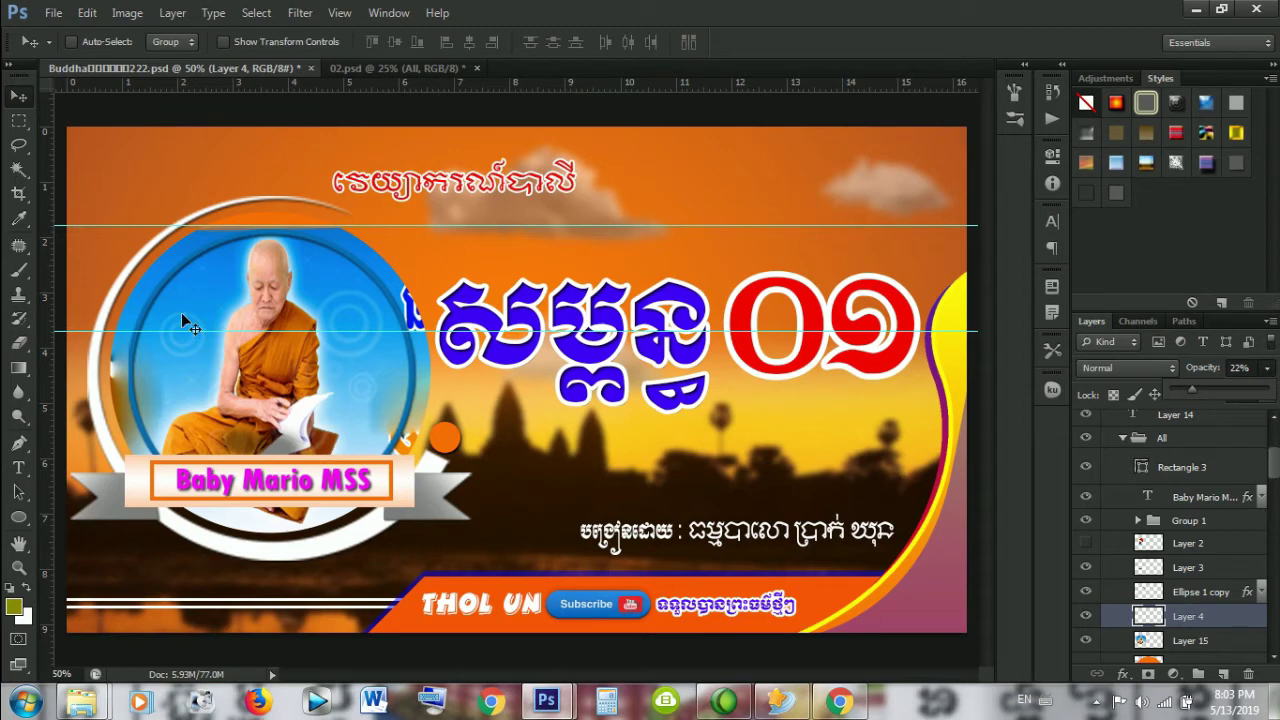
left_click(1086, 593)
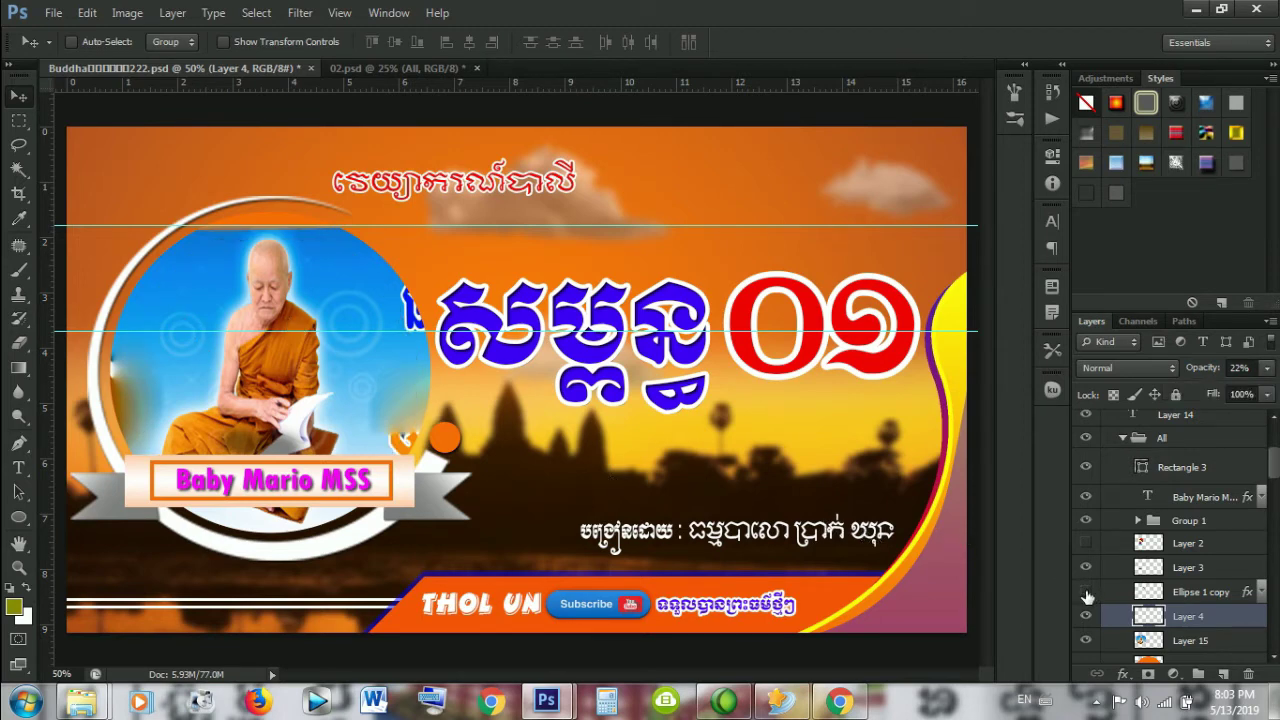
left_click(1087, 593)
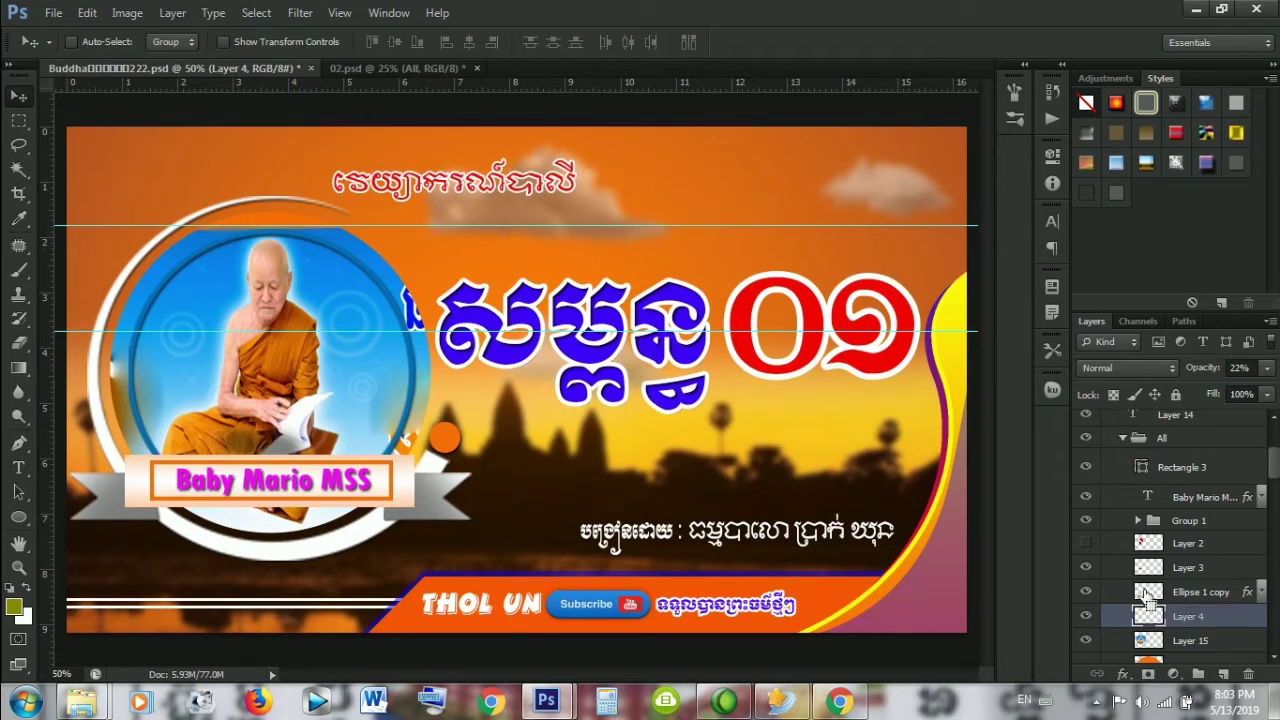
left_click(1148, 594, "ctrl")
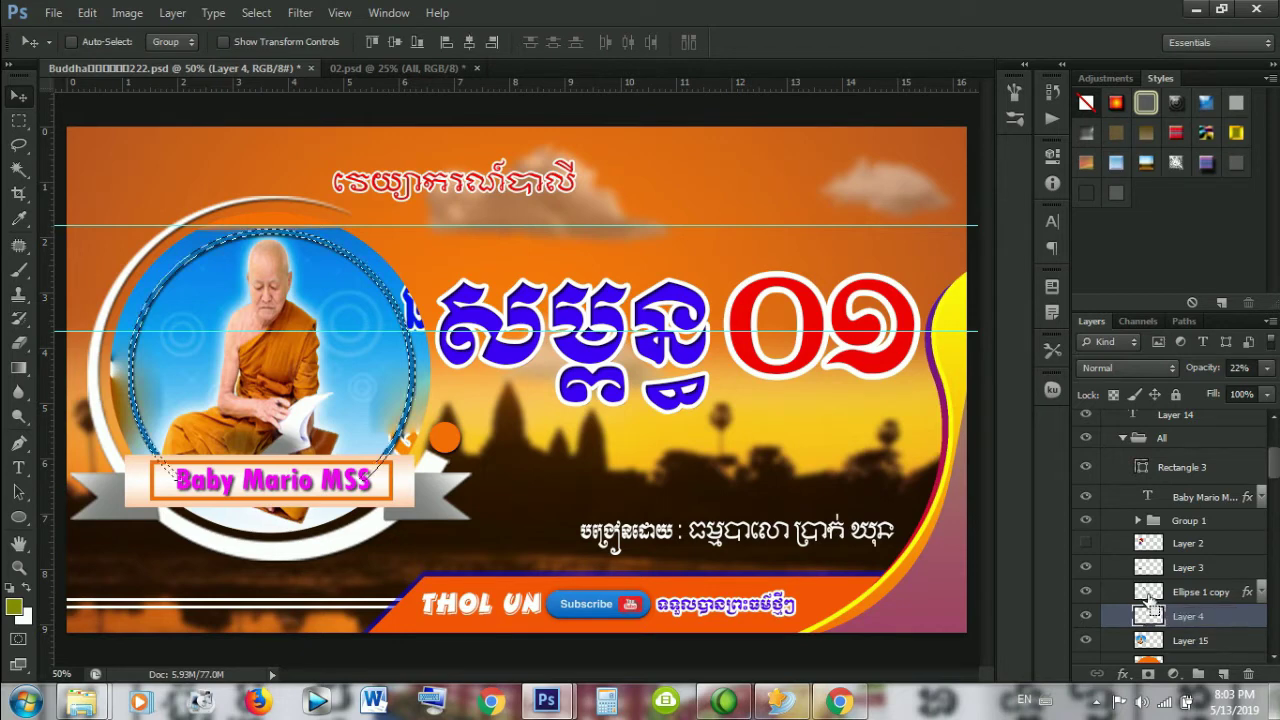
left_click(1187, 642, "shift")
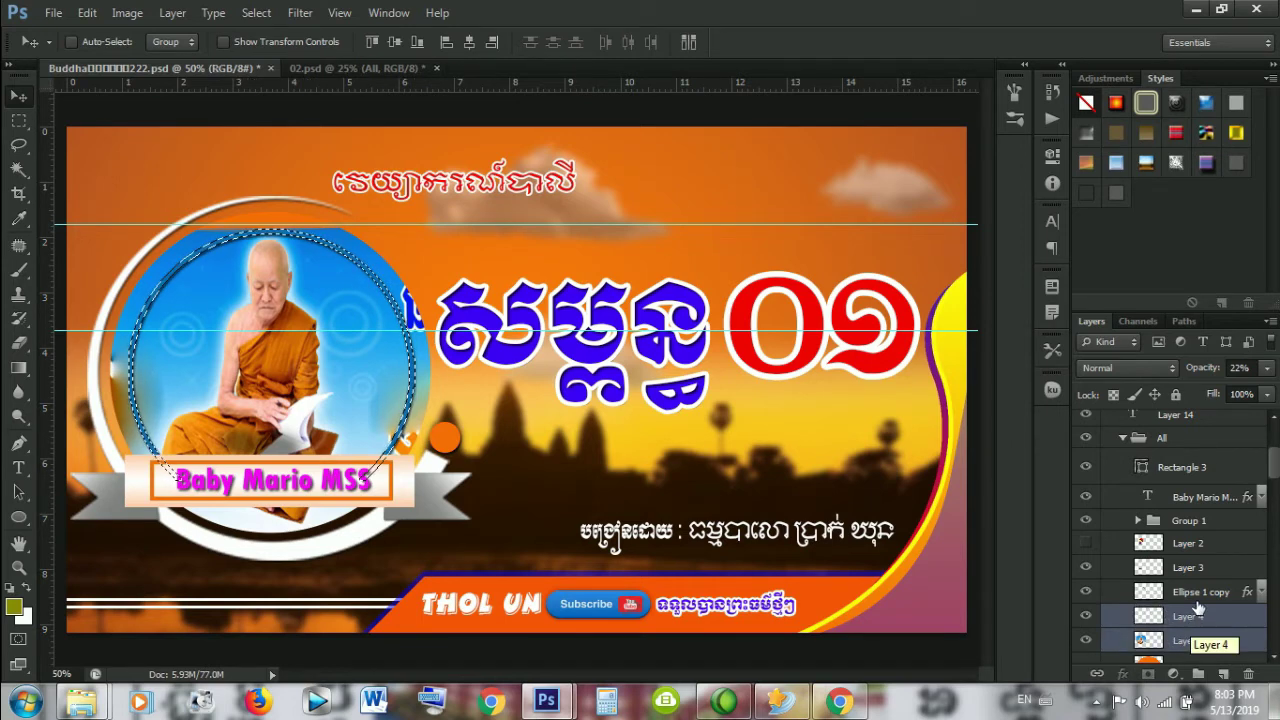
left_click(1195, 592, "ctrl")
left_click(1192, 615, "ctrl")
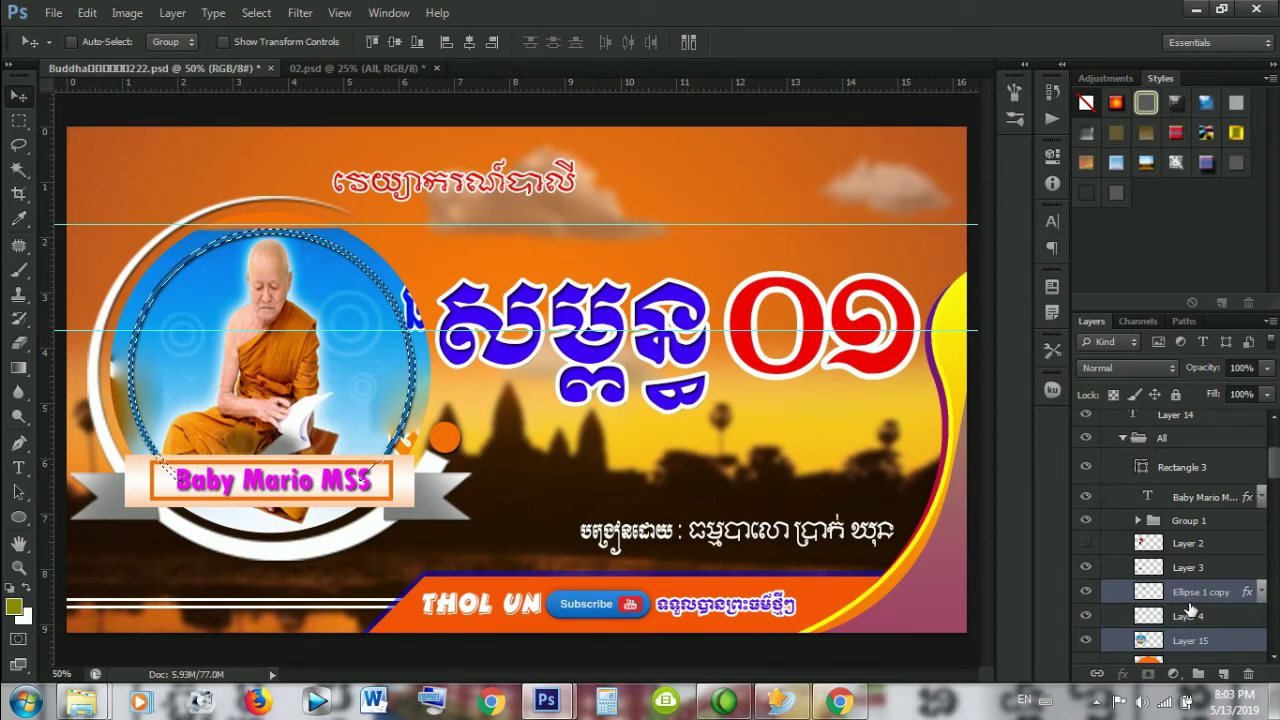
left_click(1192, 598, "ctrl")
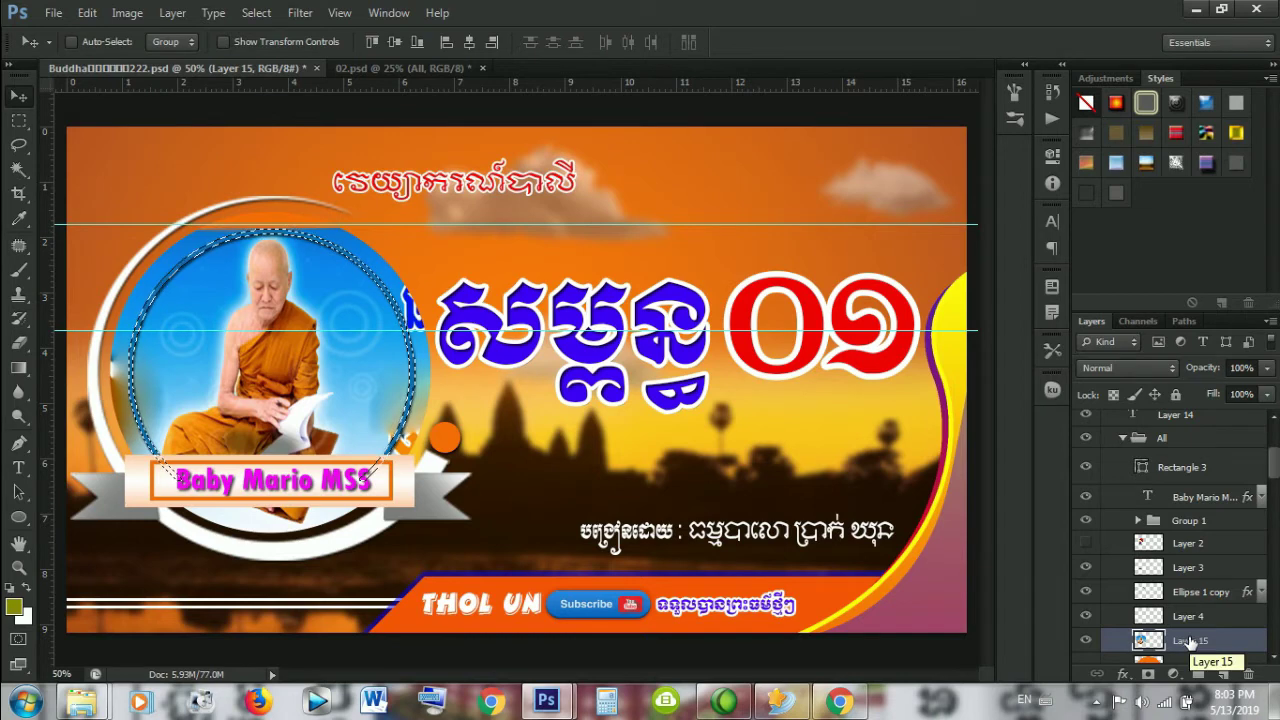
key("ctrl+j")
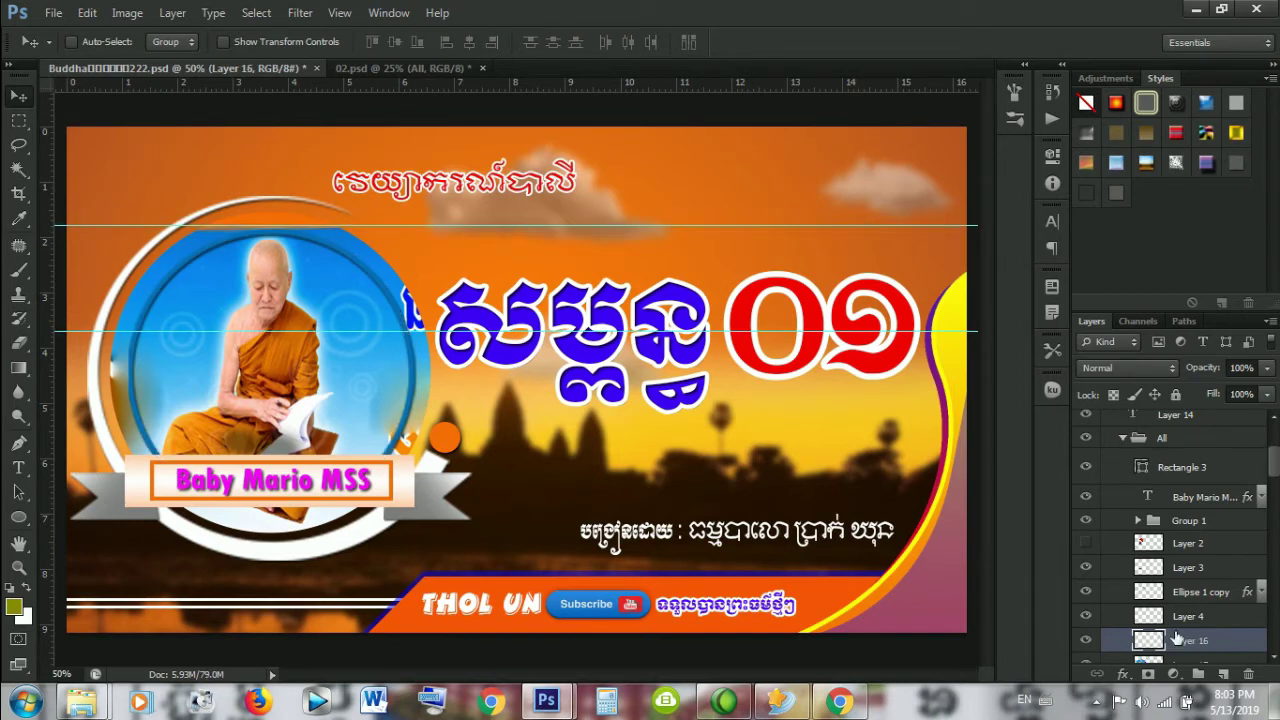
scroll(1104, 648, "down", 1)
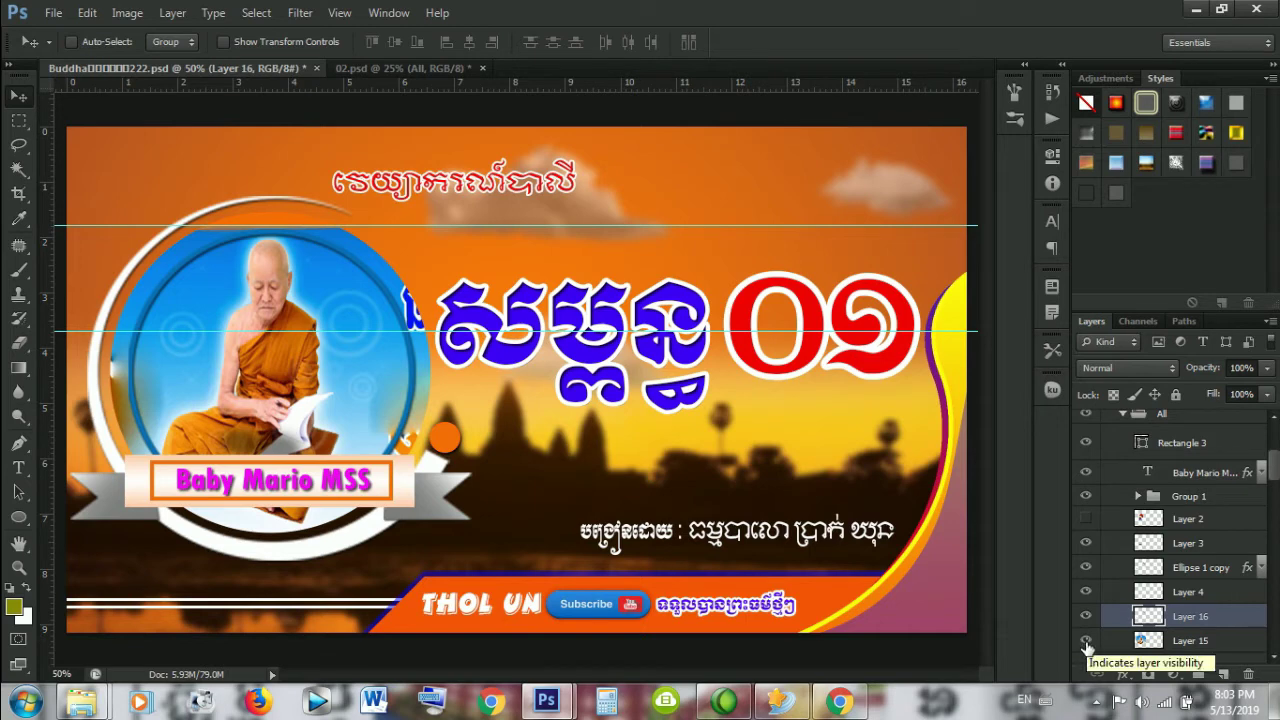
left_click(1087, 642)
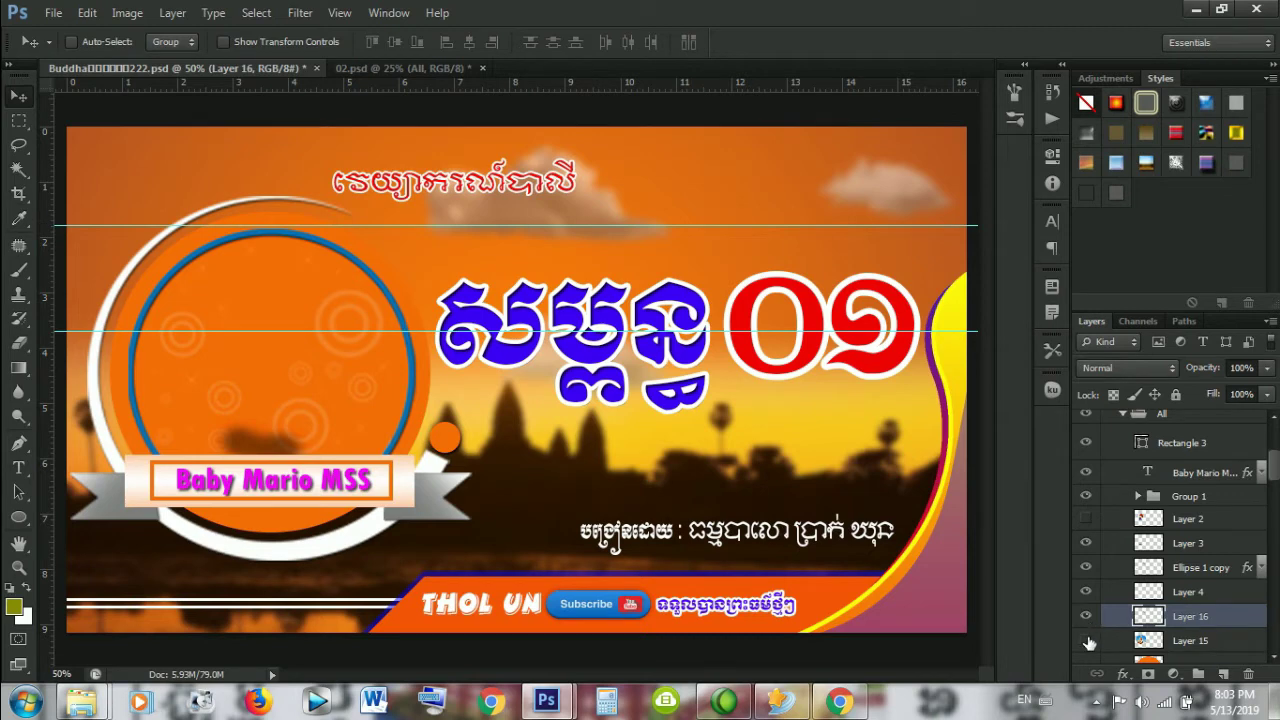
left_click(1087, 642)
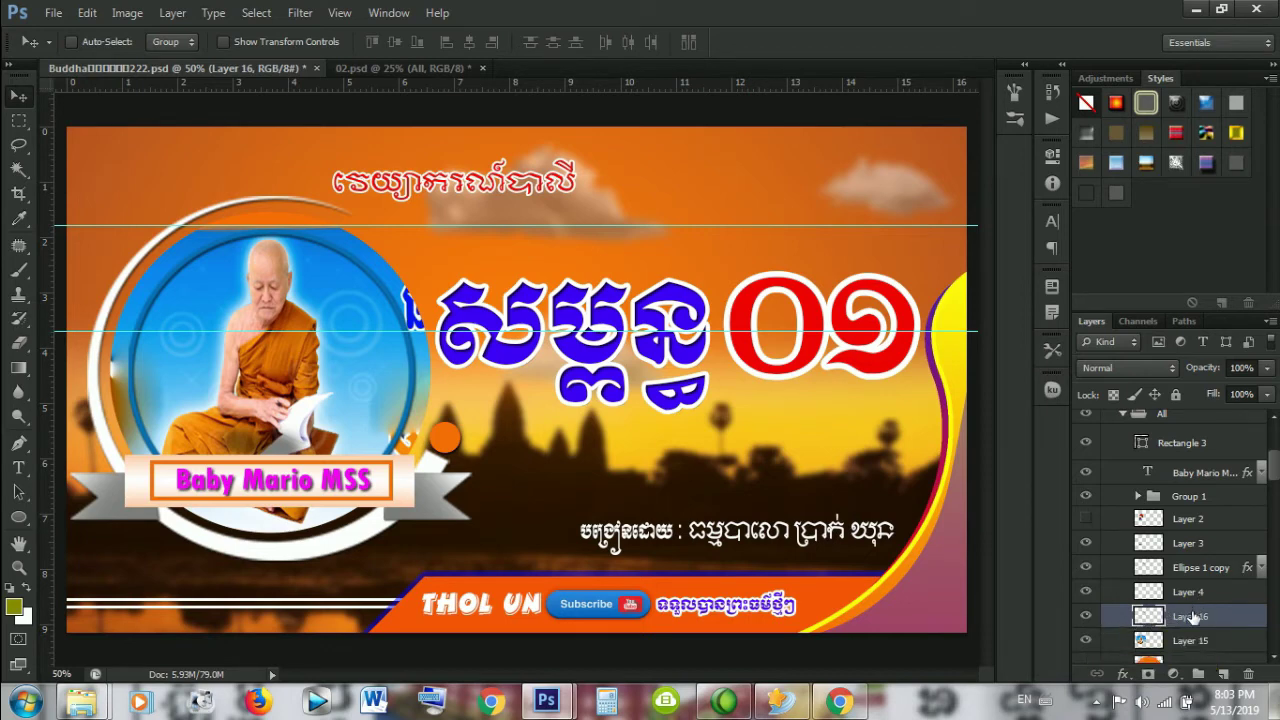
key("ctrl+e")
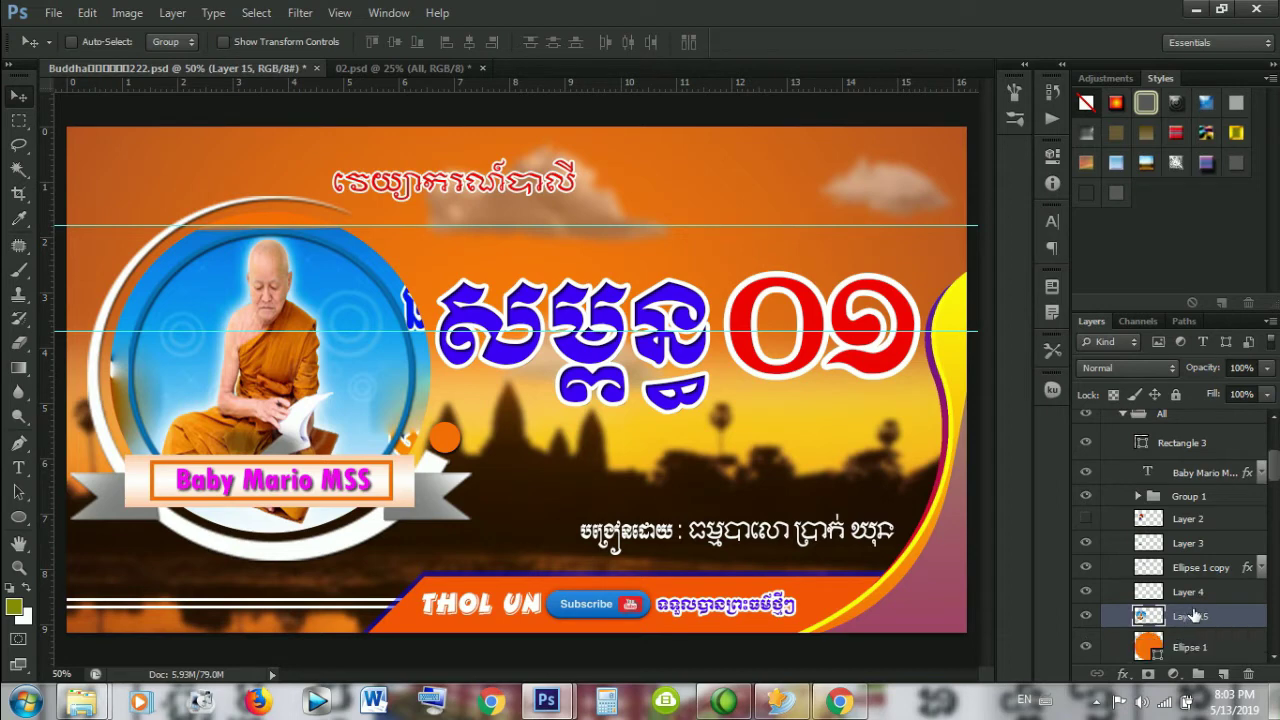
left_click(1172, 595)
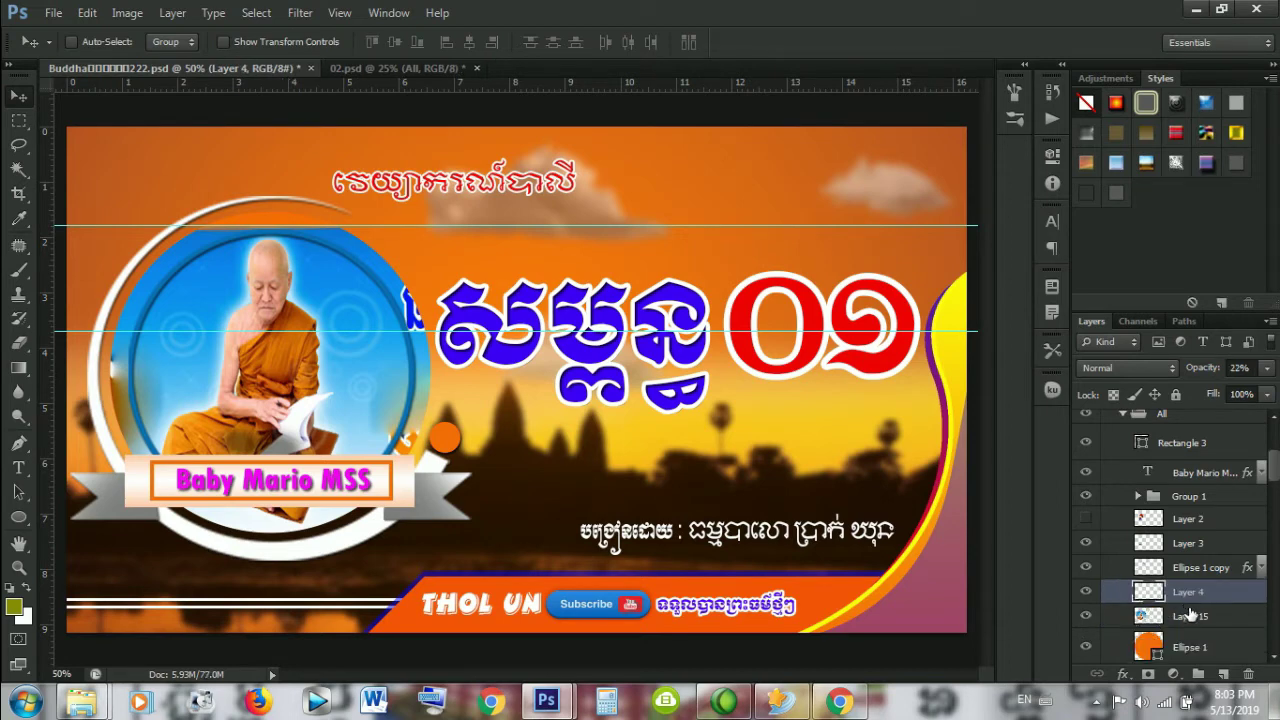
left_click(1192, 616)
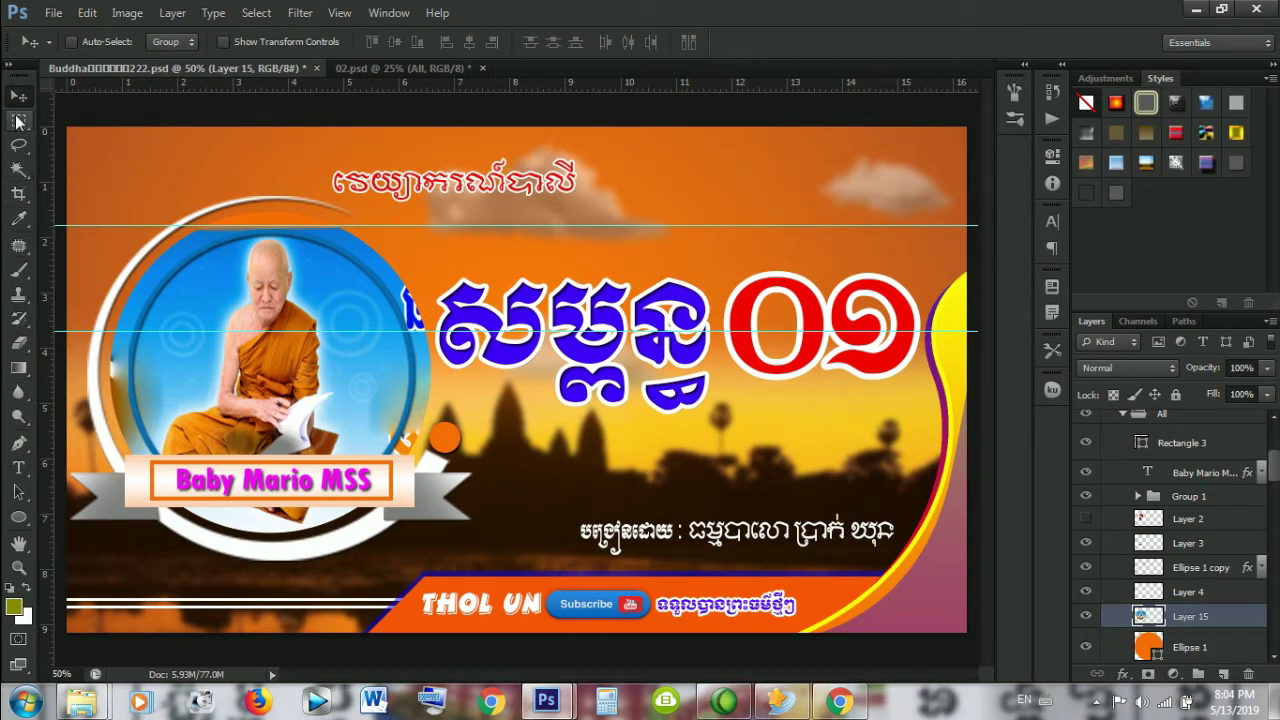
Step: Copy a 5.13 cm circular selection of the monk photo to Layer 16 and hide Layer 15
left_click(18, 120)
left_click(122, 135)
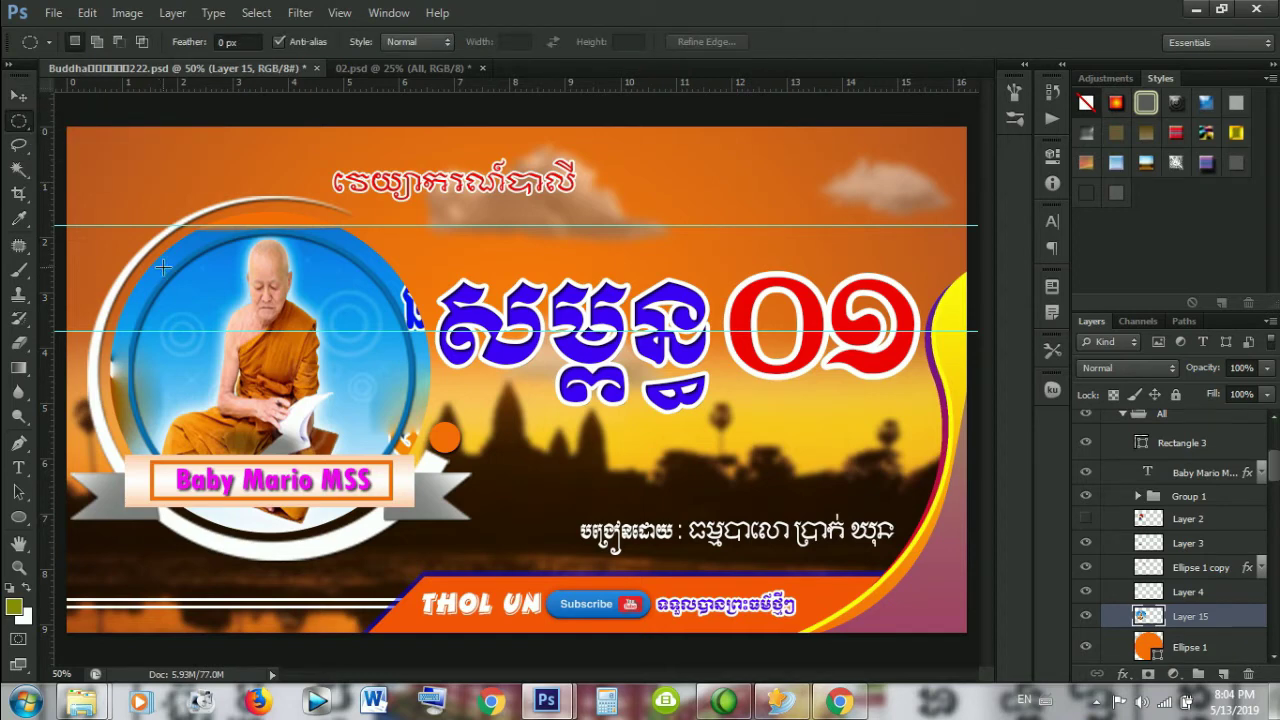
left_click_drag(181, 283, 368, 463)
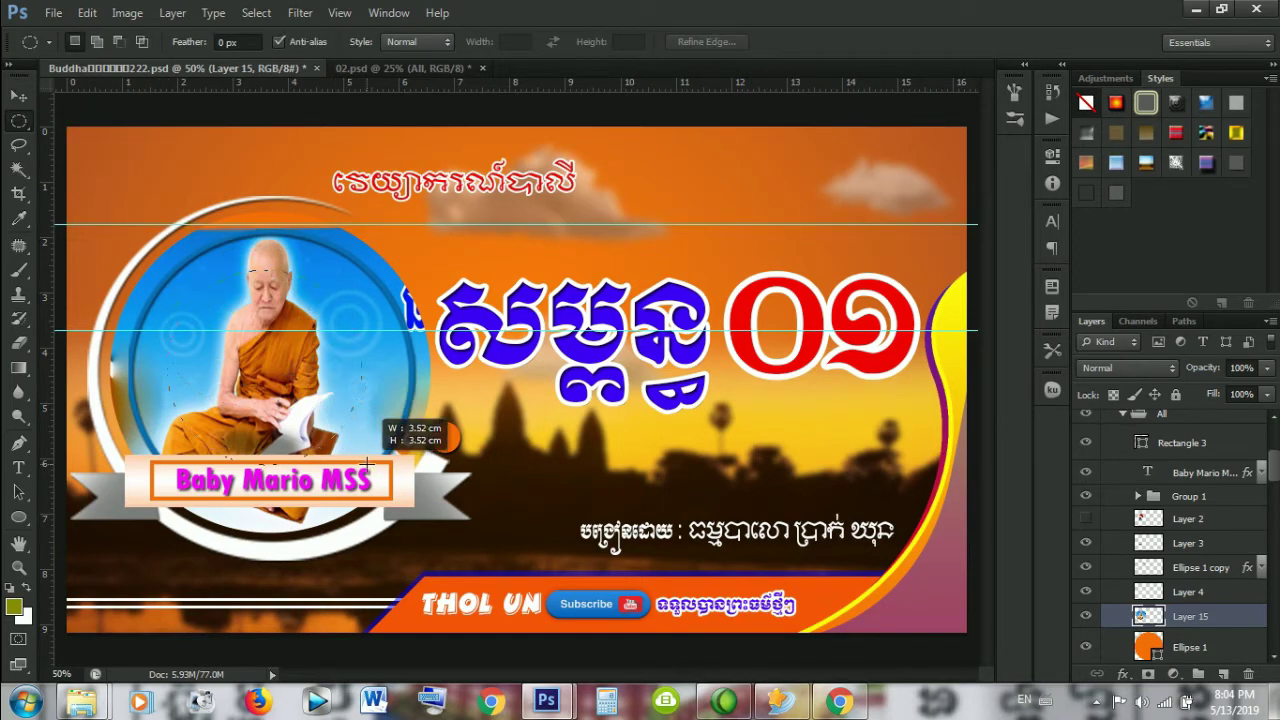
key("space")
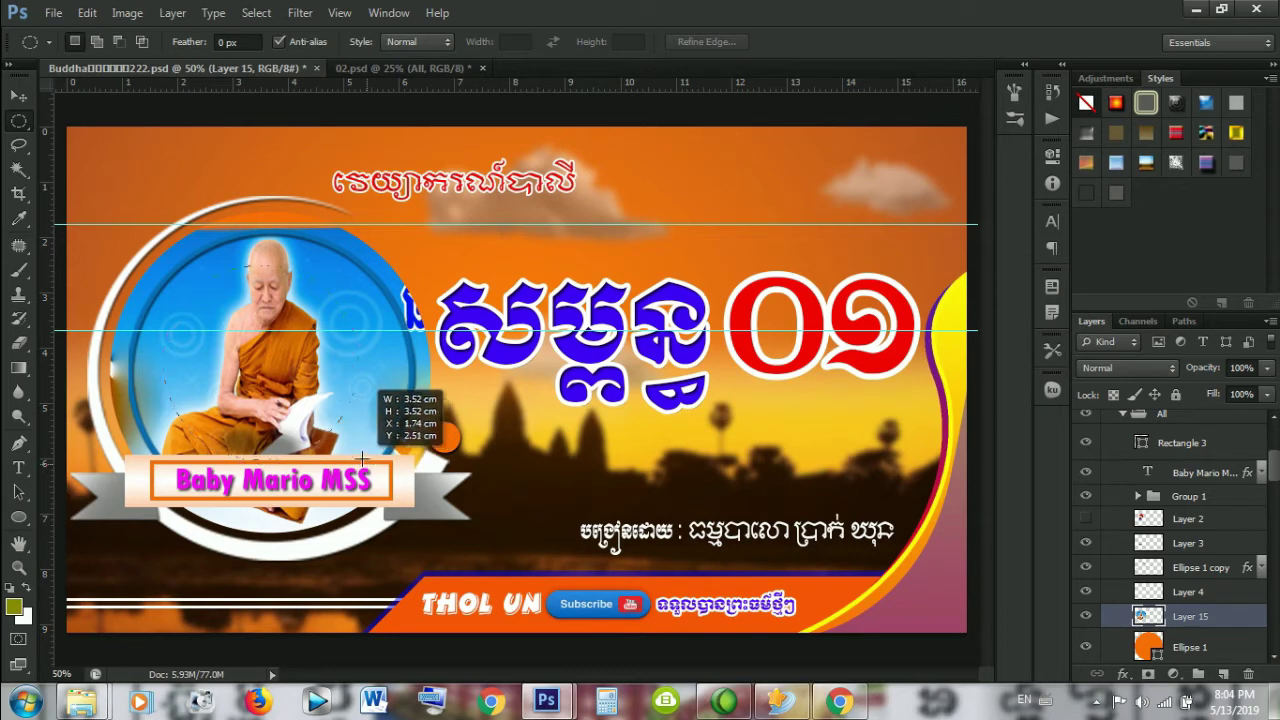
mouse_move(368, 463)
left_mouse_down()
mouse_move(352, 444)
mouse_move(408, 500)
left_mouse_up()
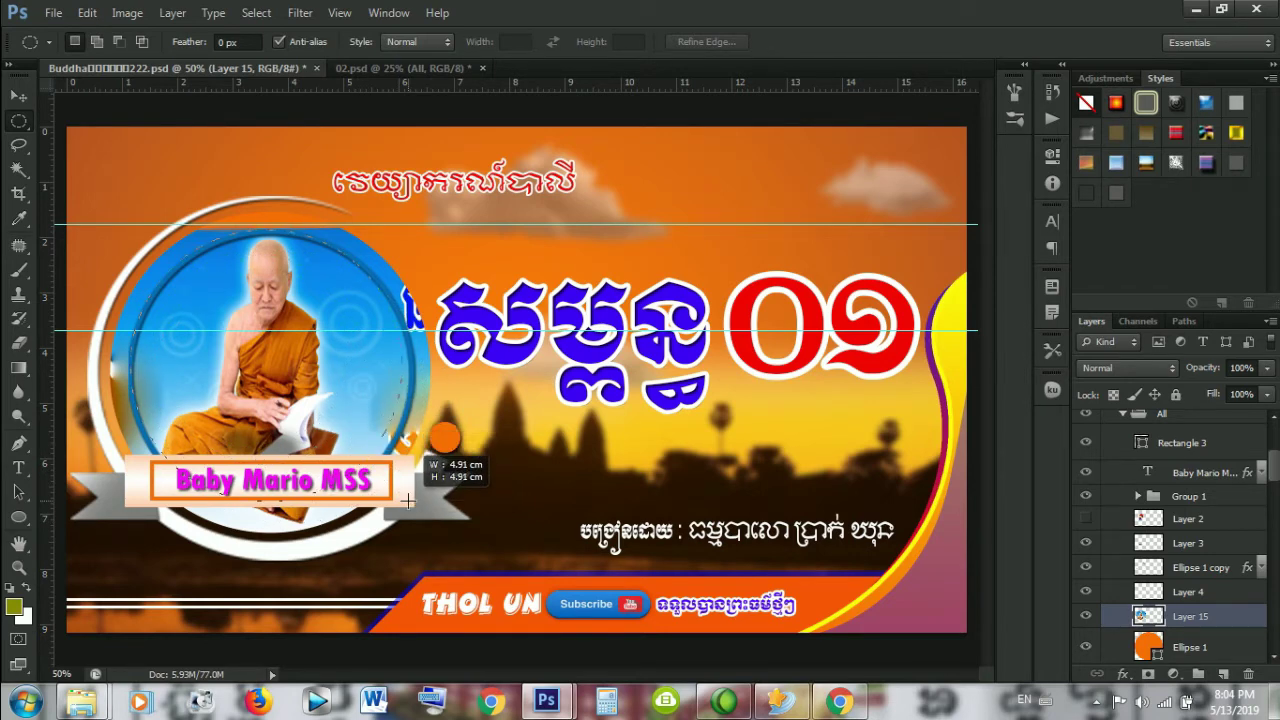
left_click_drag(408, 500, 419, 513)
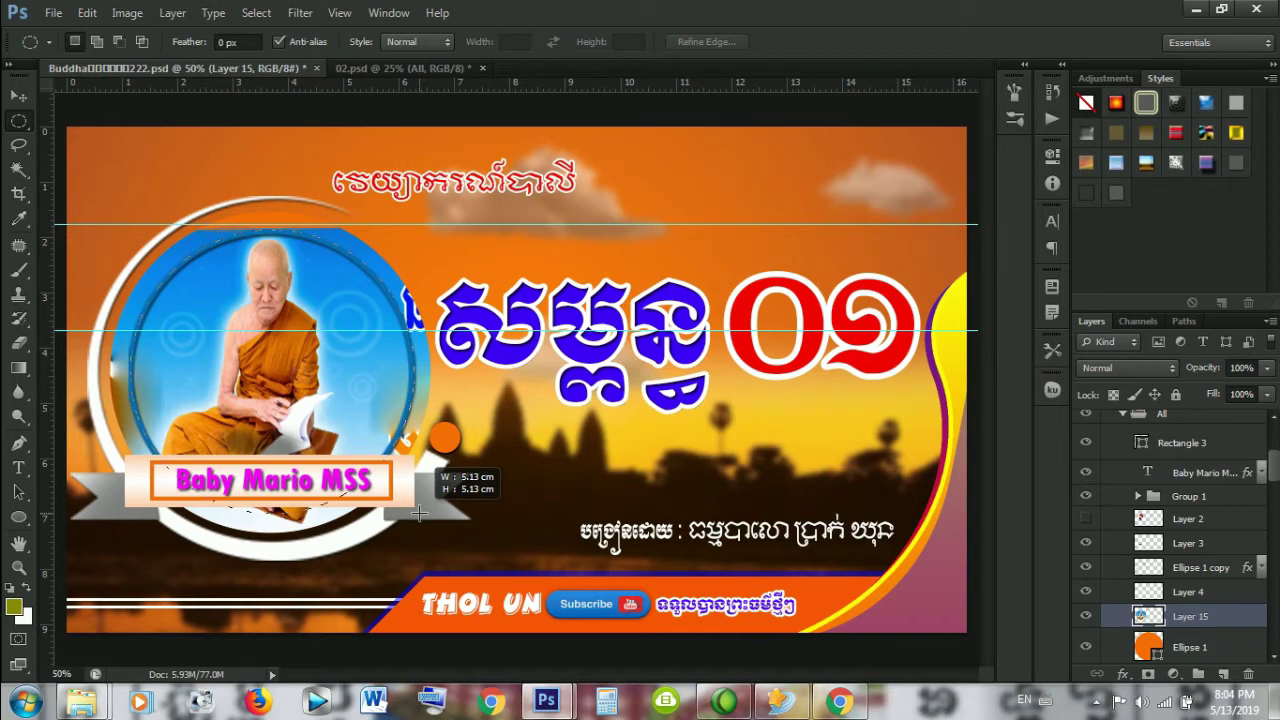
left_click_drag(419, 513, 419, 513)
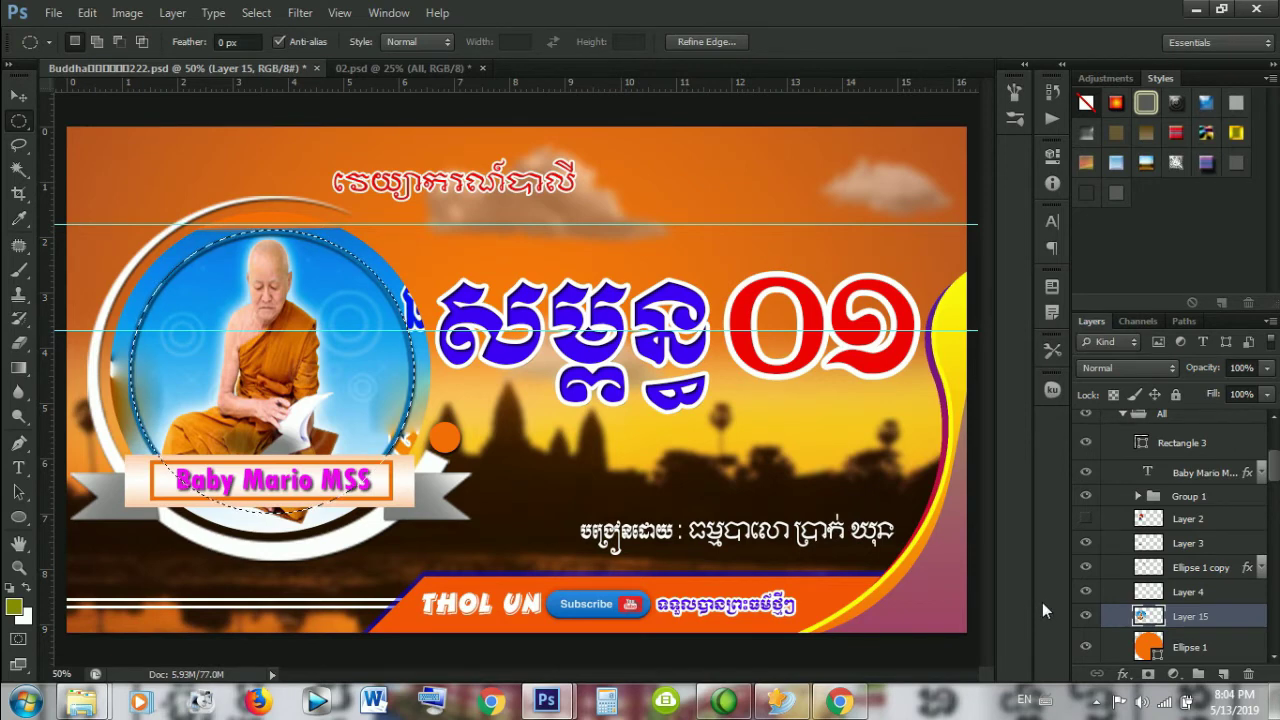
key("ctrl+j")
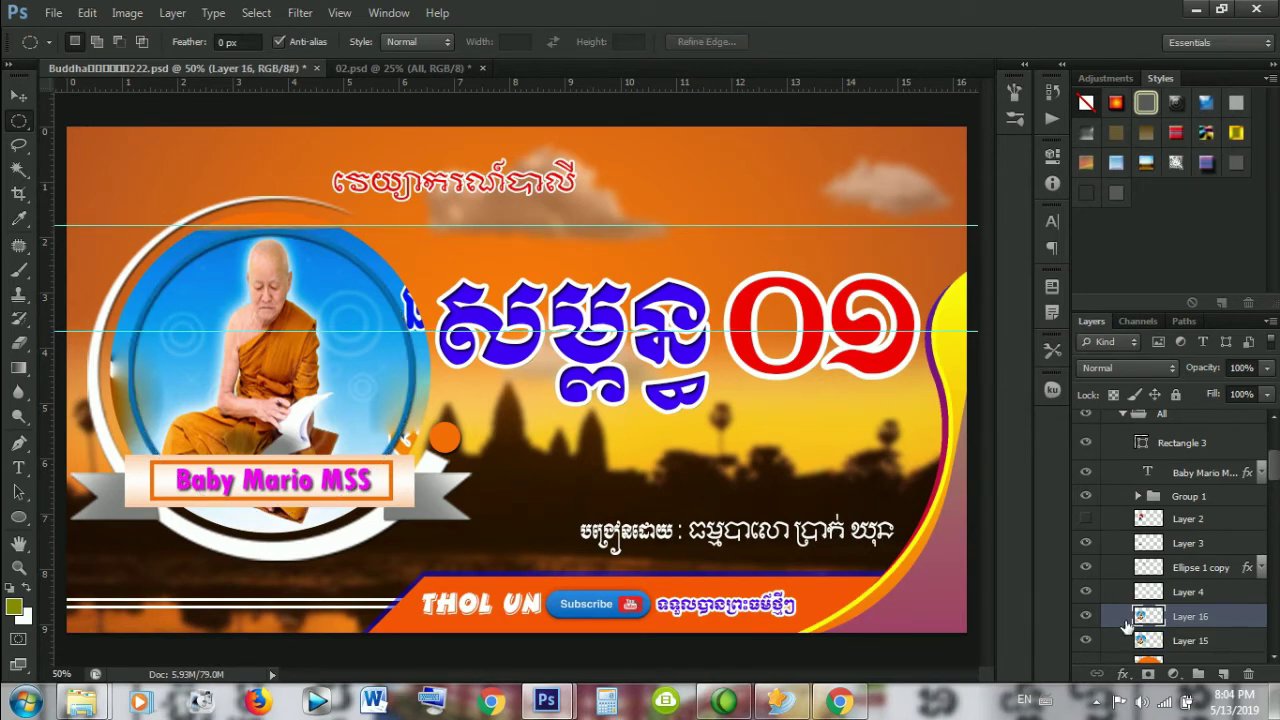
left_click(1086, 641)
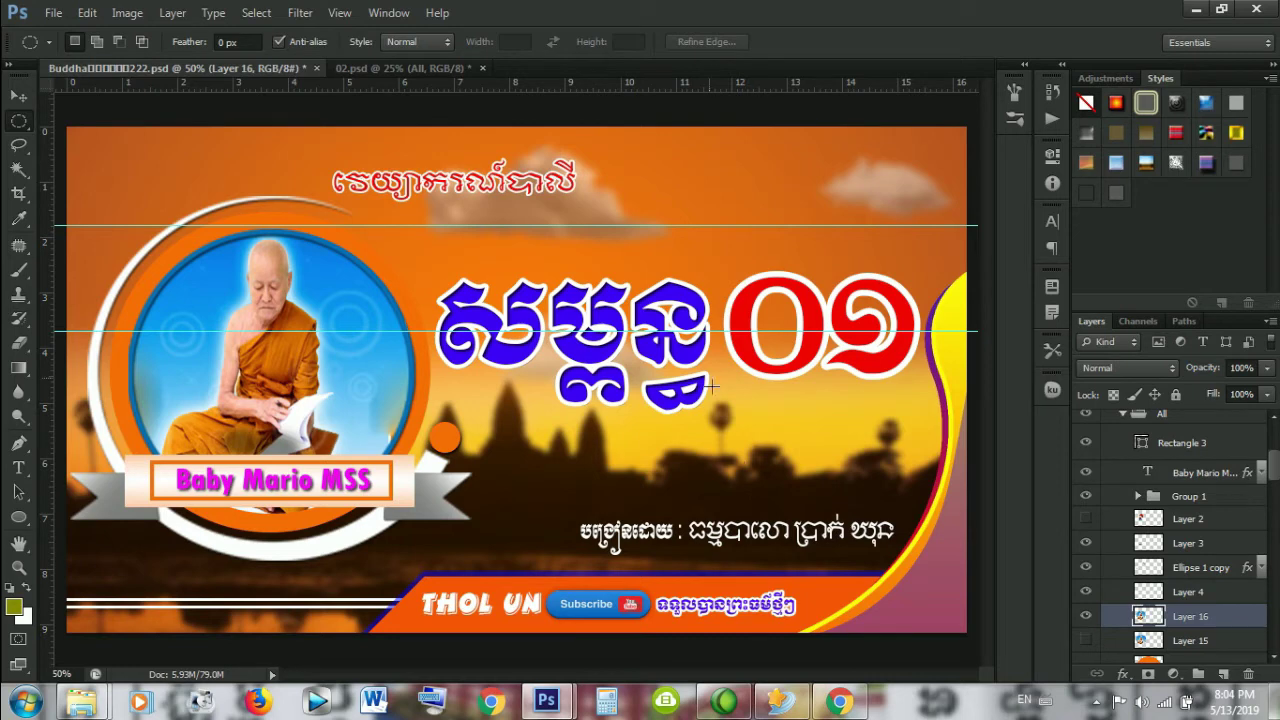
left_click(338, 13)
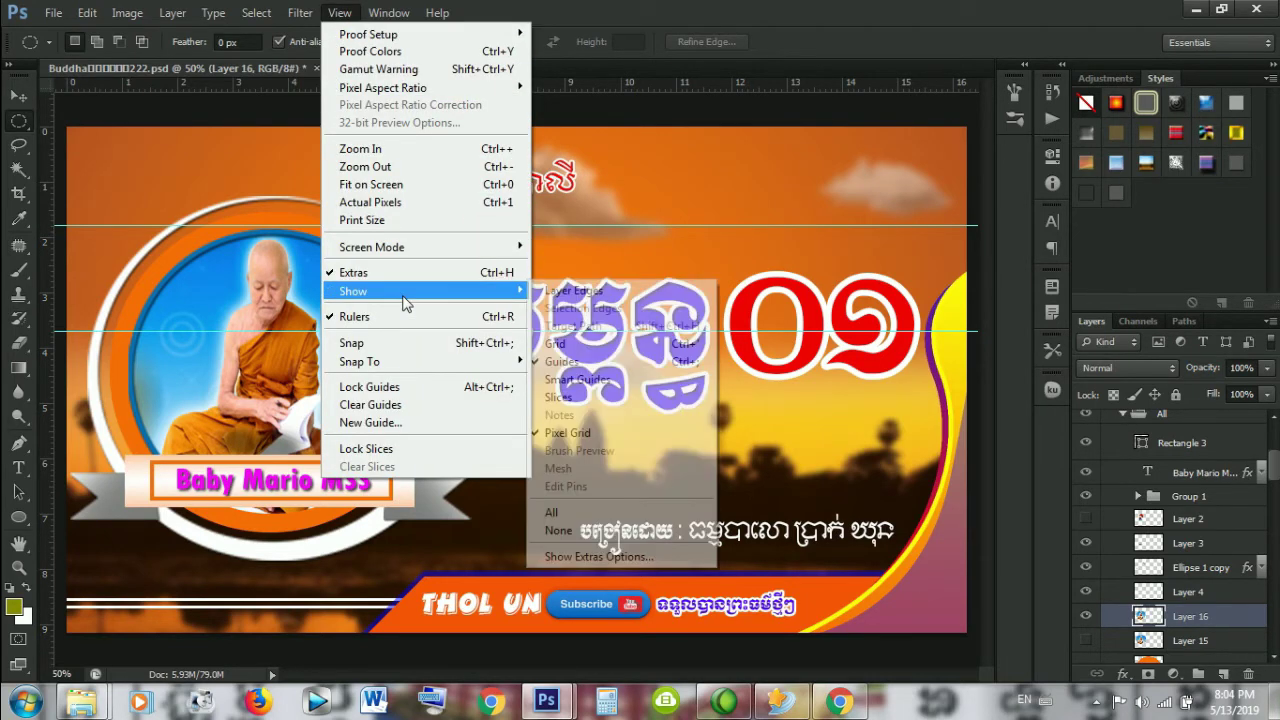
mouse_move(353, 290)
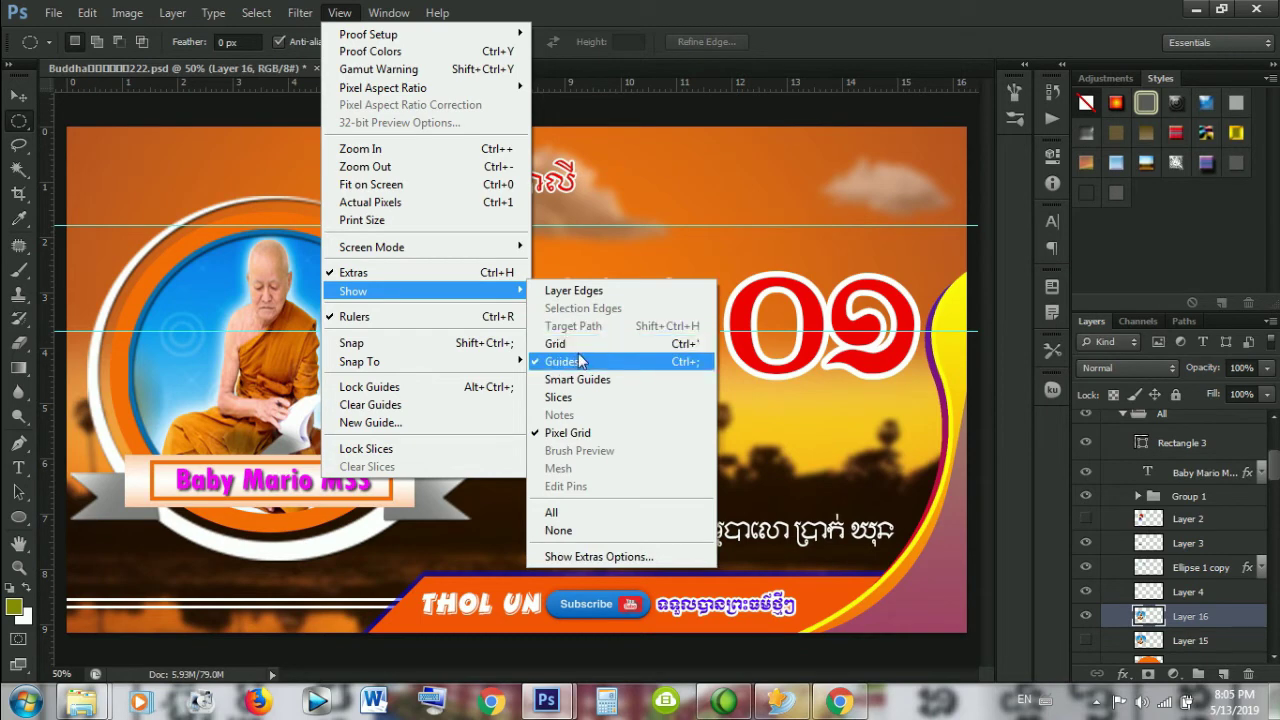
Step: Turn off View > Show > Guides and switch to the Move tool
left_click(582, 361)
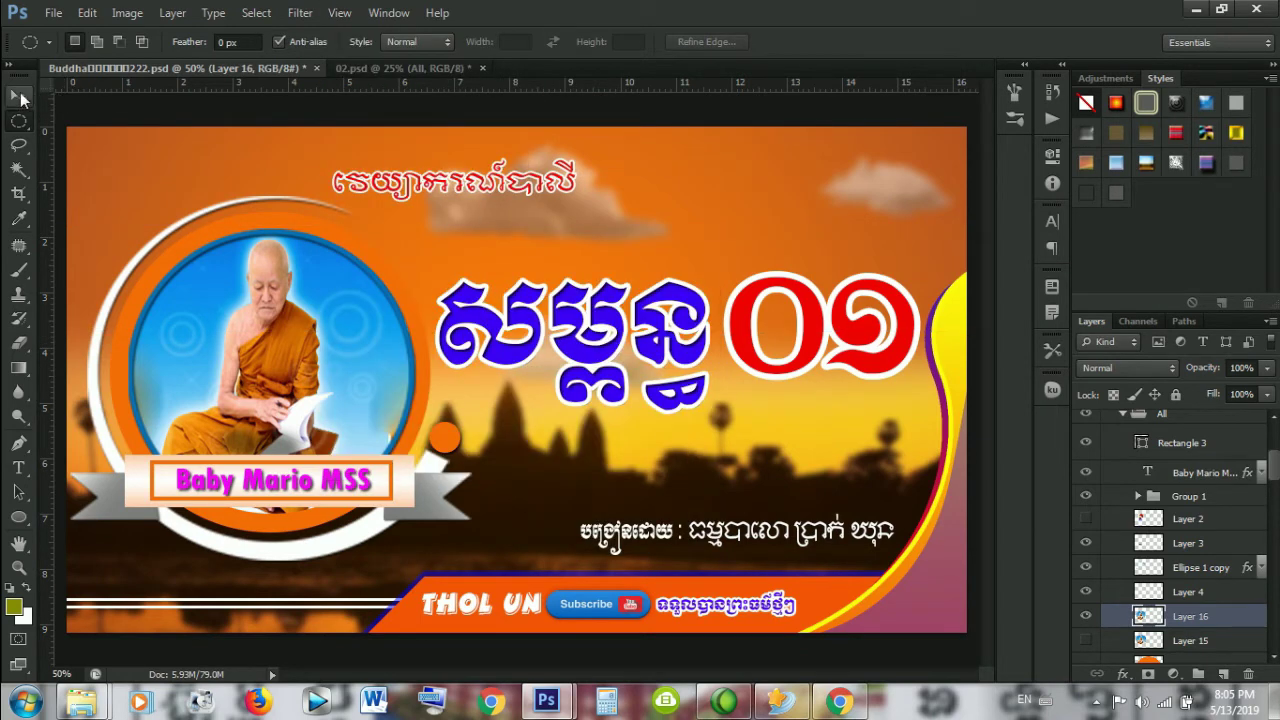
left_click(18, 96)
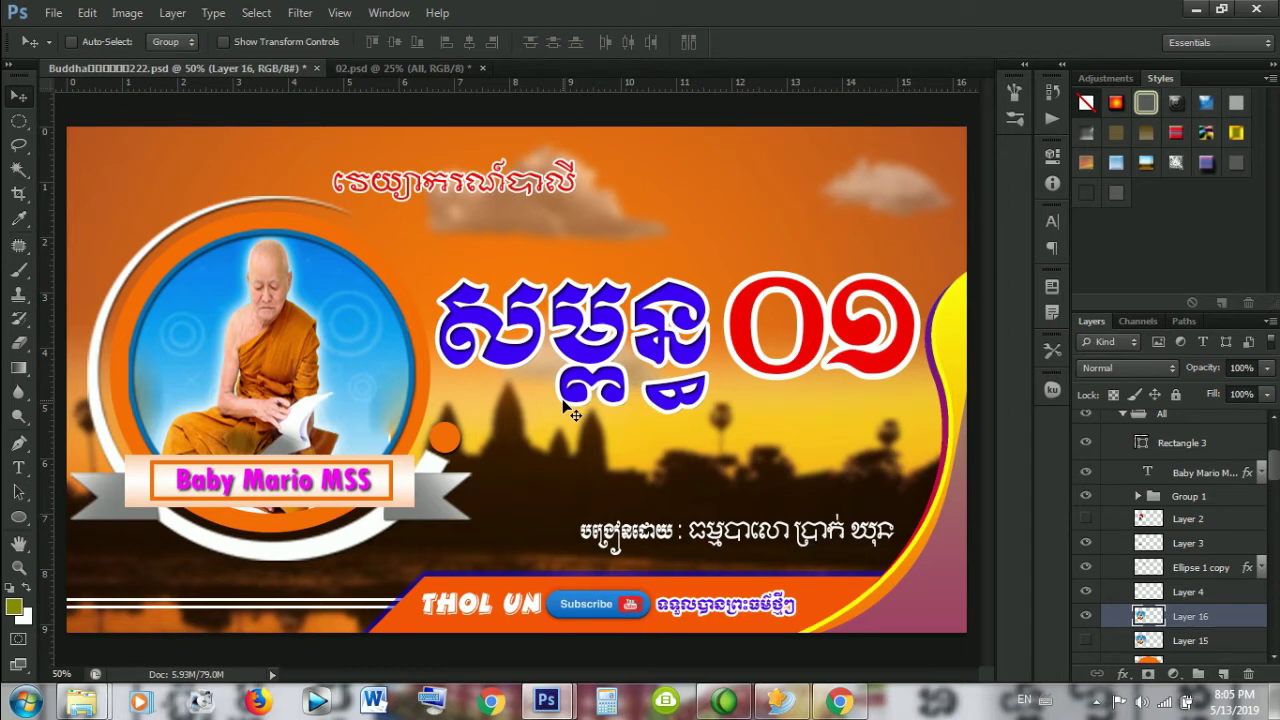
Step: Select the credit text layer and delete the label before the name
right_click(712, 540)
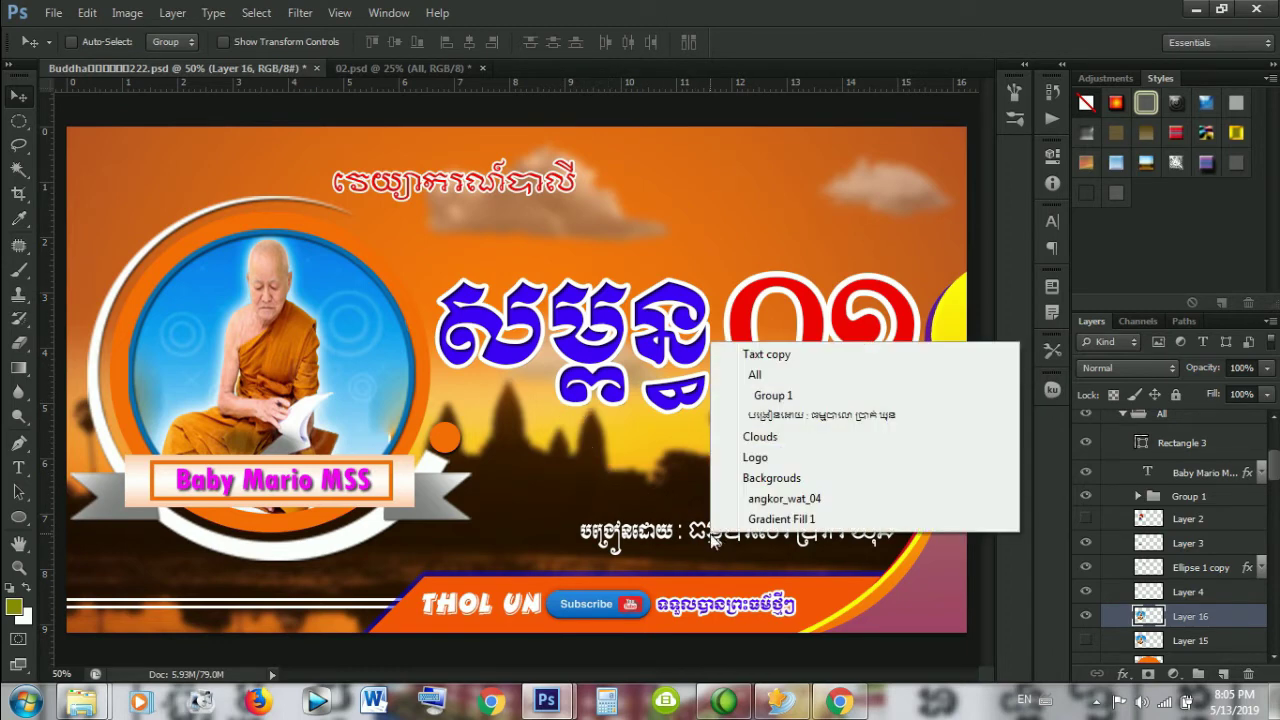
left_click(770, 414)
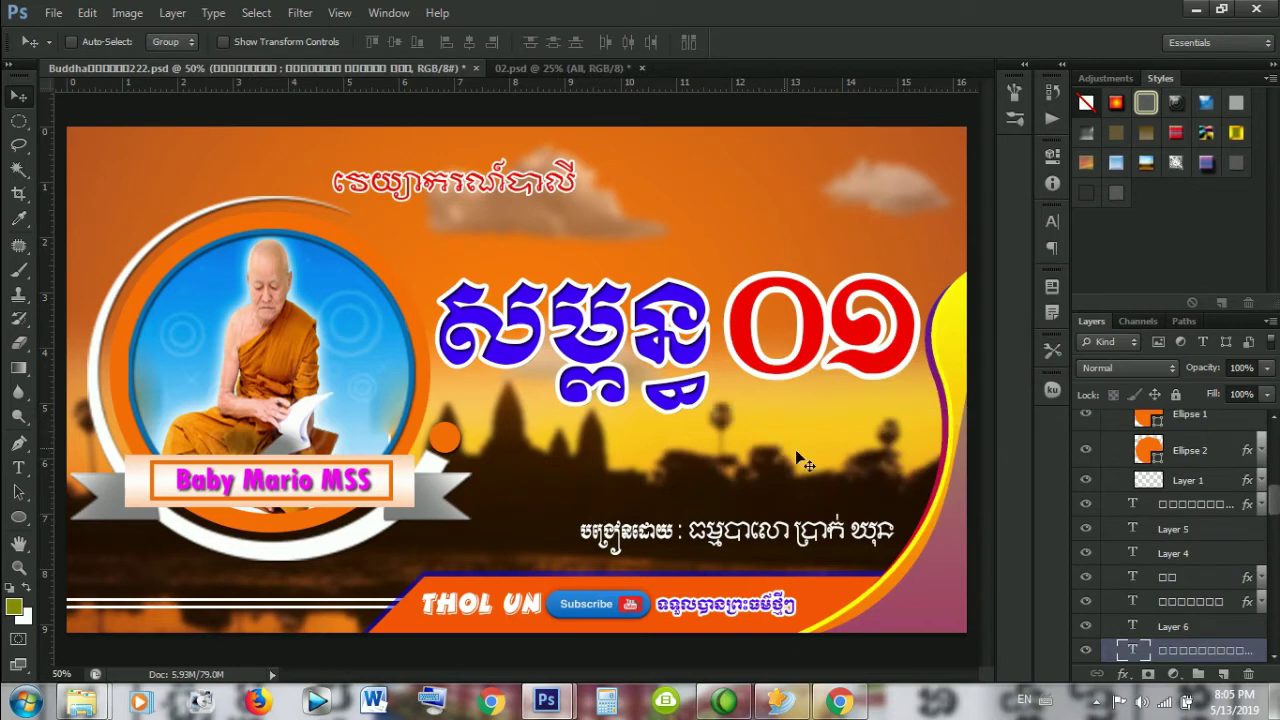
double_click(1137, 652)
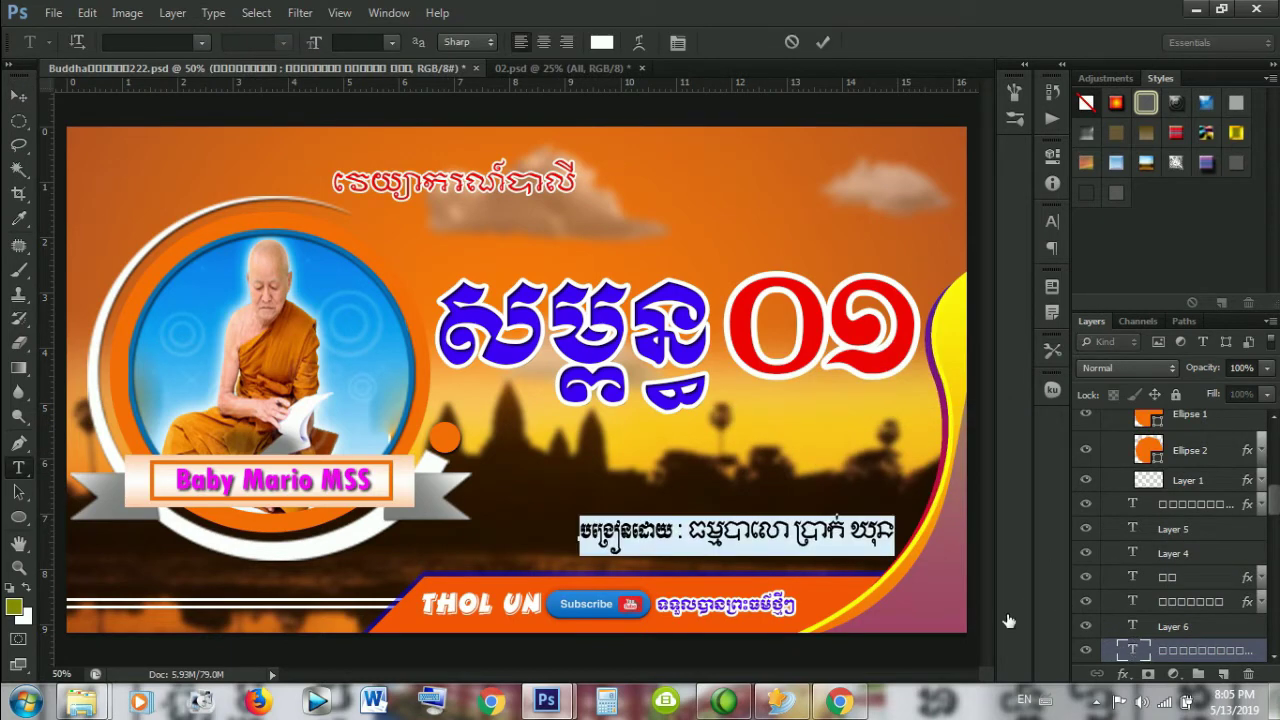
left_click(690, 531)
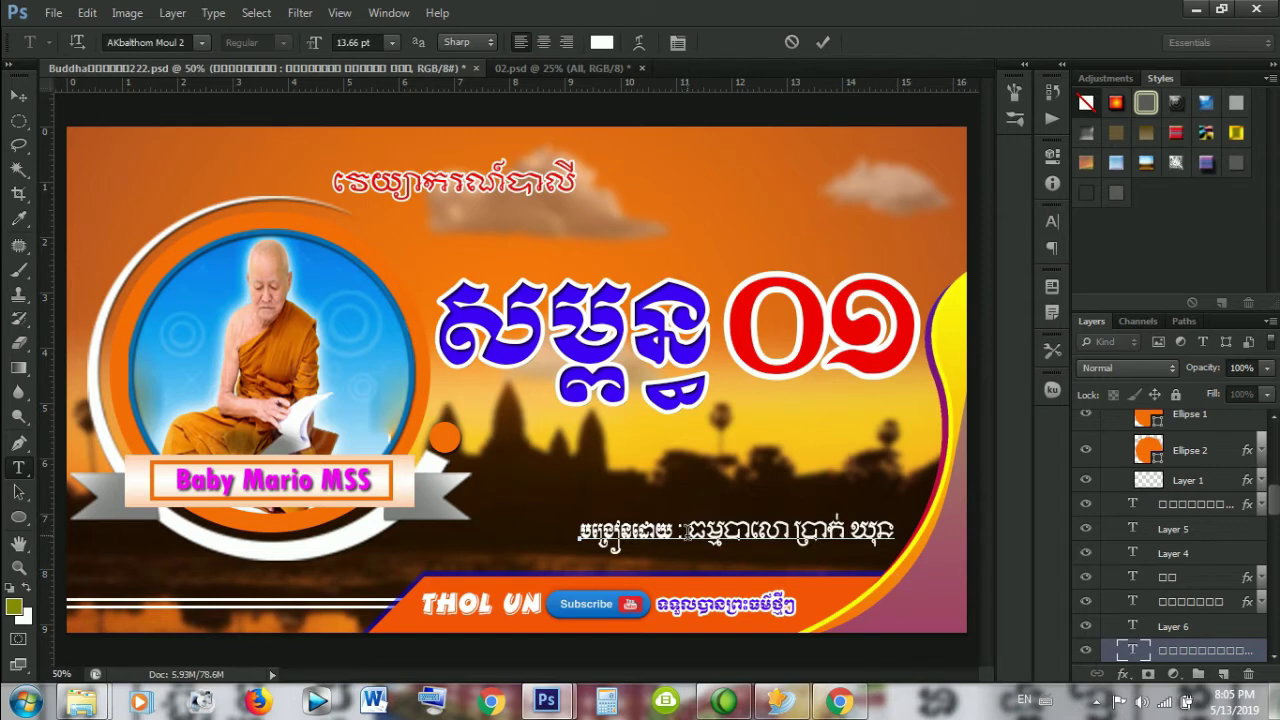
key("BackSpace")
key("BackSpace")
key("BackSpace")
key("BackSpace")
key("BackSpace")
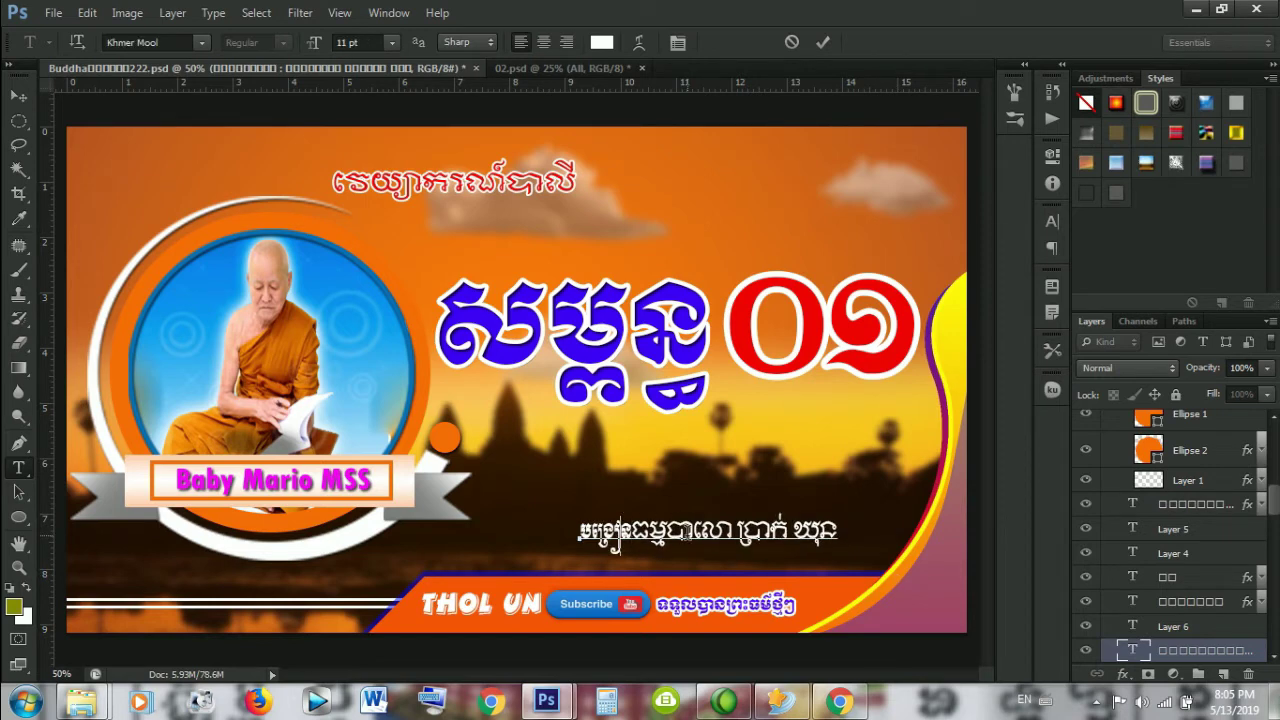
key("Delete")
key("Delete")
key("Delete")
key("Delete")
key("BackSpace")
key("BackSpace")
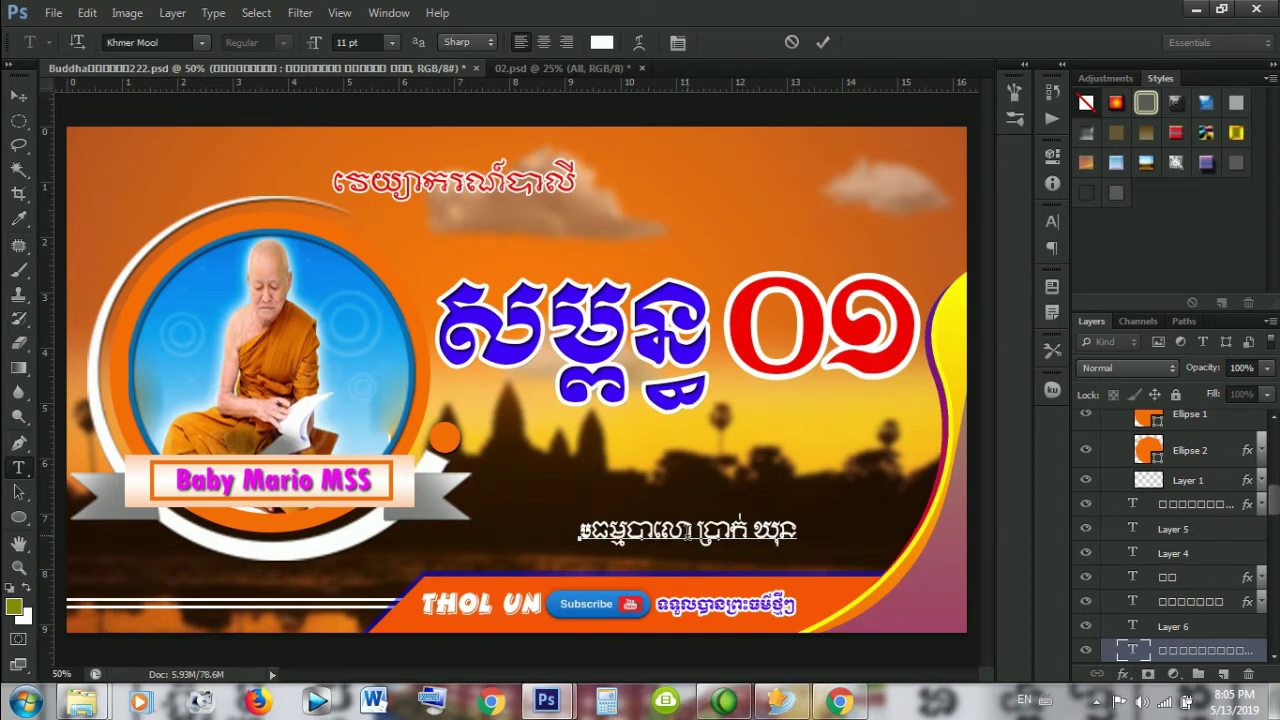
key("Delete")
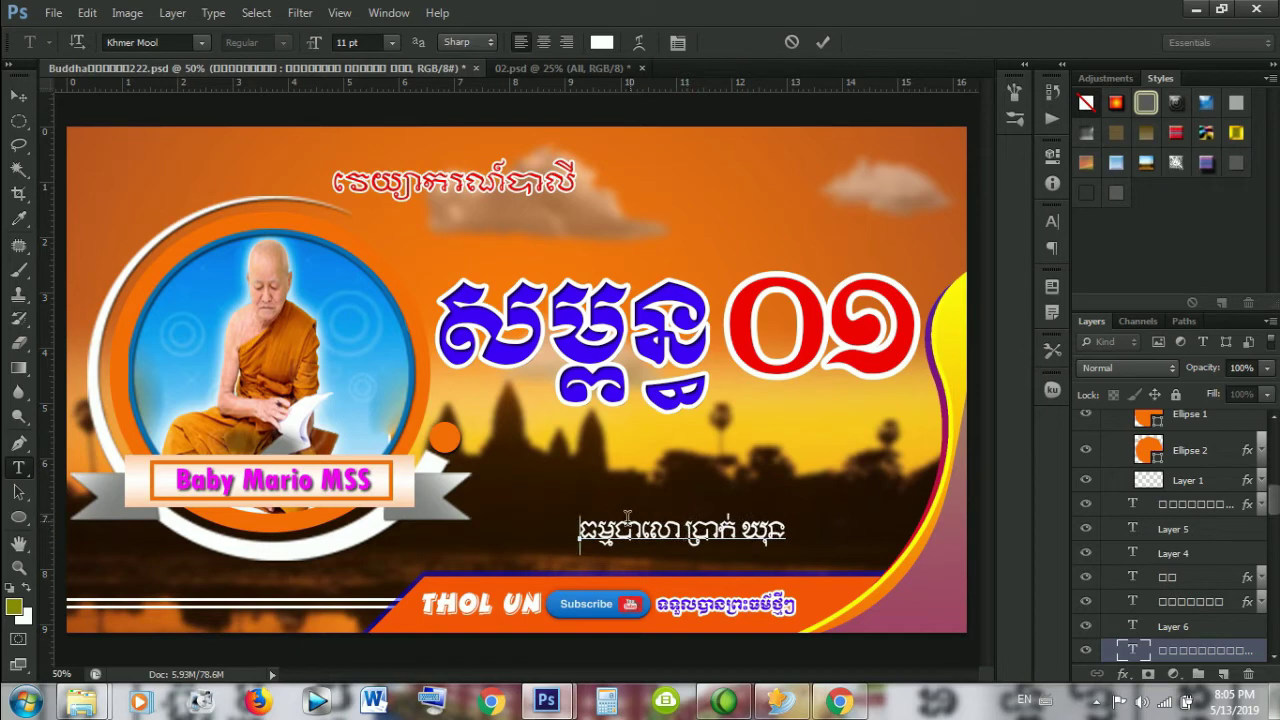
Step: Set the whole credit line to 12 pt and commit the edit
left_click_drag(577, 535, 793, 548)
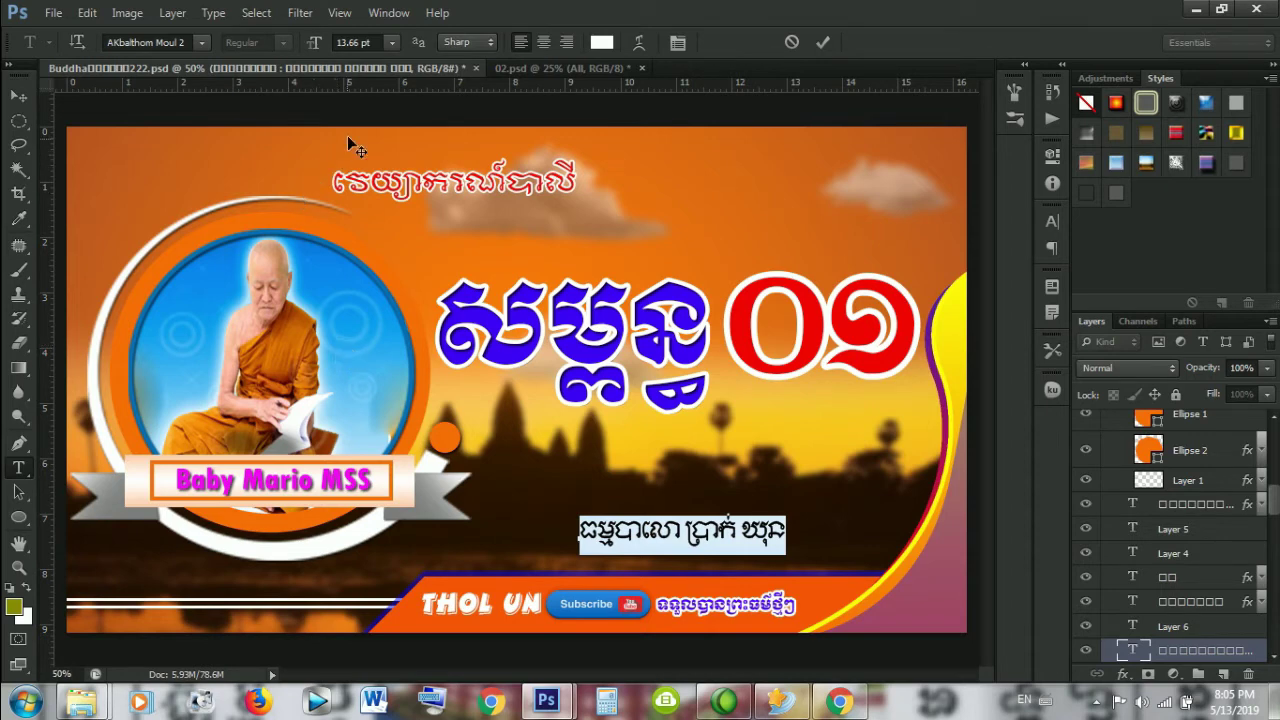
left_click(392, 42)
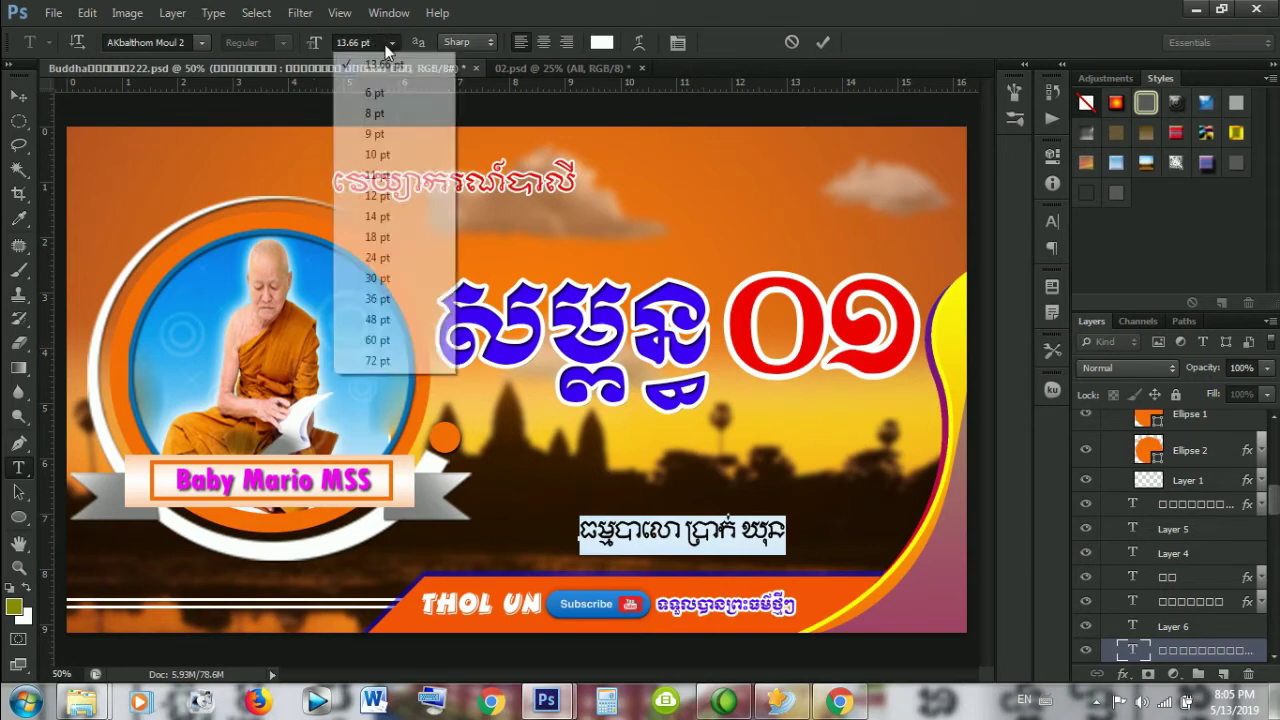
left_click(368, 196)
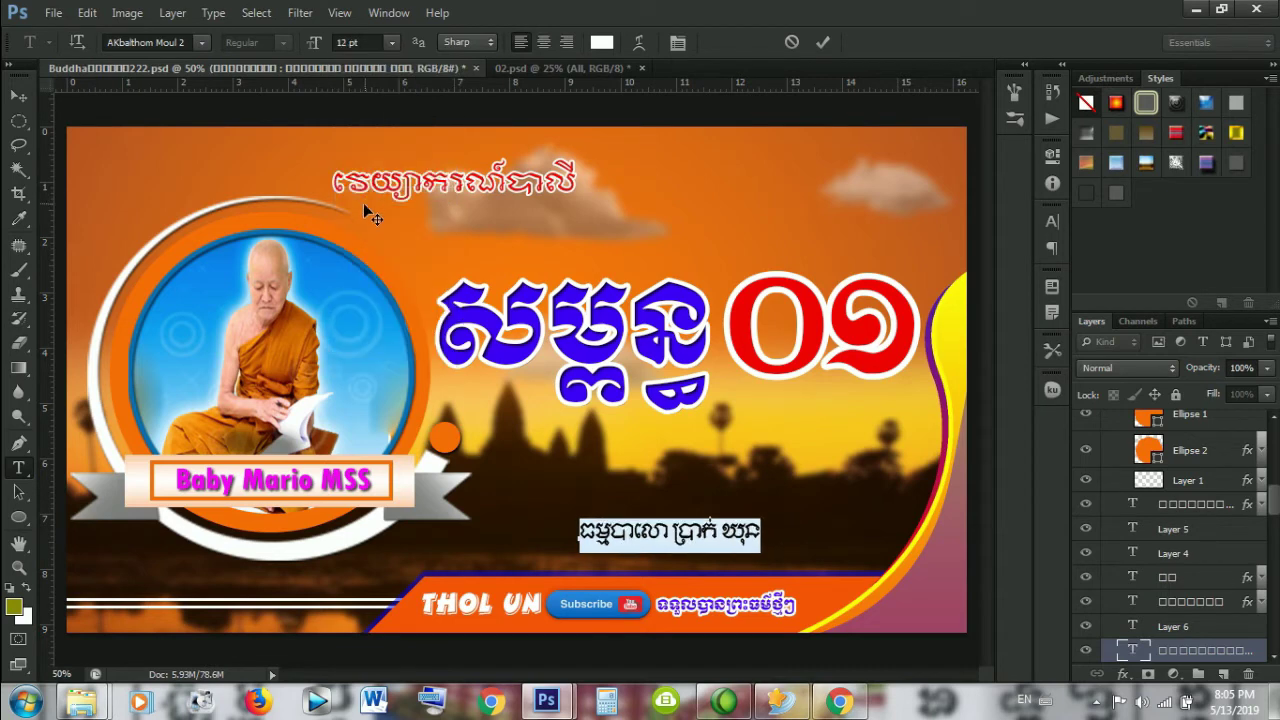
left_click(825, 37)
Step: Move the Khmer credit line into the ribbon box and stack its layer above Baby Mario MSS
key("v")
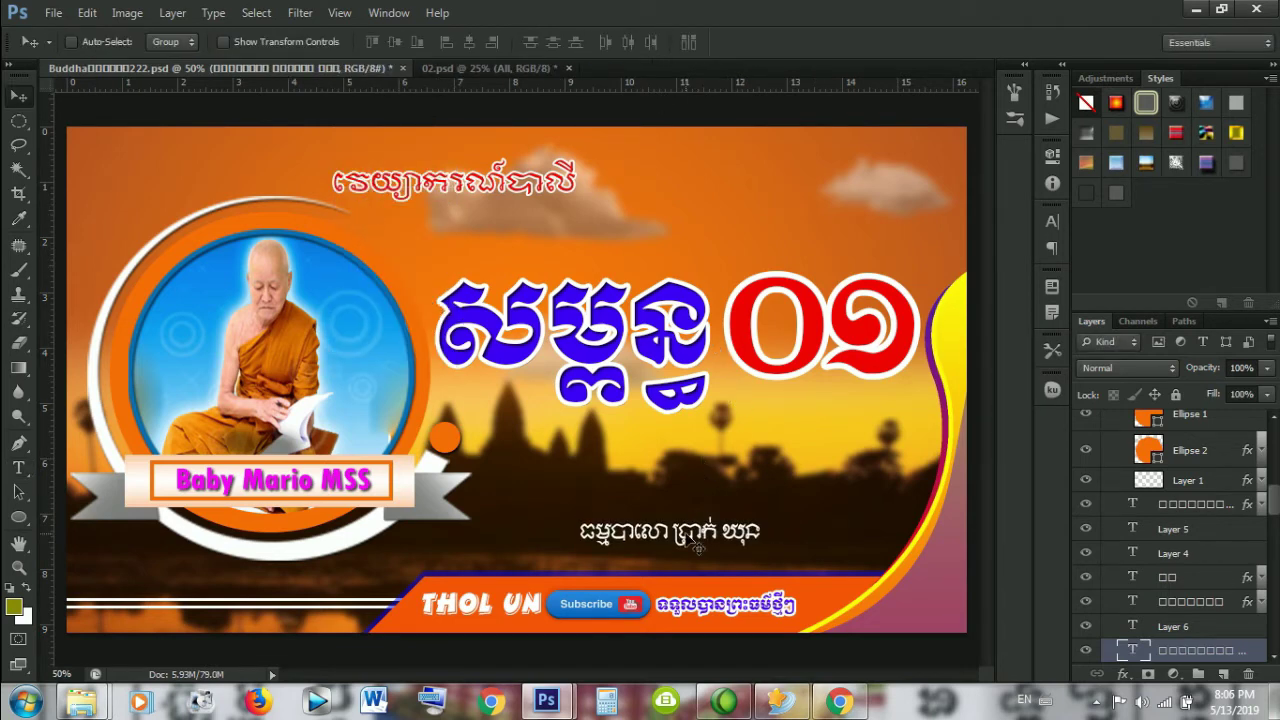
left_click_drag(700, 530, 580, 484)
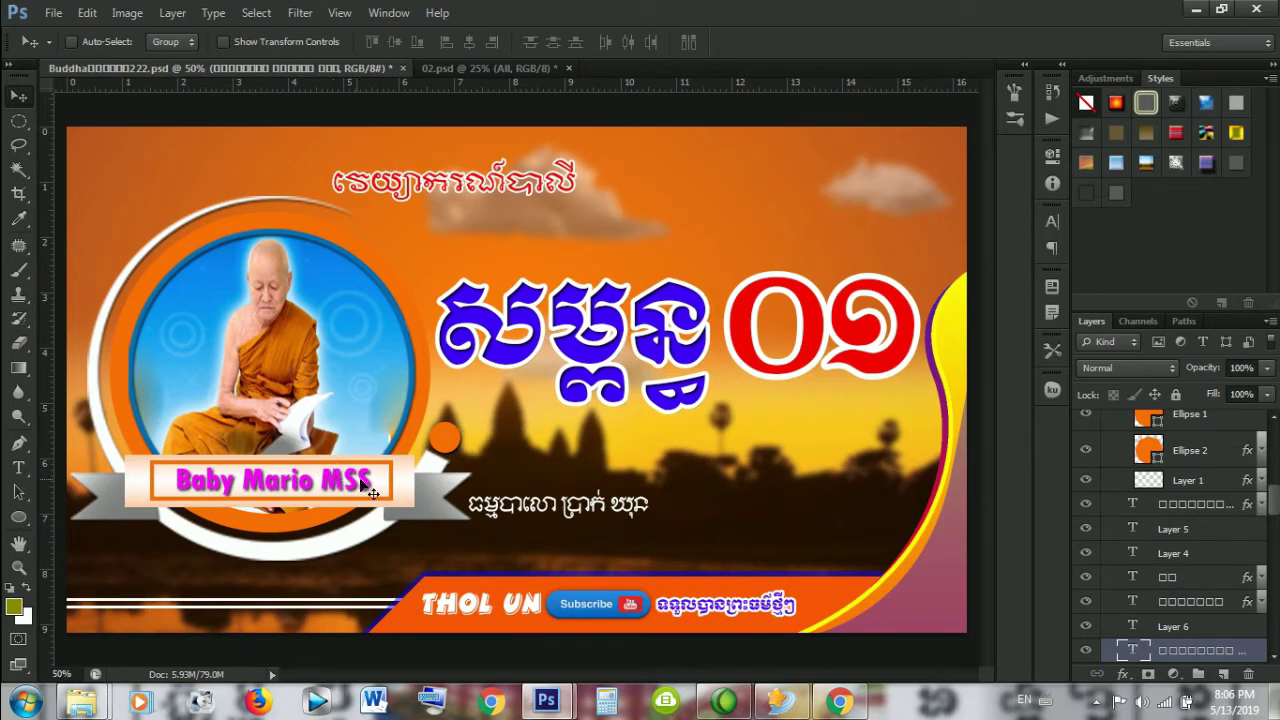
left_click_drag(582, 520, 315, 482)
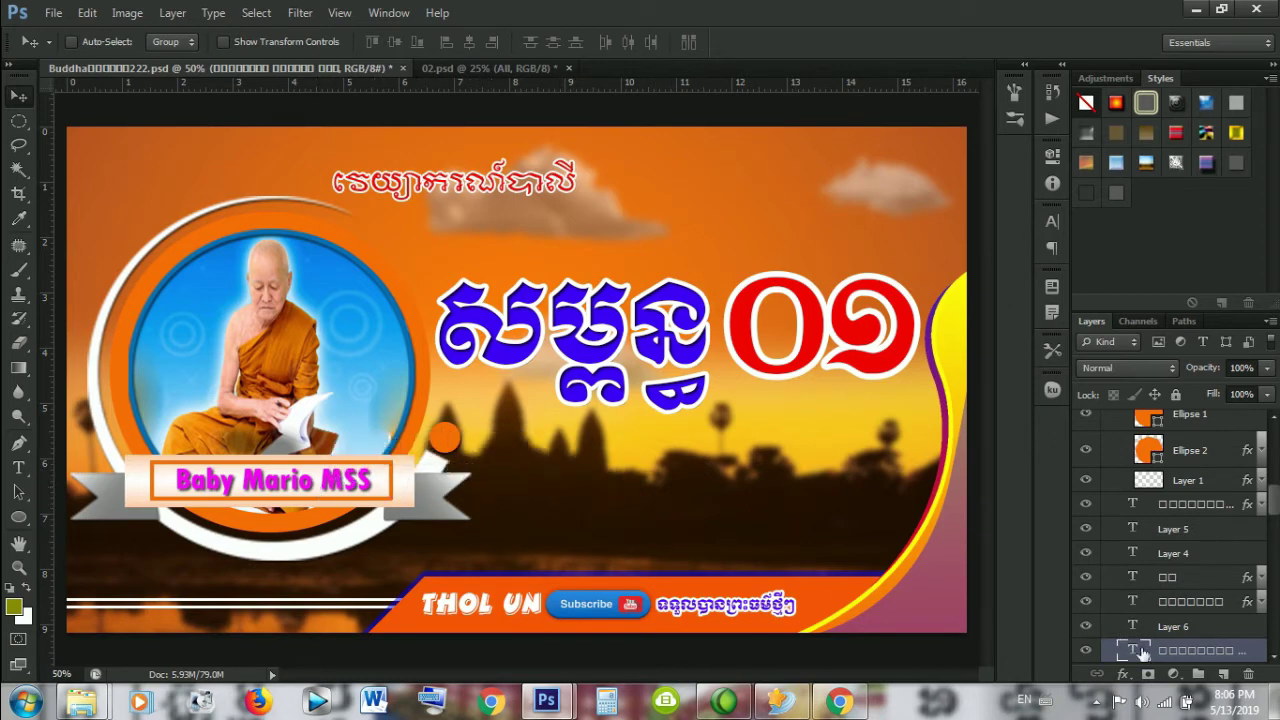
left_click_drag(1130, 652, 1148, 422)
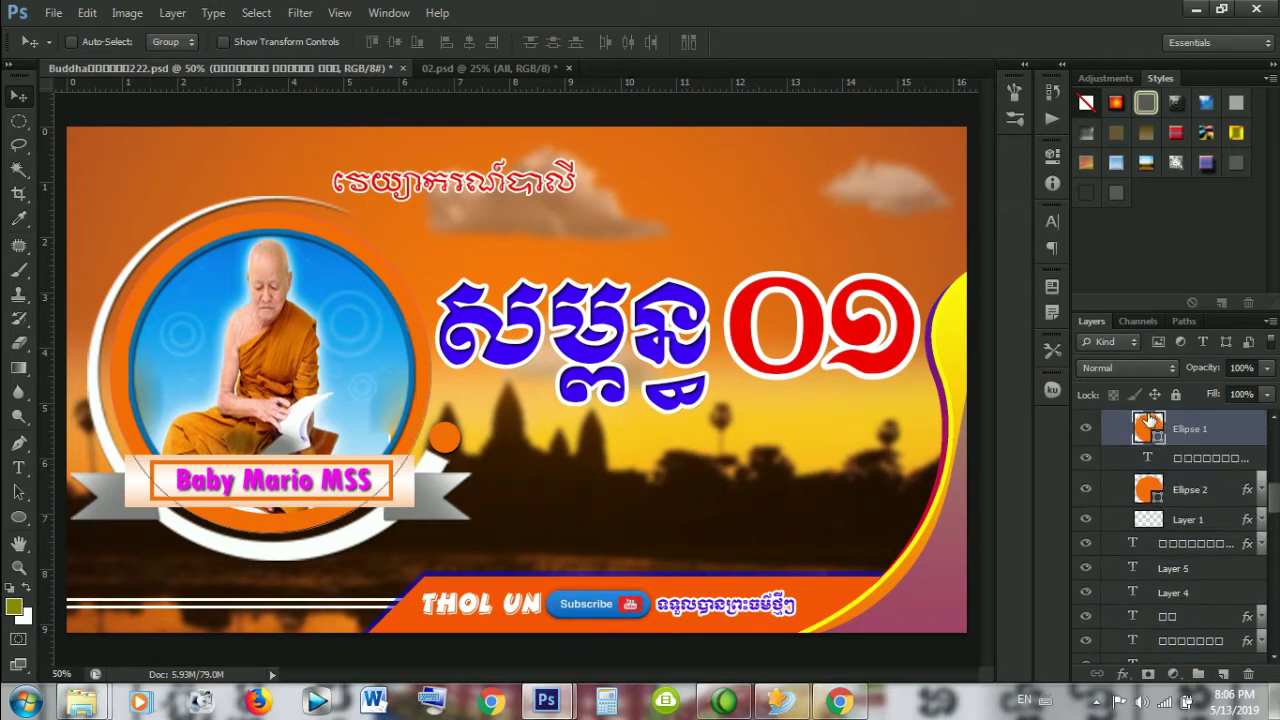
left_click(1150, 460)
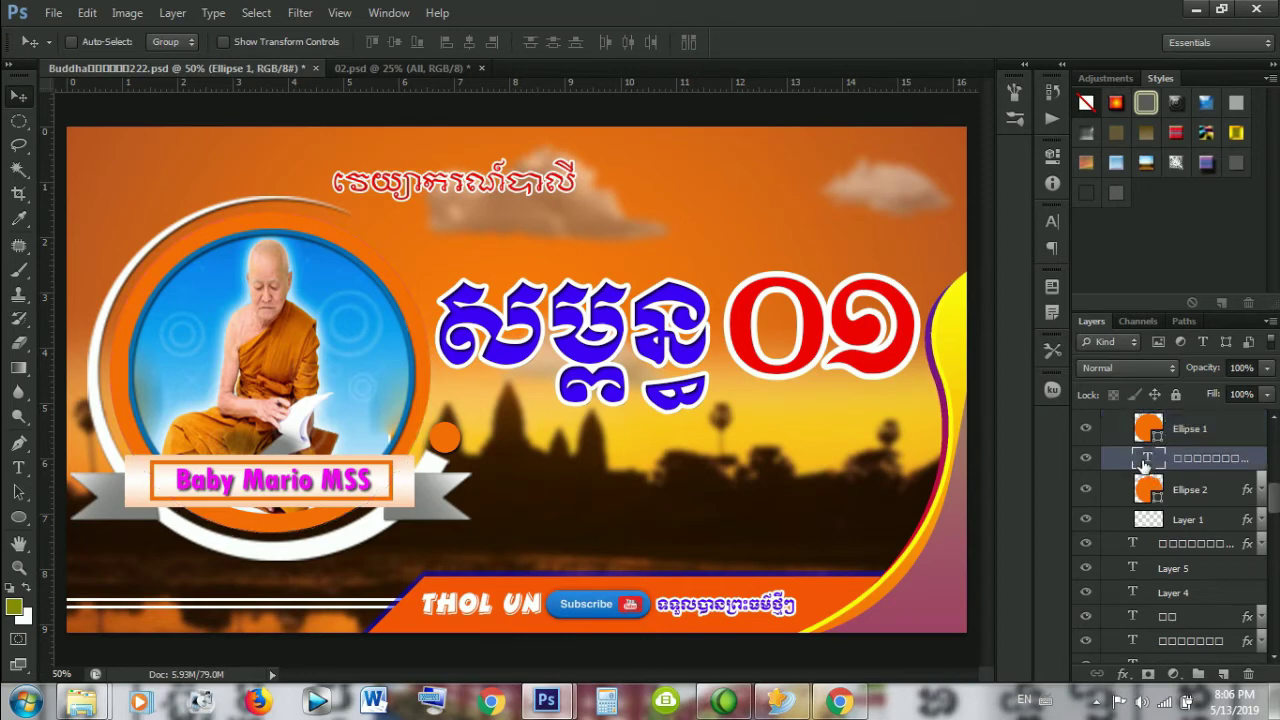
scroll(1150, 465, "down", 5)
scroll(1155, 525, "down", 3)
scroll(1155, 525, "up", 3)
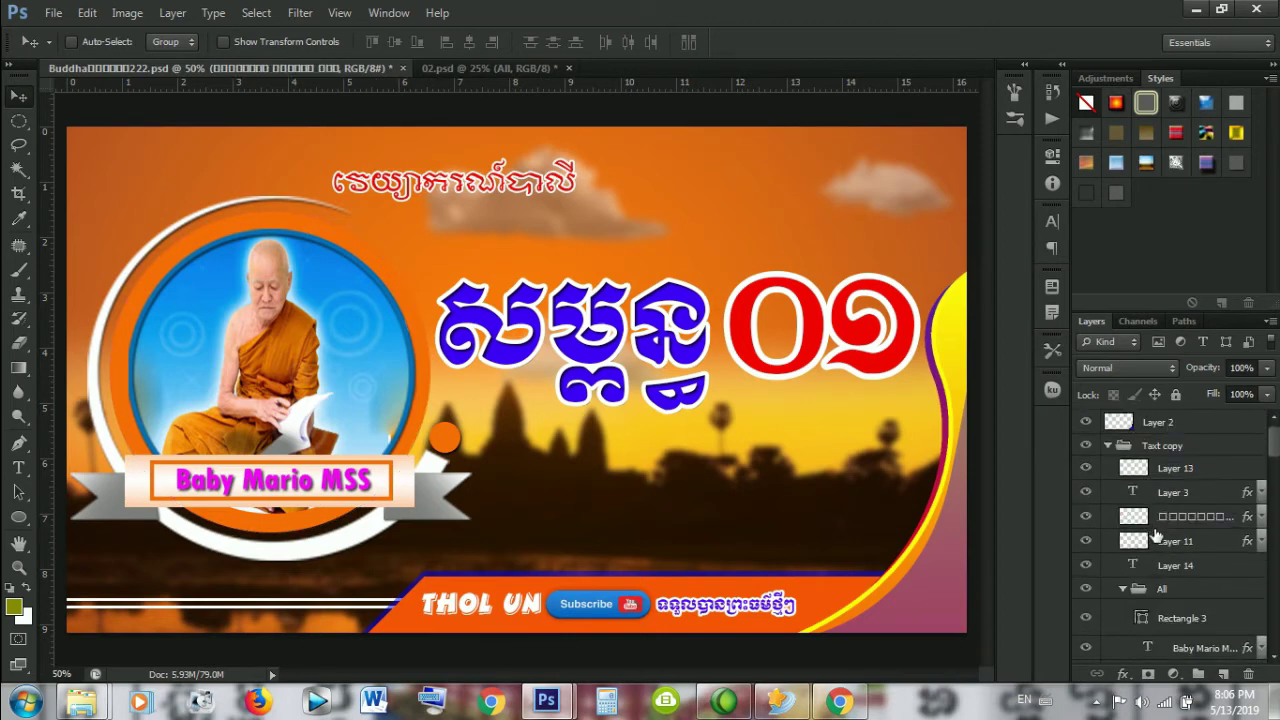
mouse_move(1158, 540)
left_mouse_down()
mouse_move(1256, 308)
mouse_move(1276, 448)
left_mouse_up()
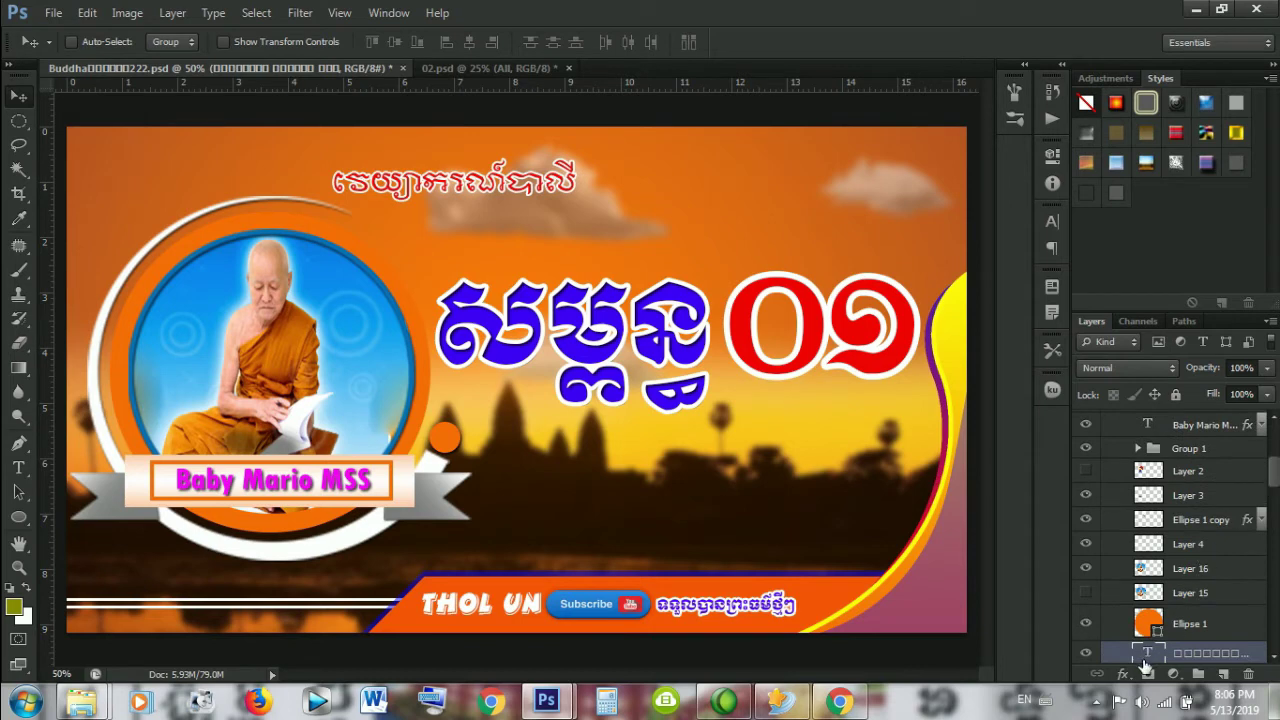
mouse_move(1150, 662)
left_mouse_down()
mouse_move(1155, 618)
mouse_move(1274, 462)
left_mouse_up()
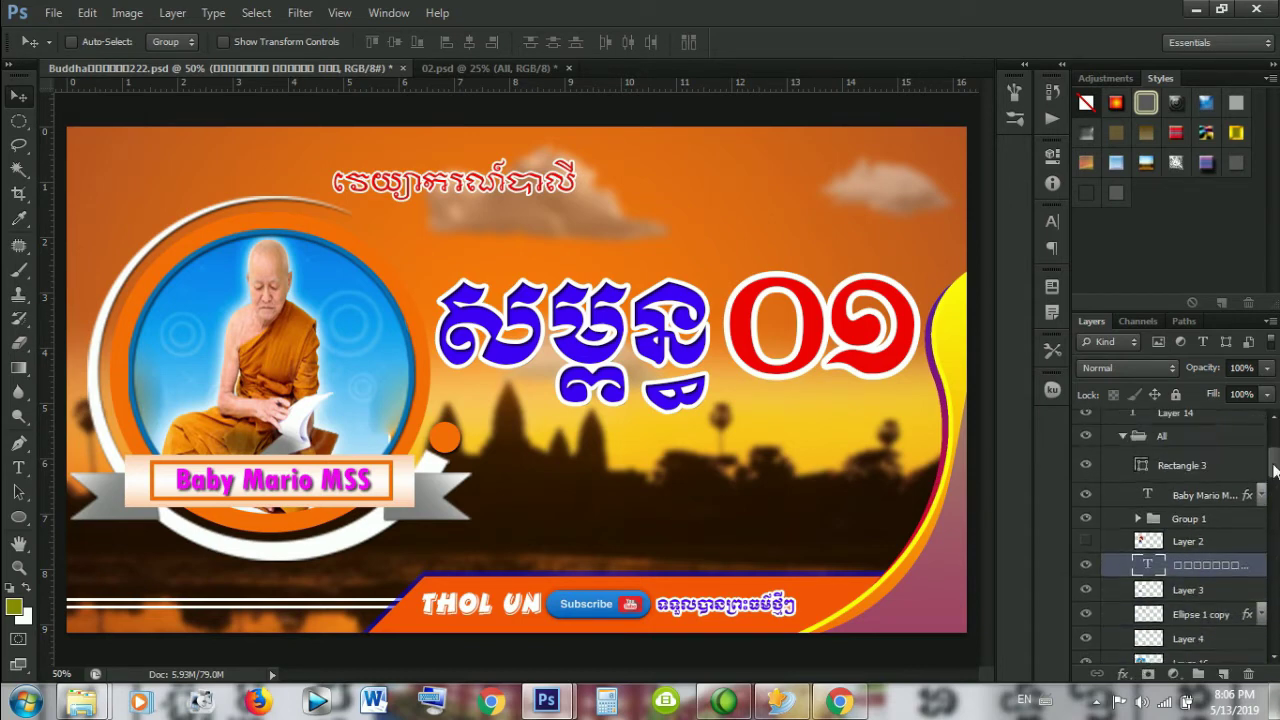
left_click_drag(1152, 575, 1150, 497)
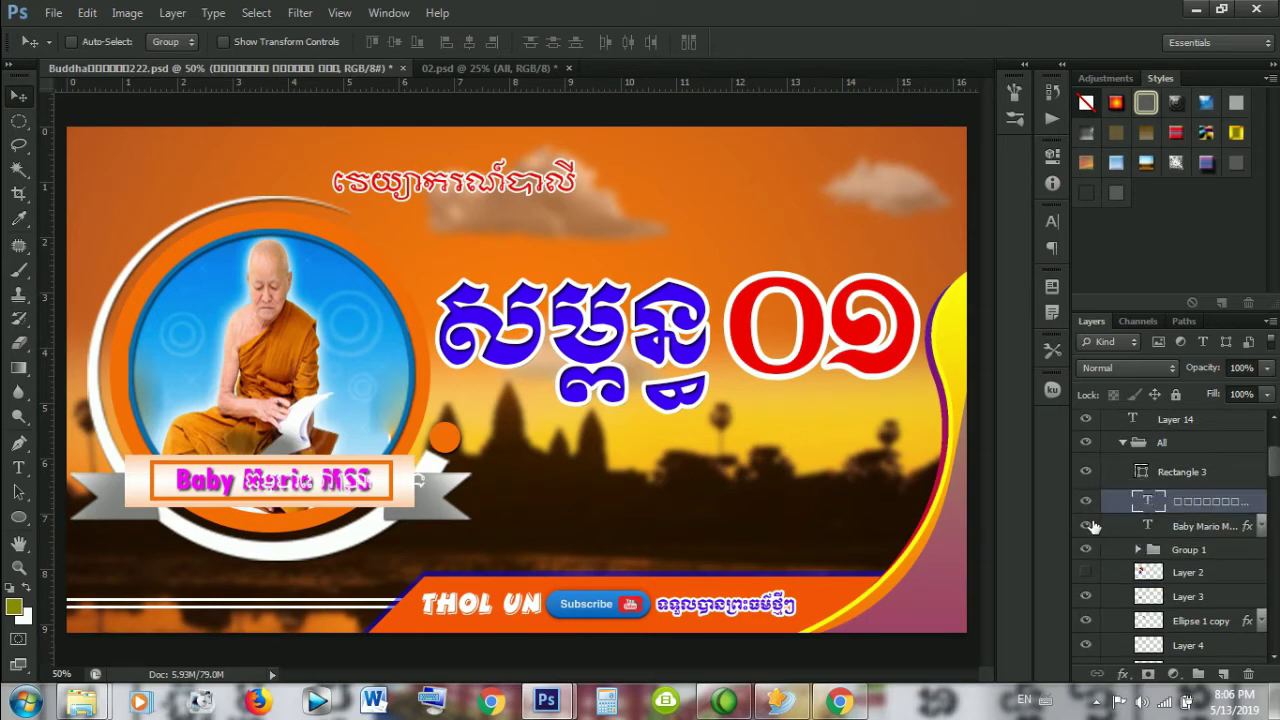
Step: Hide and delete the Baby Mario MSS text layer, then reselect the Khmer text layer
left_click(1087, 527)
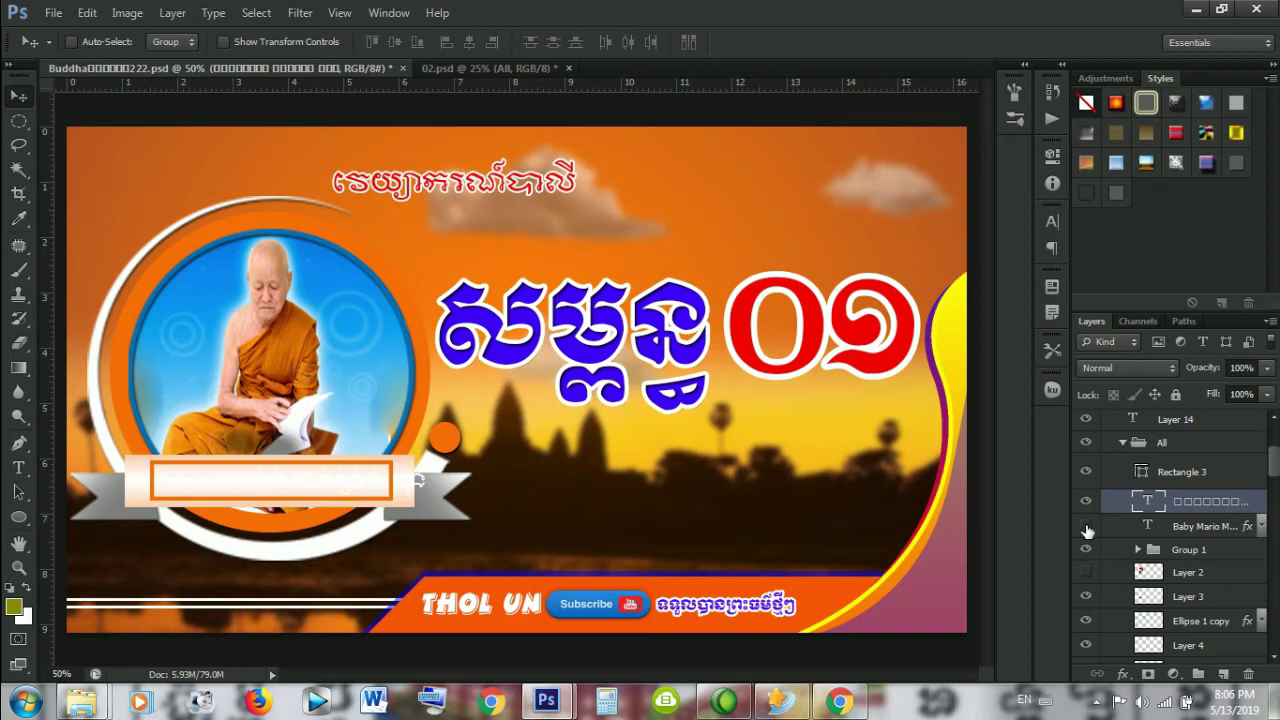
left_click(1158, 531)
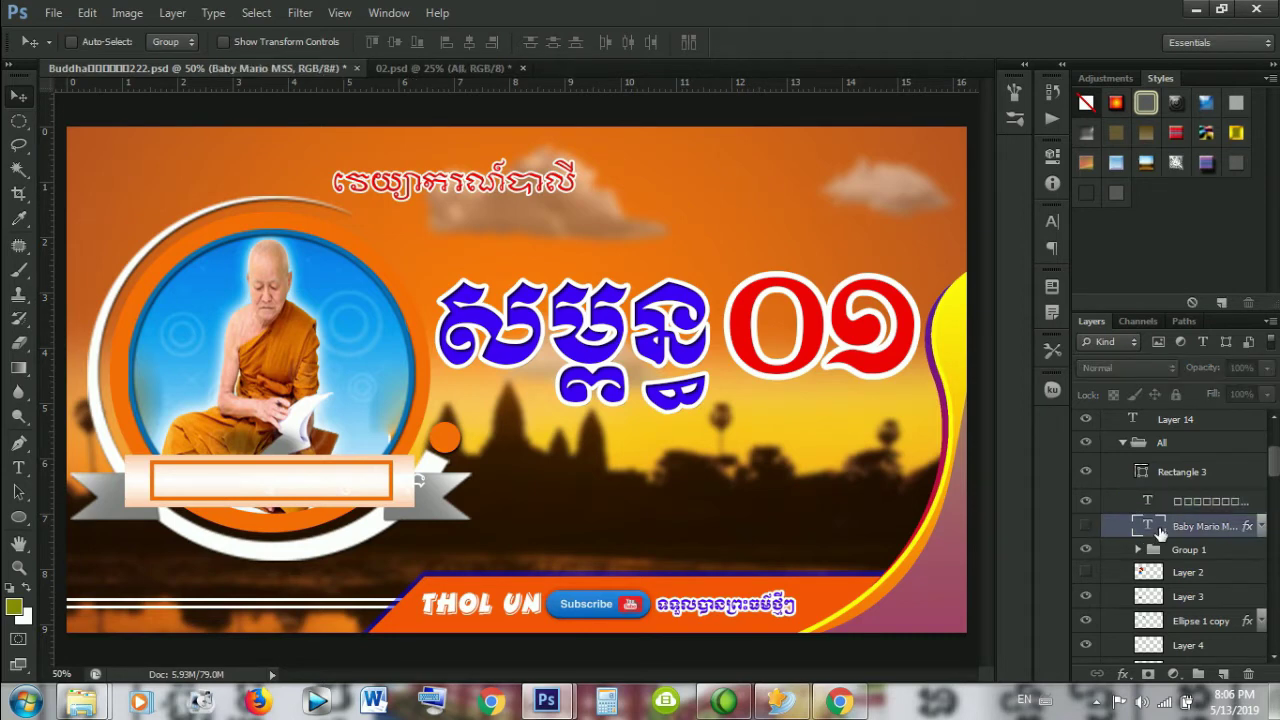
key("Delete")
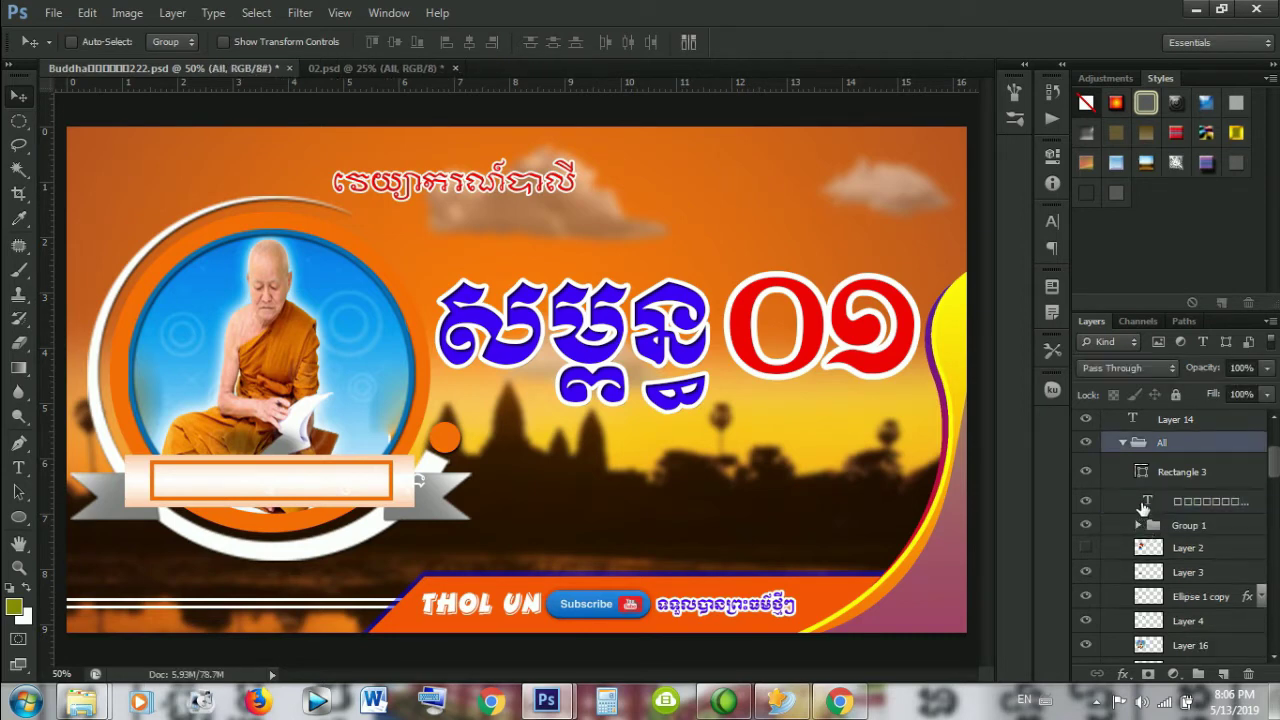
left_click(1143, 510)
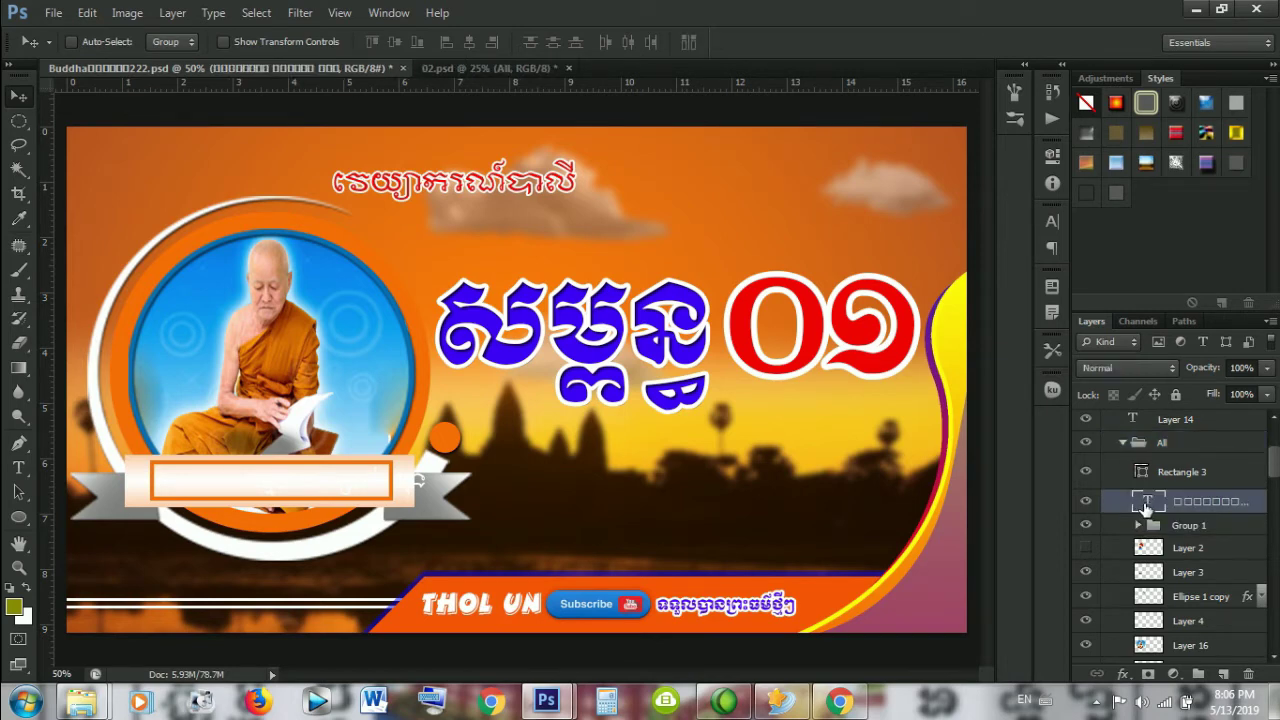
Step: Colour the Khmer credit text orange (ff7200) and centre it within the ribbon box
double_click(1148, 505)
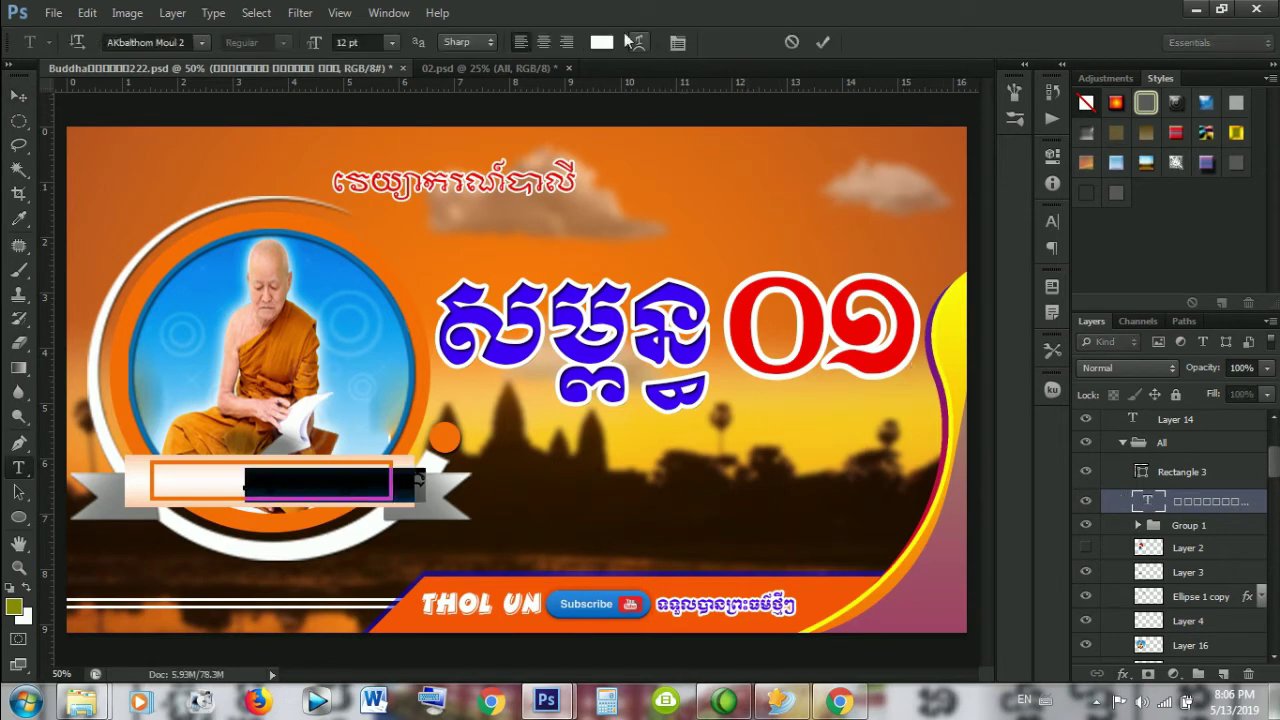
left_click(601, 42)
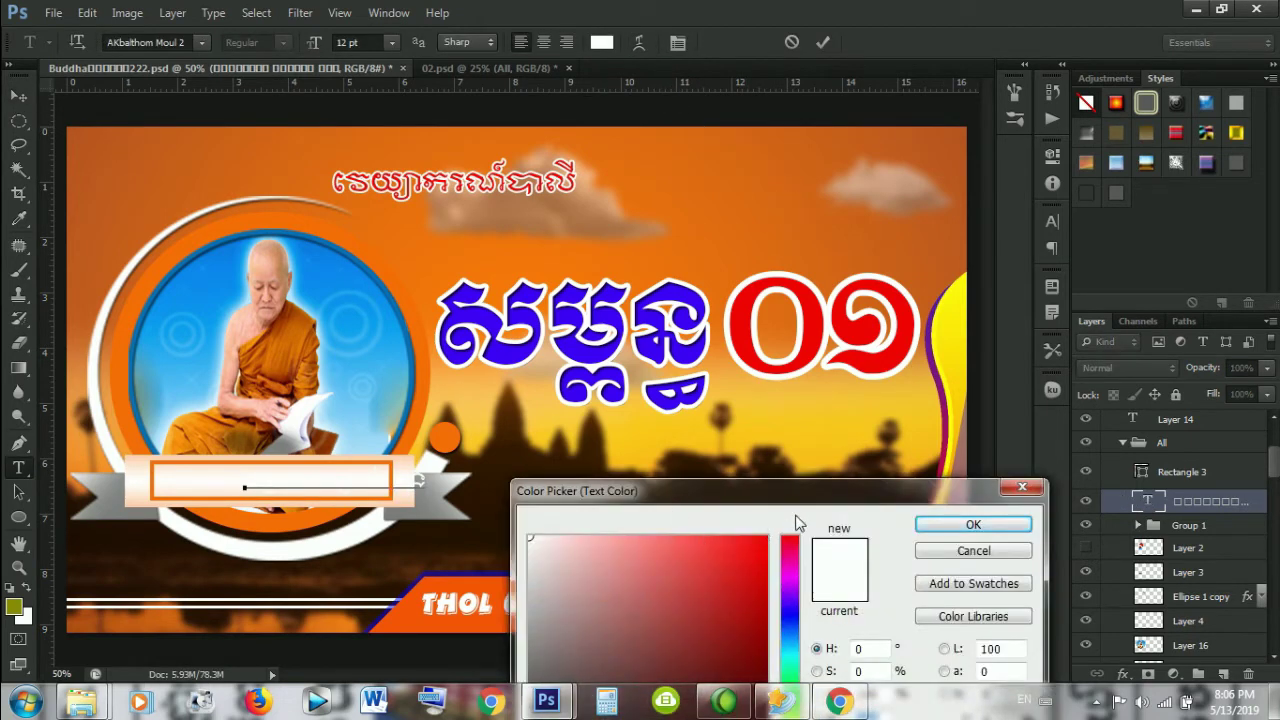
left_click_drag(800, 501, 848, 242)
left_click_drag(843, 500, 843, 498)
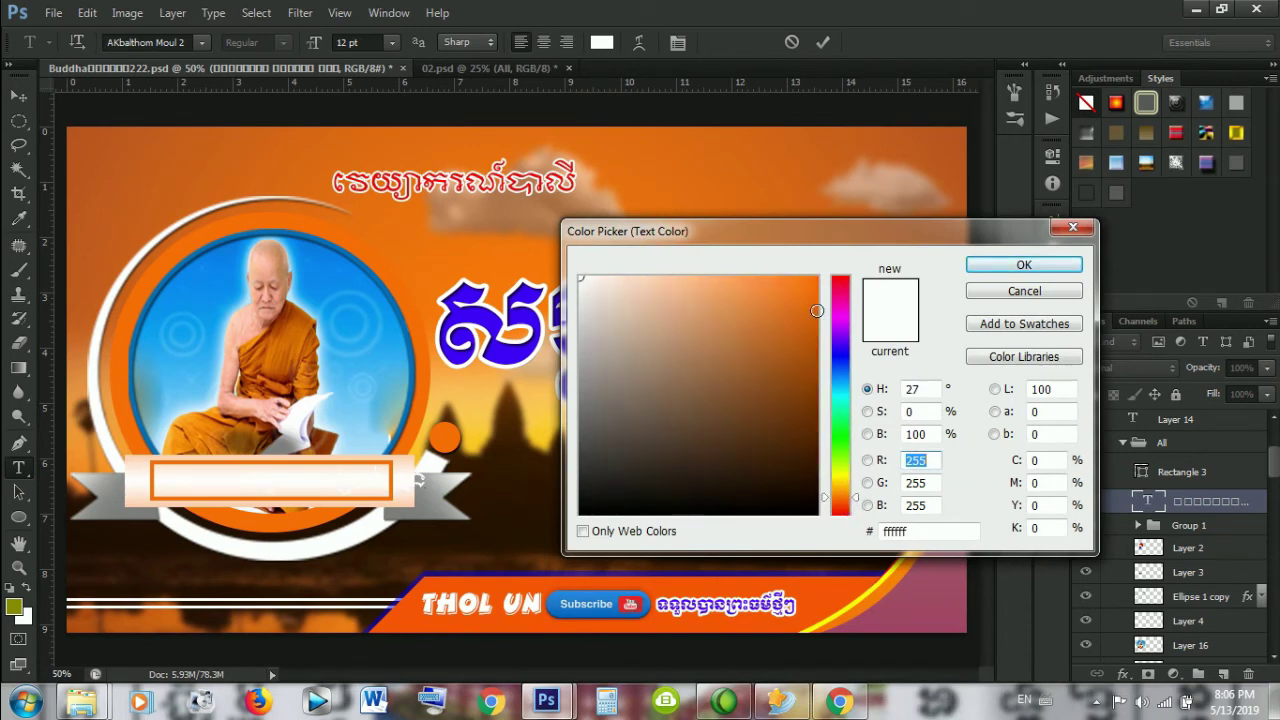
left_click_drag(818, 310, 855, 258)
left_click(988, 265)
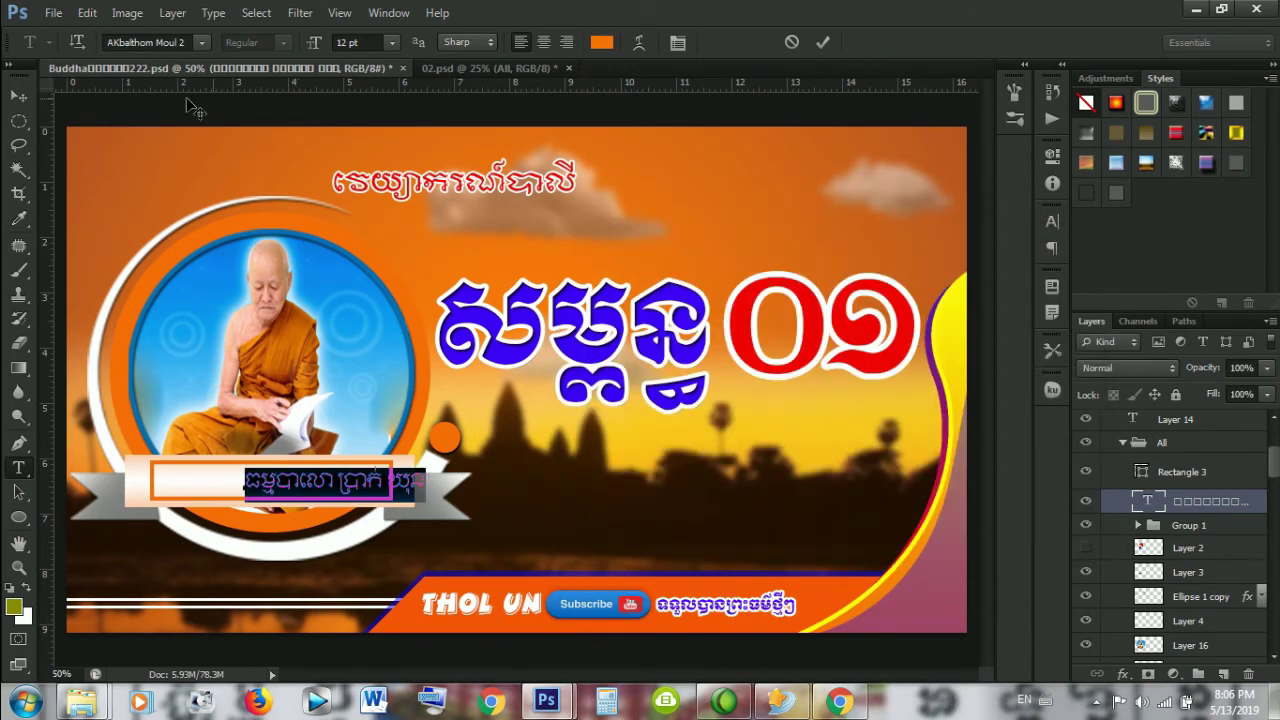
left_click(18, 95)
left_click_drag(318, 487, 261, 486)
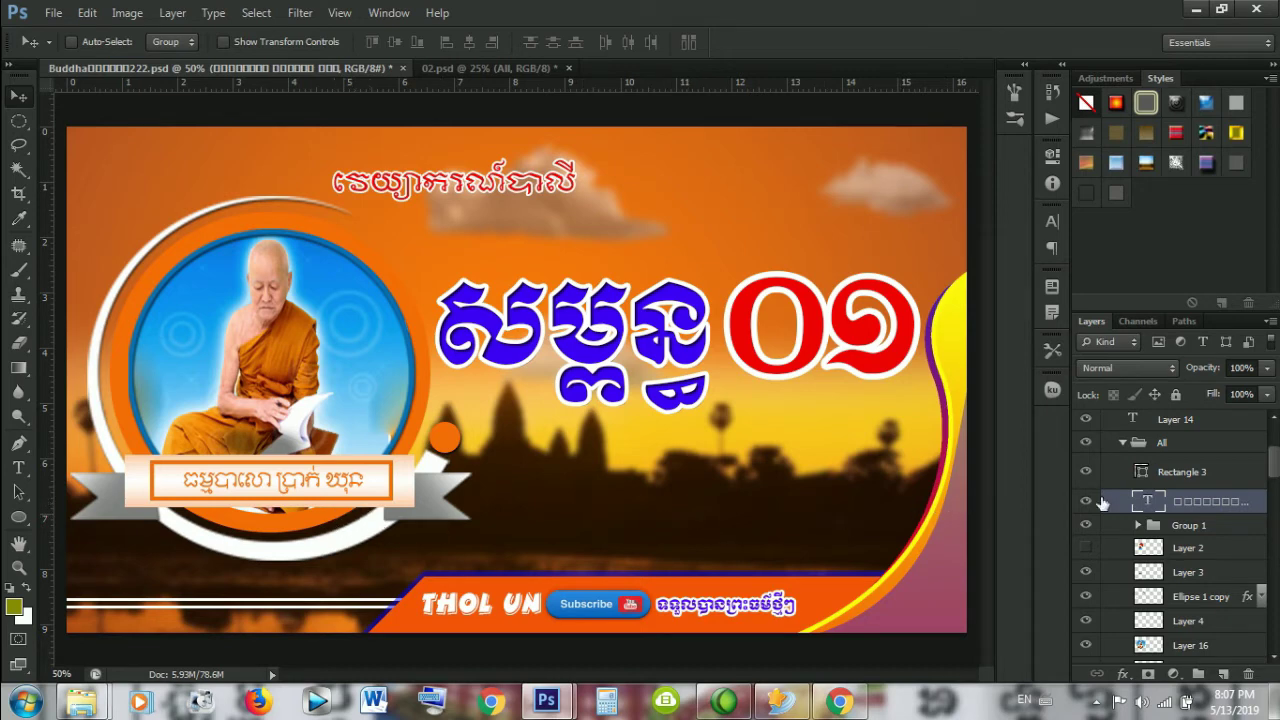
Step: Add a drop shadow to the orange Khmer credit text layer: size 3 px, distance 2 px, 75% opacity
right_click(1151, 505)
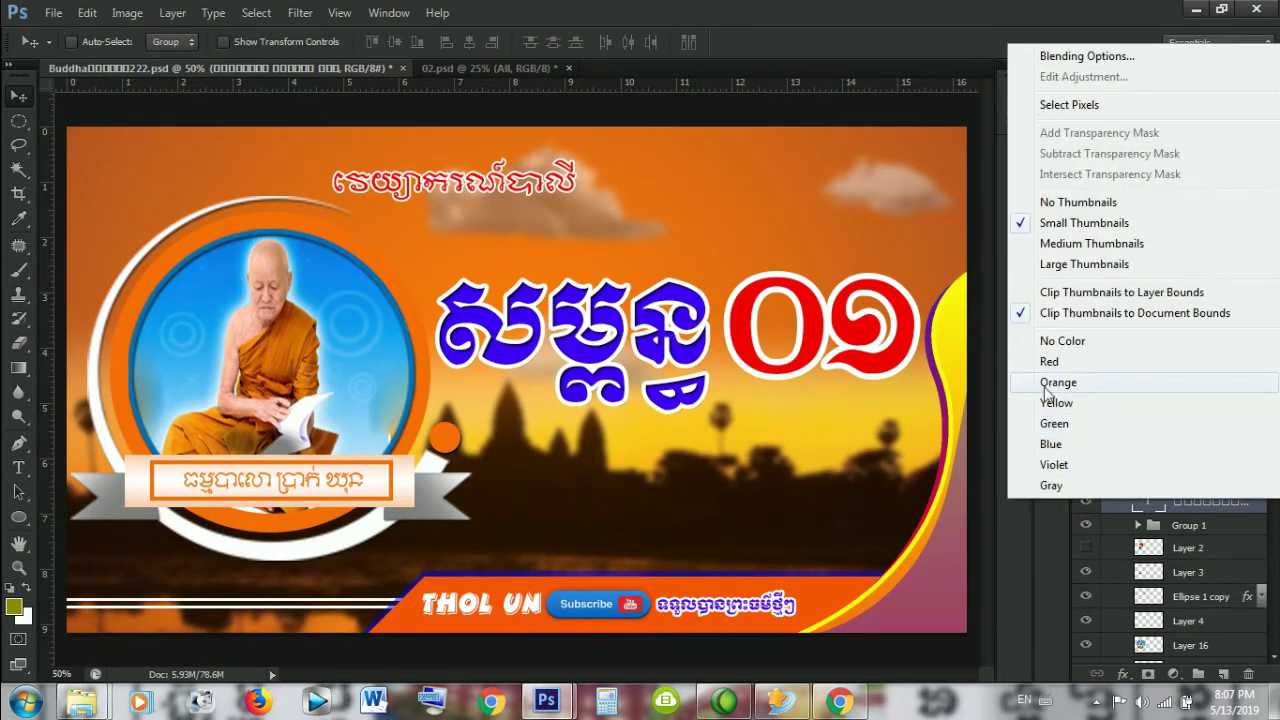
left_click(1057, 52)
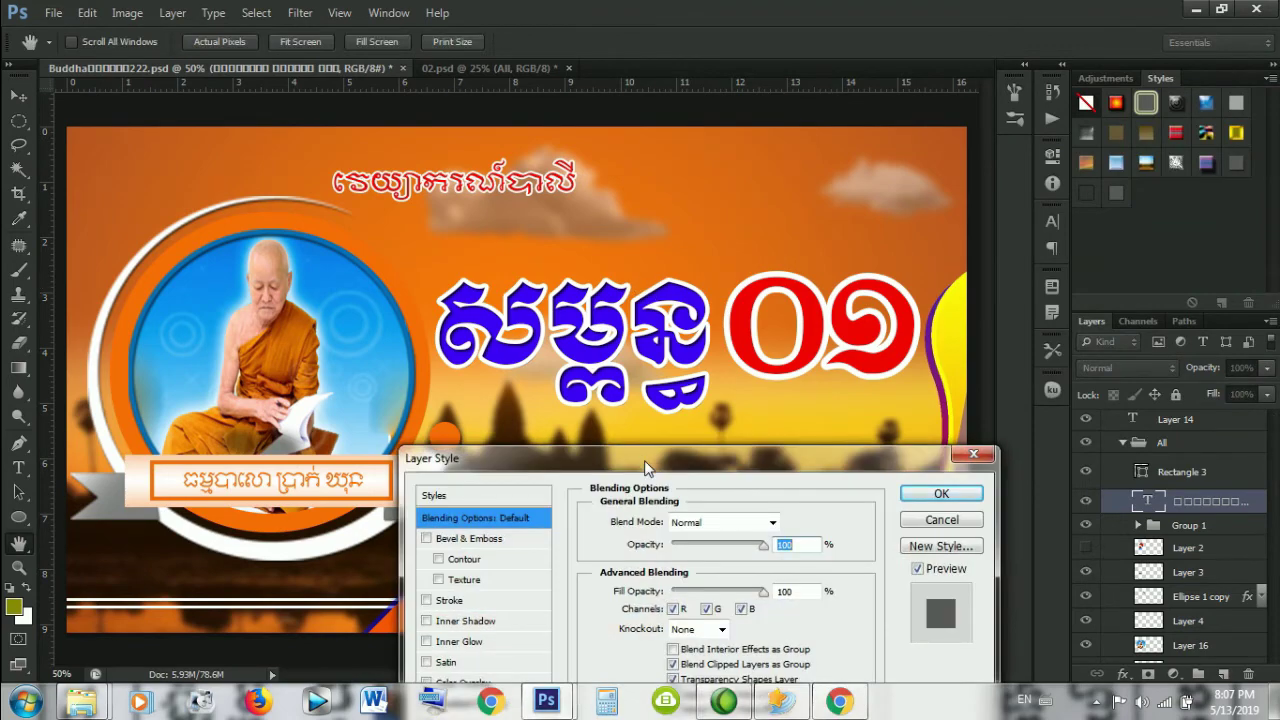
mouse_move(644, 460)
left_mouse_down()
mouse_move(713, 303)
mouse_move(906, 126)
left_mouse_up()
left_click(662, 434)
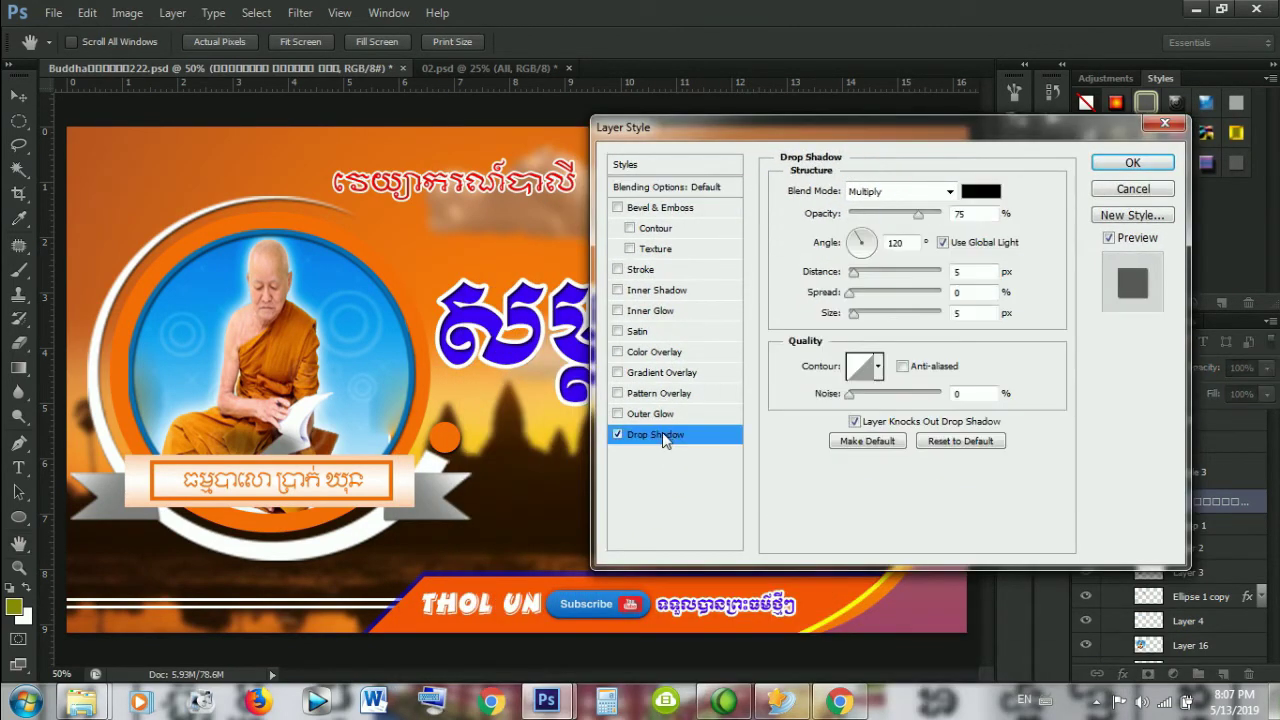
double_click(976, 312)
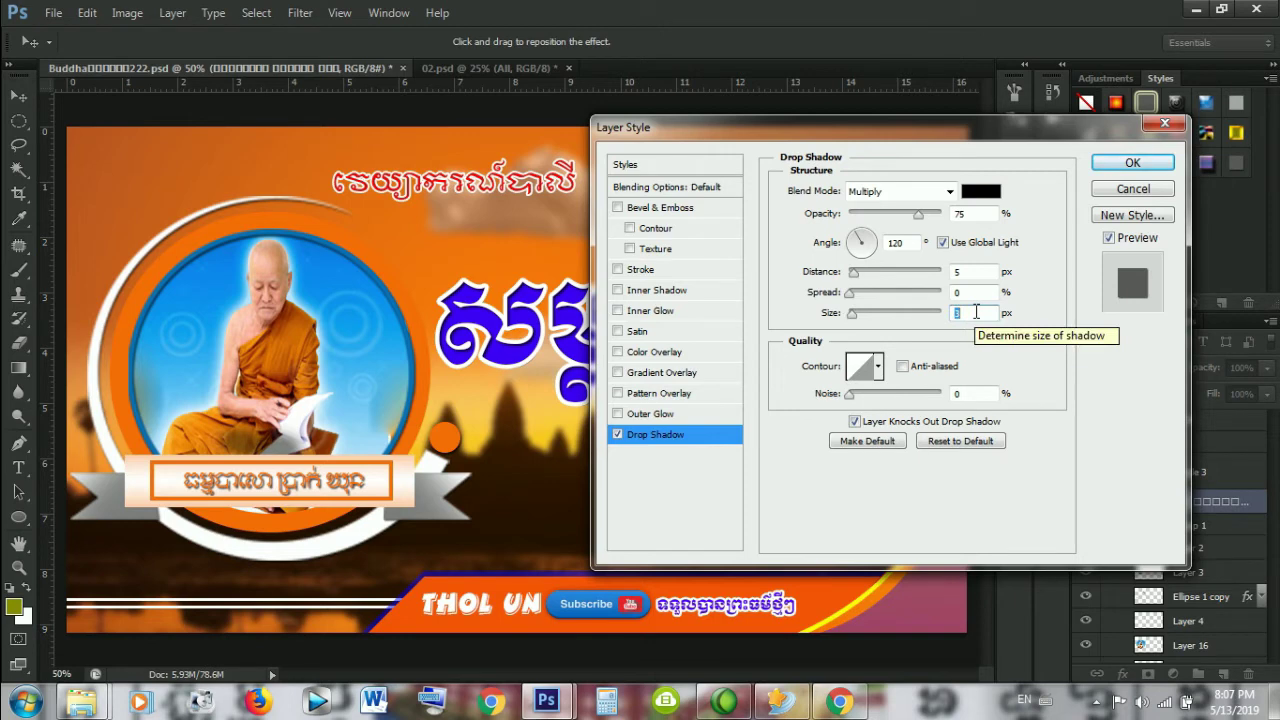
type("3")
double_click(972, 272)
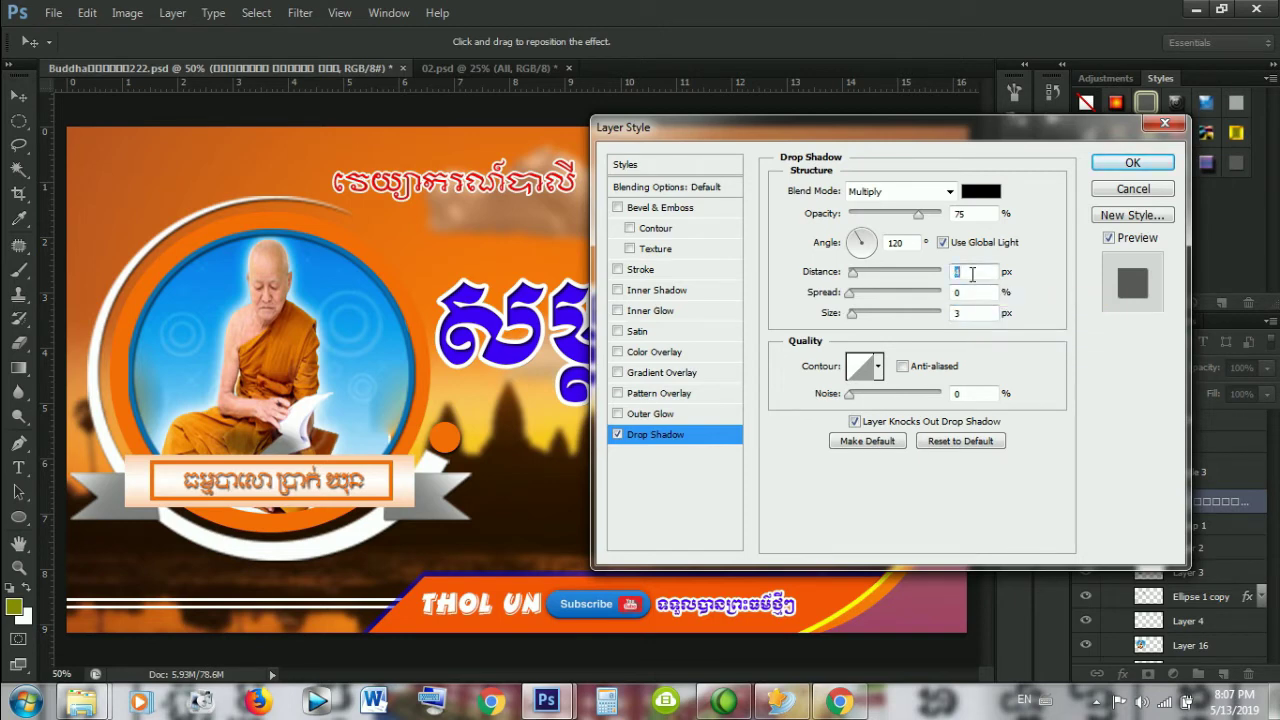
type("1")
key("Down")
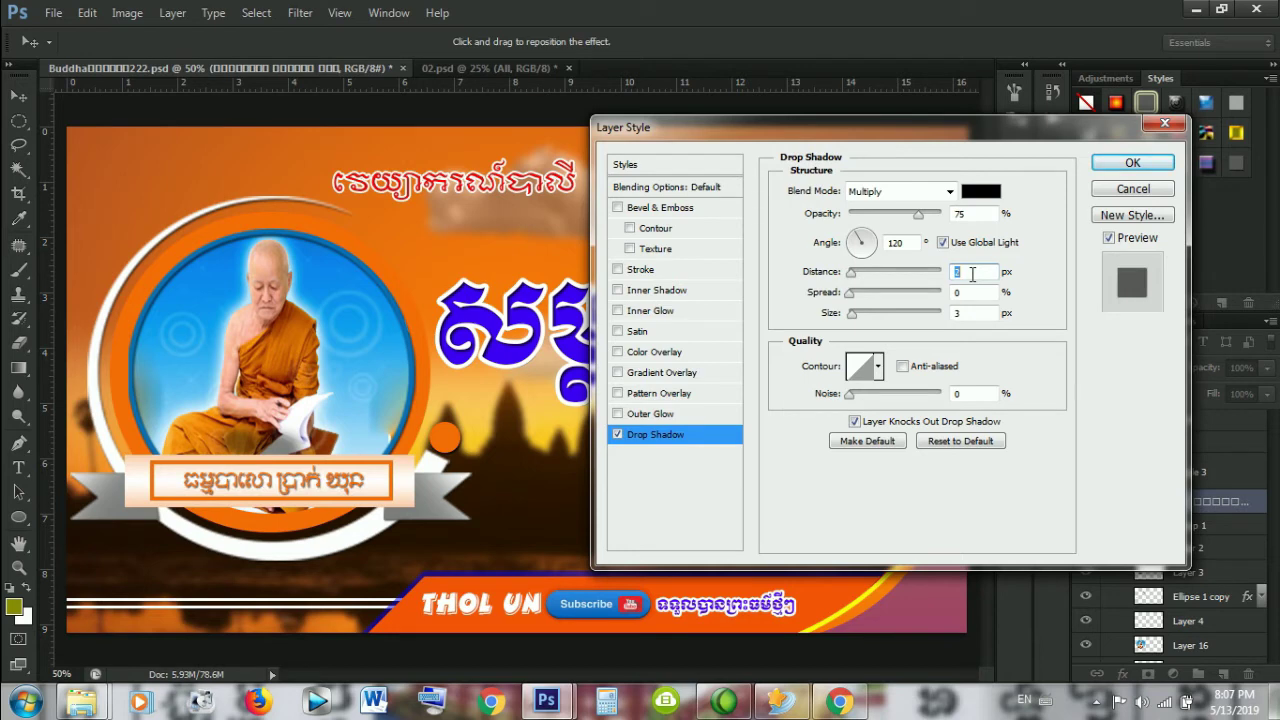
type("2")
double_click(958, 292)
left_click(1121, 167)
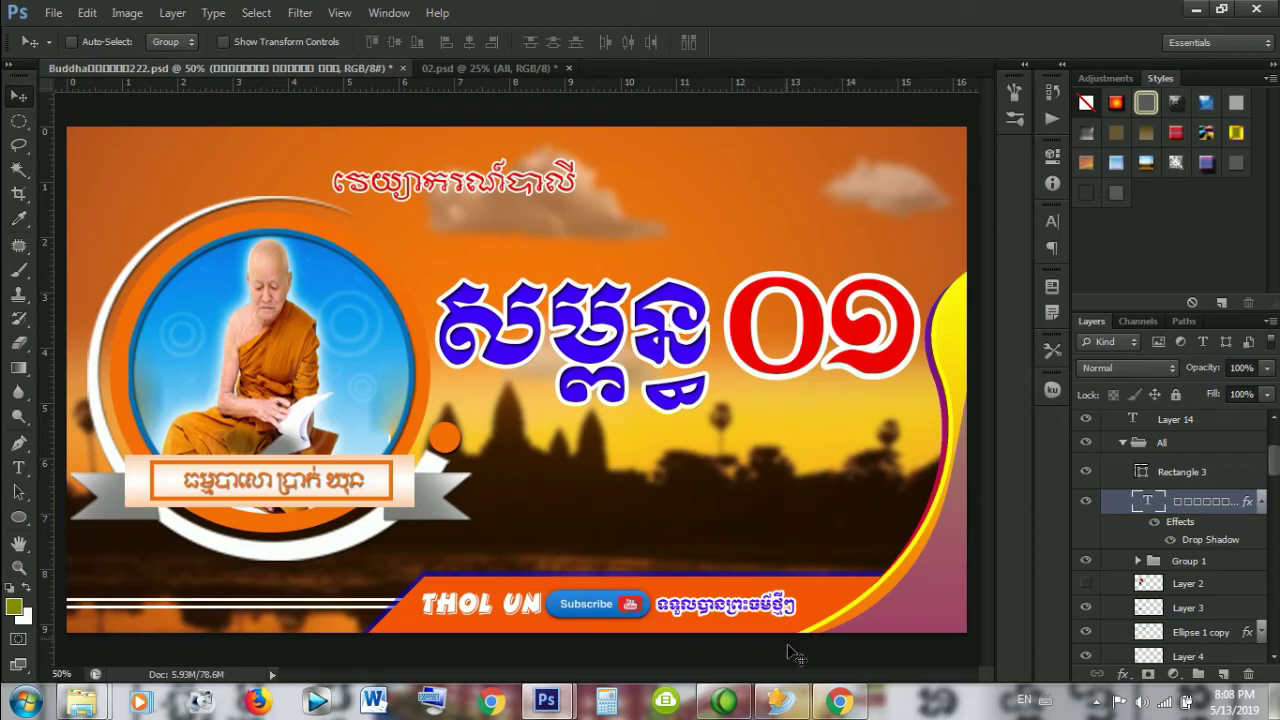
Step: Bring the Chrome window showing the Google Drive preview of 02.psd to the front
left_click(840, 703)
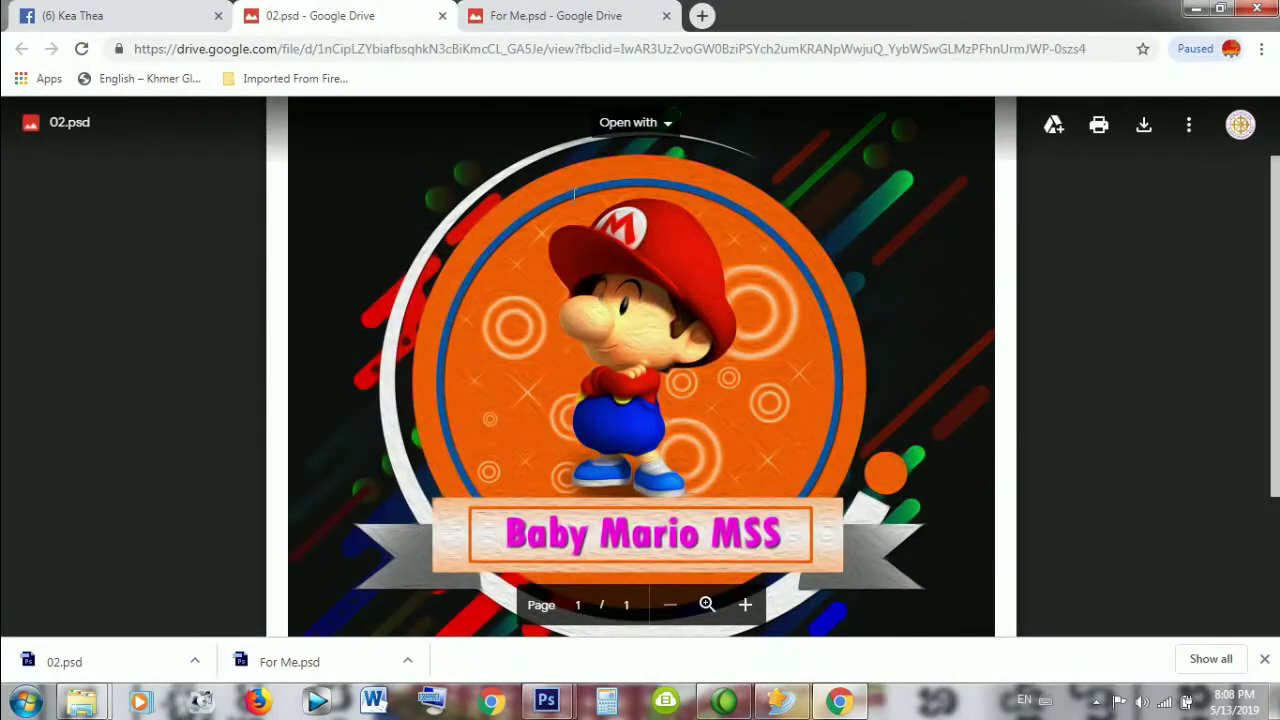
Step: From a new tab, rerun the 'thol un' YouTube search and browse the Thol Un channel's videos
left_click(702, 15)
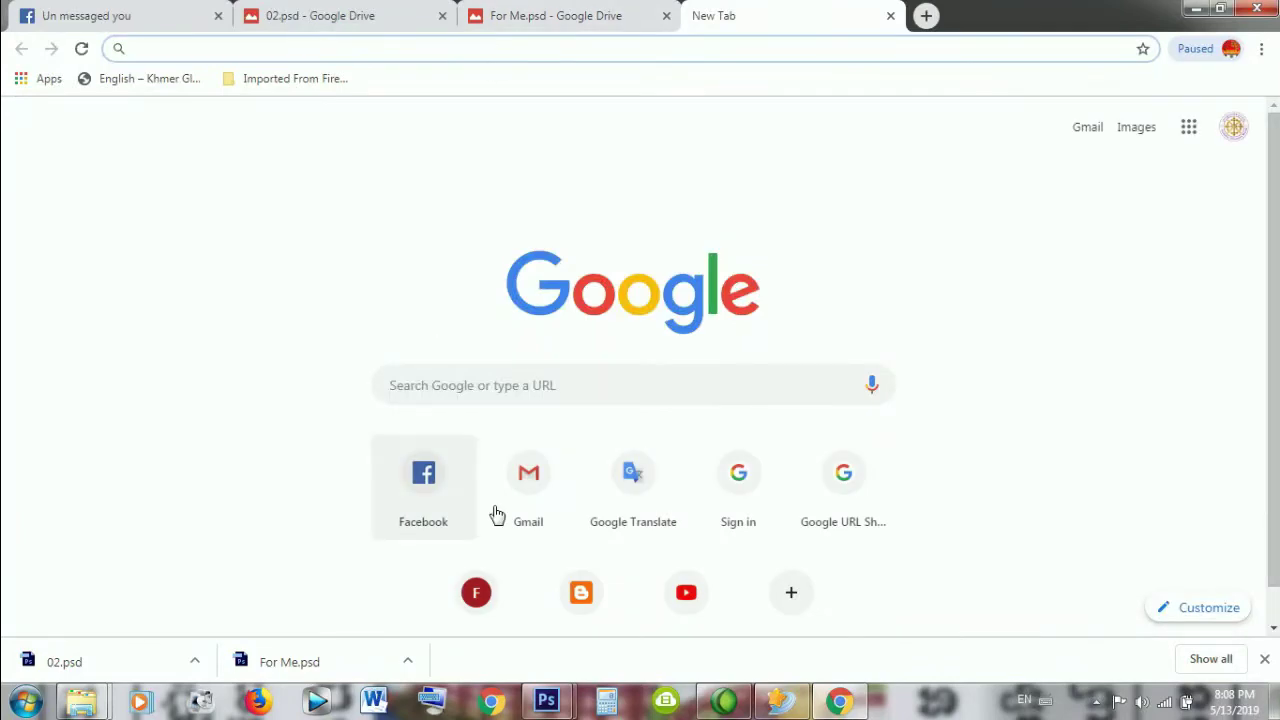
left_click(709, 604)
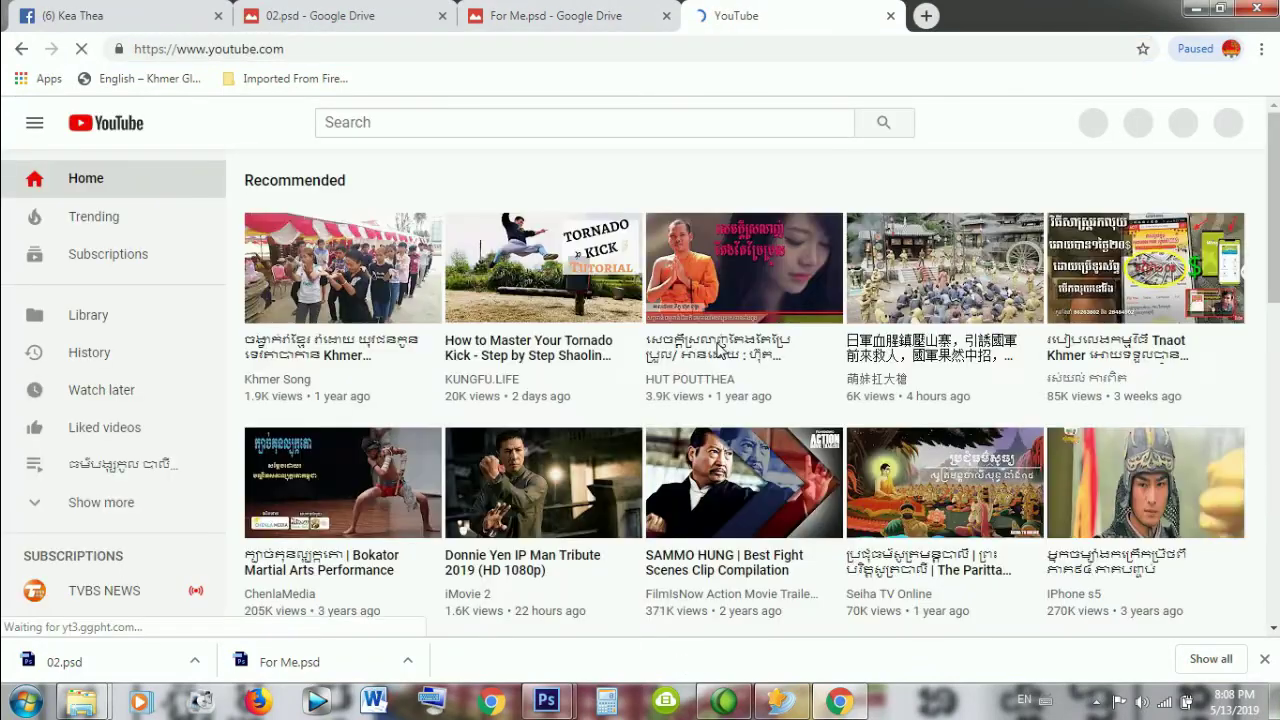
left_click(402, 120)
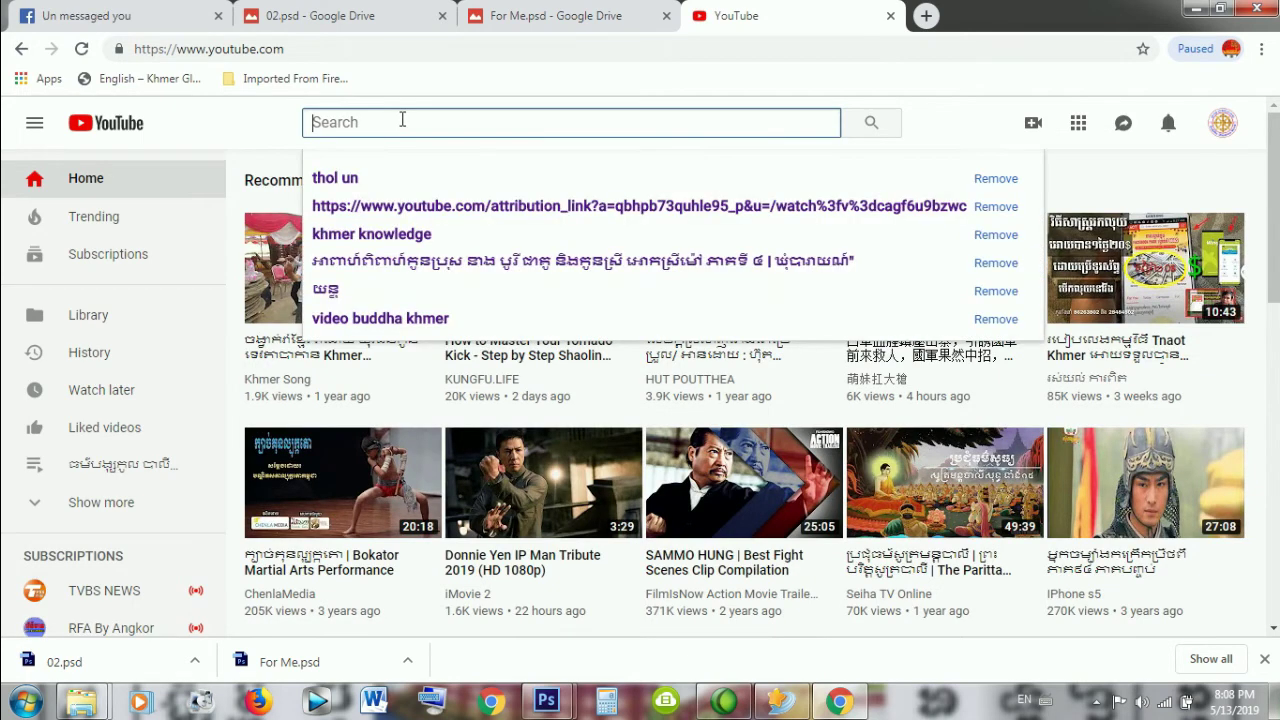
left_click(378, 180)
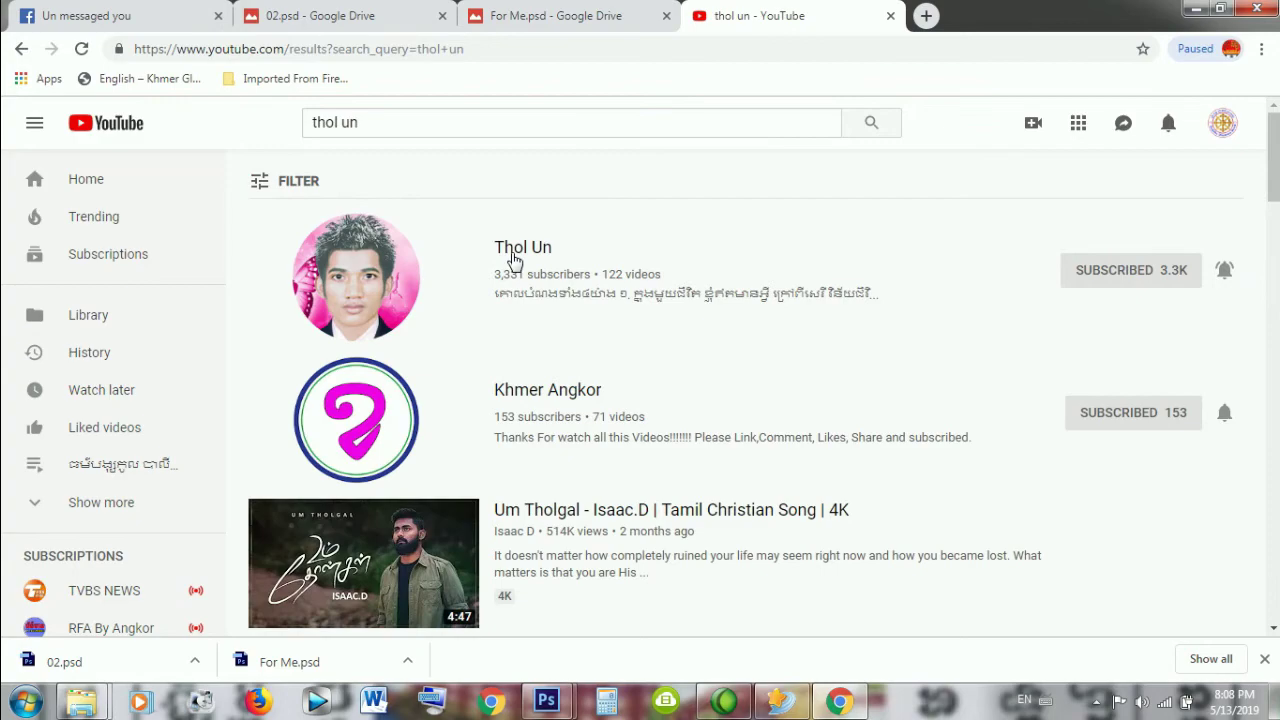
left_click(506, 250)
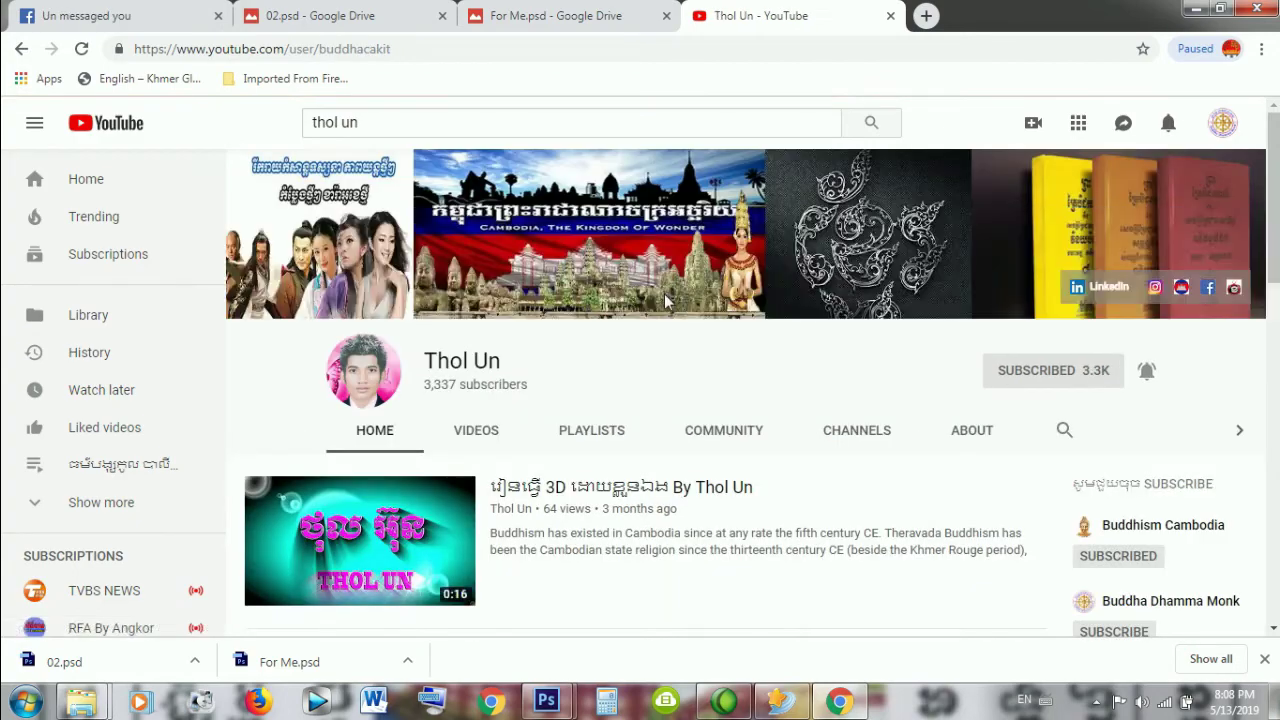
scroll(665, 300, "down", 1)
scroll(665, 300, "down", 2)
scroll(665, 300, "up", 3)
scroll(651, 322, "down", 3)
scroll(651, 322, "up", 3)
scroll(651, 322, "down", 3)
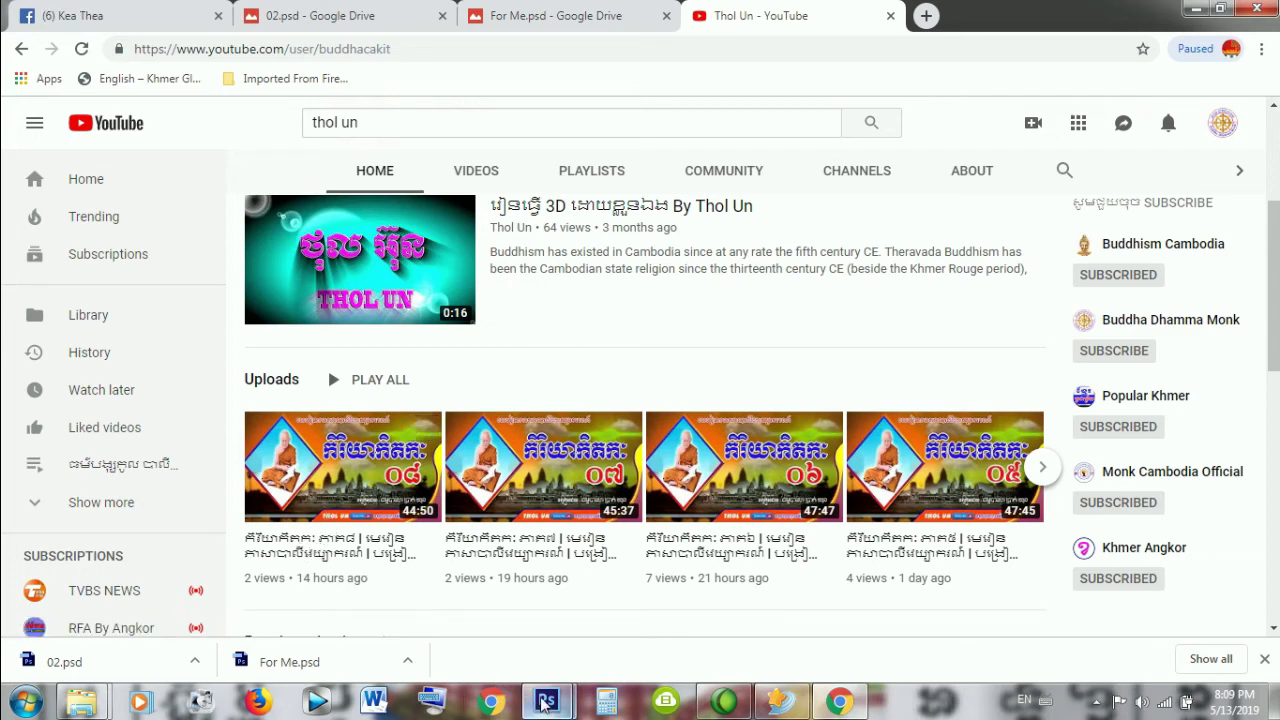
mouse_move(546, 701)
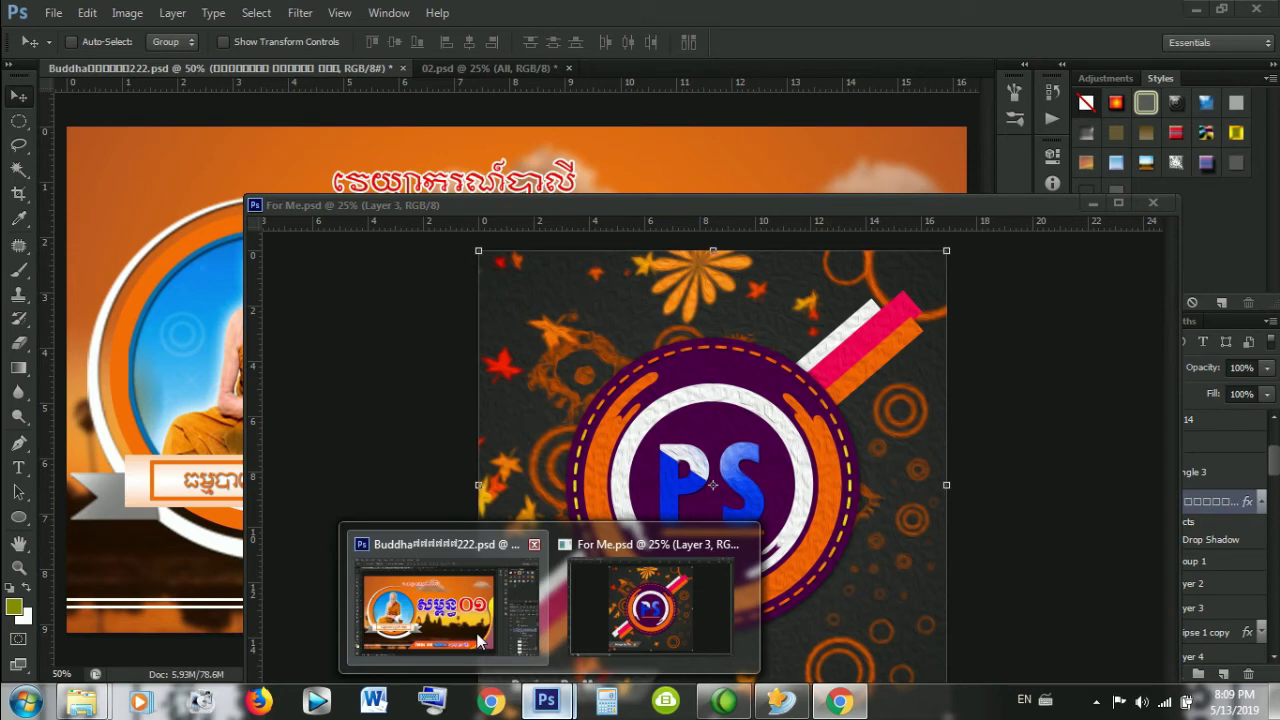
Step: Switch back to Photoshop and move the For Me.psd document window up into place
left_click(480, 641)
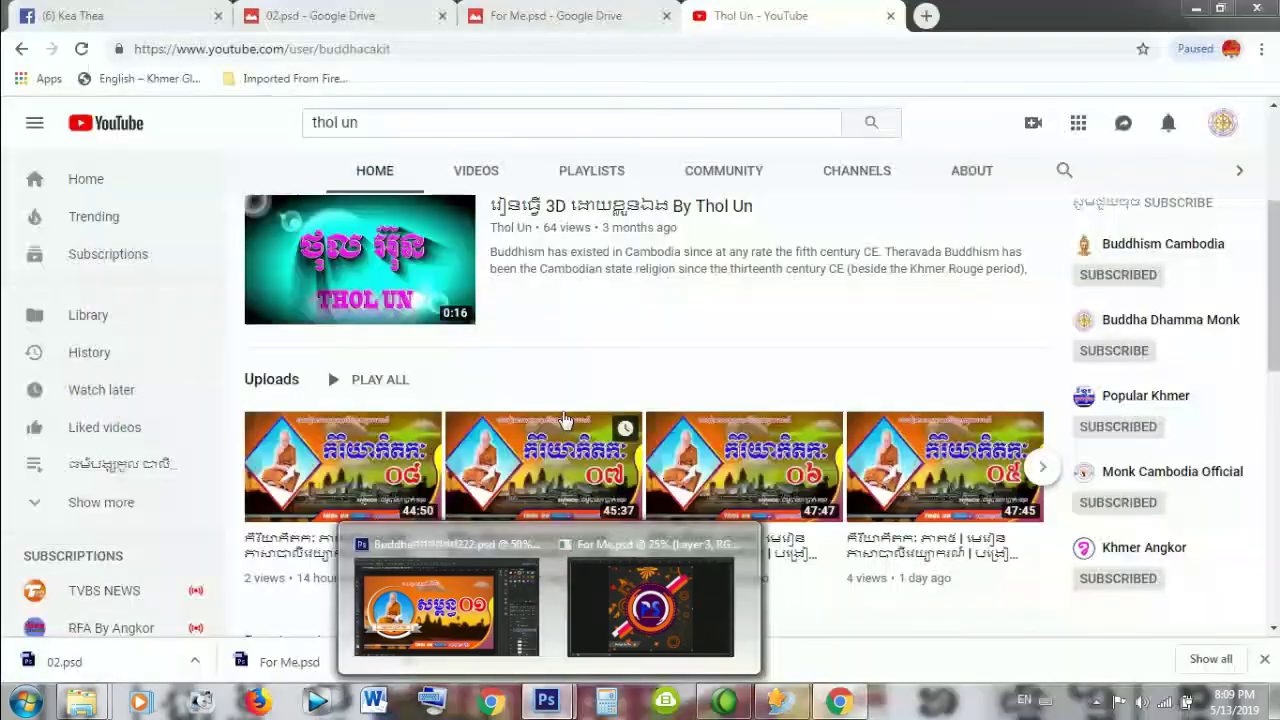
left_click(586, 594)
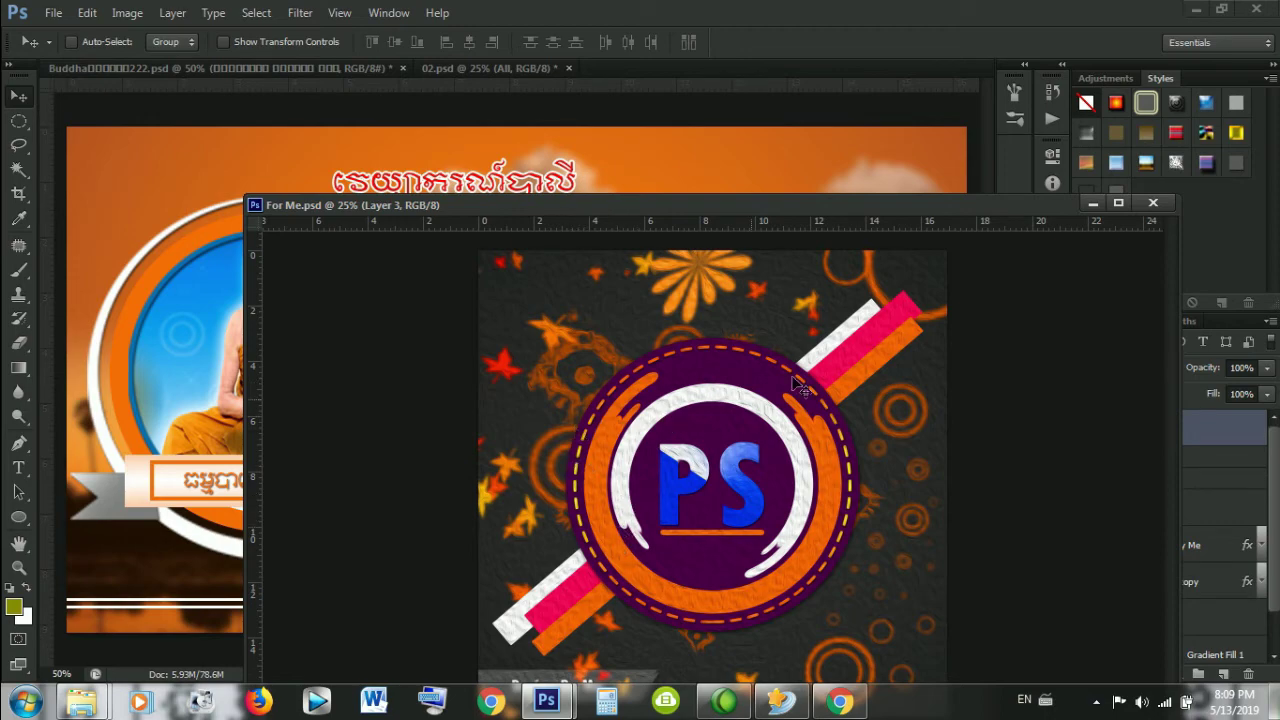
left_click_drag(738, 206, 755, 68)
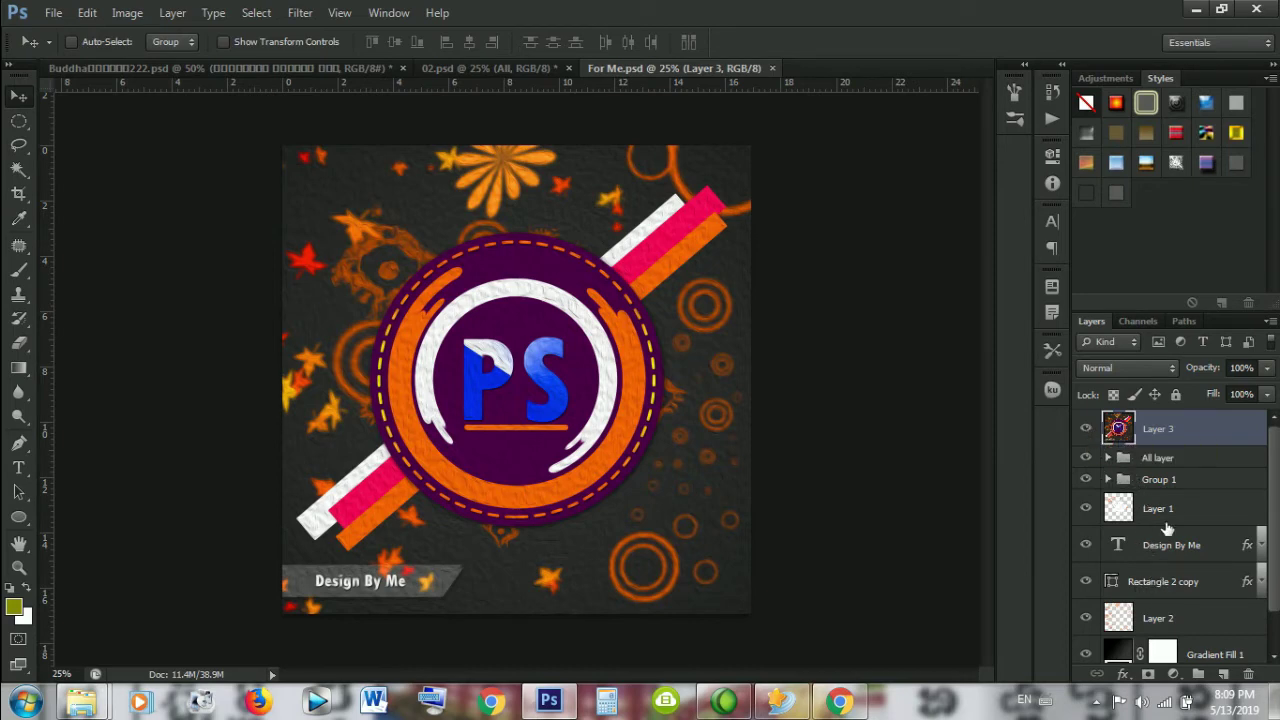
Step: Hide Layer 3's texture in For Me.psd and toggle Layers 1 and 2 to check them
left_click(1087, 444)
scroll(1130, 490, "down", 1)
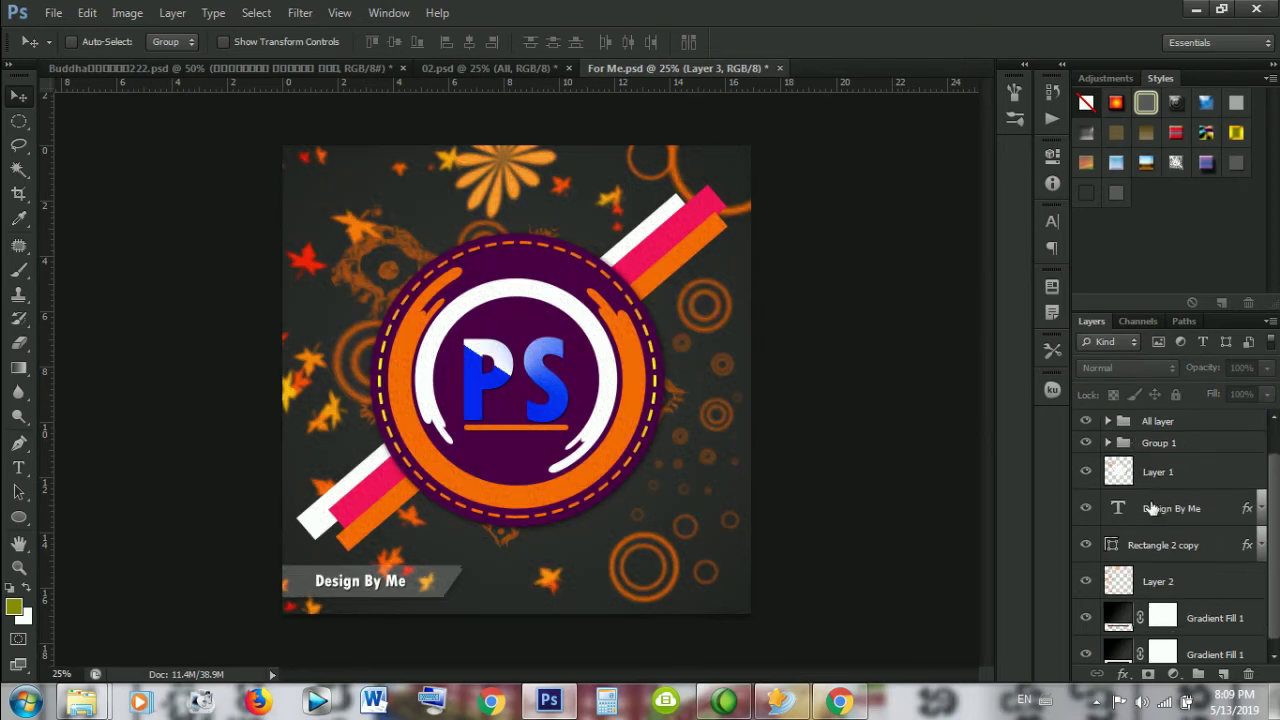
scroll(1160, 515, "up", 1)
scroll(1170, 535, "down", 1)
scroll(1170, 540, "up", 1)
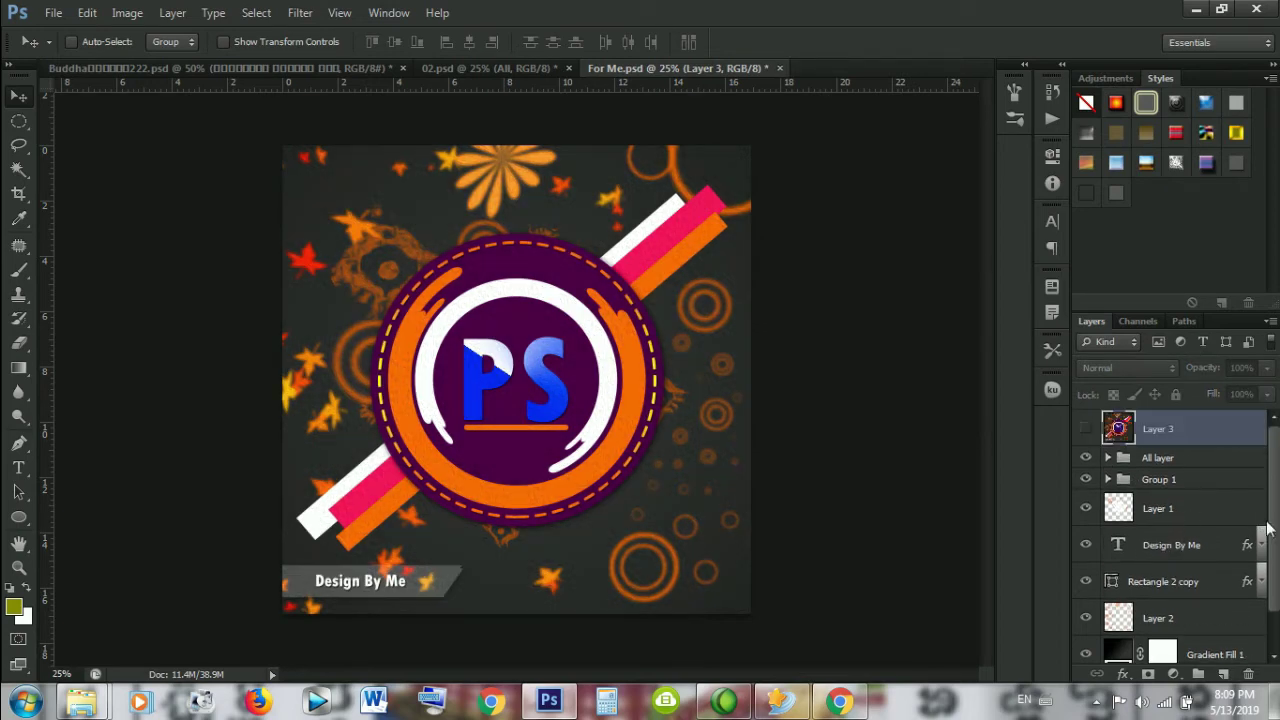
scroll(1270, 560, "down", 2)
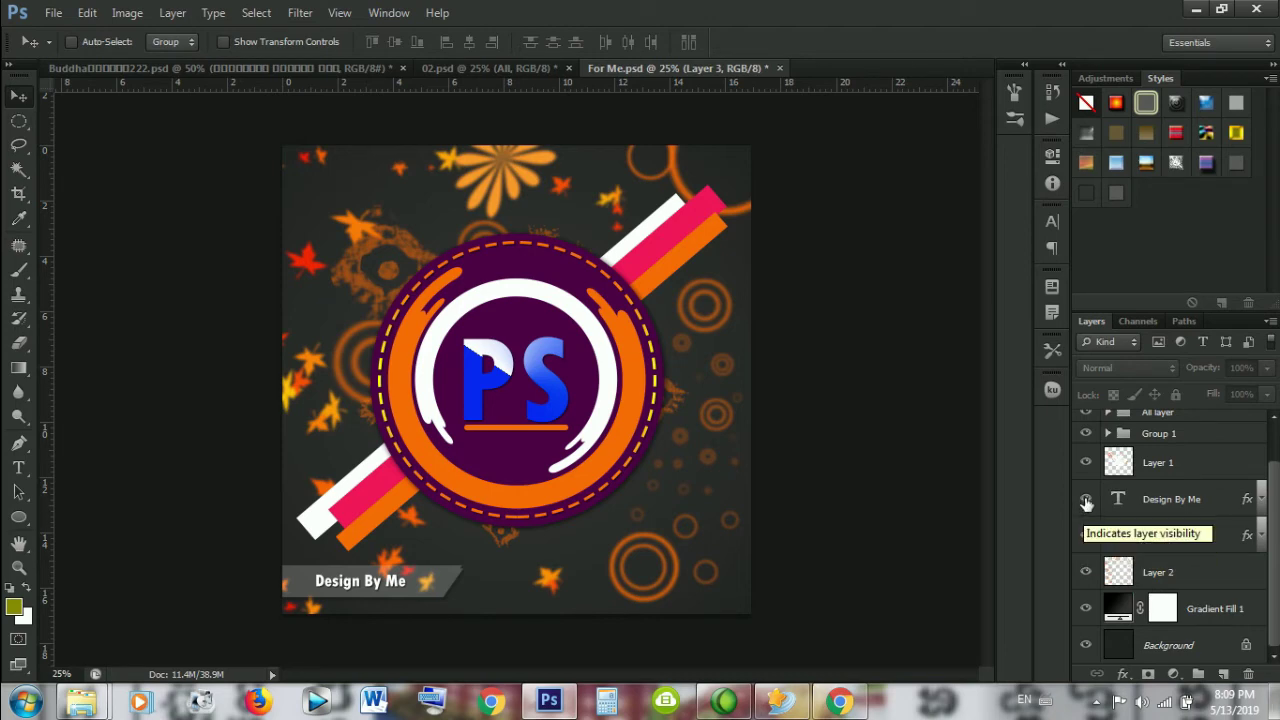
left_click(1086, 463)
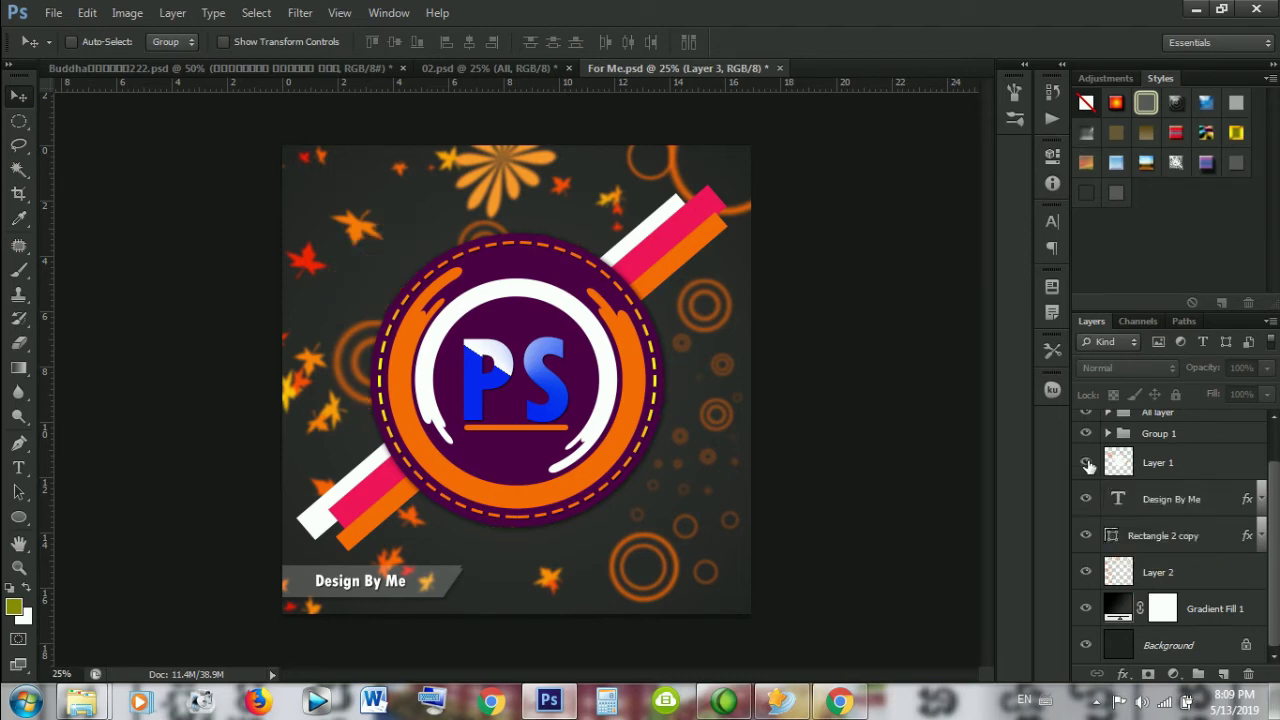
left_click(1086, 572)
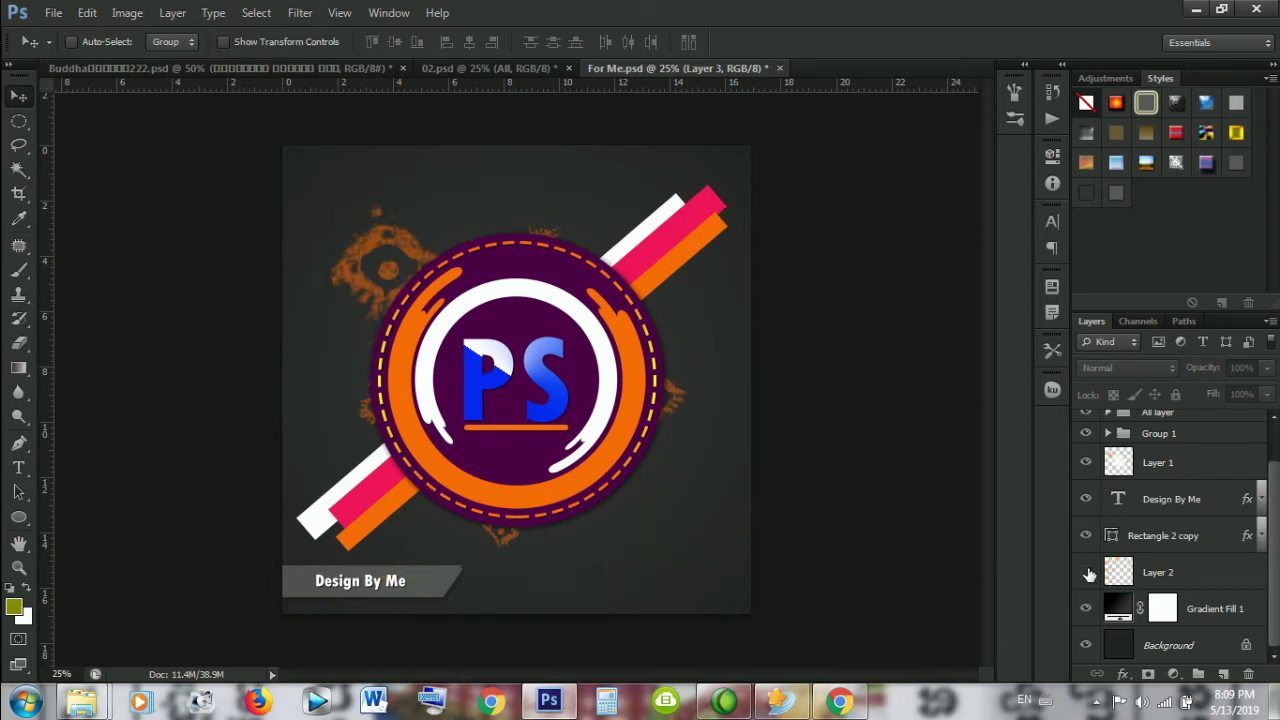
Step: Move the stars-and-circles Layer 2 above the Design By Me text layer
left_click_drag(1125, 572, 1157, 468)
left_click(1158, 463)
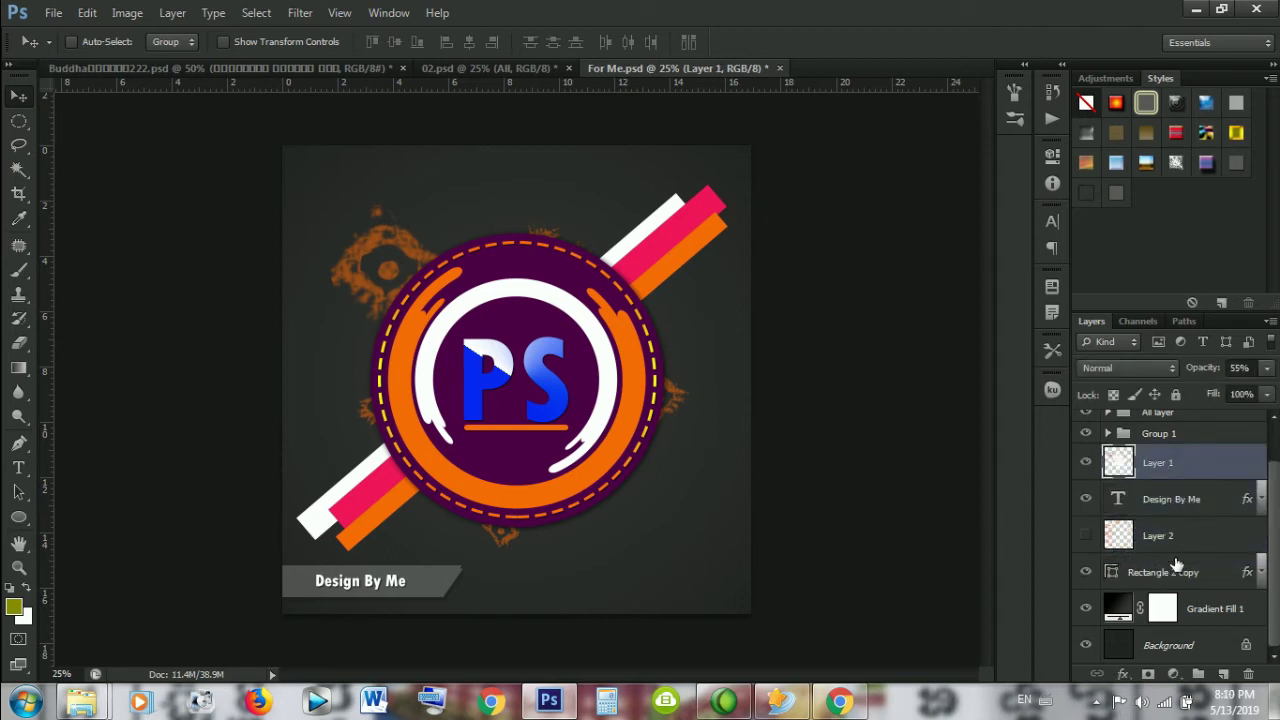
left_click(1174, 540)
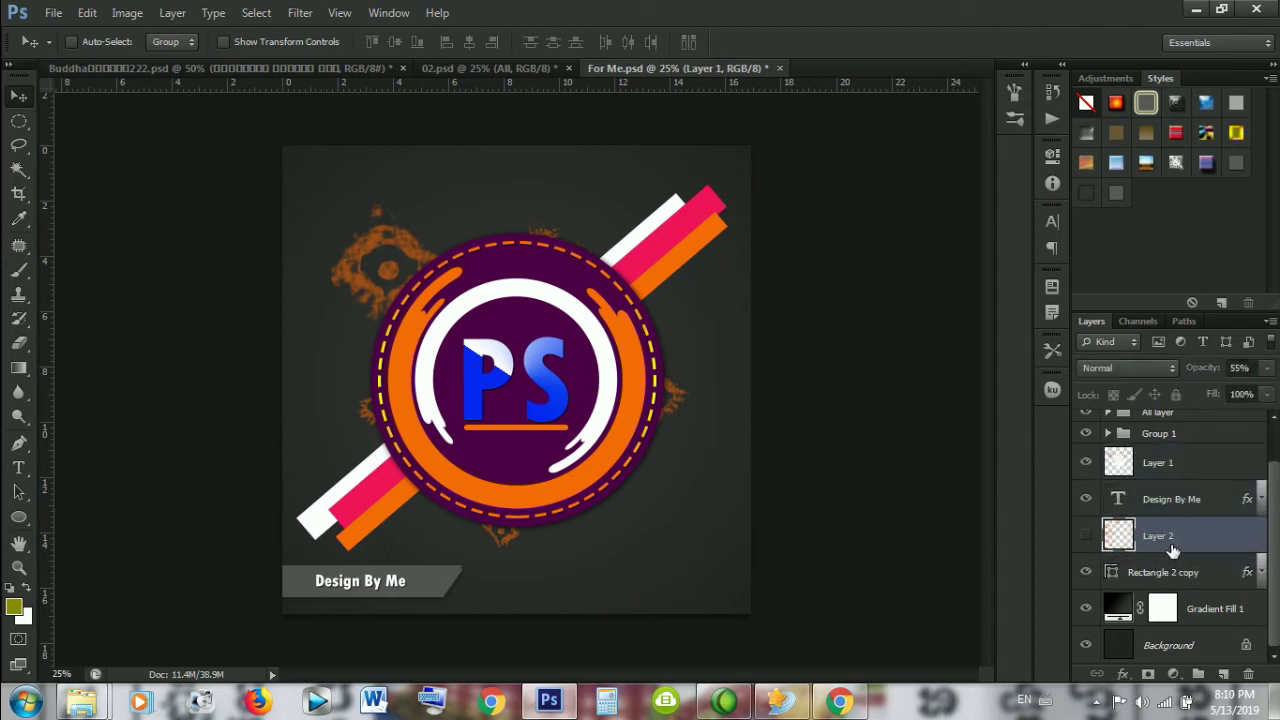
left_click(1086, 536)
left_click_drag(1150, 540, 1160, 485)
Step: Delete Layer 1 and toggle Layer 2's visibility to compare
double_click(1160, 463)
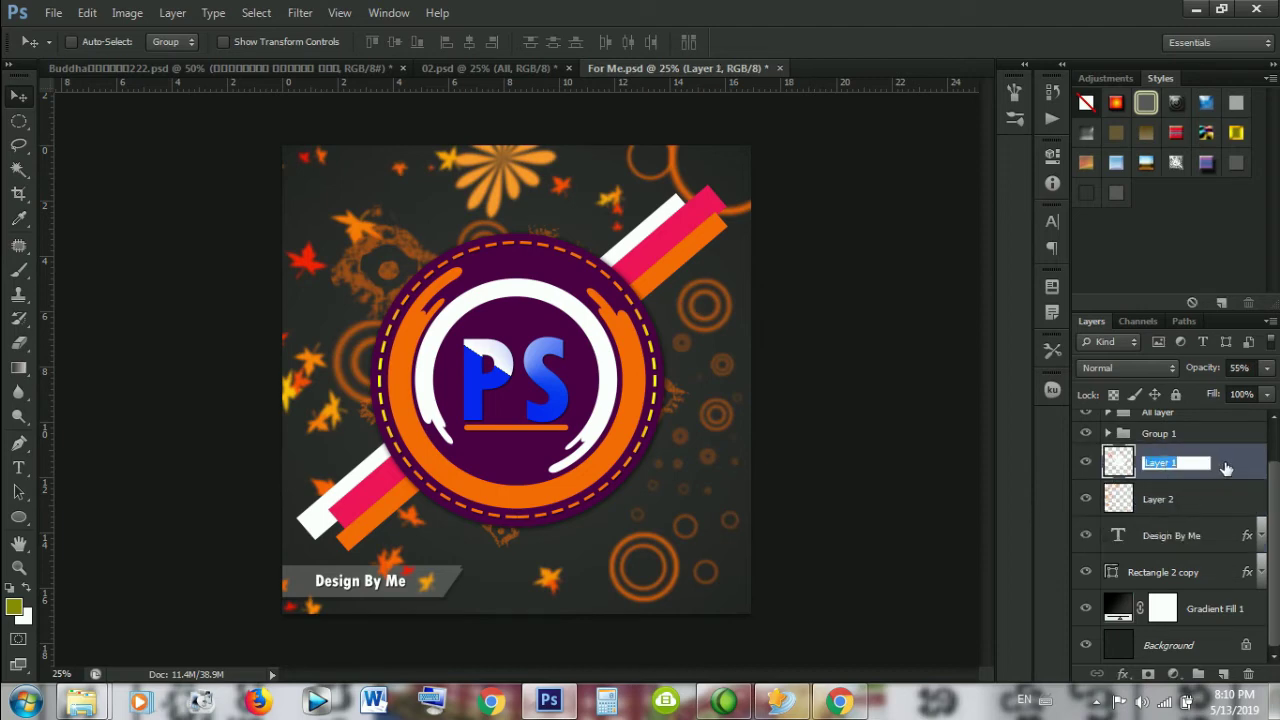
key("Return")
key("Delete")
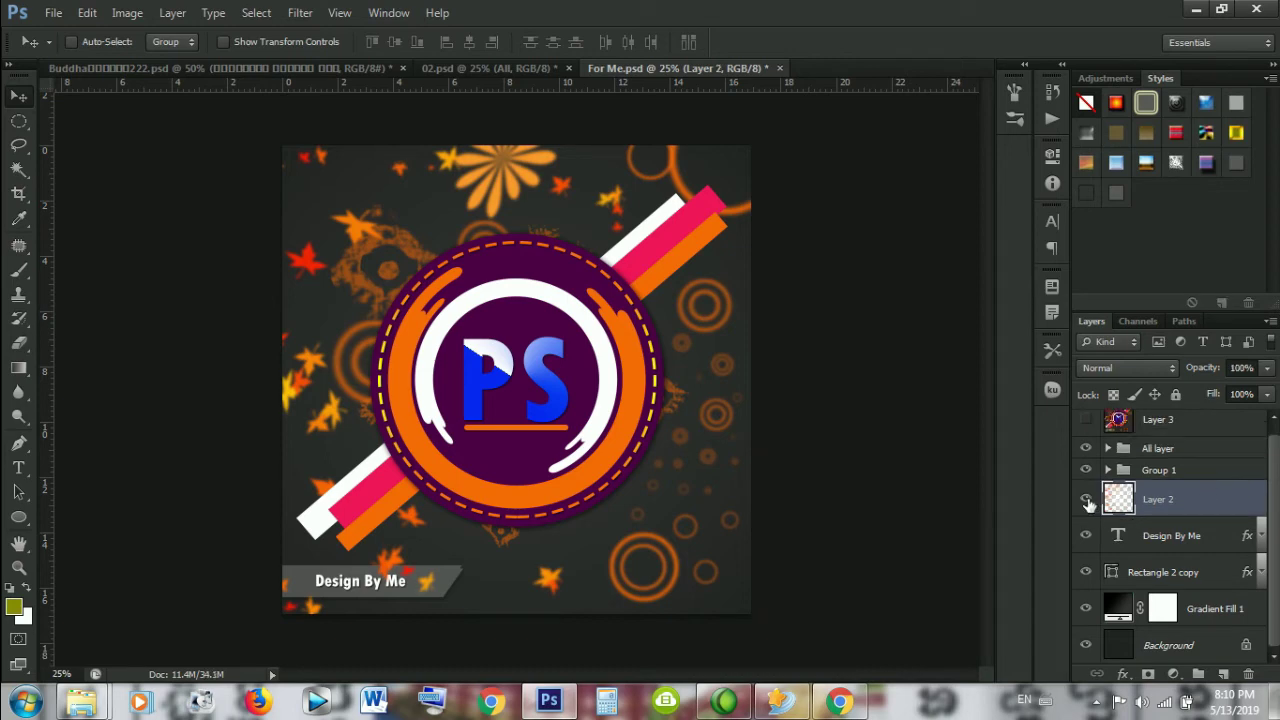
left_click(1086, 499)
left_click(1087, 500)
Step: Drag Layer 2's leaf-and-circle artwork from For Me.psd onto the Buddha banner
left_click_drag(391, 246, 294, 80)
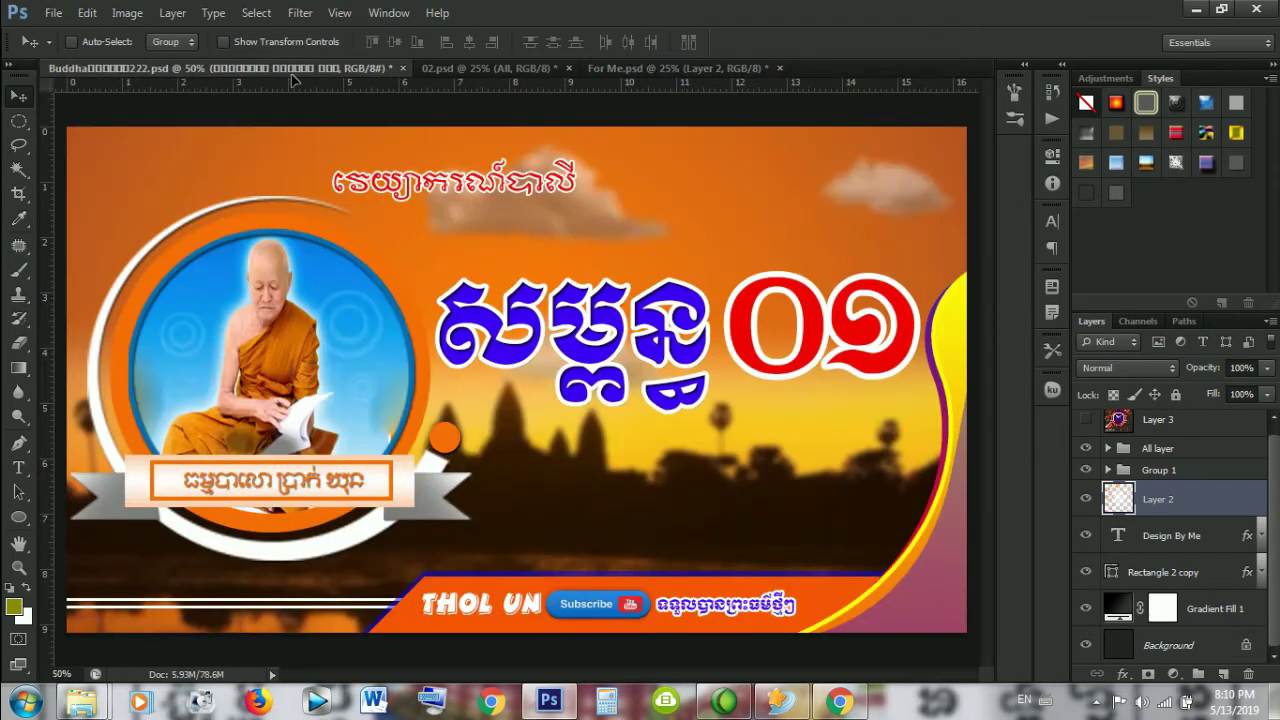
left_click_drag(294, 80, 330, 340)
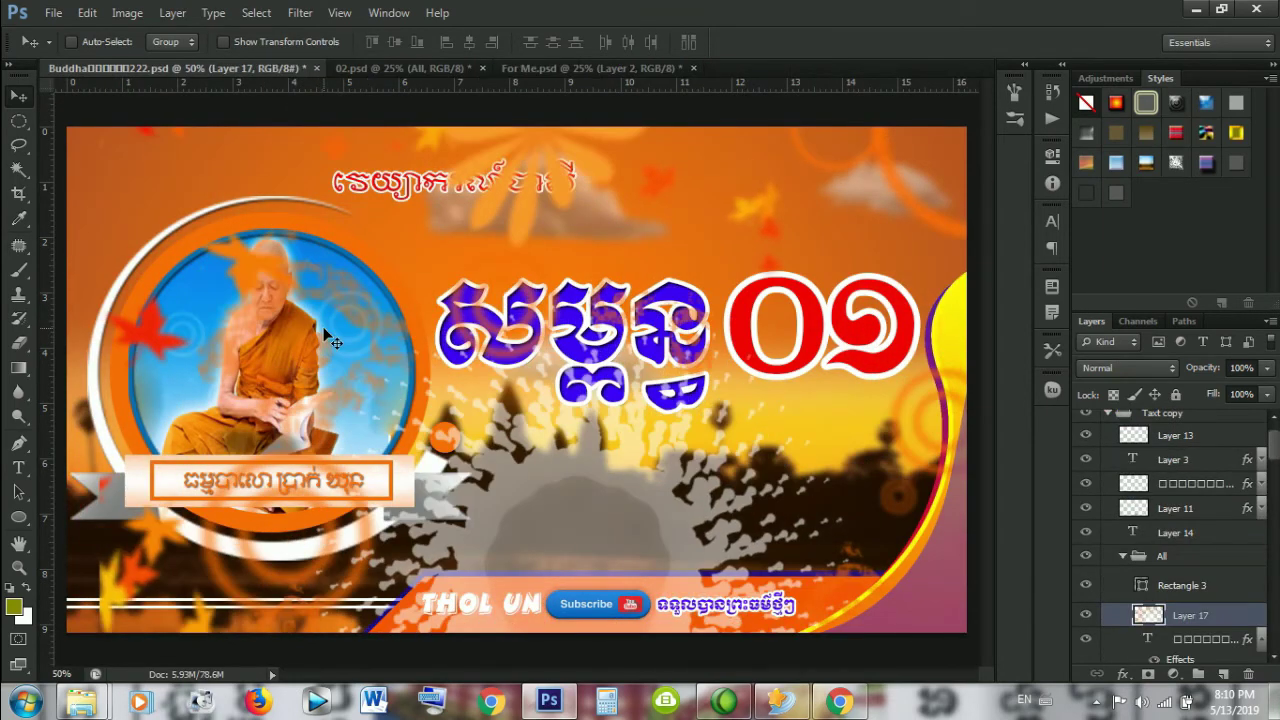
left_click_drag(468, 432, 476, 280)
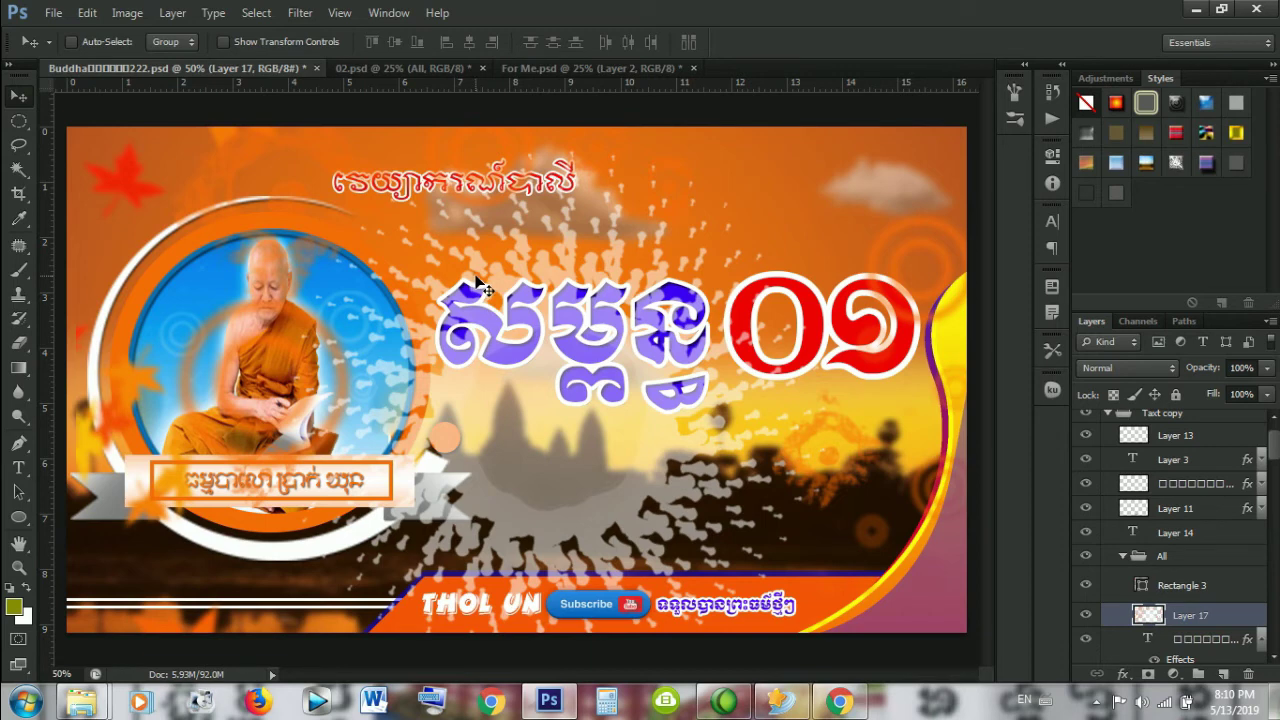
Step: Scale the artwork down to about 79.6% and shift it left and down on the banner
key("ctrl+t")
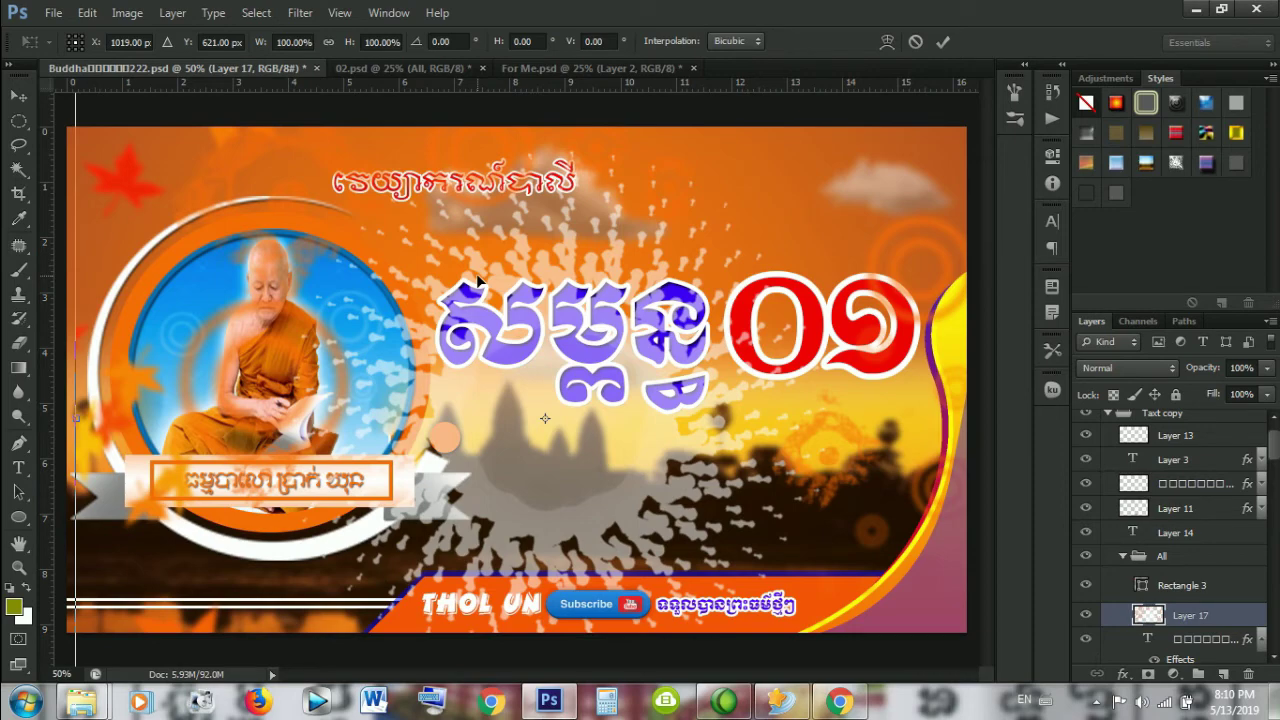
key("ctrl+minus")
key("ctrl+minus")
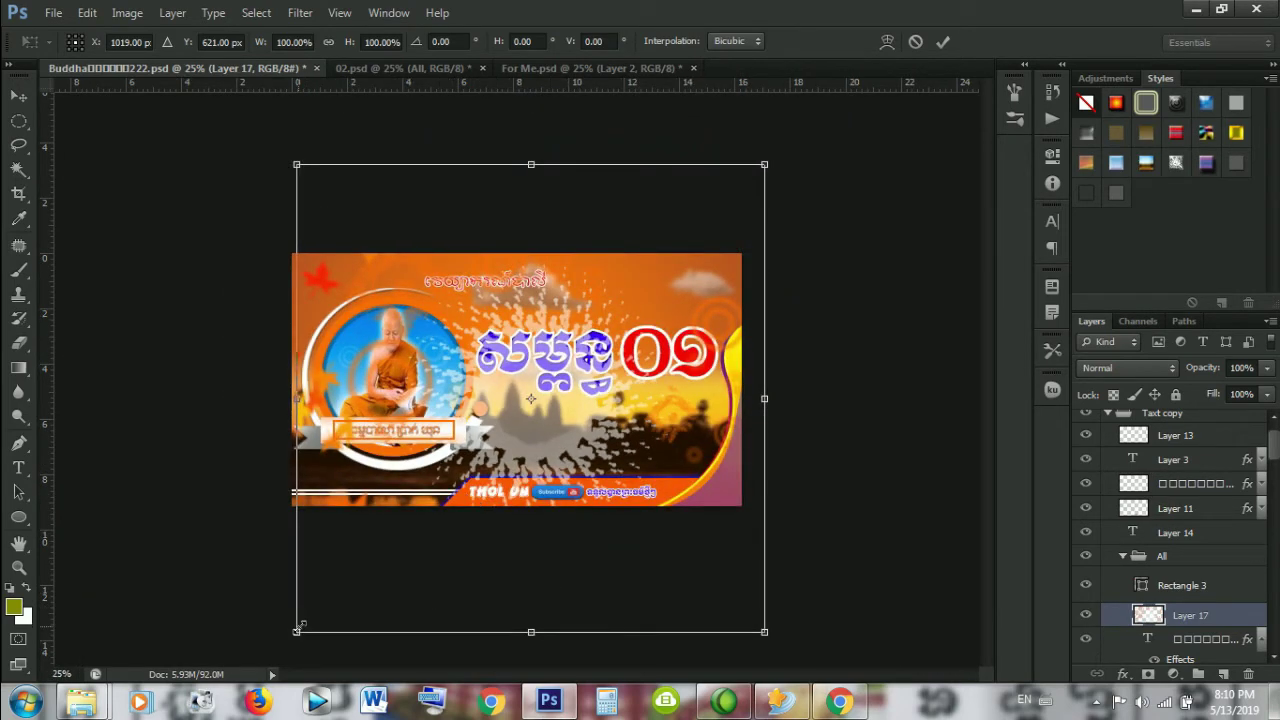
mouse_move(297, 632)
left_mouse_down()
mouse_move(322, 580)
mouse_move(392, 527)
left_mouse_up()
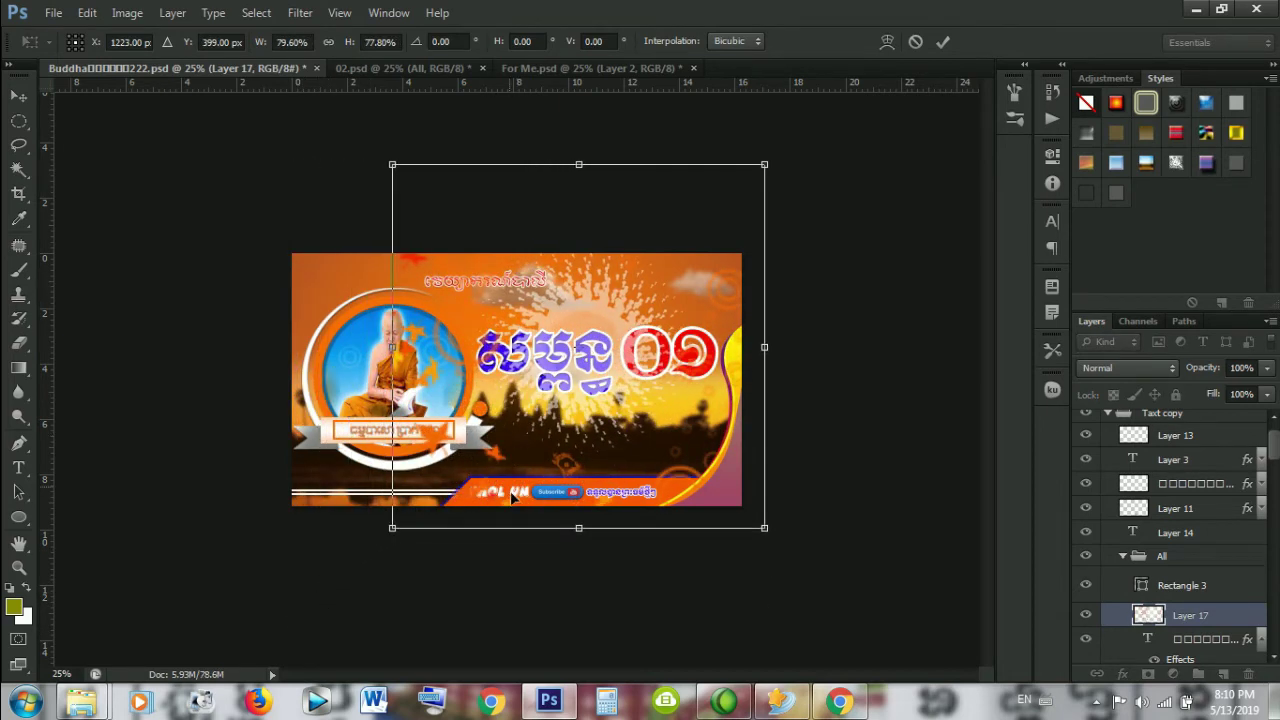
left_click_drag(593, 433, 548, 453)
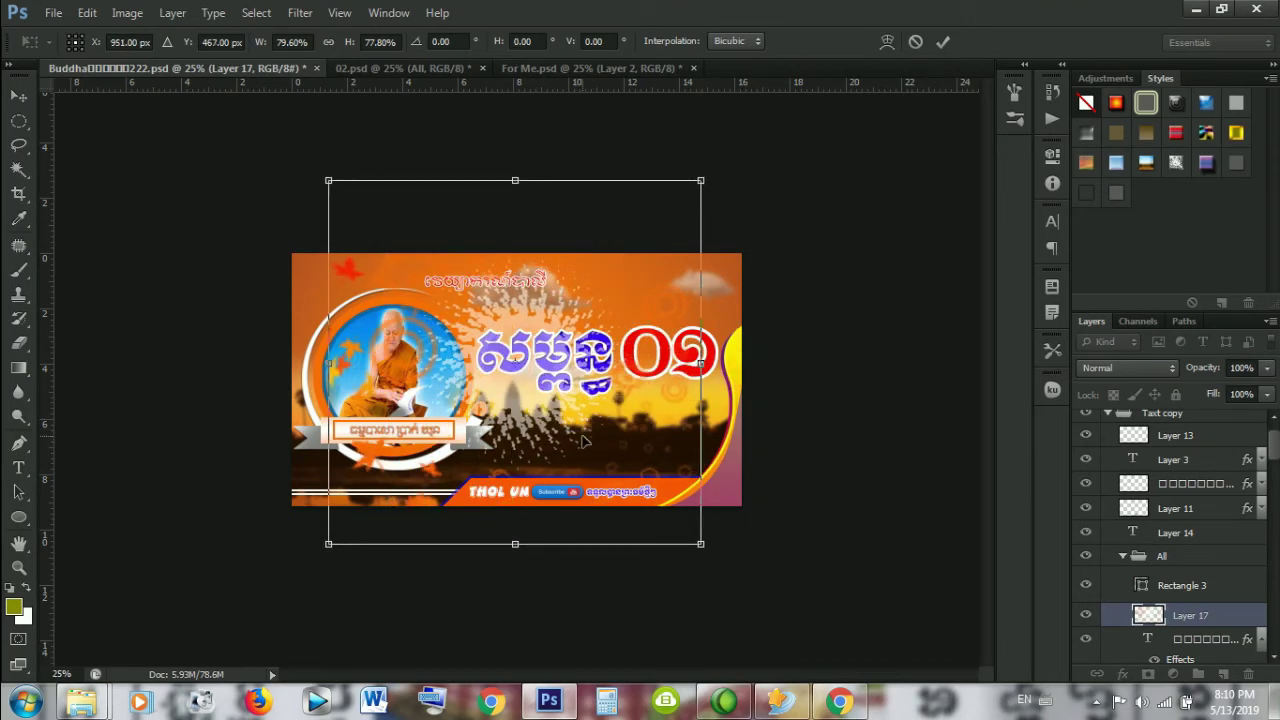
key("Return")
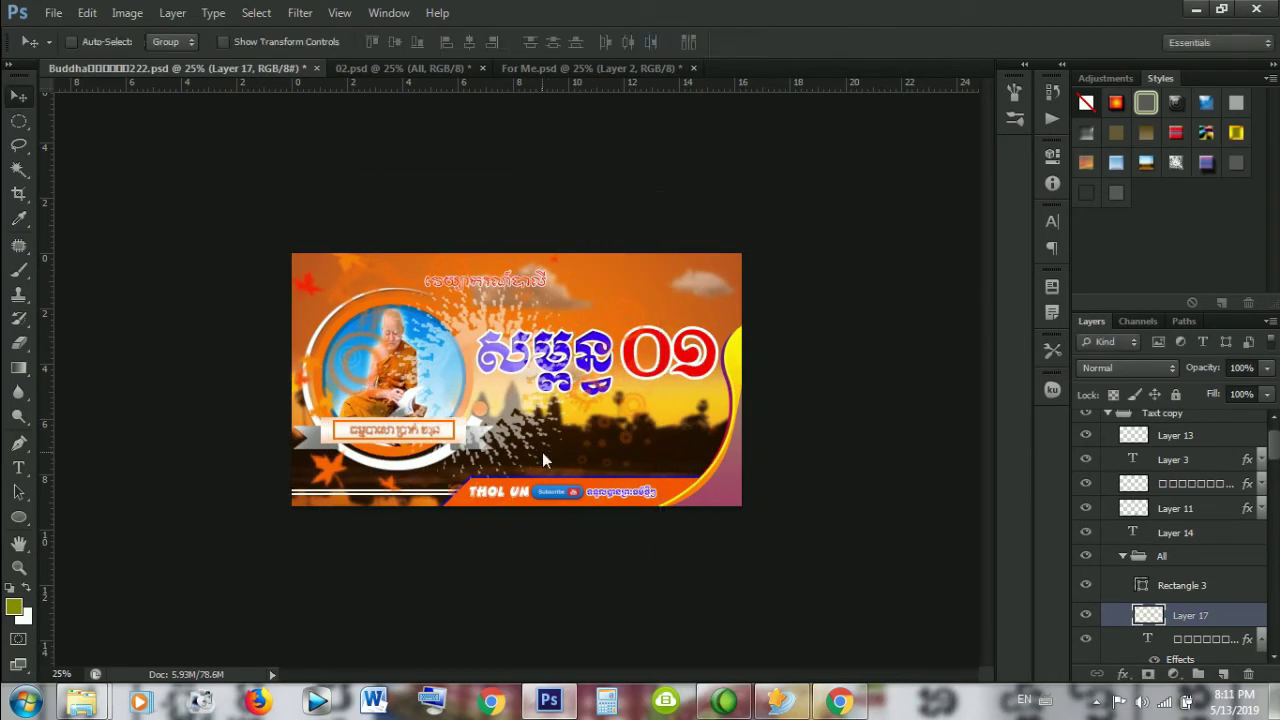
Step: Drop Layer 17 lower in the stack, just below the THOL UN text layer
scroll(1150, 600, "up", 1)
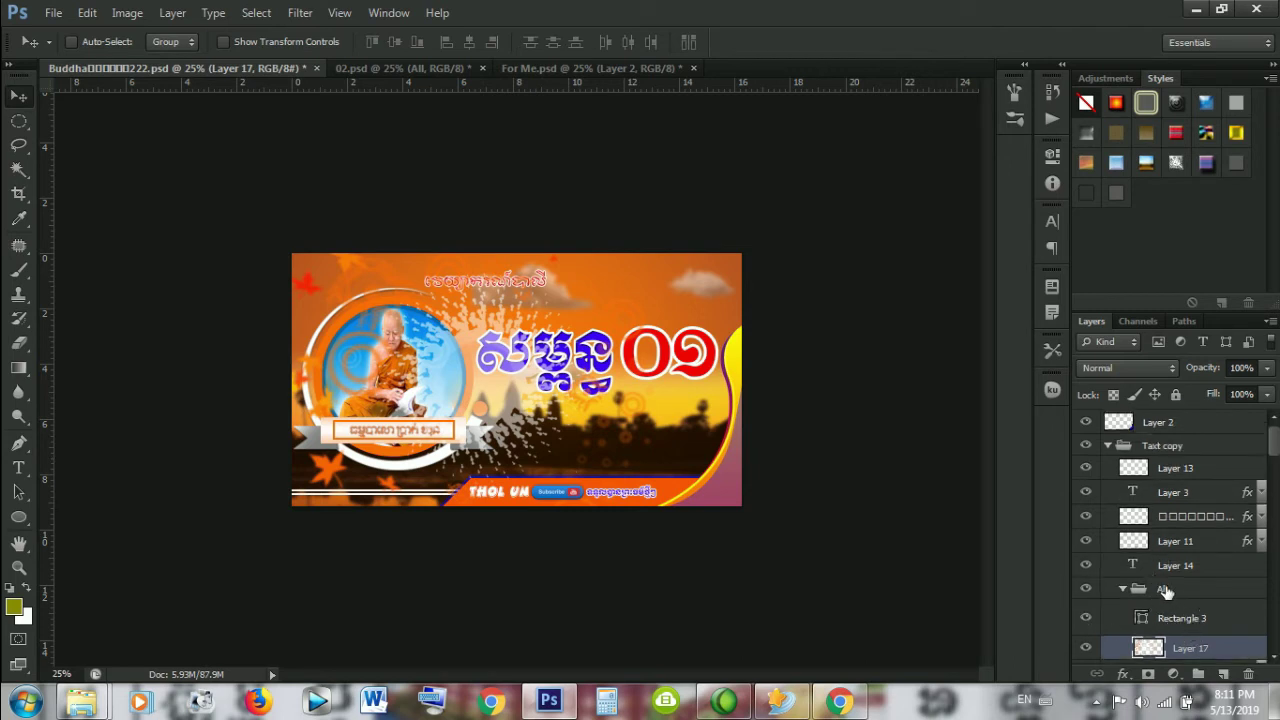
scroll(1155, 610, "down", 2)
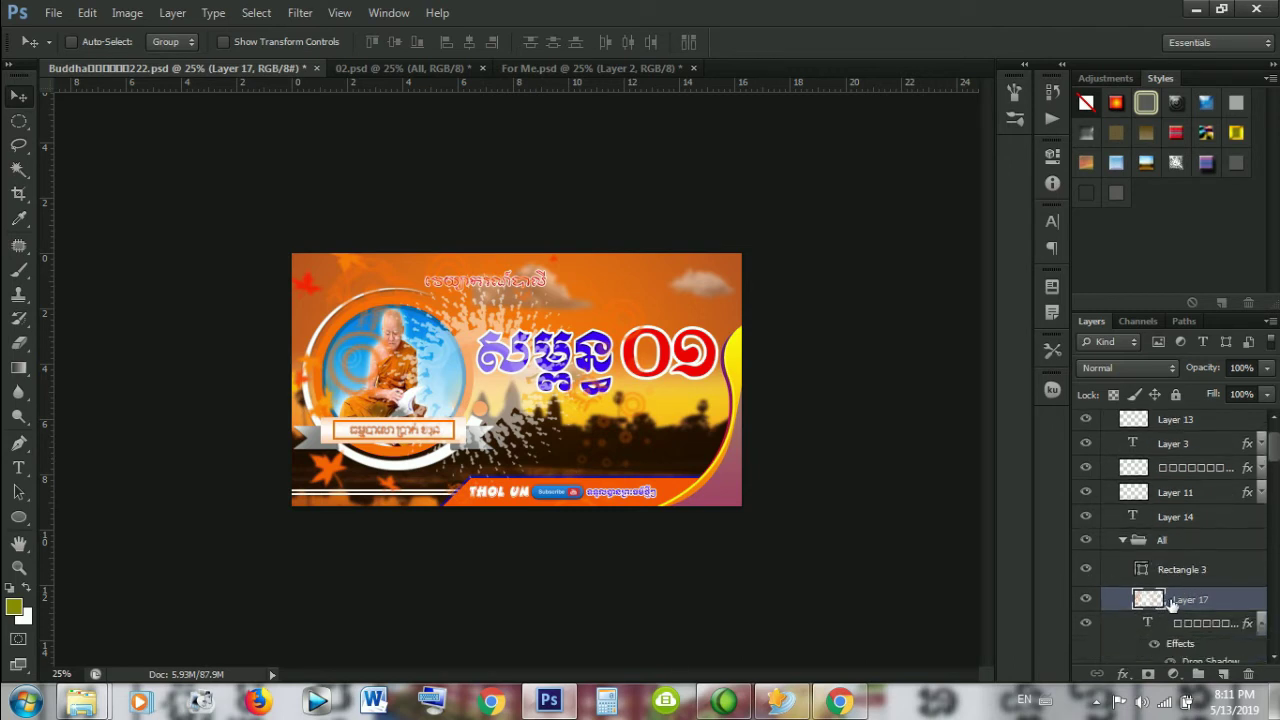
mouse_move(1165, 610)
left_mouse_down()
mouse_move(1186, 610)
mouse_move(1135, 531)
left_mouse_up()
left_click(1086, 541)
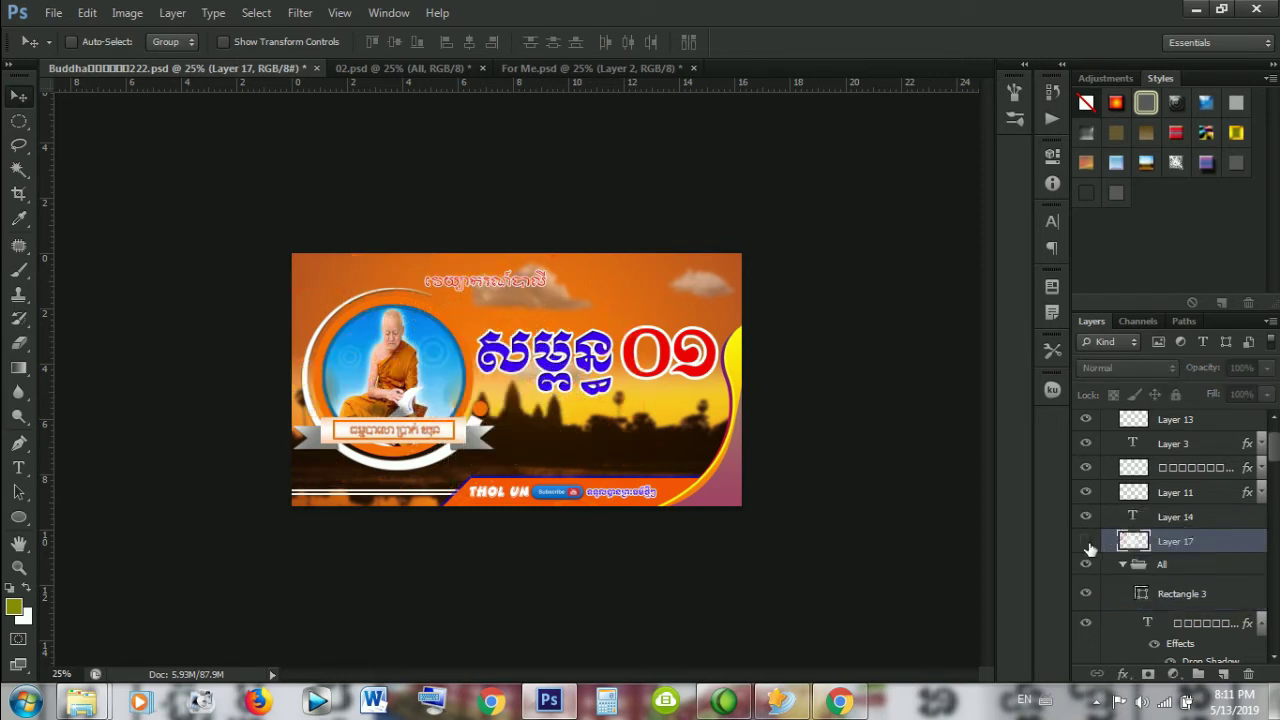
left_click(1086, 541)
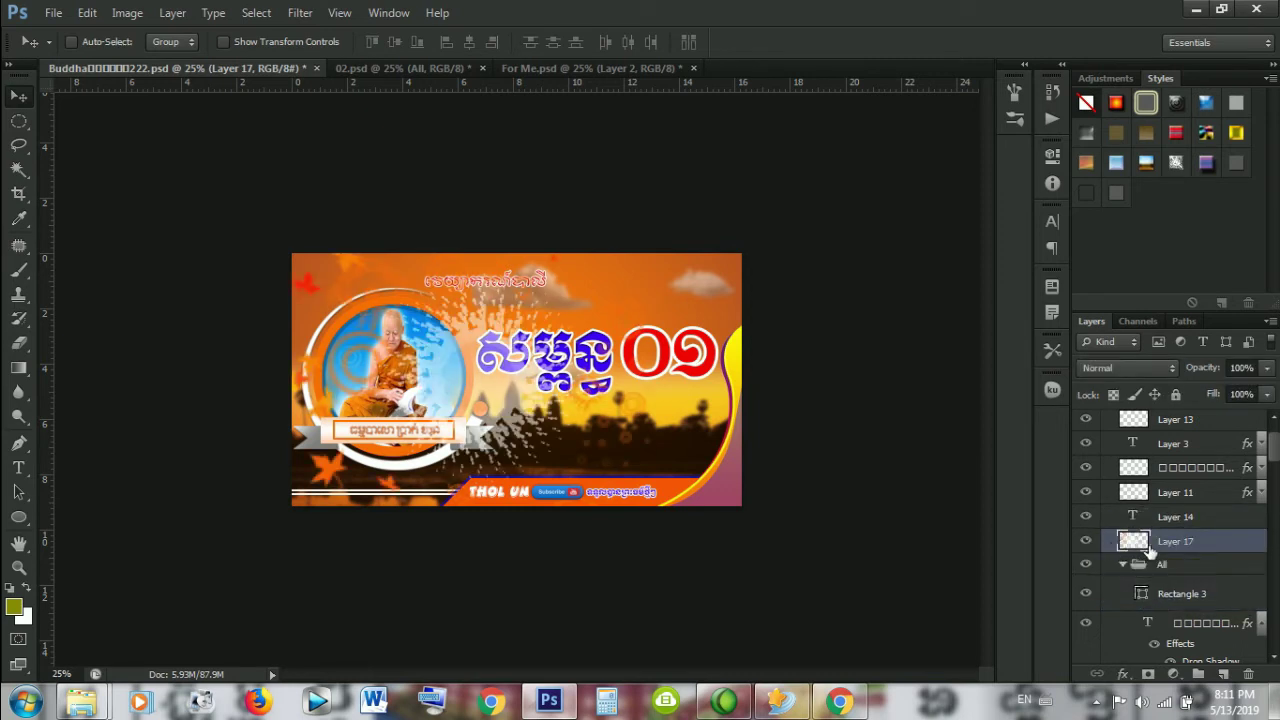
mouse_move(1175, 545)
left_mouse_down()
mouse_move(1203, 669)
mouse_move(1203, 652)
left_mouse_up()
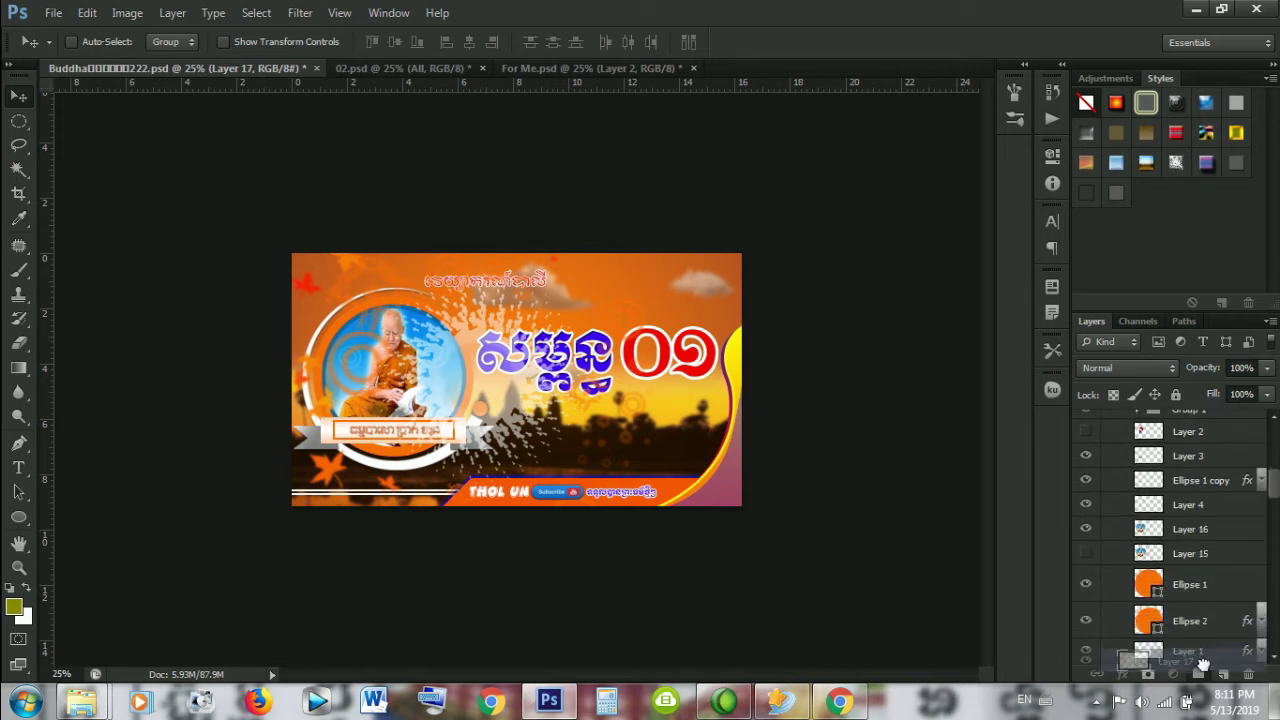
mouse_move(1203, 652)
left_mouse_down()
mouse_move(1208, 666)
mouse_move(1210, 654)
left_mouse_up()
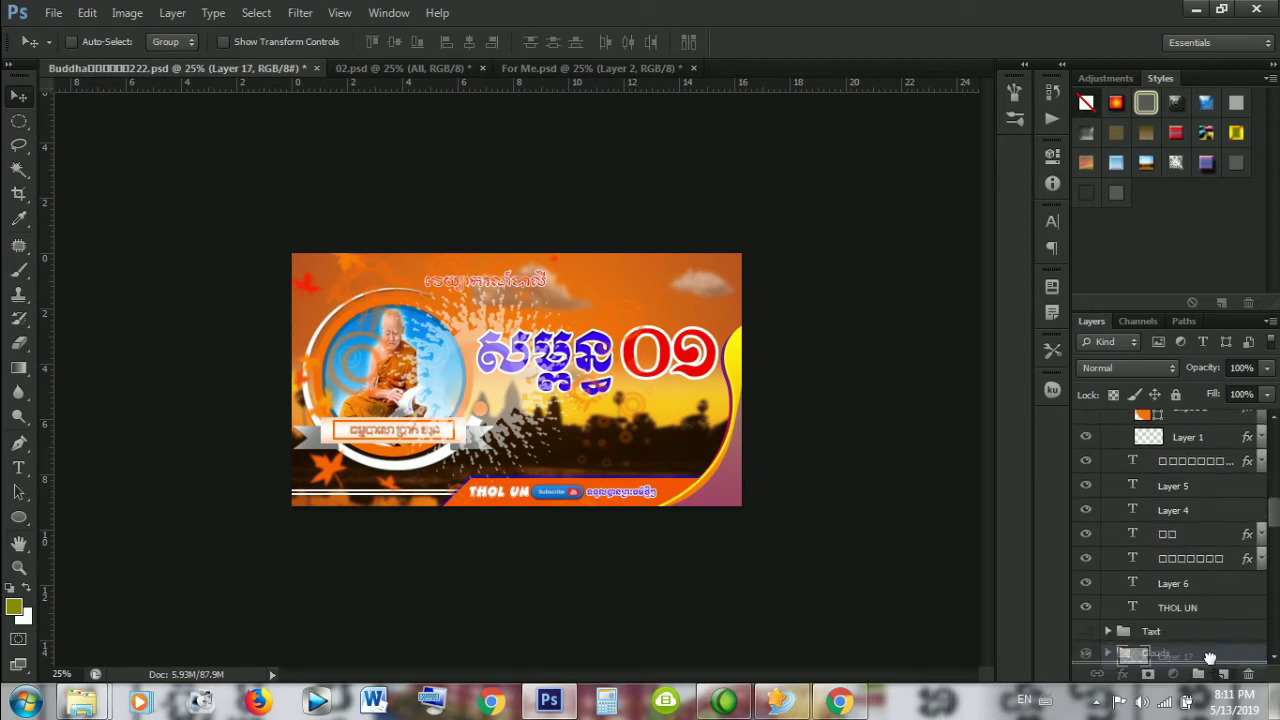
left_click_drag(1210, 654, 1200, 622)
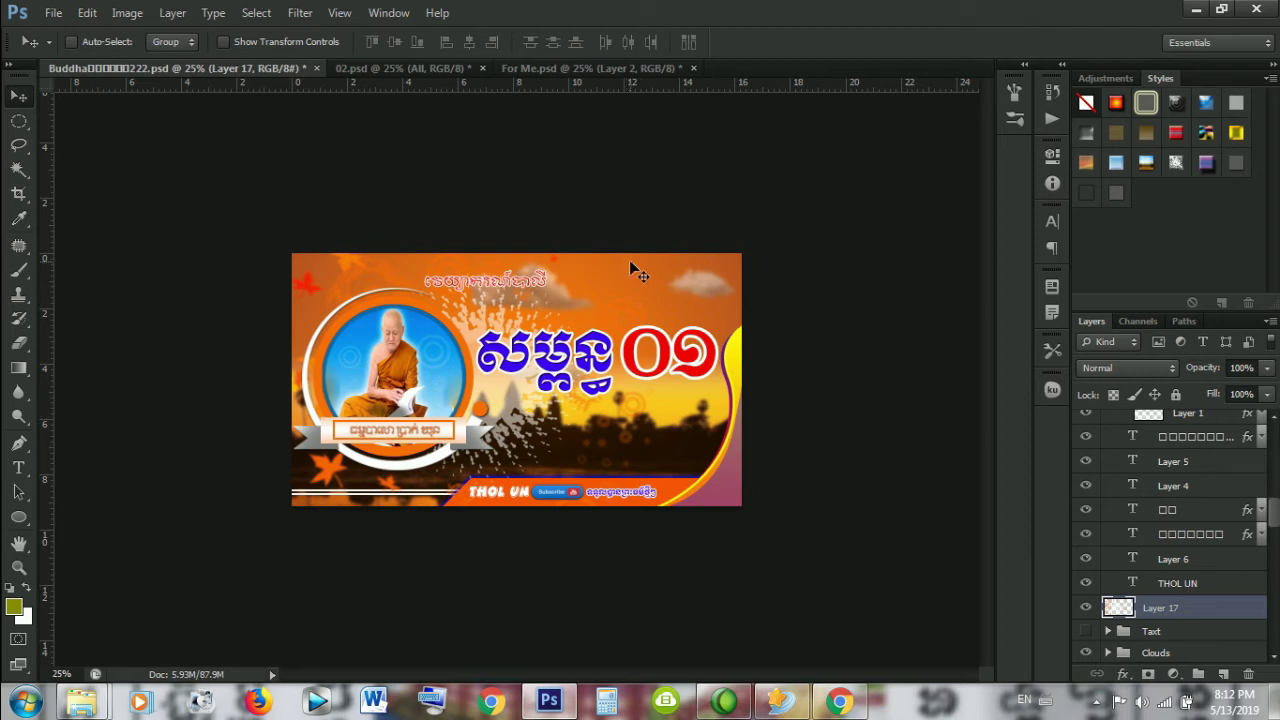
Step: Pick the Taxt copy group and Group 1 from the canvas layer menu, then collapse the All group
right_click(640, 266)
left_click(650, 278)
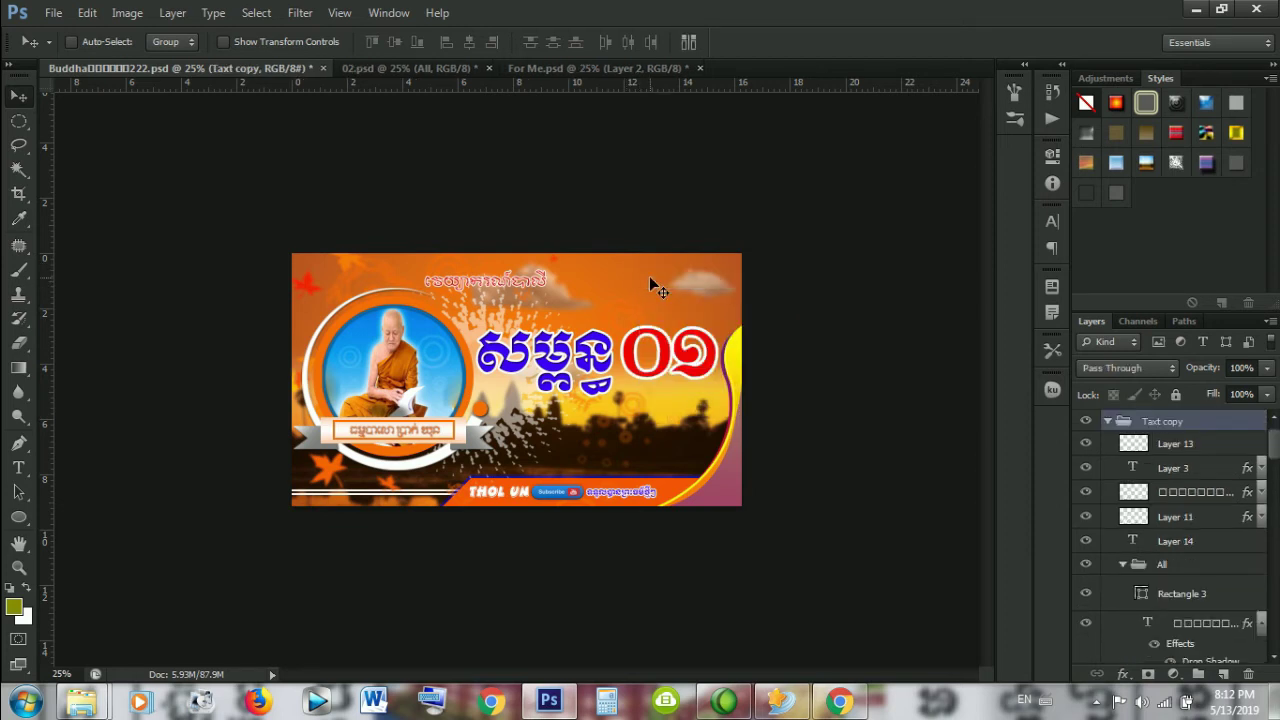
right_click(639, 275)
left_click(676, 328)
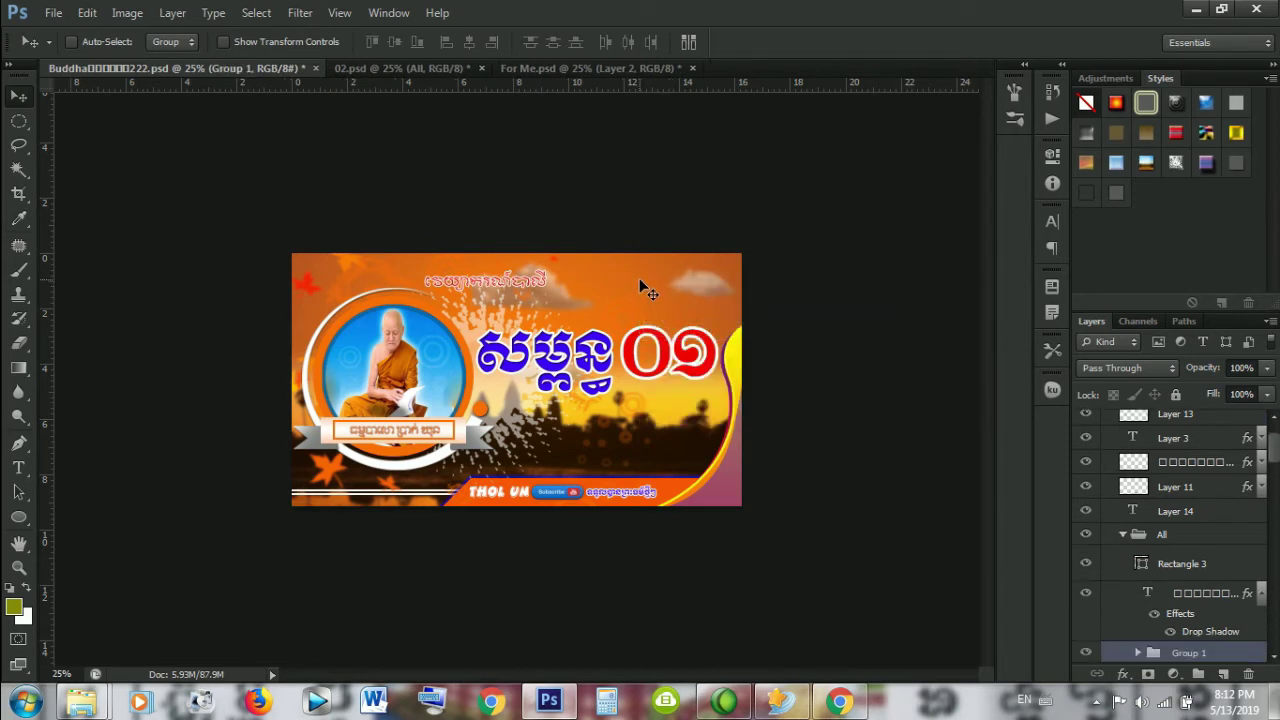
right_click(645, 283)
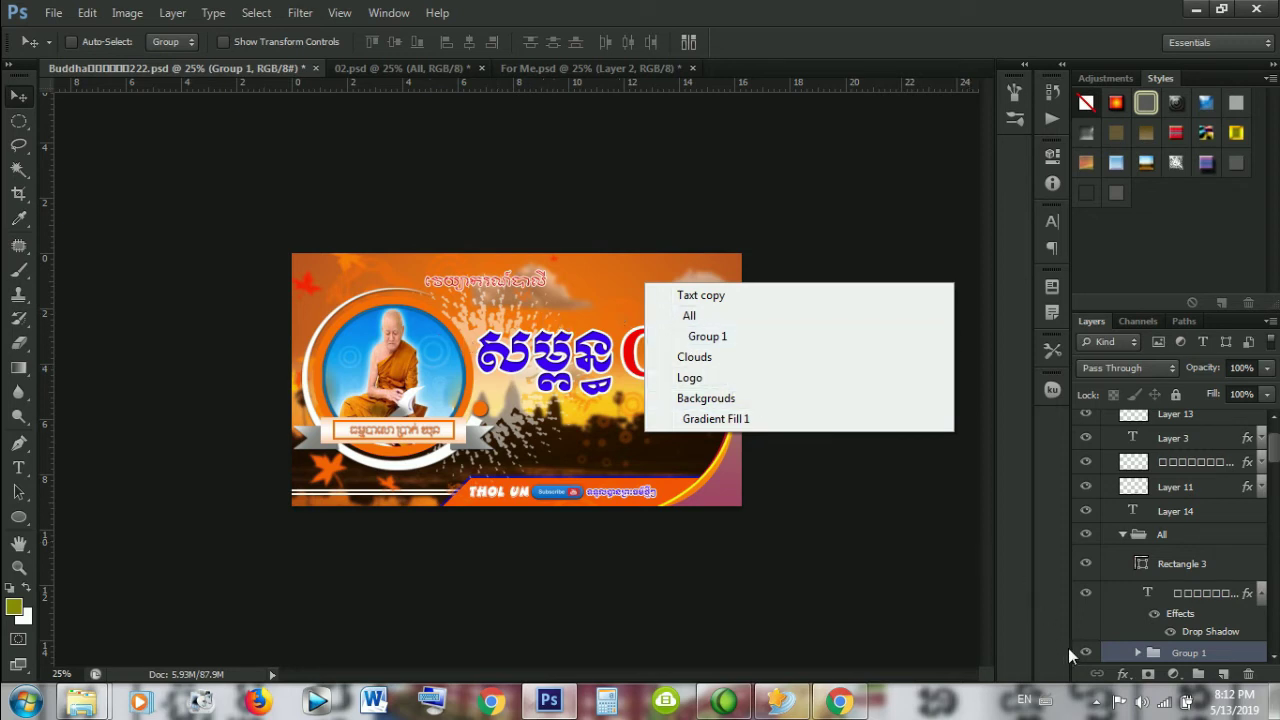
left_click(1086, 652)
left_click(1086, 652)
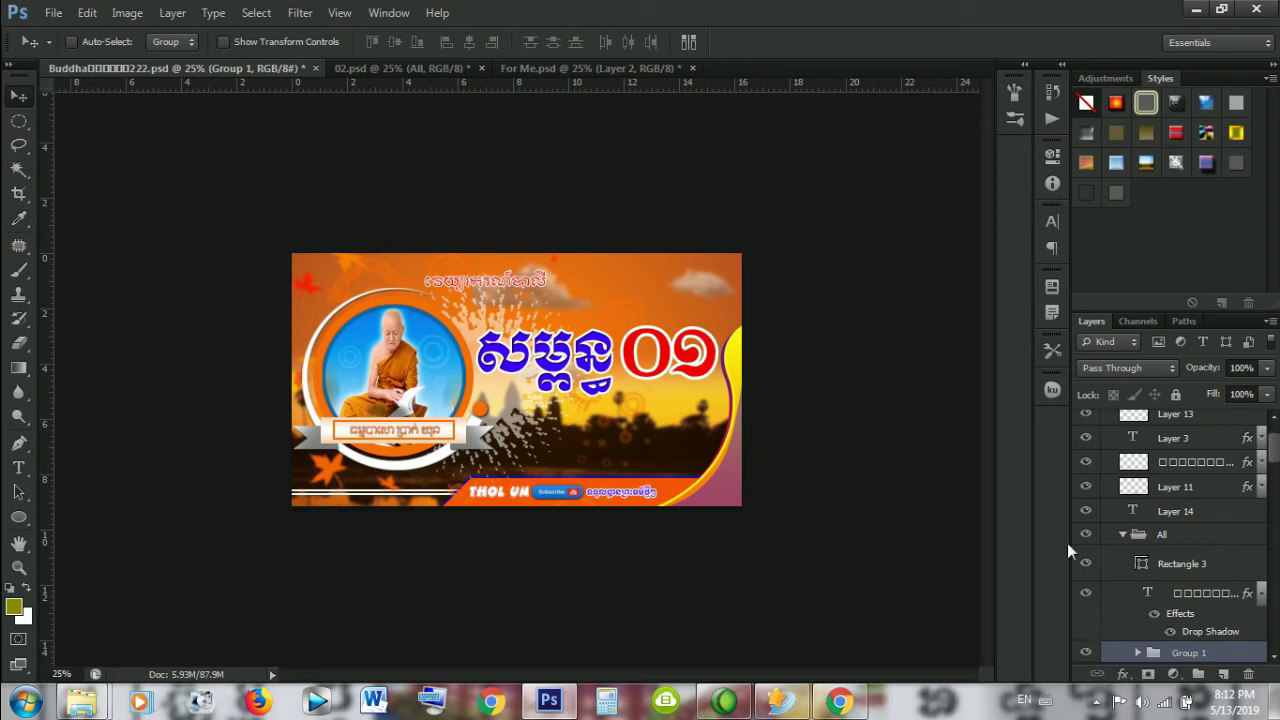
left_click(1123, 535)
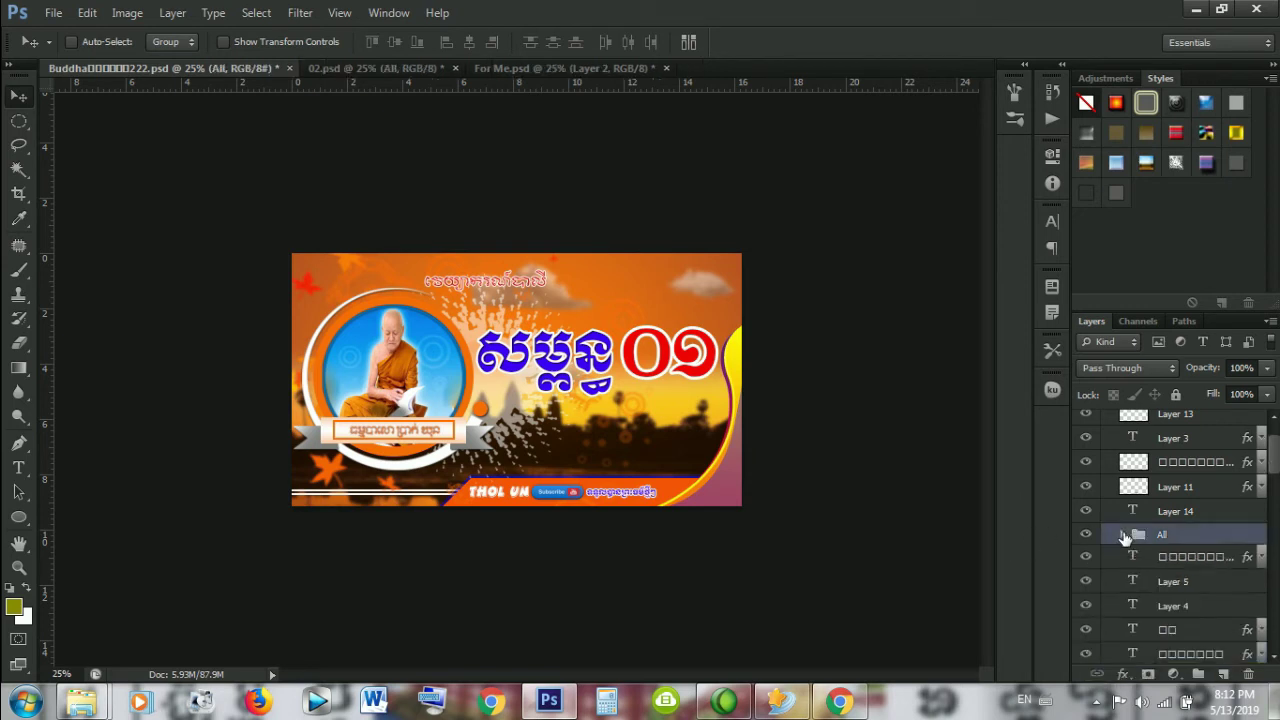
Step: Select the Backgrounds group from the canvas layer menu and scroll to its layers
right_click(631, 270)
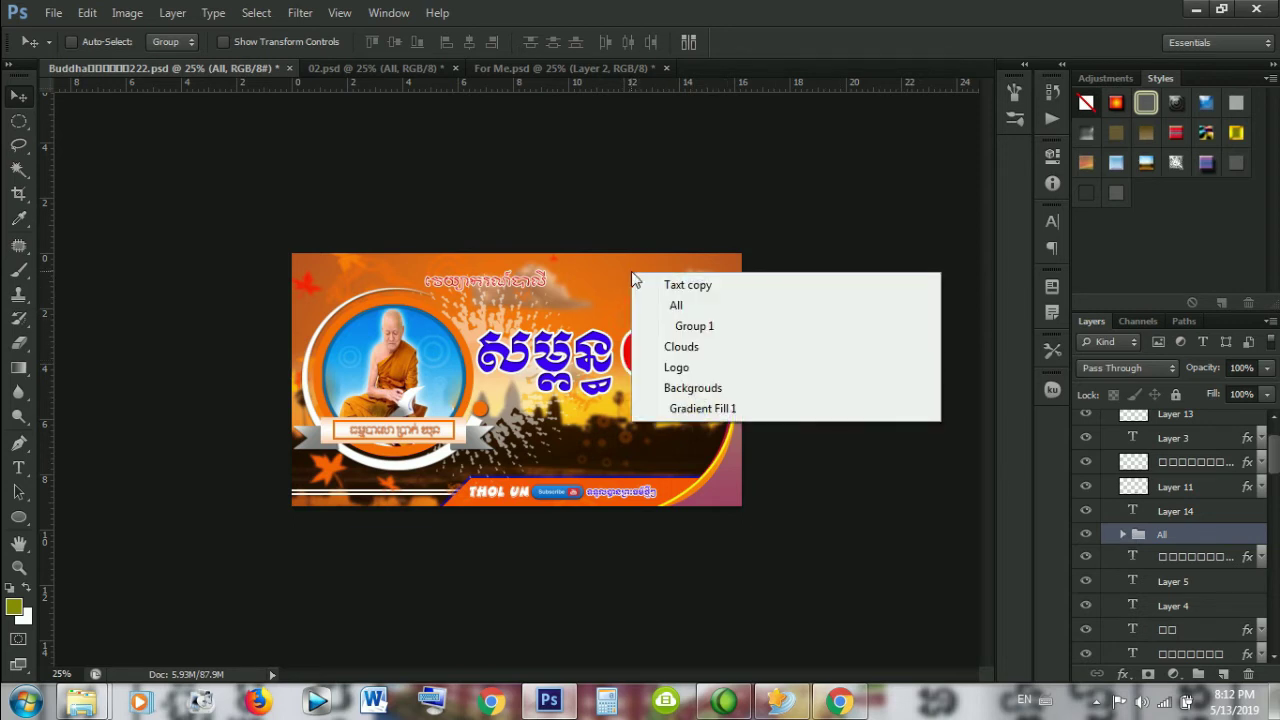
left_click(683, 386)
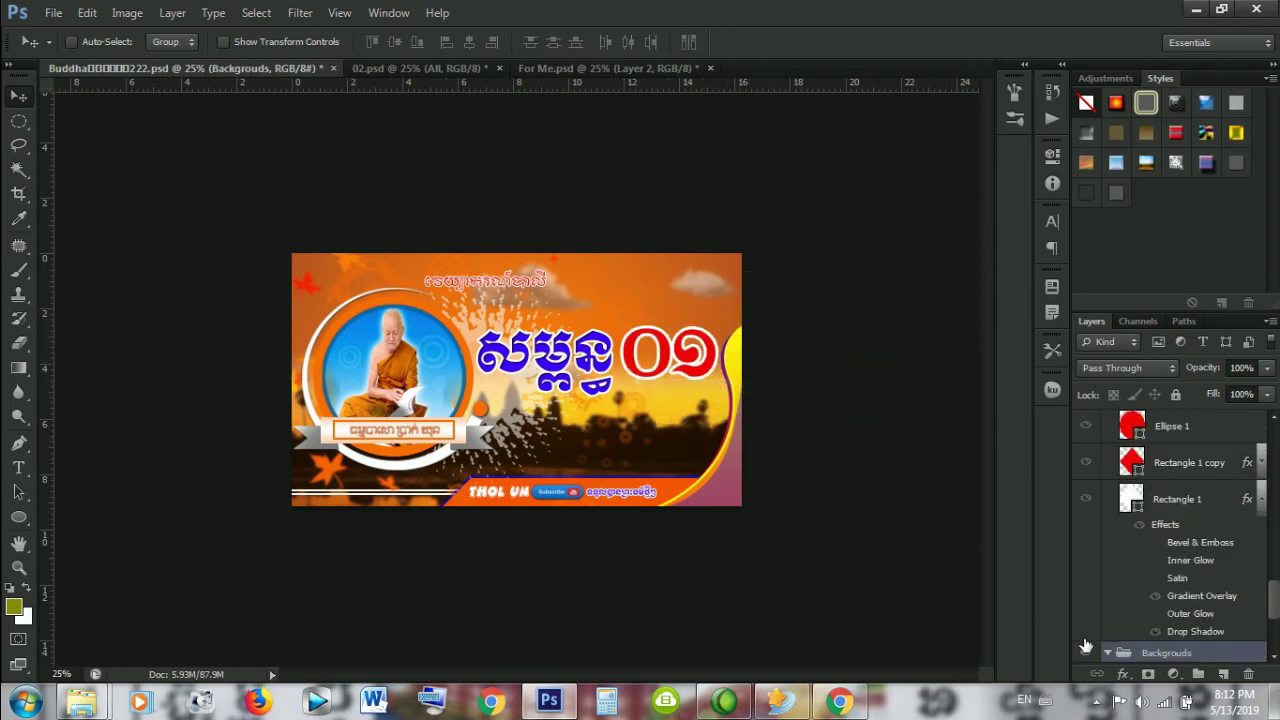
scroll(1133, 630, "down", 5)
scroll(1133, 630, "up", 4)
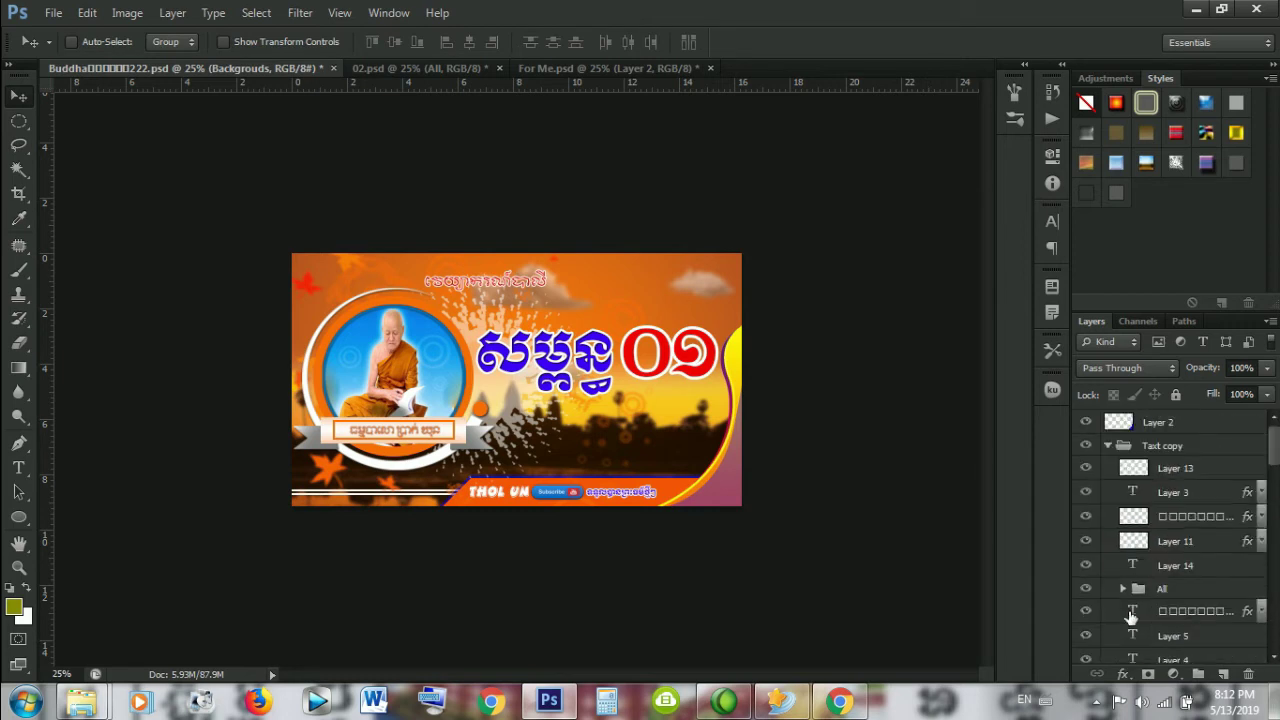
scroll(1136, 614, "up", 2)
left_click_drag(1273, 450, 1273, 622)
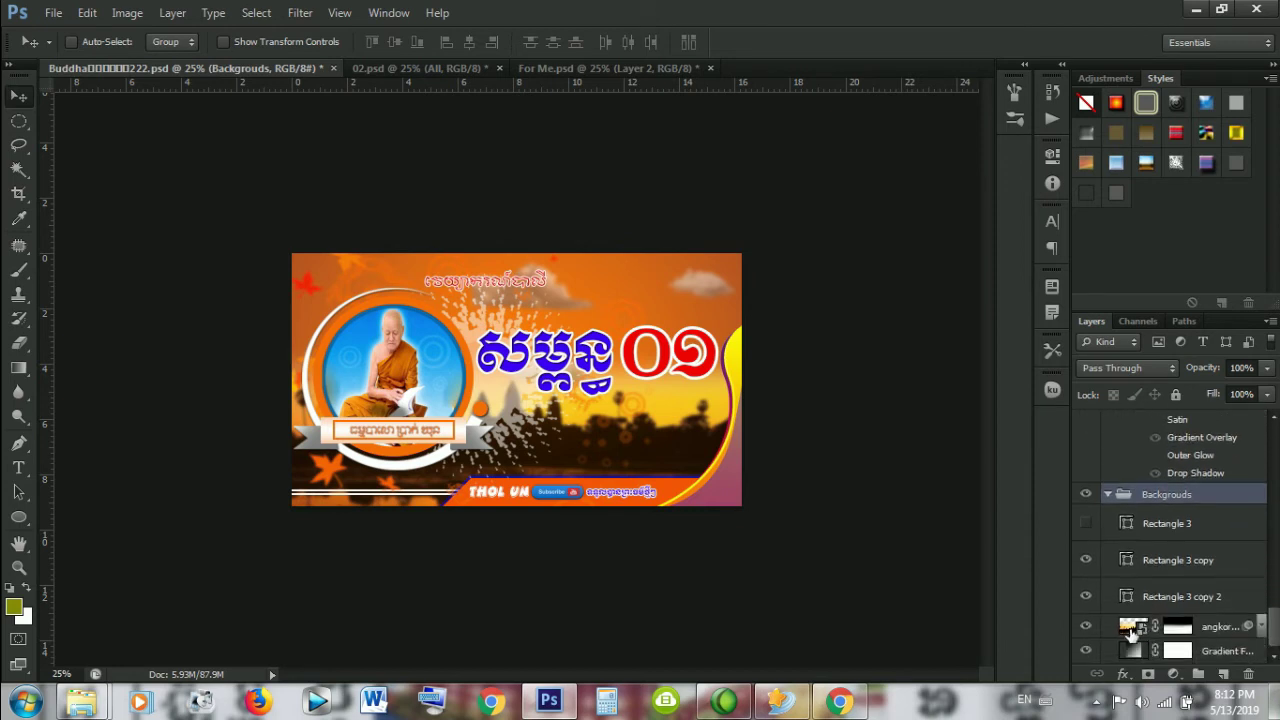
Step: Hide Rectangle 3, check the angkor silhouette and gradient layers, and select Gradient Fill
left_click(1087, 563)
left_click(1086, 563)
left_click(1086, 524)
left_click(1086, 598)
left_click(1086, 626)
left_click(1086, 626)
left_click(1086, 651)
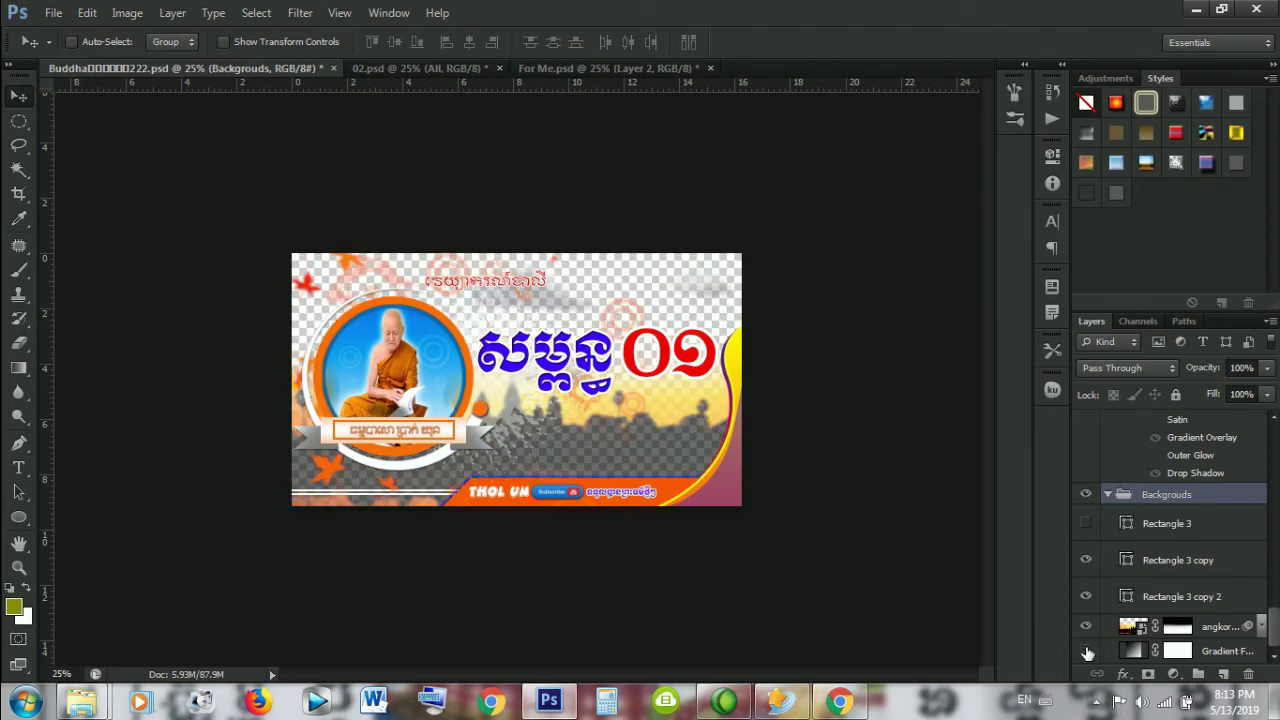
left_click(1086, 651)
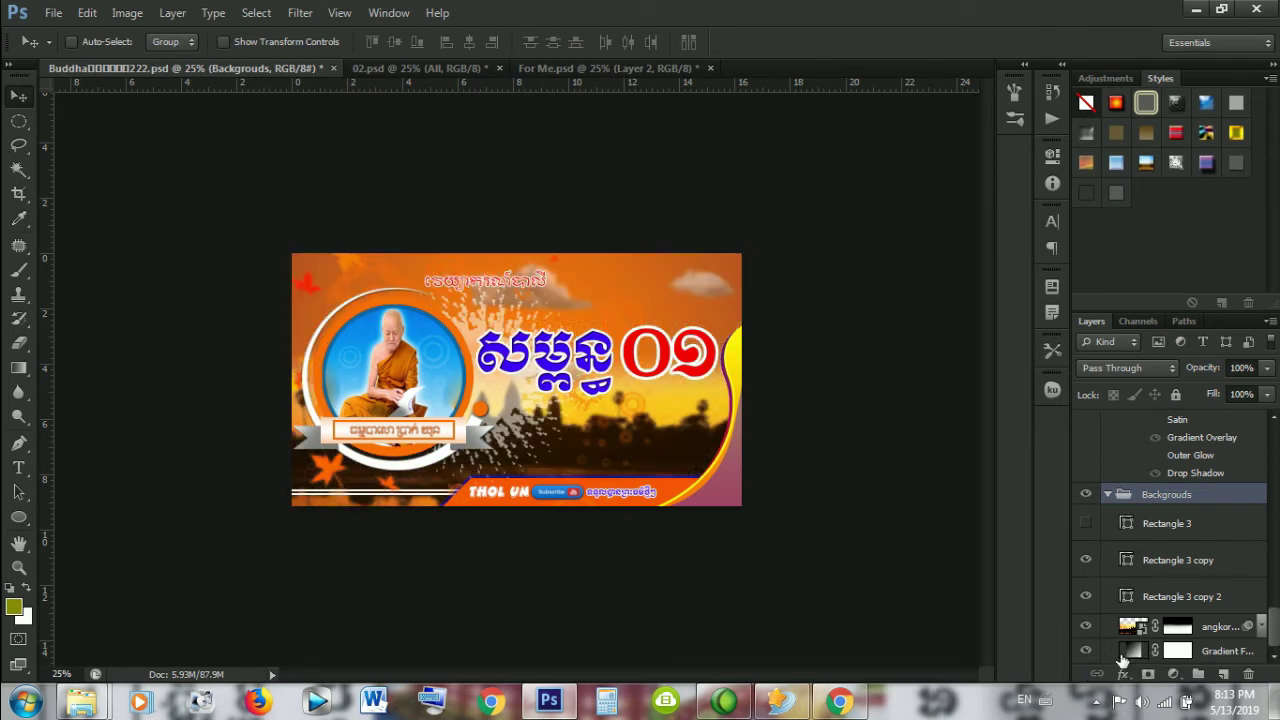
left_click(1134, 651)
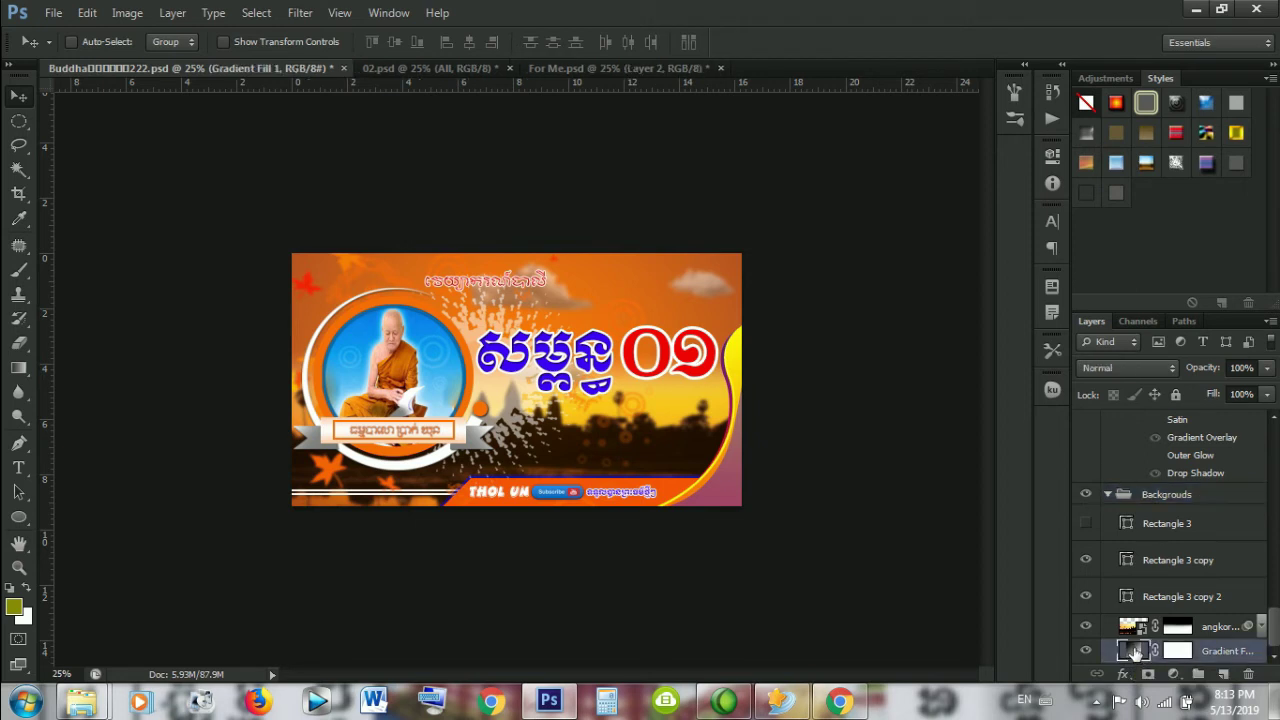
Step: Switch the fill to the Black, White gradient preset with a black right stop
double_click(1134, 651)
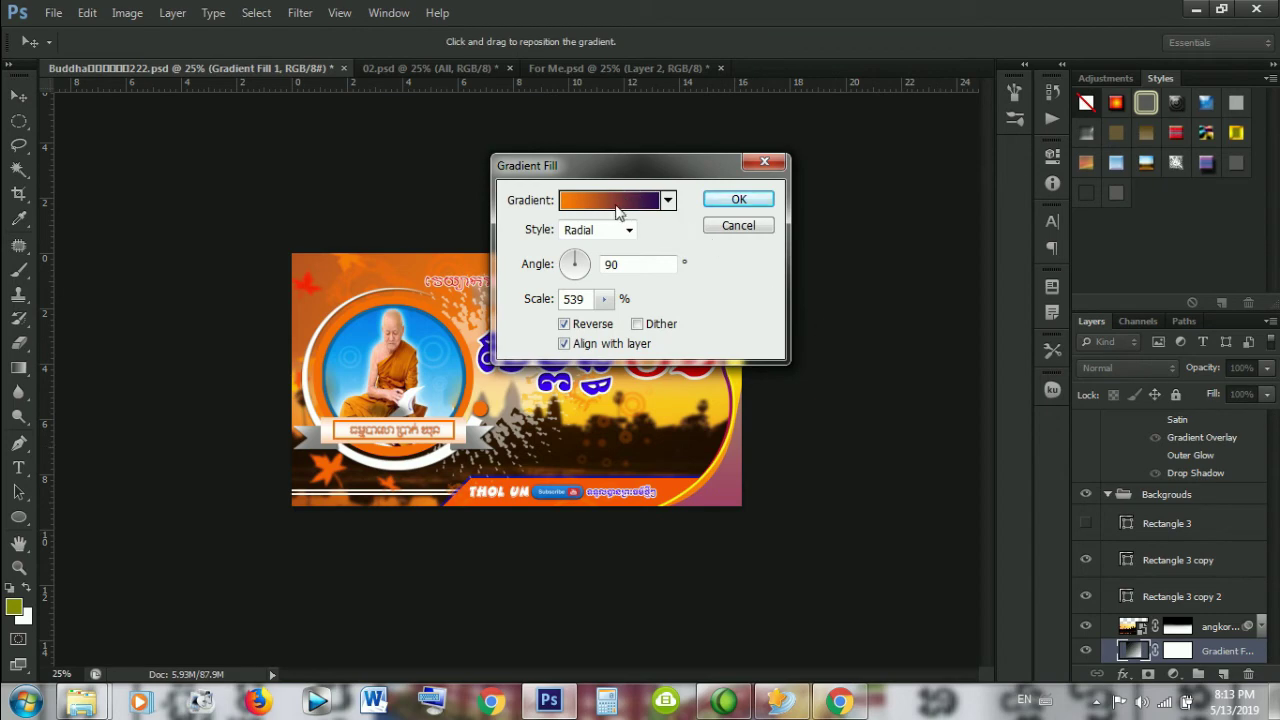
left_click(611, 205)
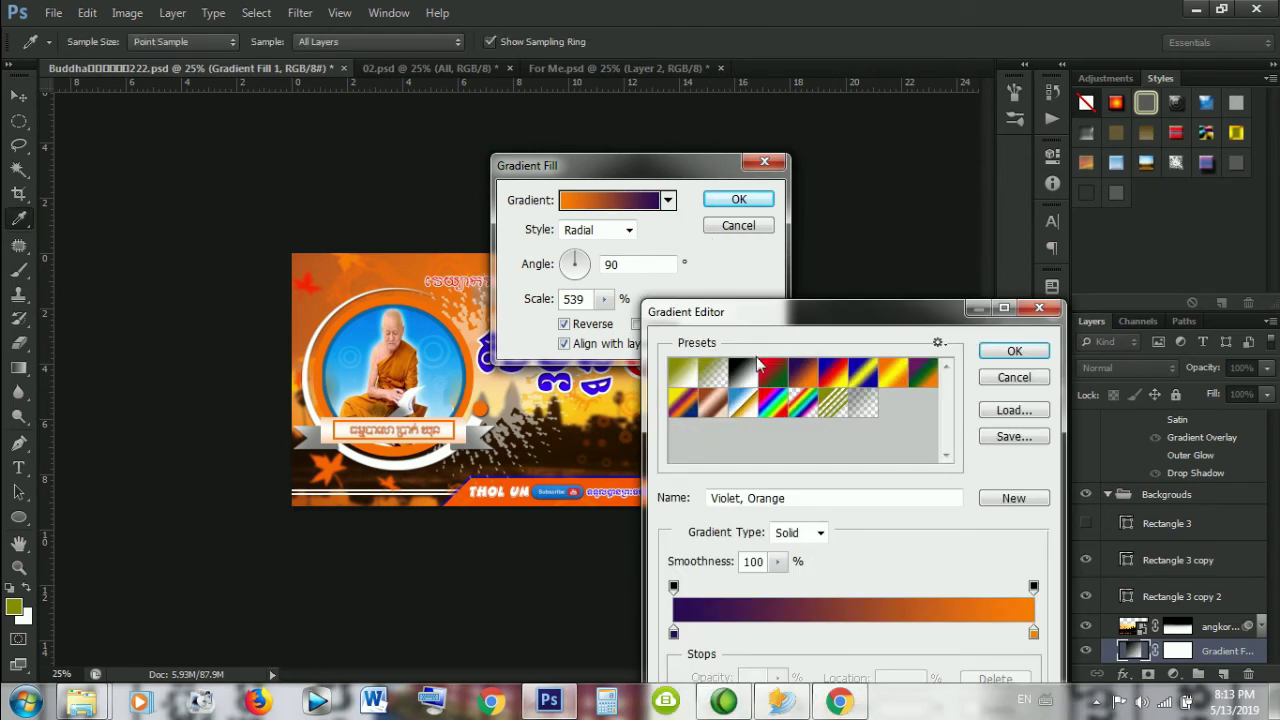
left_click(745, 370)
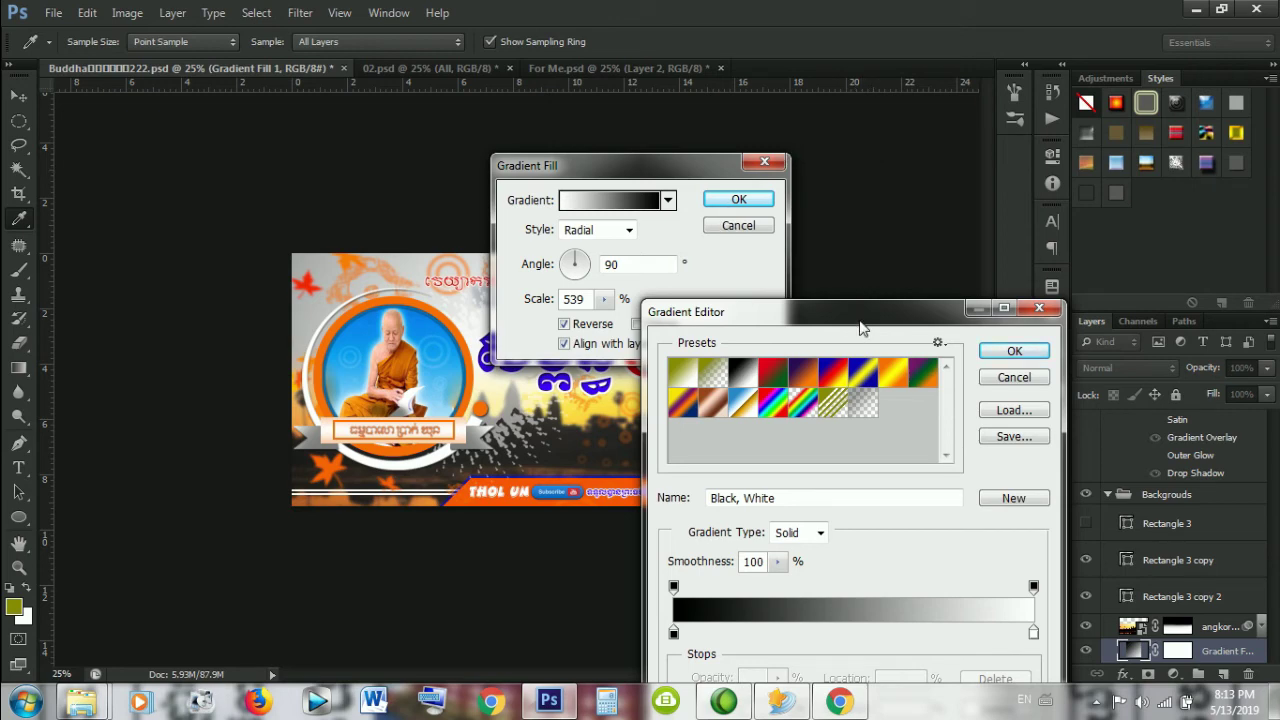
left_click(1034, 633)
left_click(1034, 633)
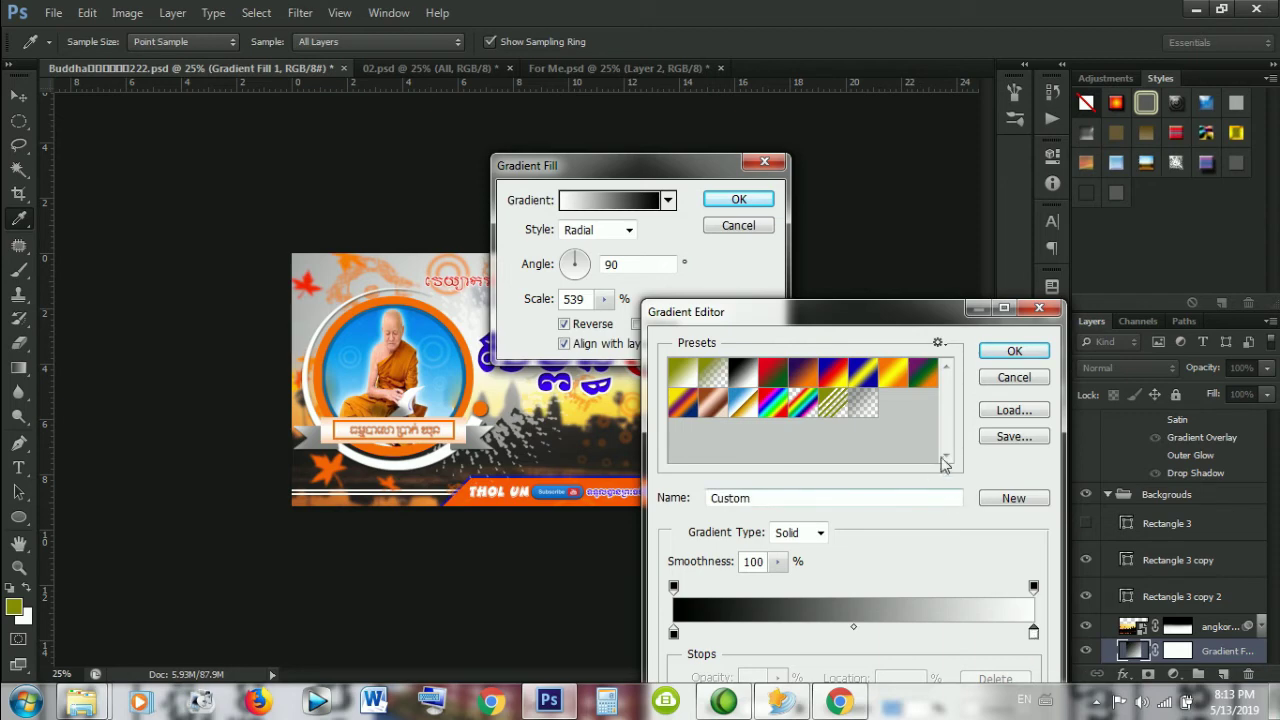
mouse_move(907, 318)
left_mouse_down()
mouse_move(884, 252)
mouse_move(891, 232)
left_mouse_up()
left_click(905, 199)
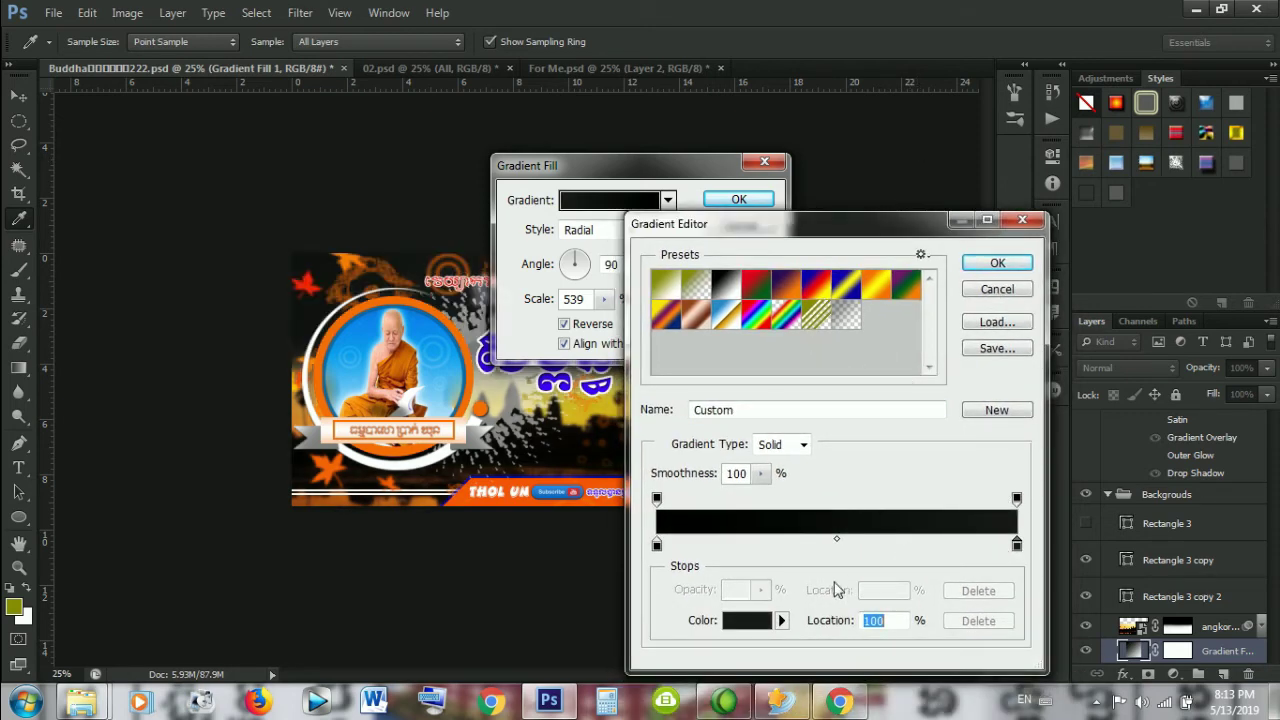
Step: Change the right colour stop to dark grey 484848
left_click(758, 619)
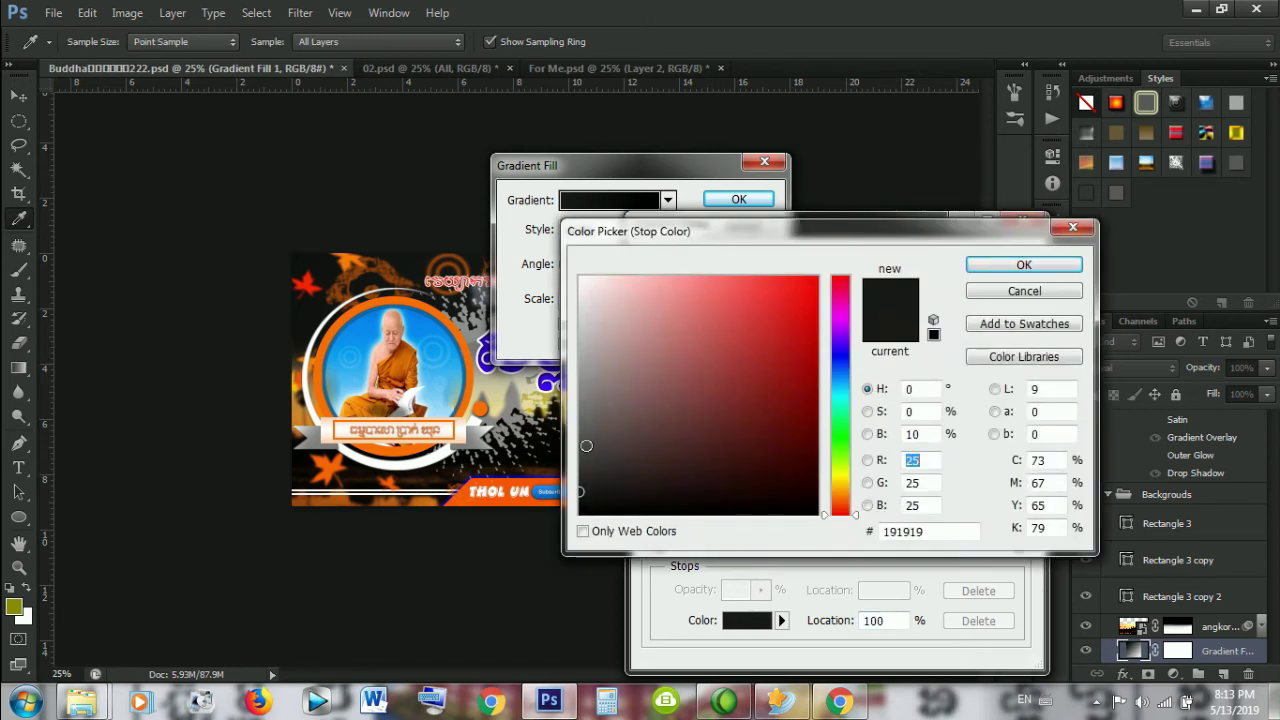
left_click(586, 446)
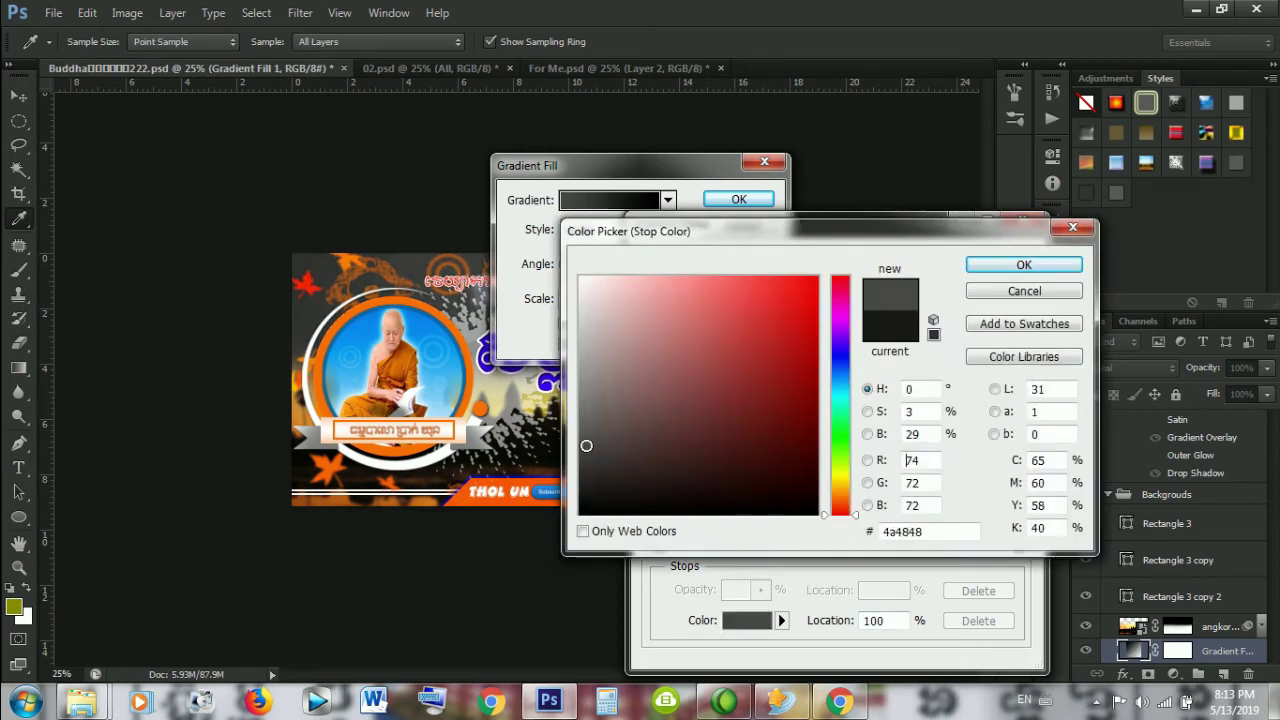
left_click(584, 416)
left_click_drag(584, 419, 580, 432)
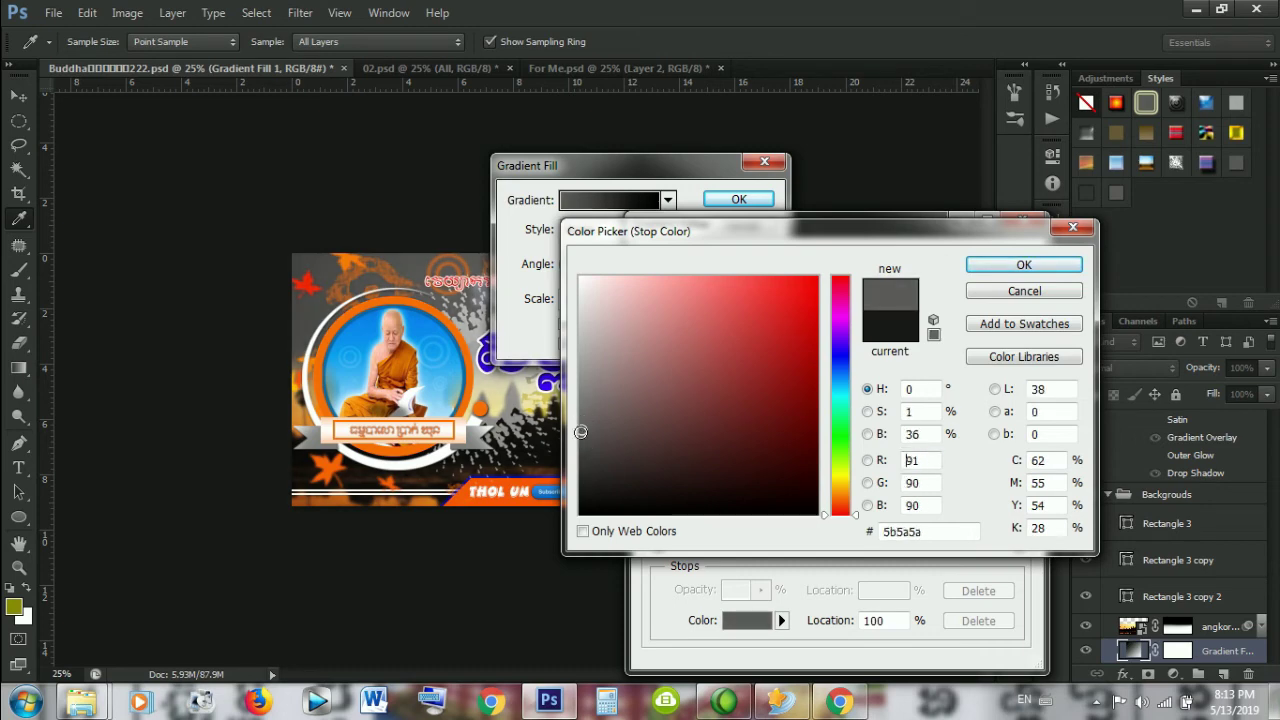
left_click(1000, 265)
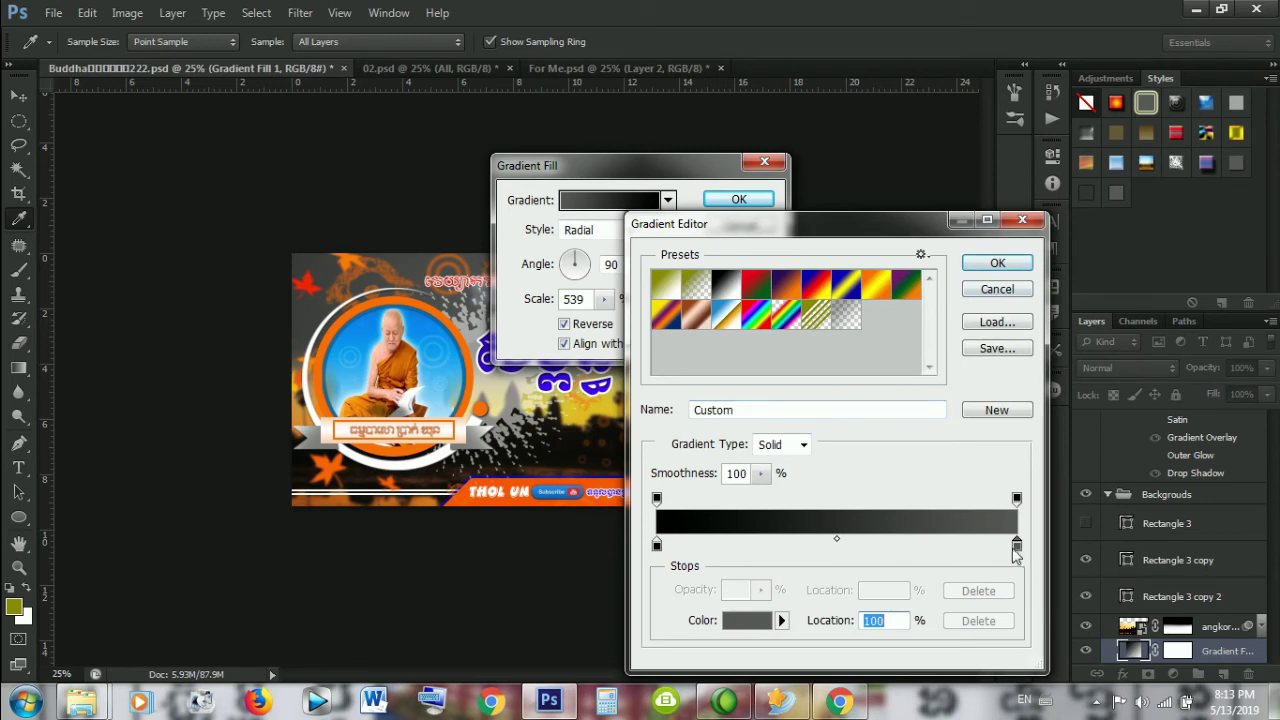
left_click(737, 621)
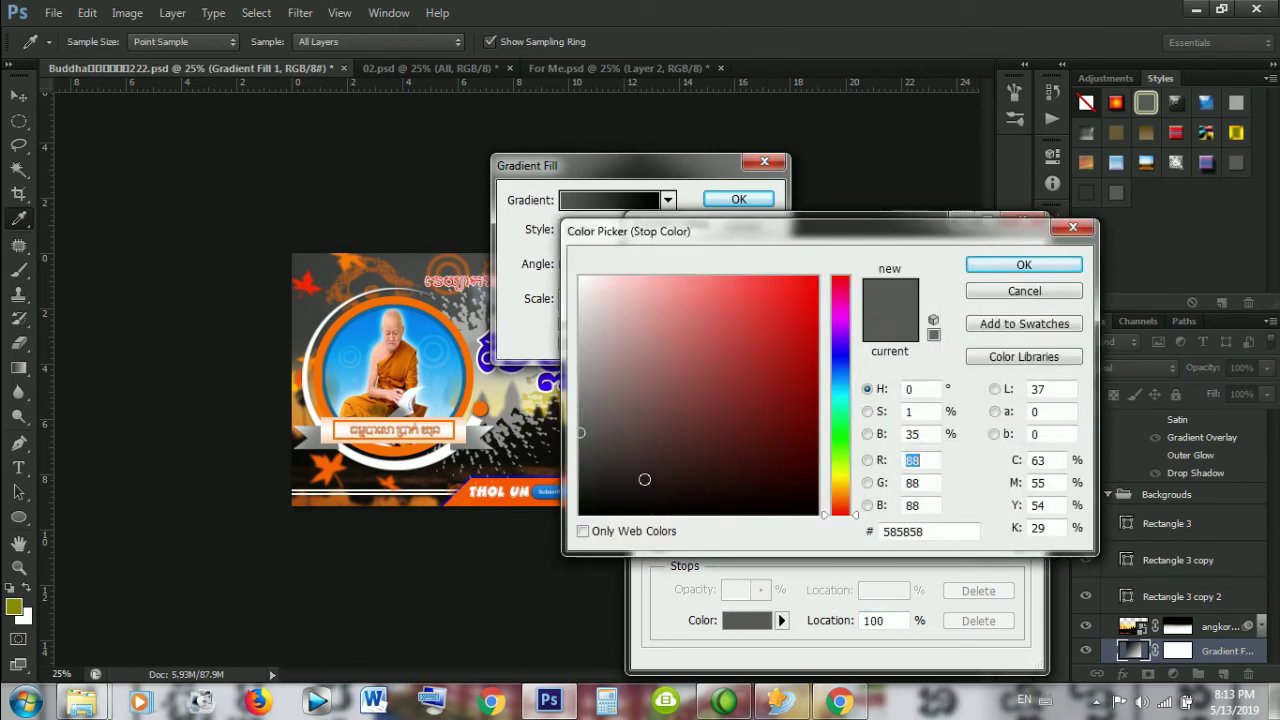
left_click(579, 447)
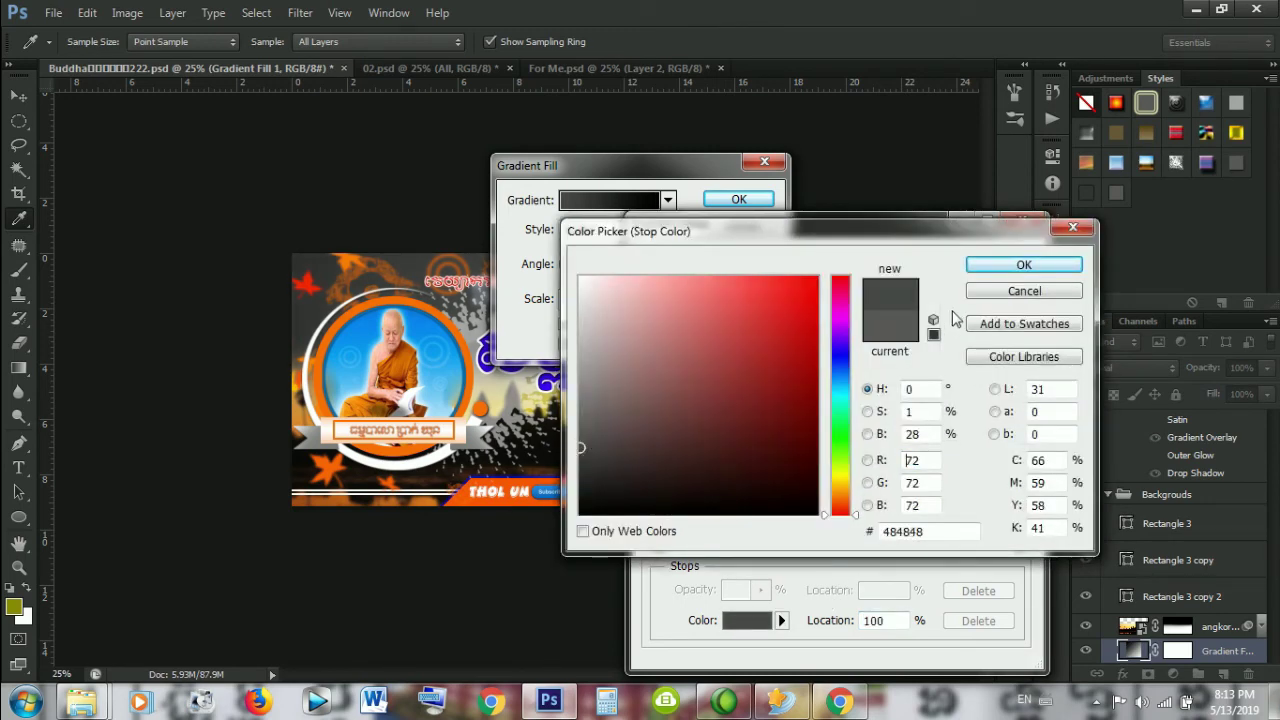
left_click(1014, 268)
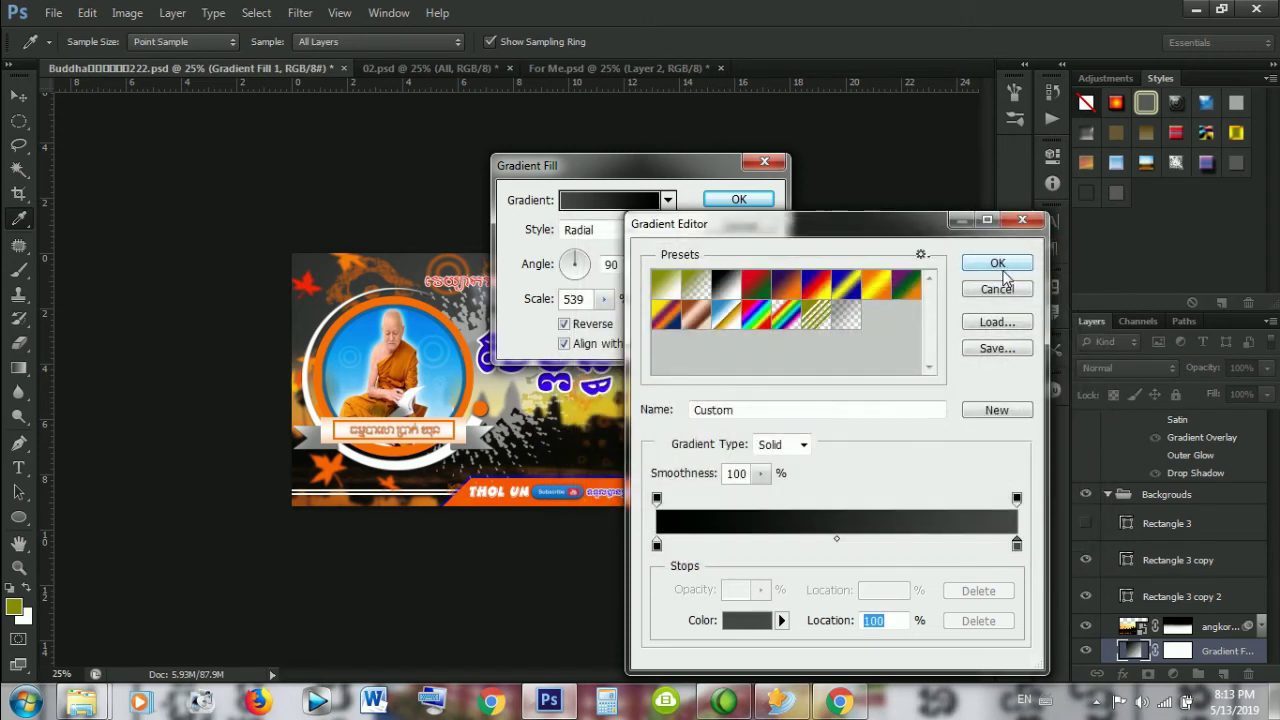
Step: Apply the gradient fill as Radial, angle 90, scale 539%, reversed
left_click(999, 267)
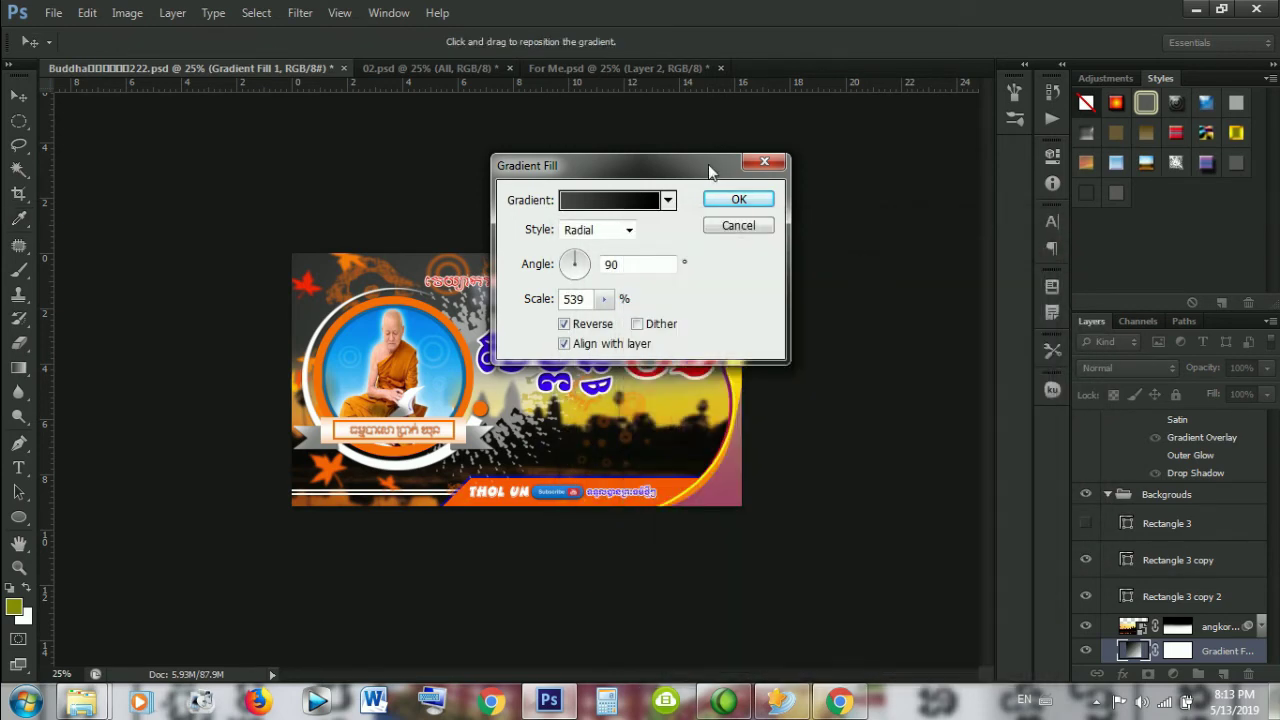
left_click_drag(709, 170, 1066, 164)
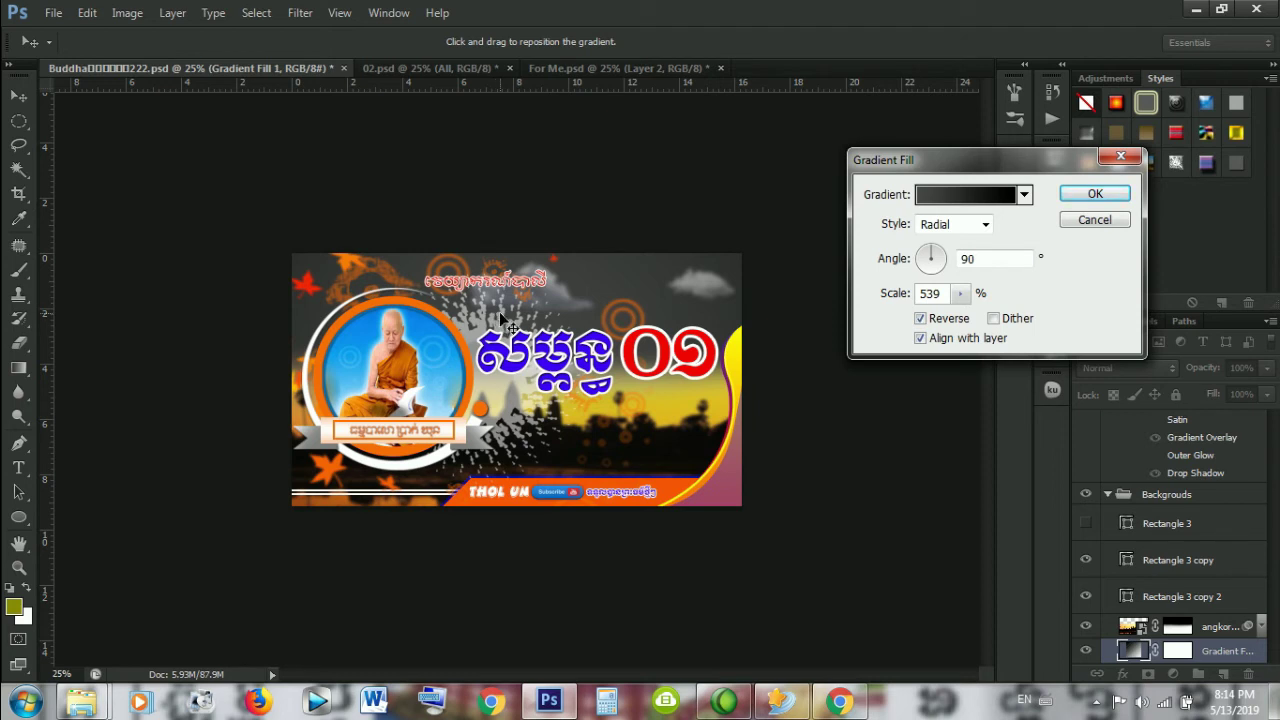
left_click(1096, 194)
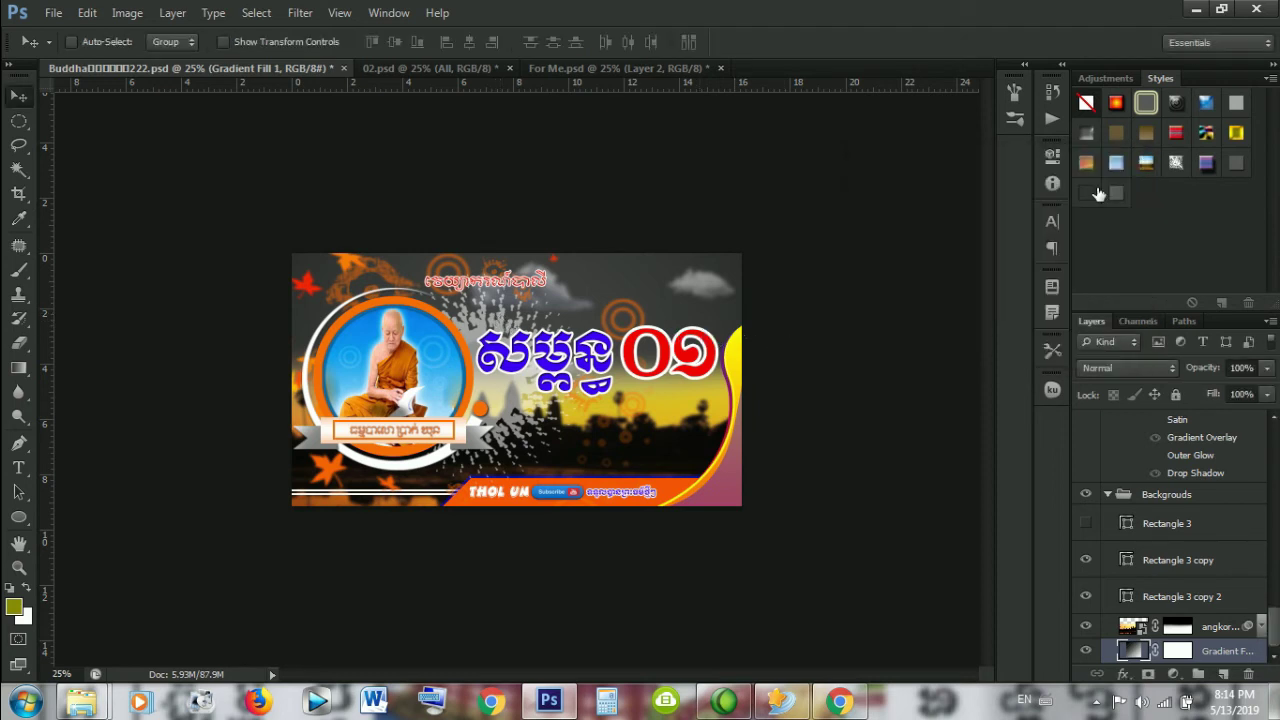
Step: Select Layer 17 and hide its splash particles and orange leaves
right_click(508, 321)
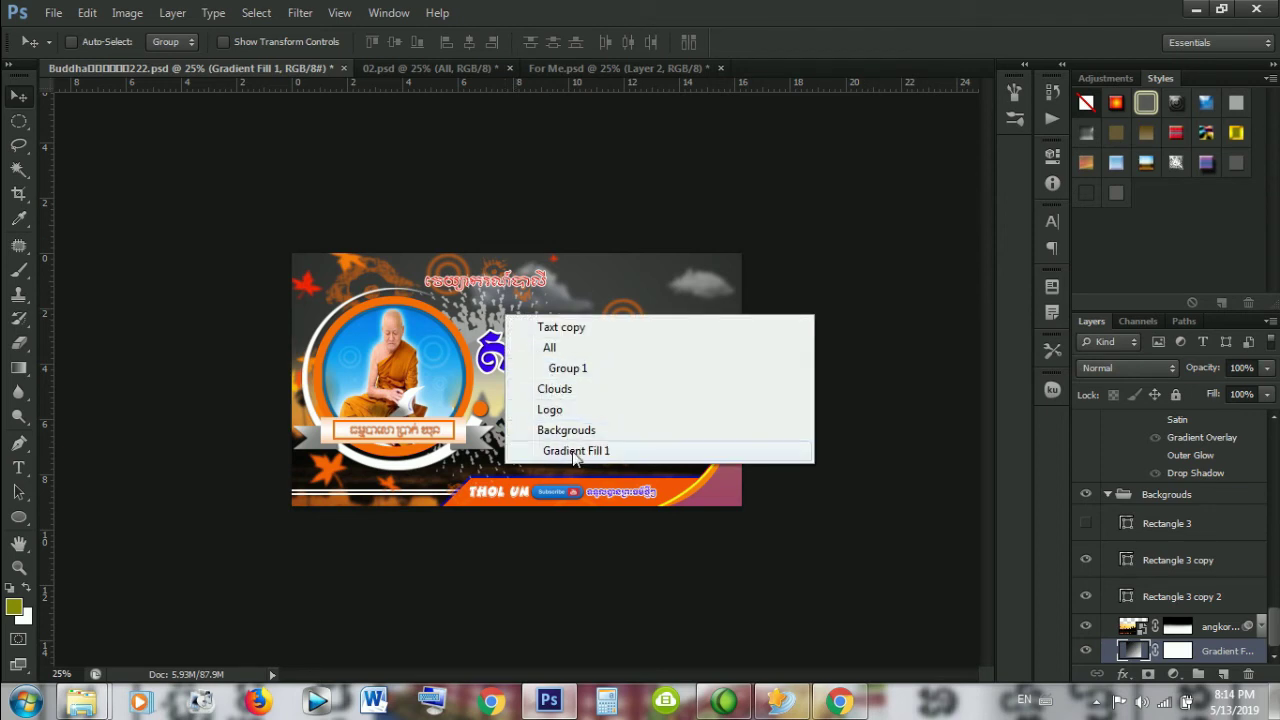
left_click(571, 451)
right_click(494, 320)
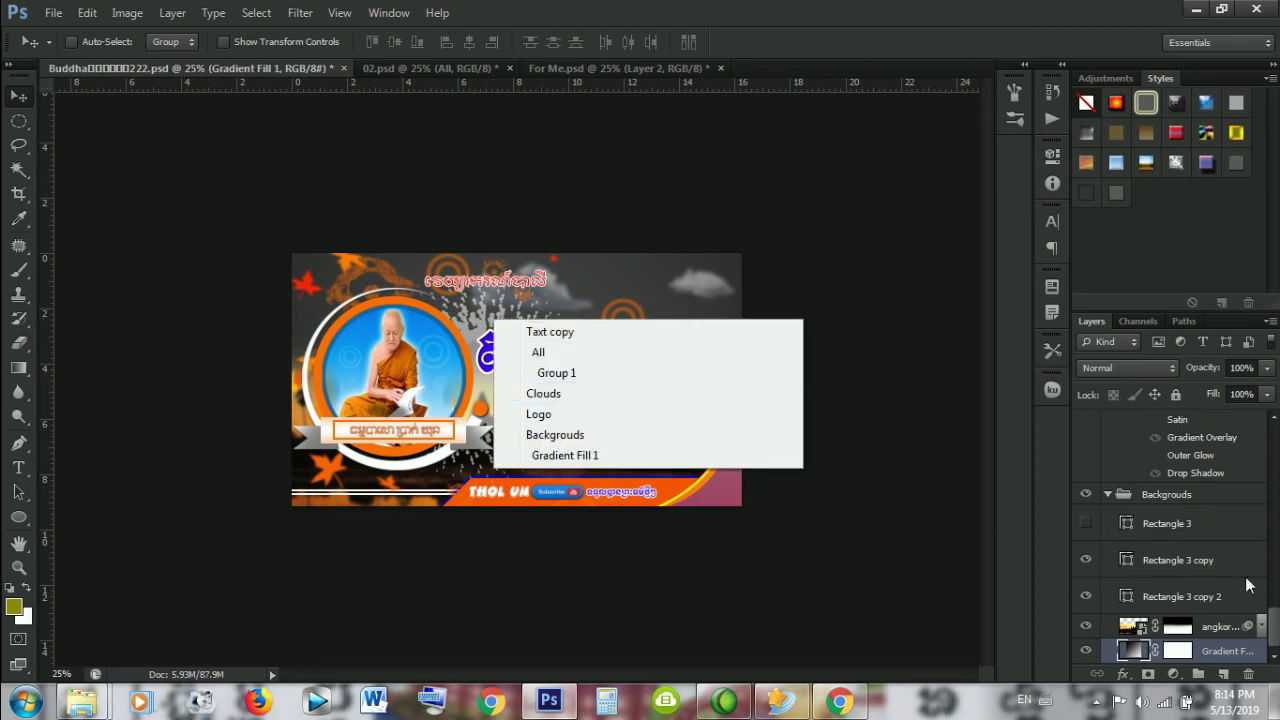
left_click(1268, 622)
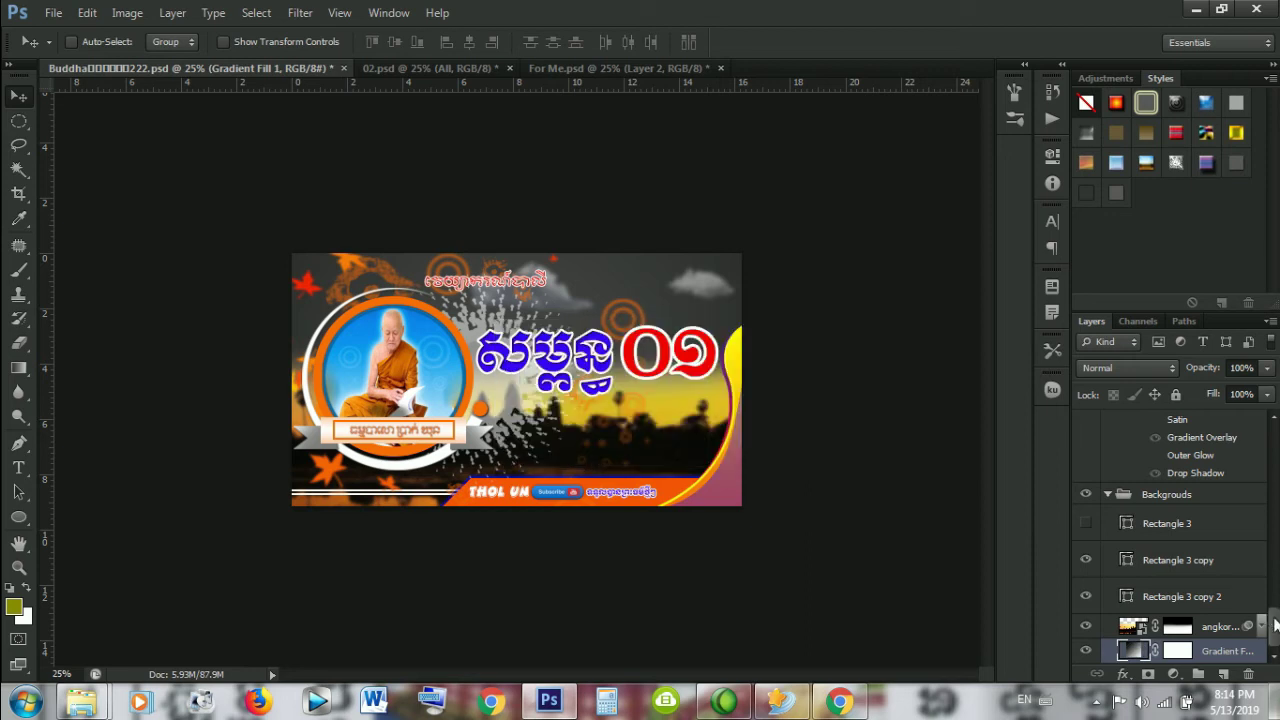
left_click_drag(1270, 613, 1277, 465)
left_click(1136, 556)
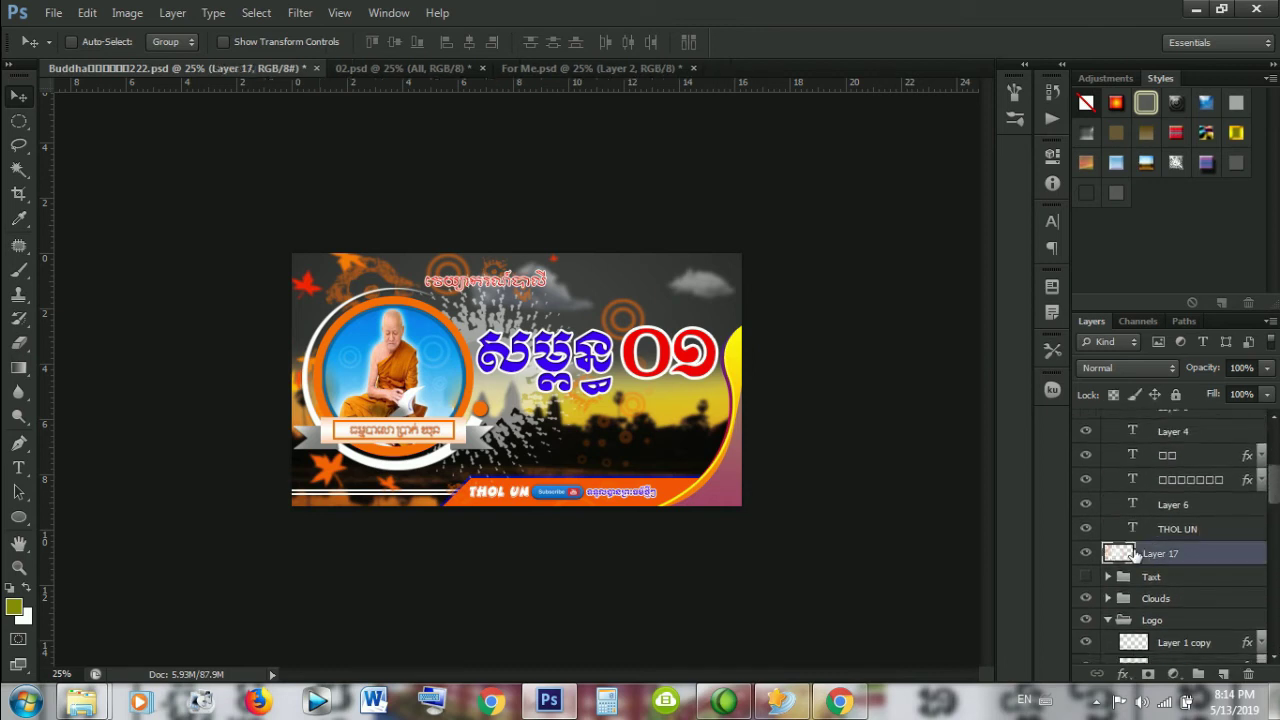
left_click(1087, 554)
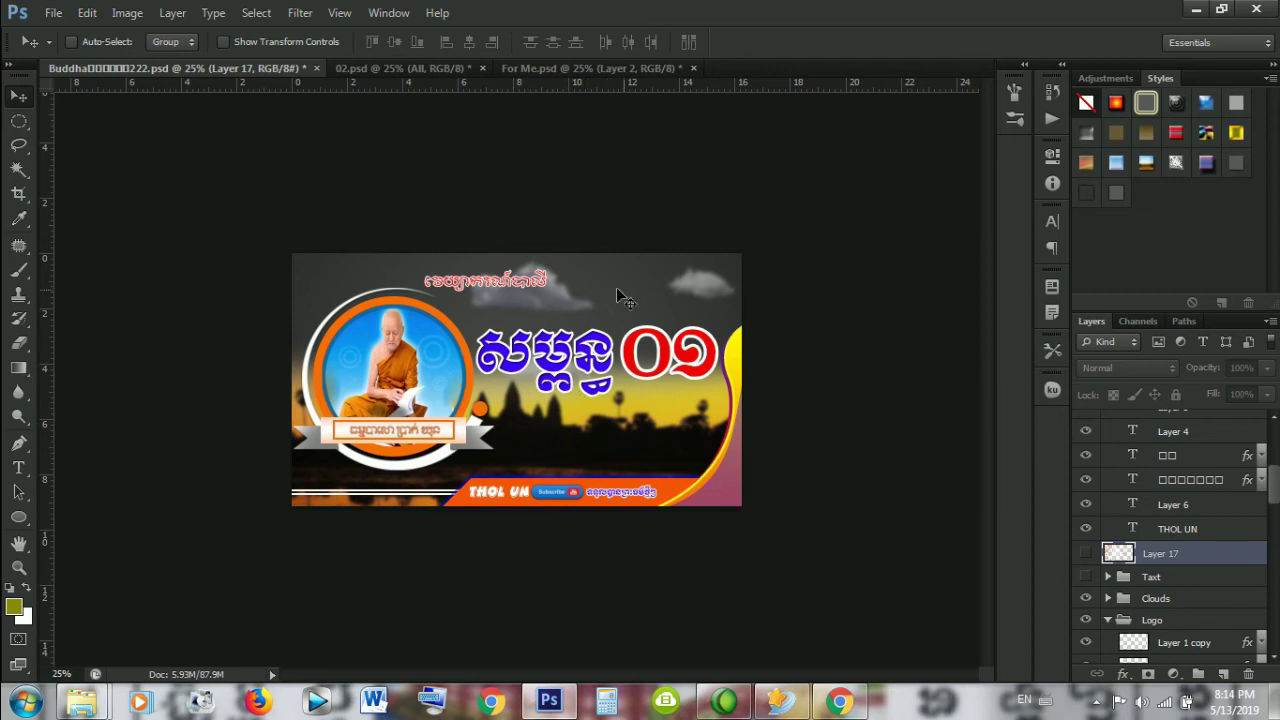
Step: Select the Backgrounds group from the canvas layer menu and scroll the Layers panel down
right_click(602, 284)
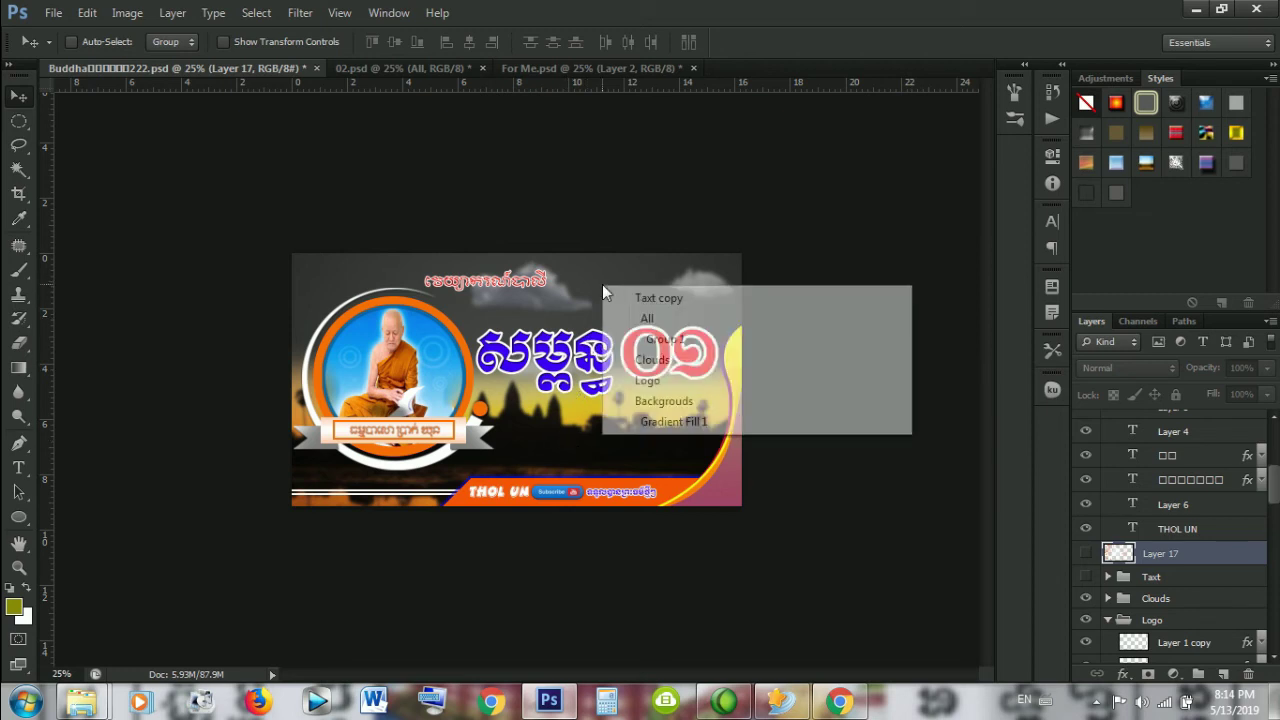
left_click(662, 401)
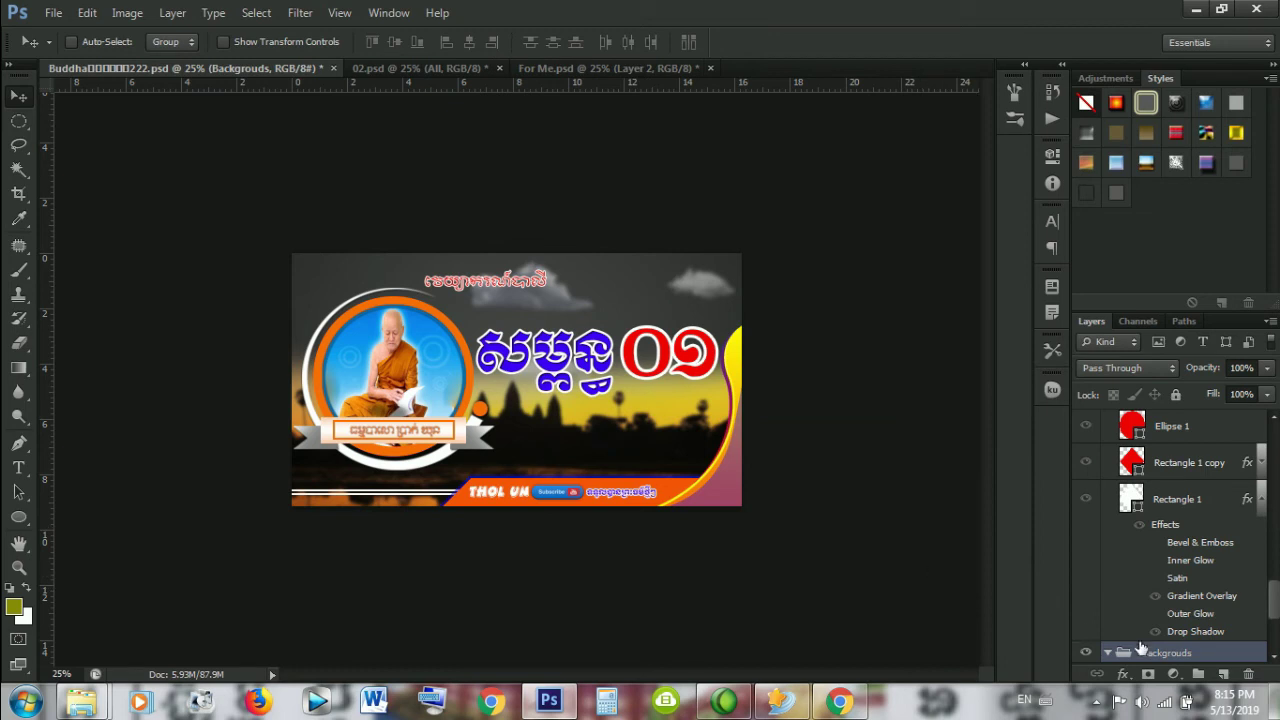
left_click(1274, 657)
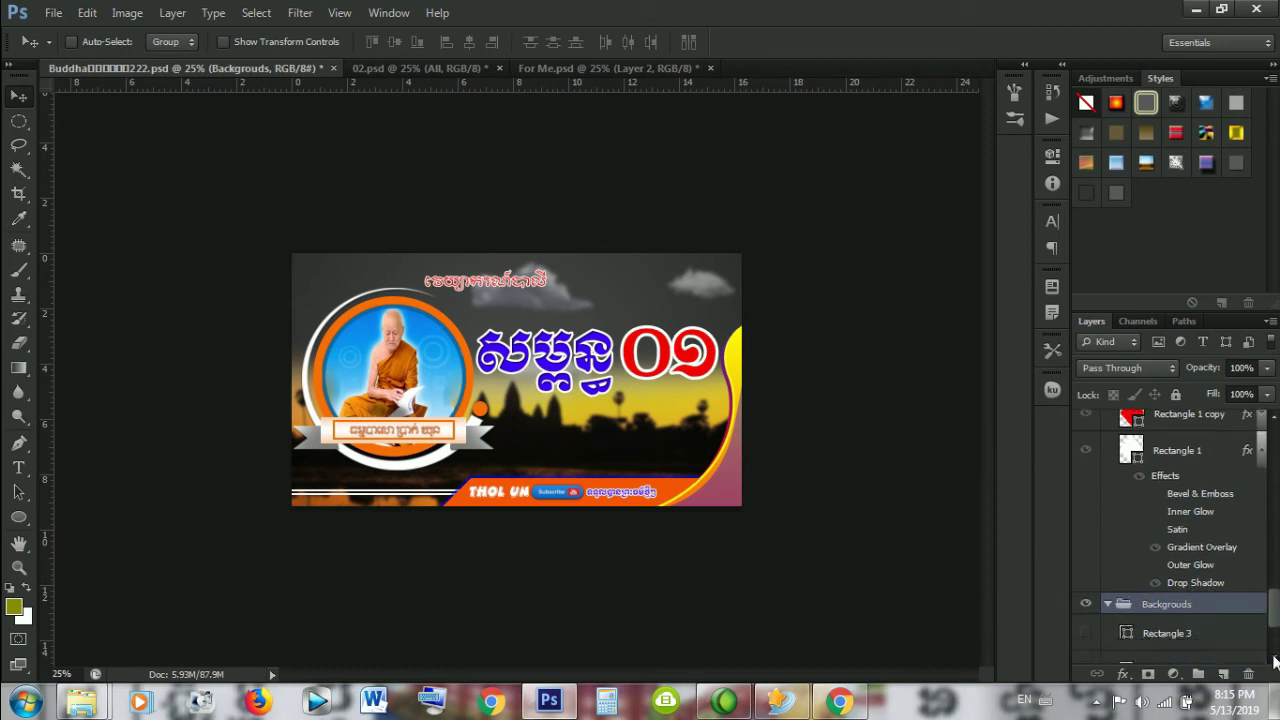
left_click(1274, 660)
left_click(1274, 657)
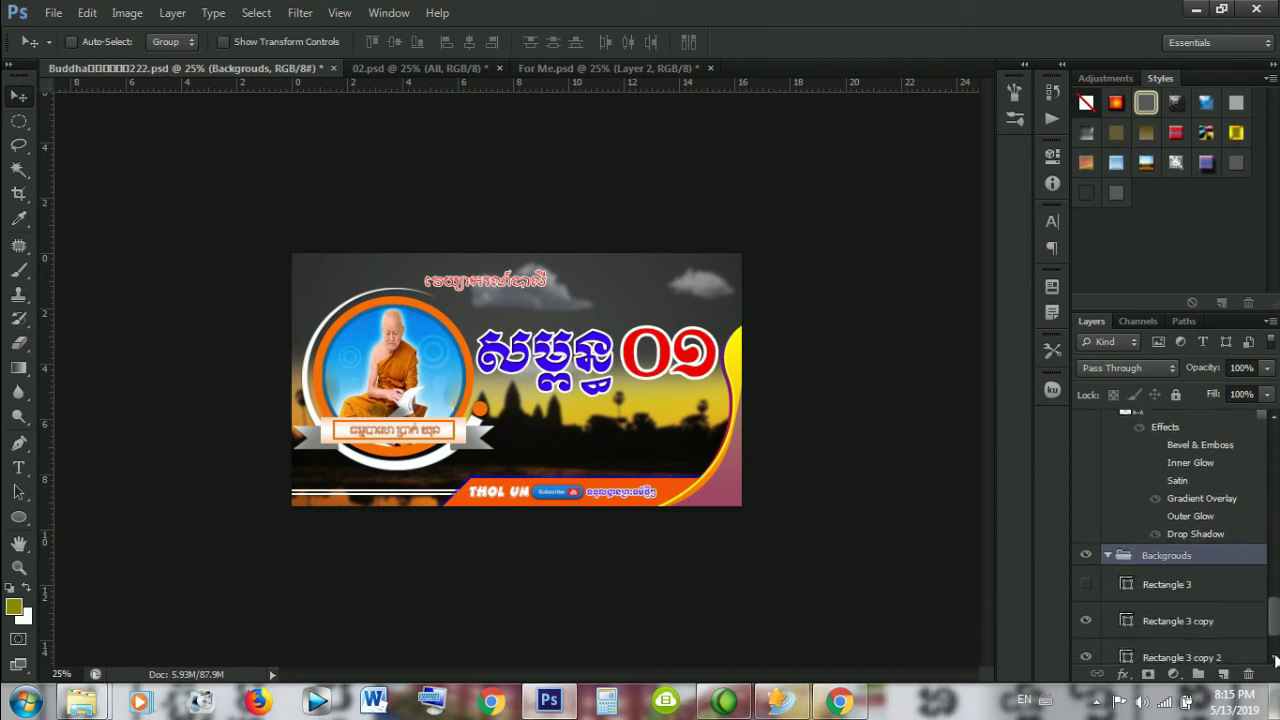
left_click(1274, 657)
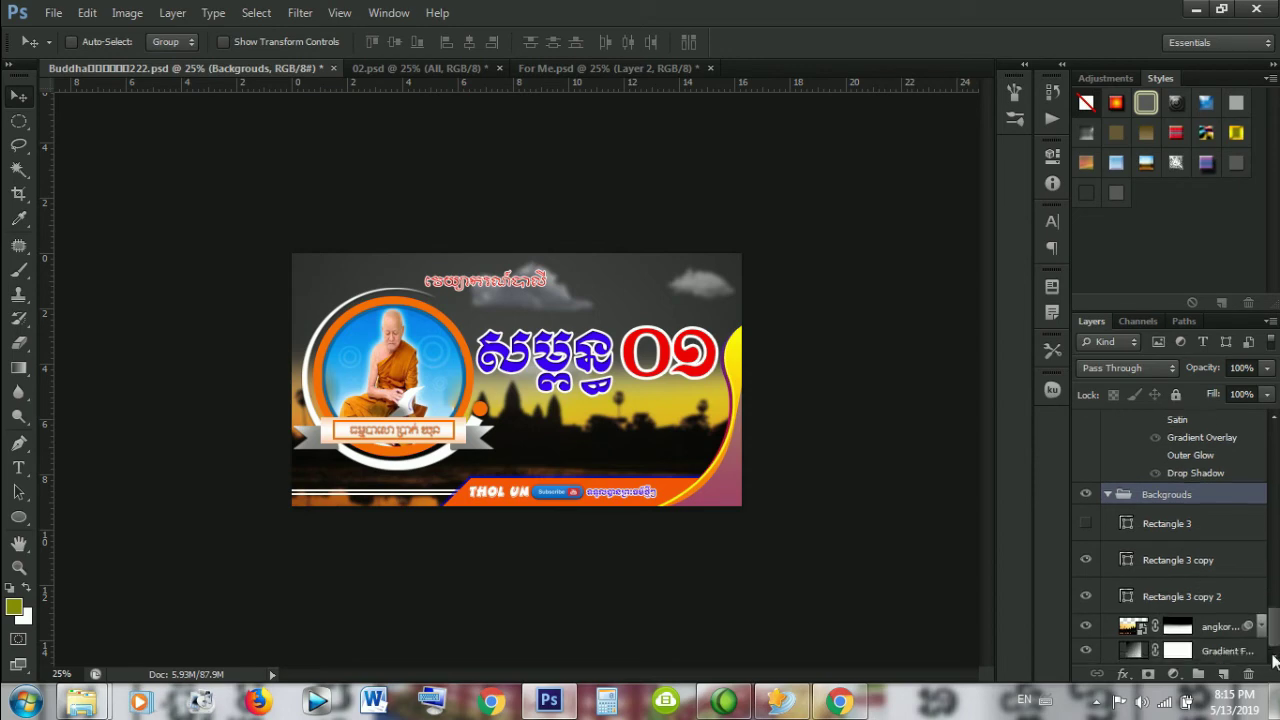
Step: Change the background Gradient Fill to the Blue, Yellow, Blue preset and confirm both dialogs
double_click(1133, 651)
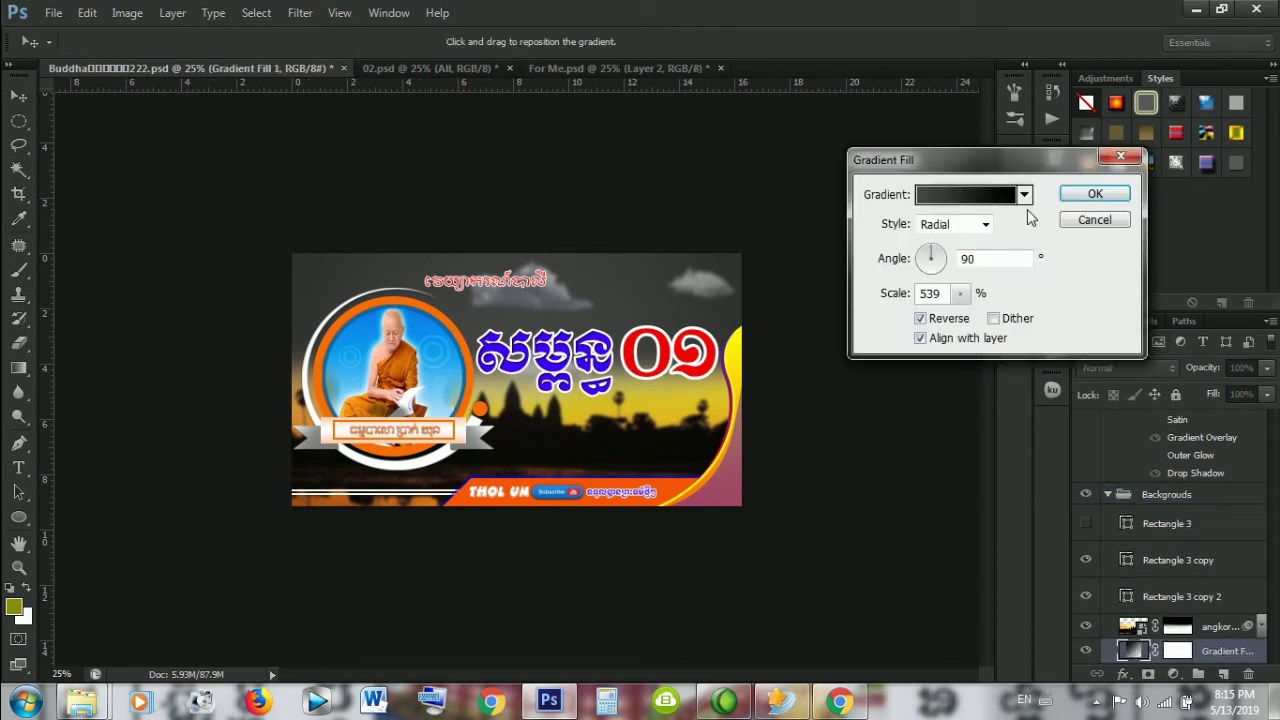
left_click(1005, 195)
left_click(785, 288)
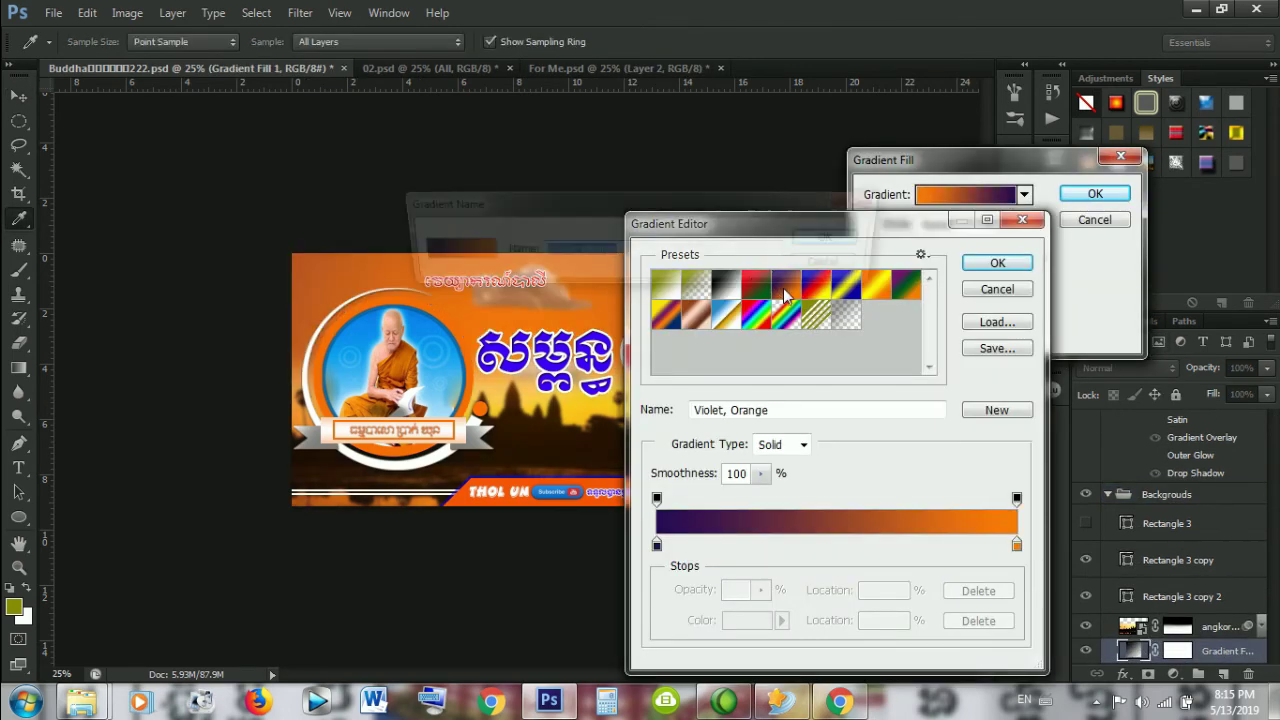
left_click(826, 270)
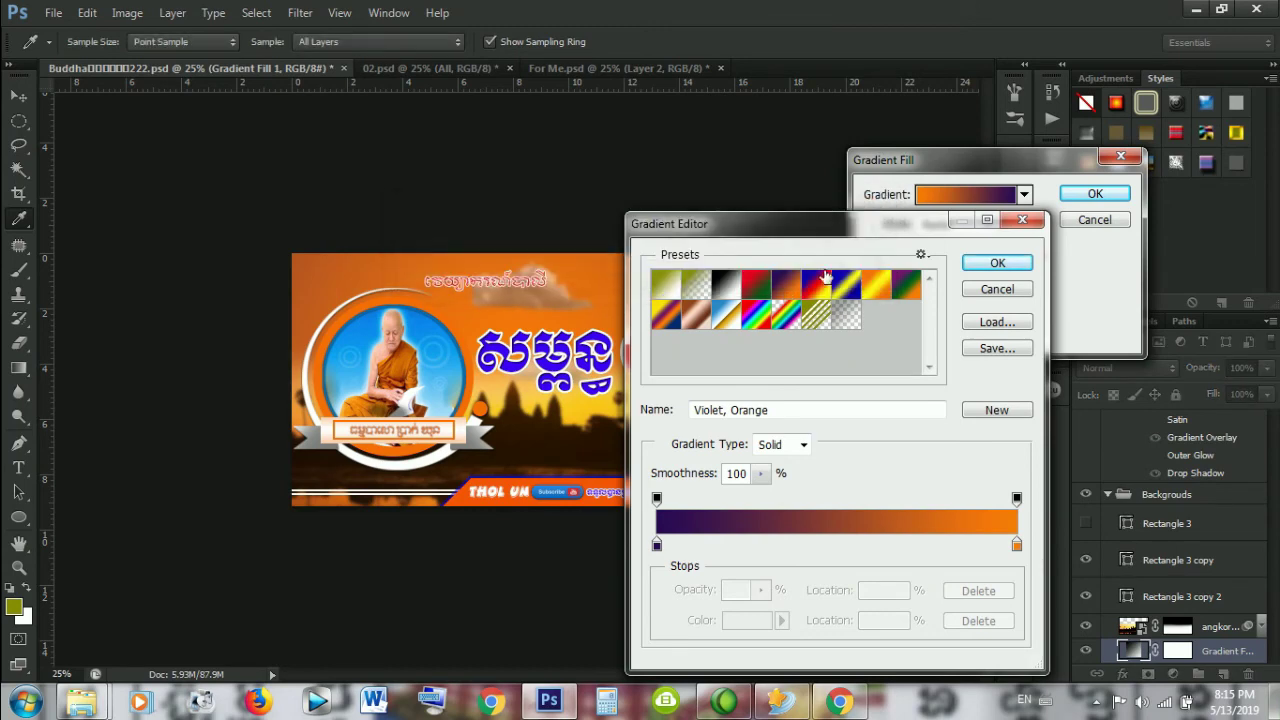
double_click(850, 287)
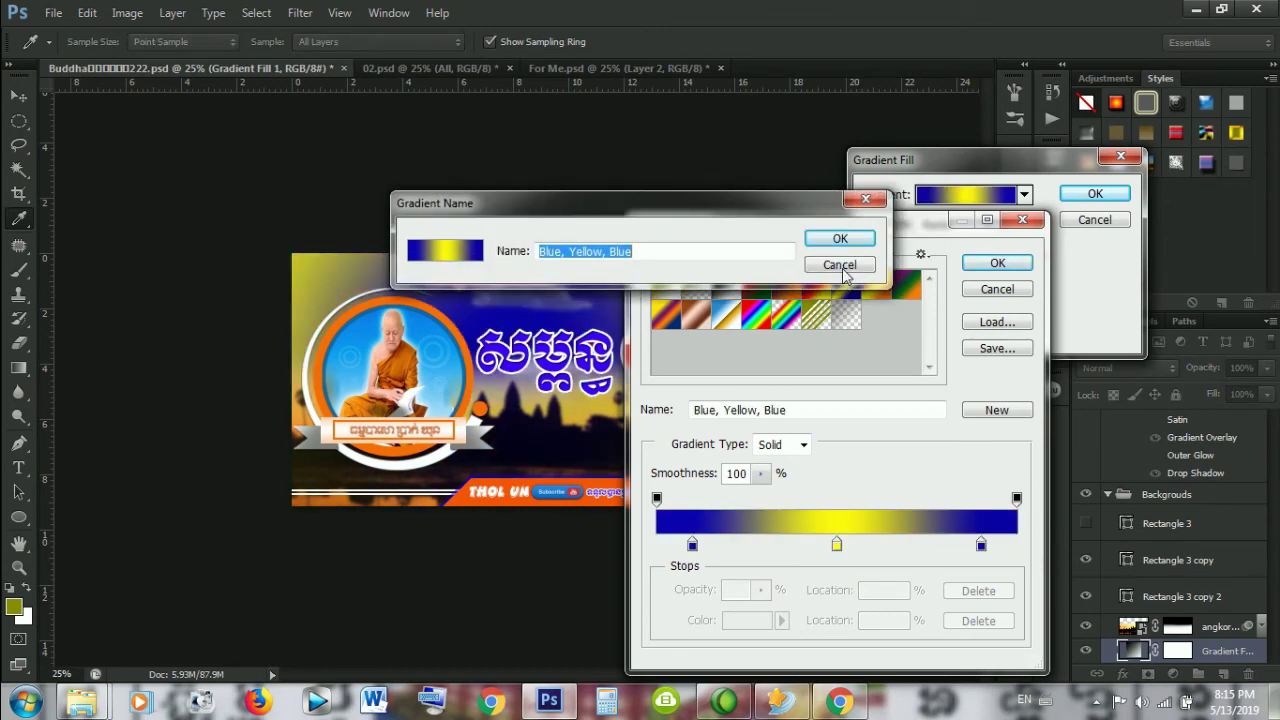
left_click(838, 239)
mouse_move(817, 235)
left_mouse_down()
mouse_move(1047, 330)
mouse_move(1067, 352)
mouse_move(1010, 317)
left_mouse_up()
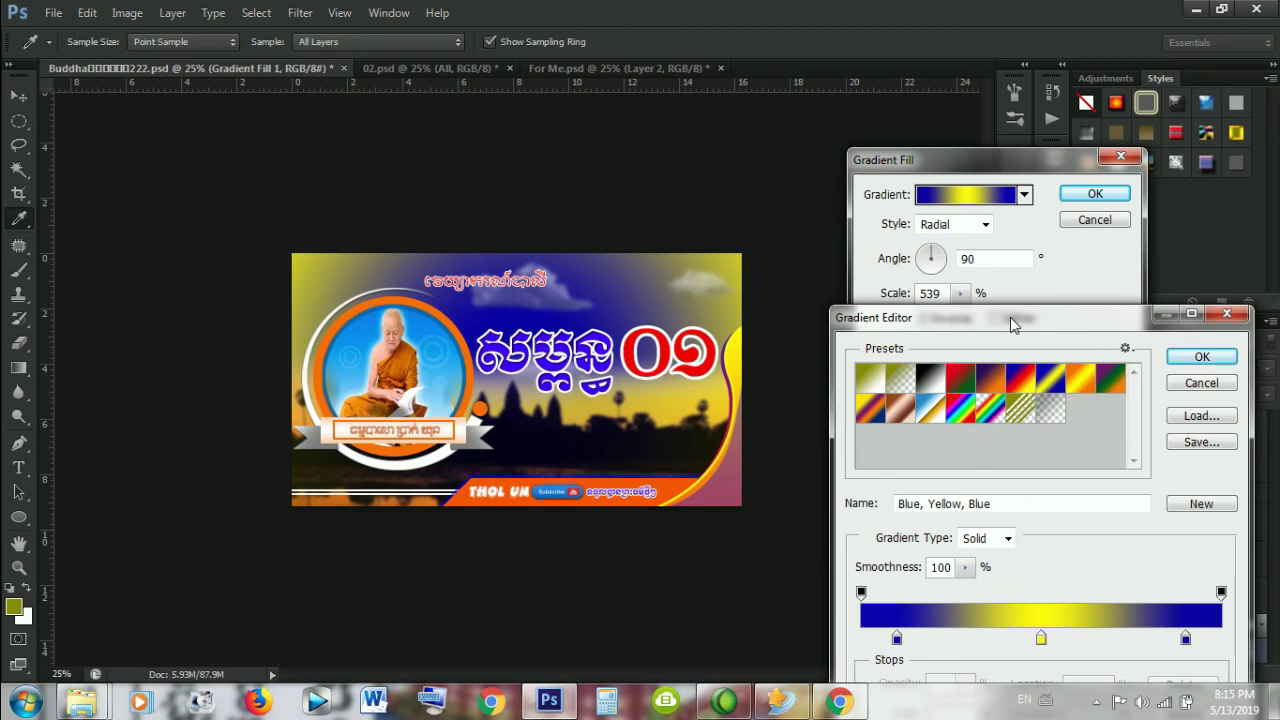
left_click_drag(1010, 317, 982, 266)
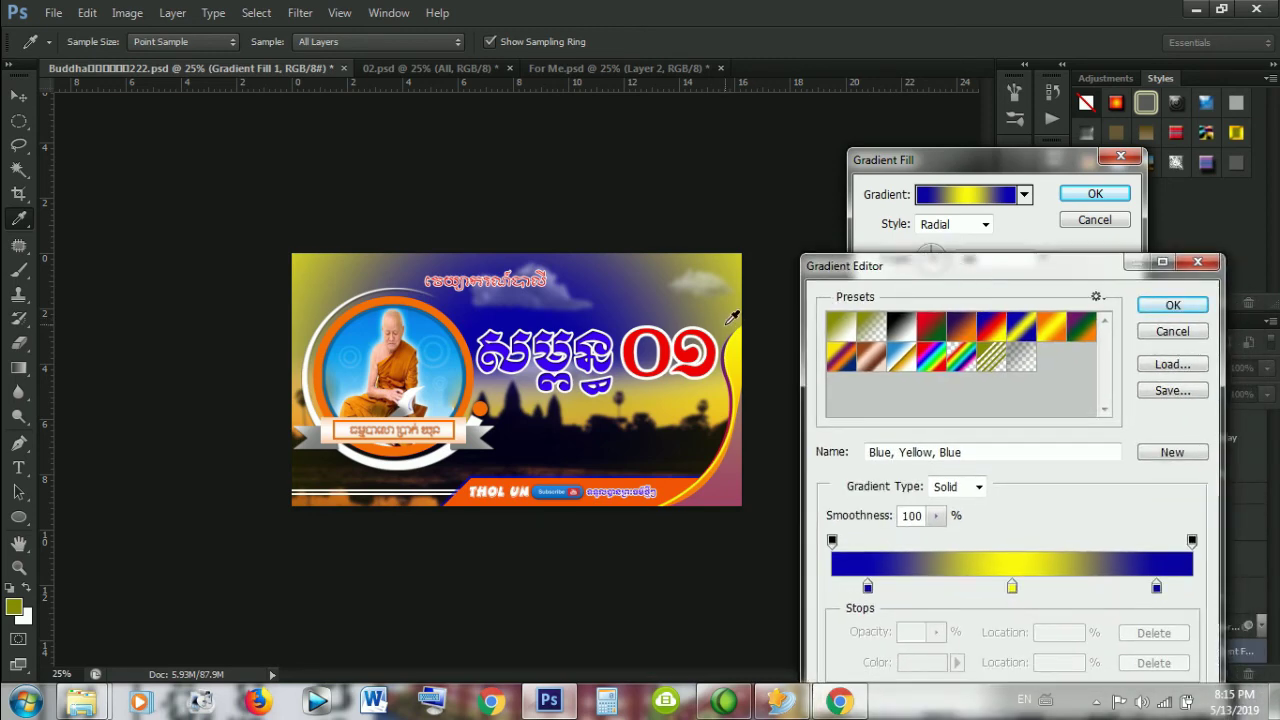
left_click(1168, 305)
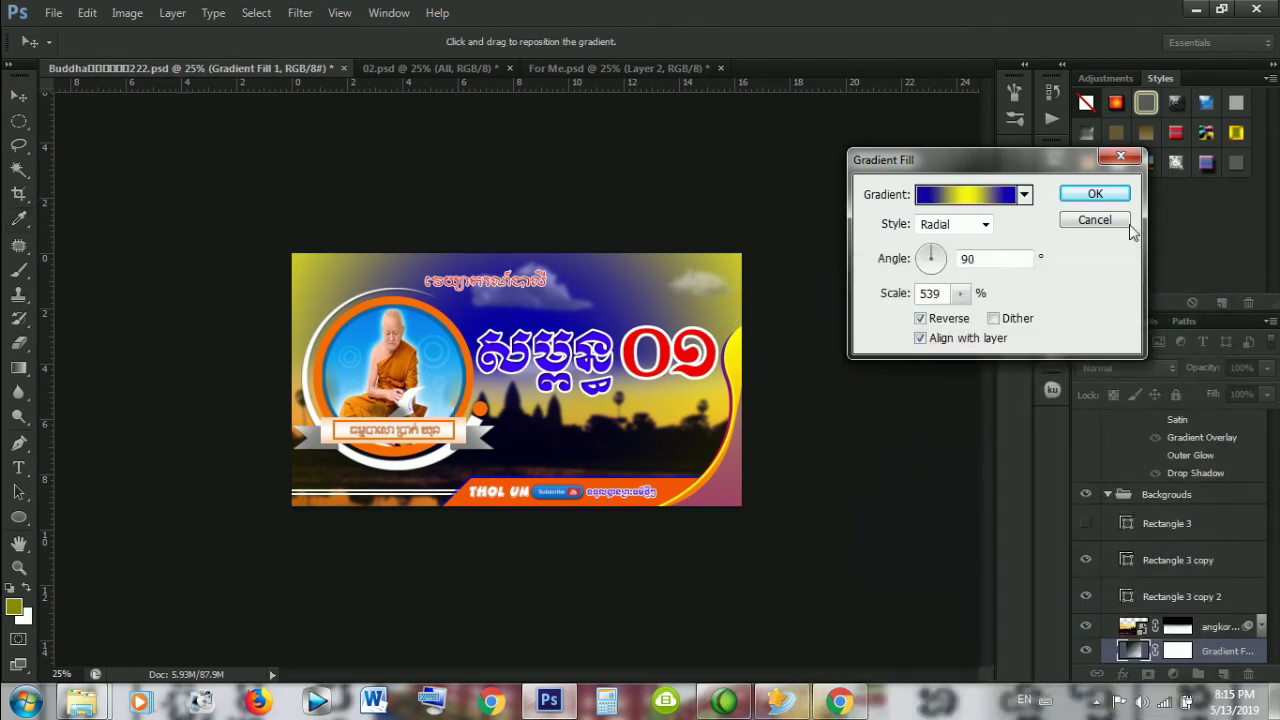
left_click(1092, 194)
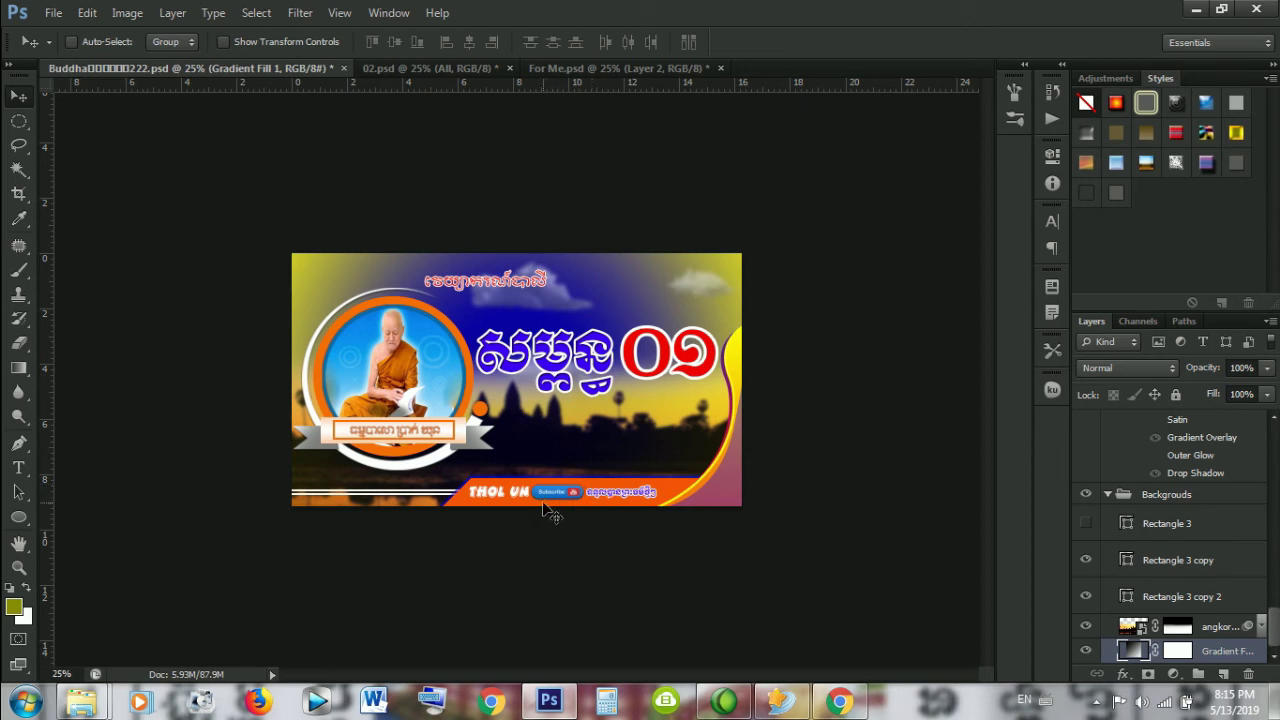
right_click(676, 498)
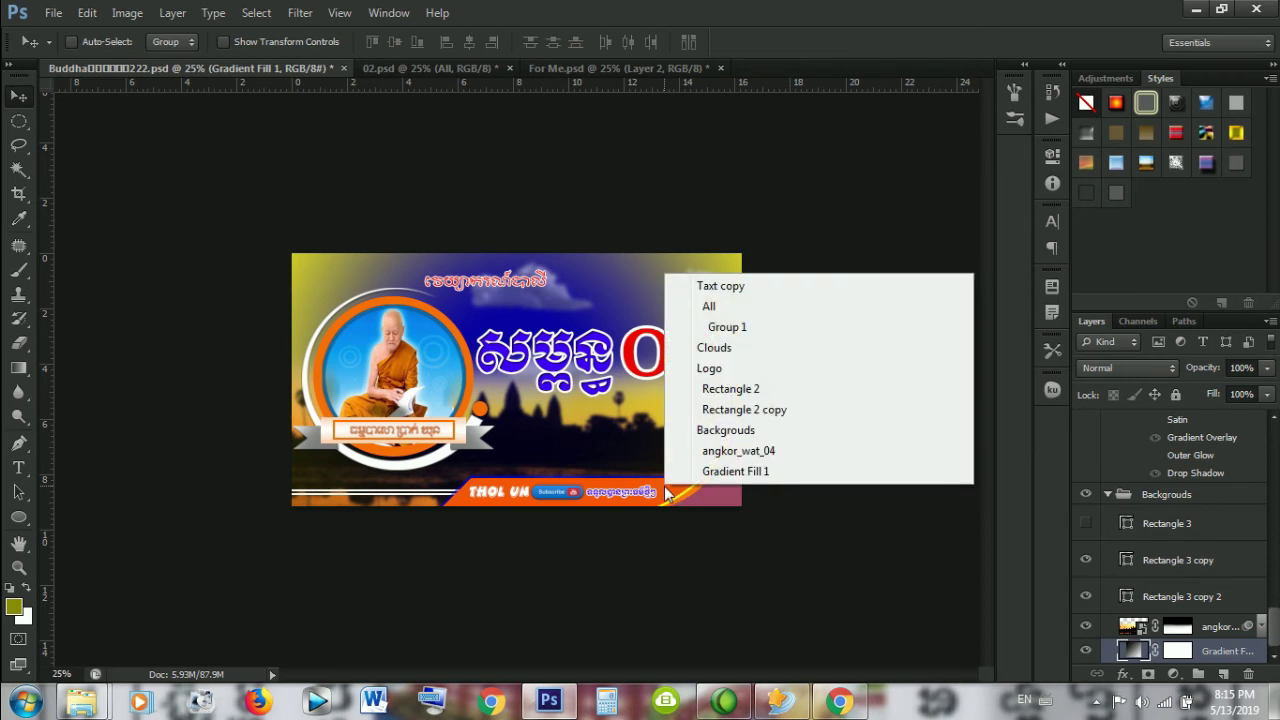
left_click(718, 452)
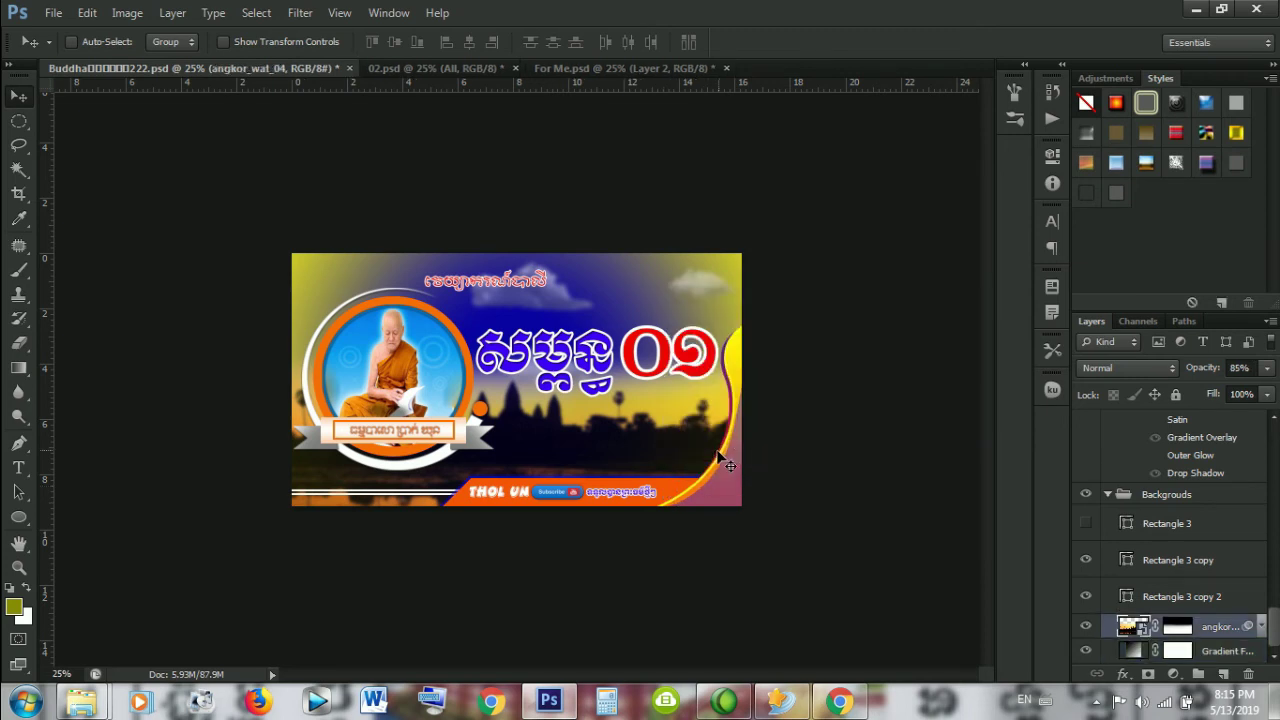
right_click(670, 495)
left_click(708, 470)
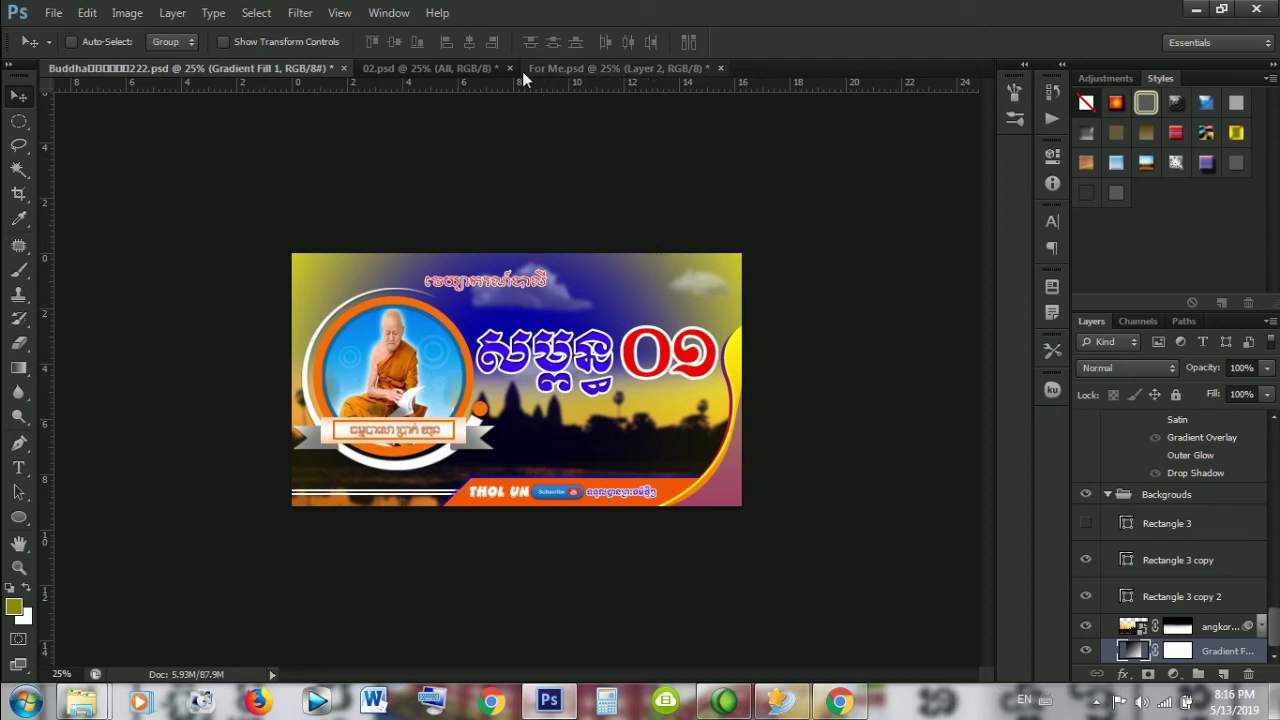
Step: Float all three documents, minimize For Me.psd and 02.psd, and centre the Buddha window
left_click_drag(522, 69, 534, 185)
left_click_drag(843, 186, 608, 166)
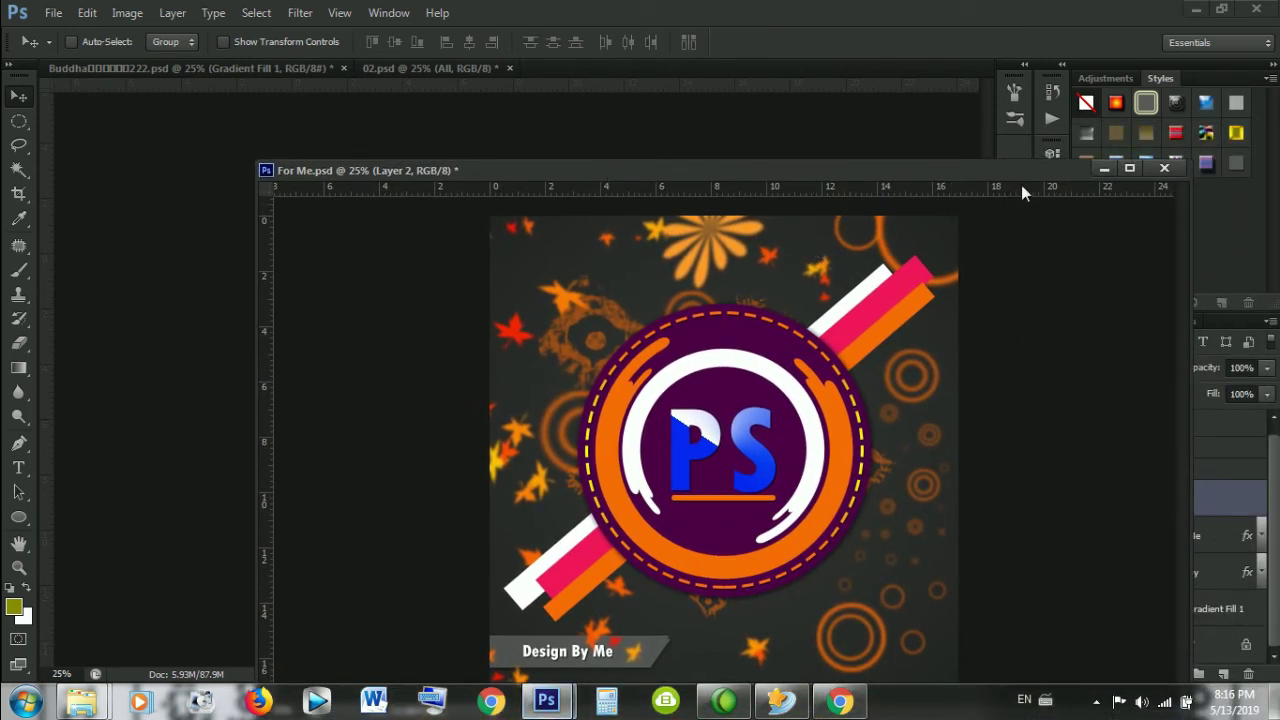
left_click(1104, 169)
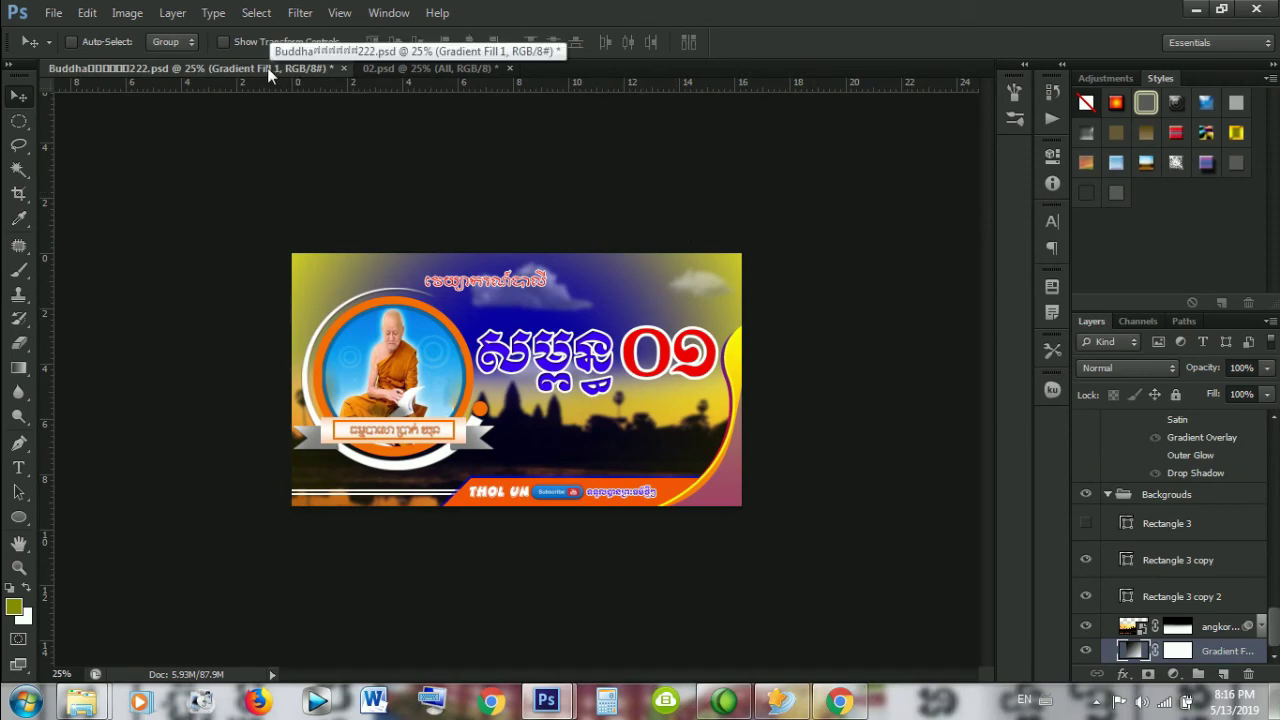
left_click_drag(272, 68, 273, 136)
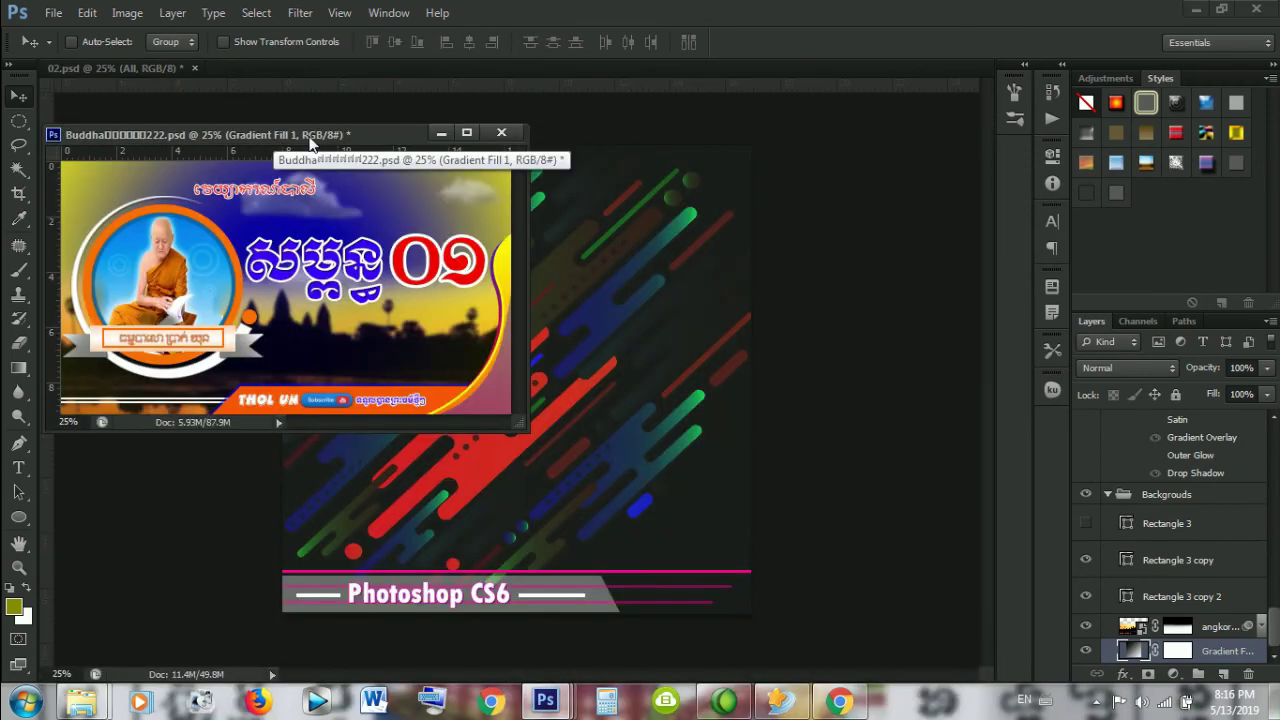
left_click(600, 302)
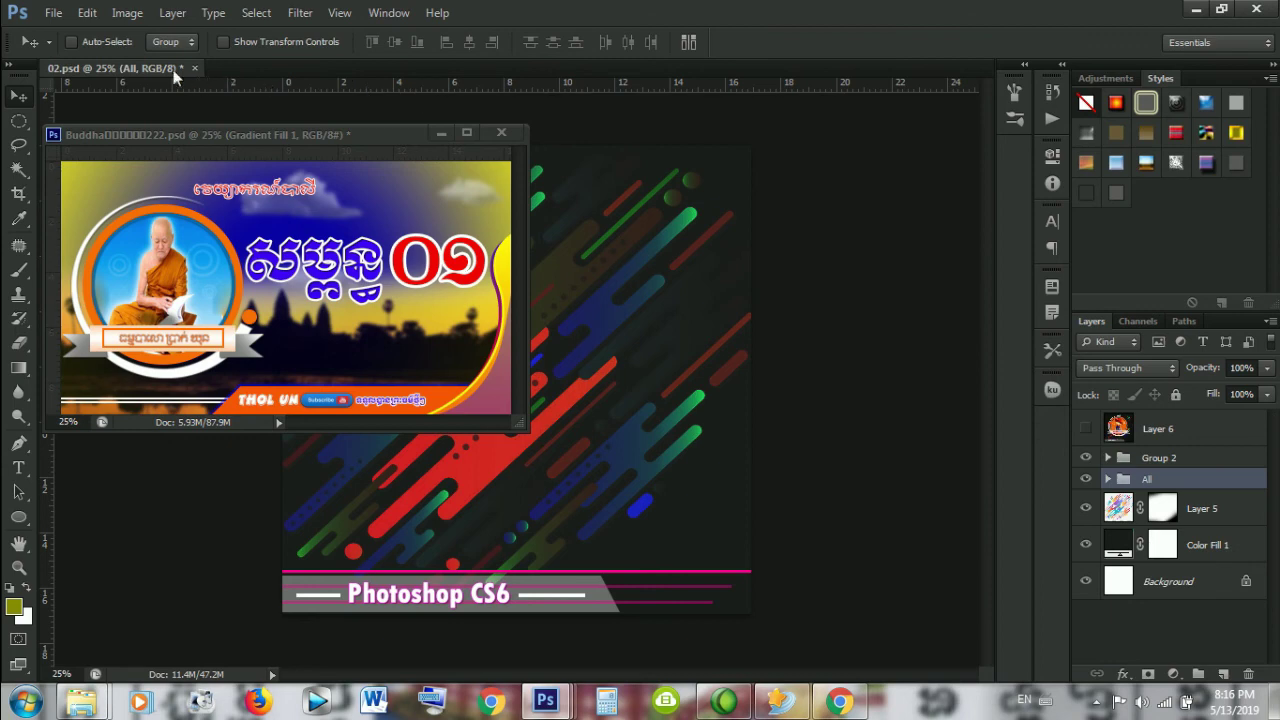
mouse_move(131, 70)
left_mouse_down()
mouse_move(678, 269)
mouse_move(536, 326)
left_mouse_up()
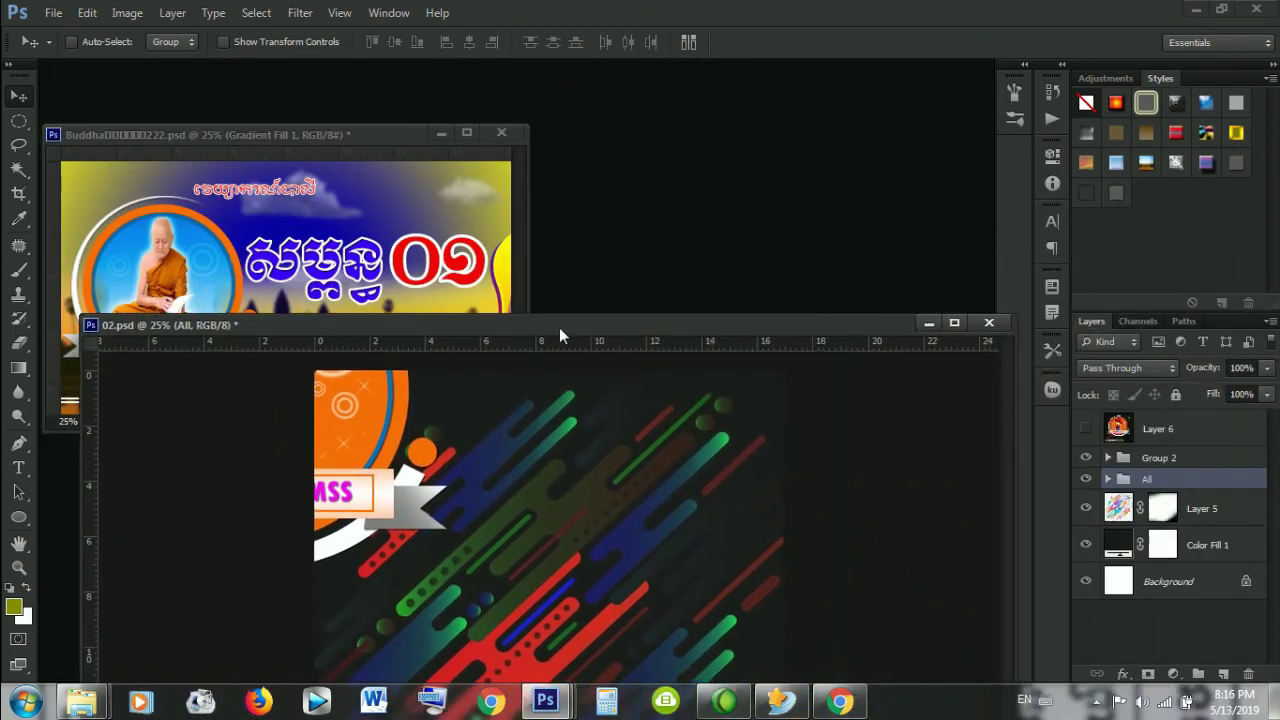
left_click(893, 321)
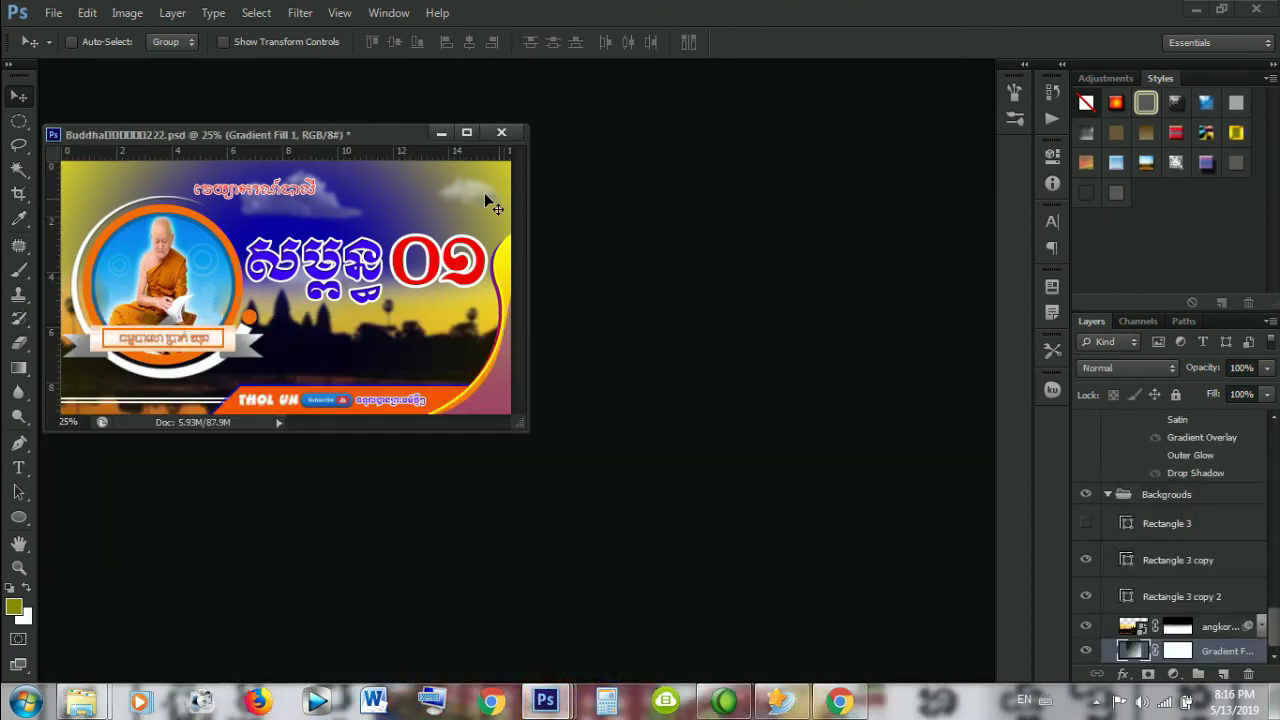
left_click_drag(319, 141, 569, 211)
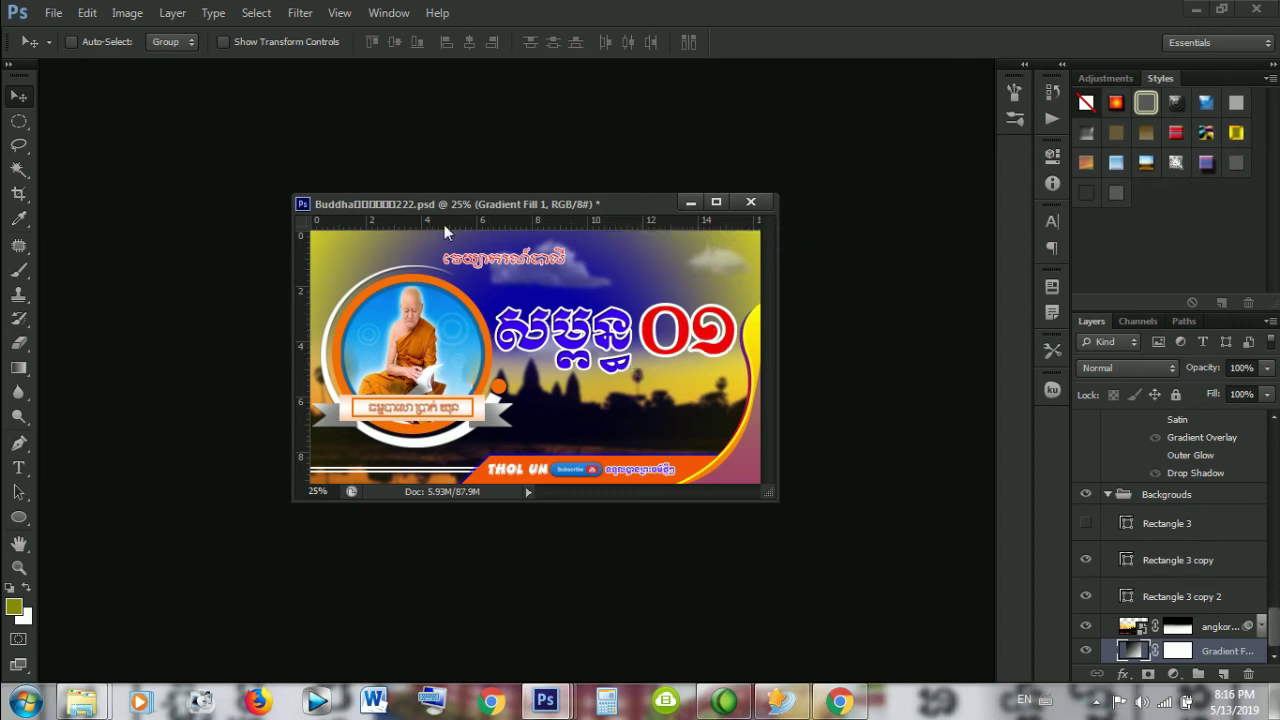
Step: Place horizontal guides across the title line, settling the lower guide at about 4.17 cm
left_click_drag(459, 219, 475, 302)
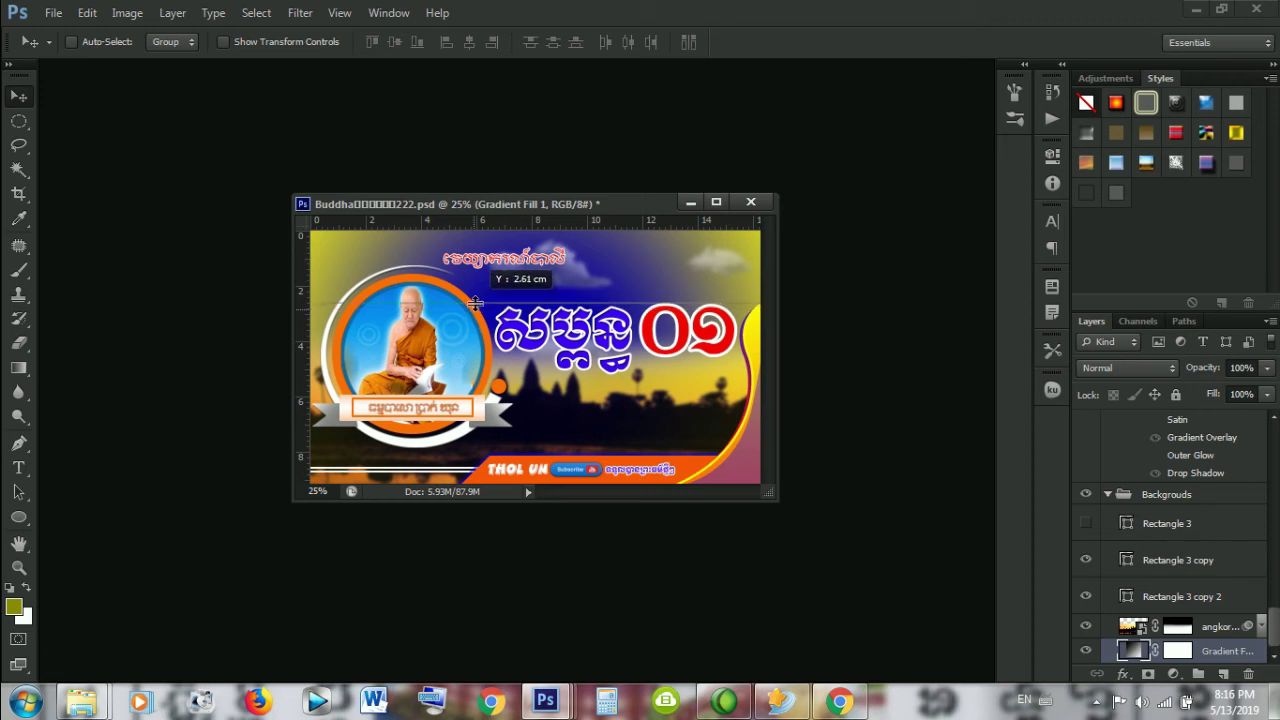
left_click_drag(475, 302, 476, 306)
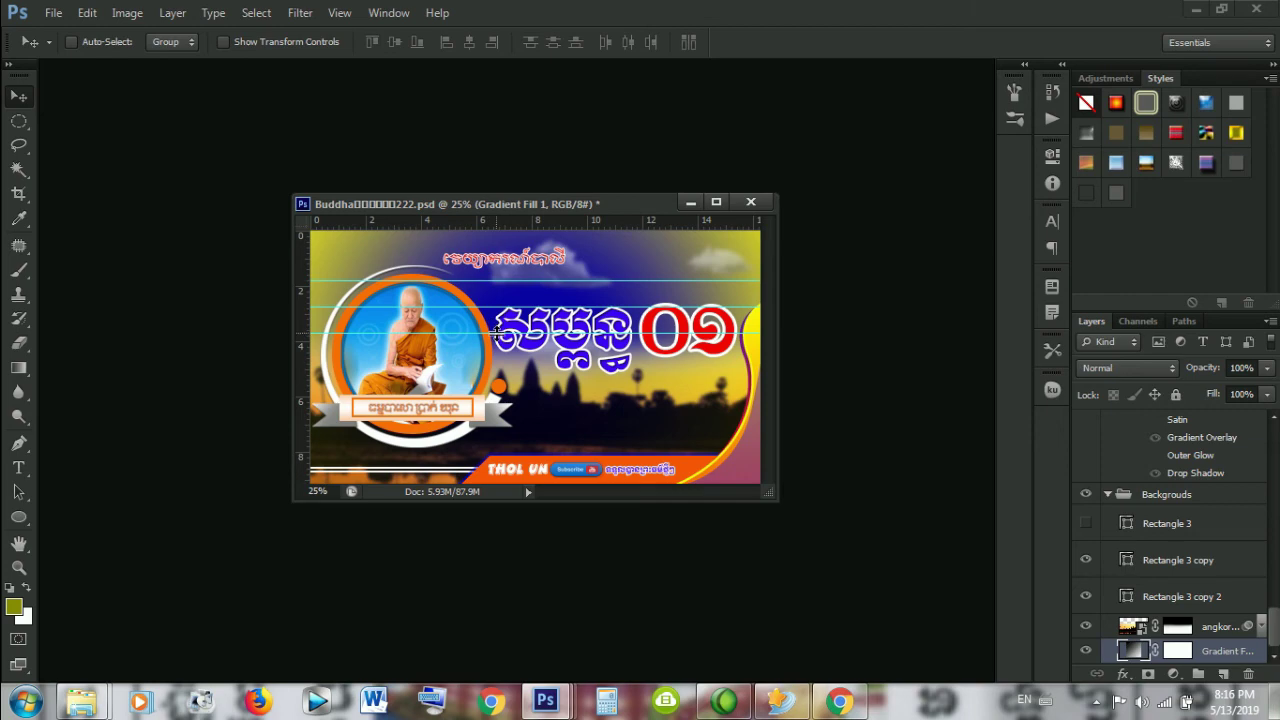
double_click(497, 334)
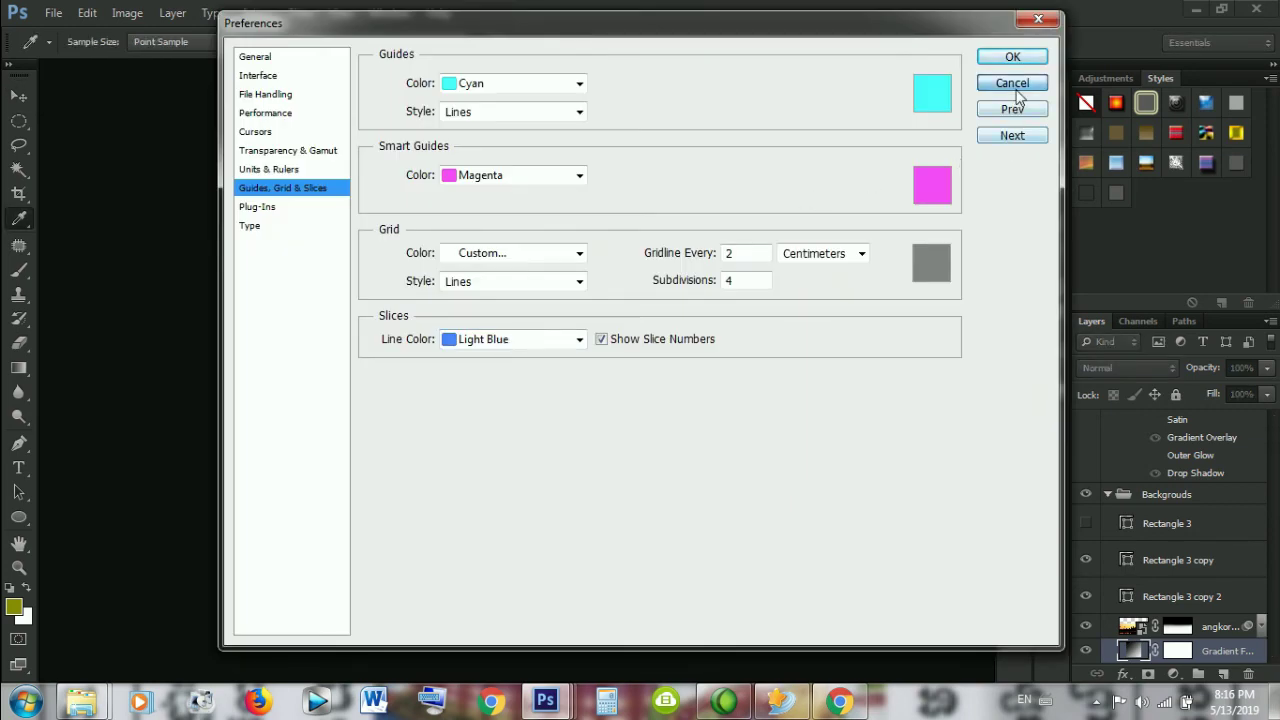
left_click(1012, 57)
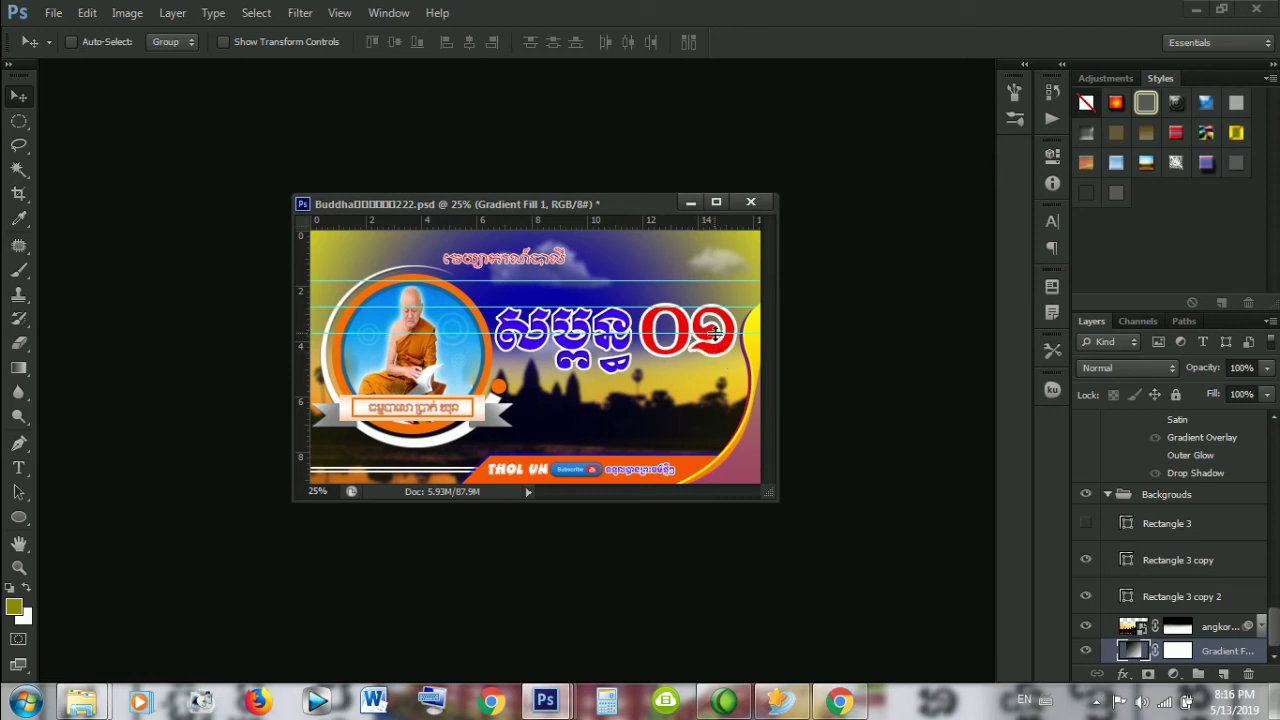
left_click_drag(715, 335, 703, 349)
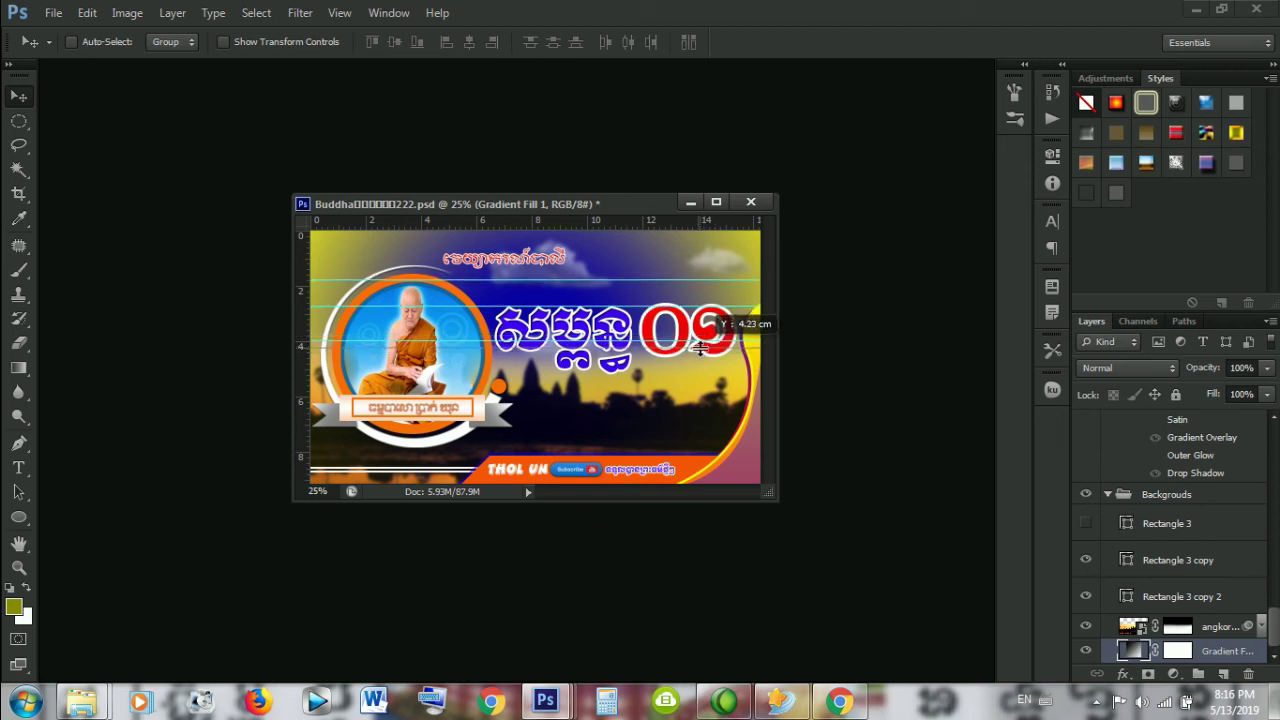
left_click_drag(703, 349, 700, 350)
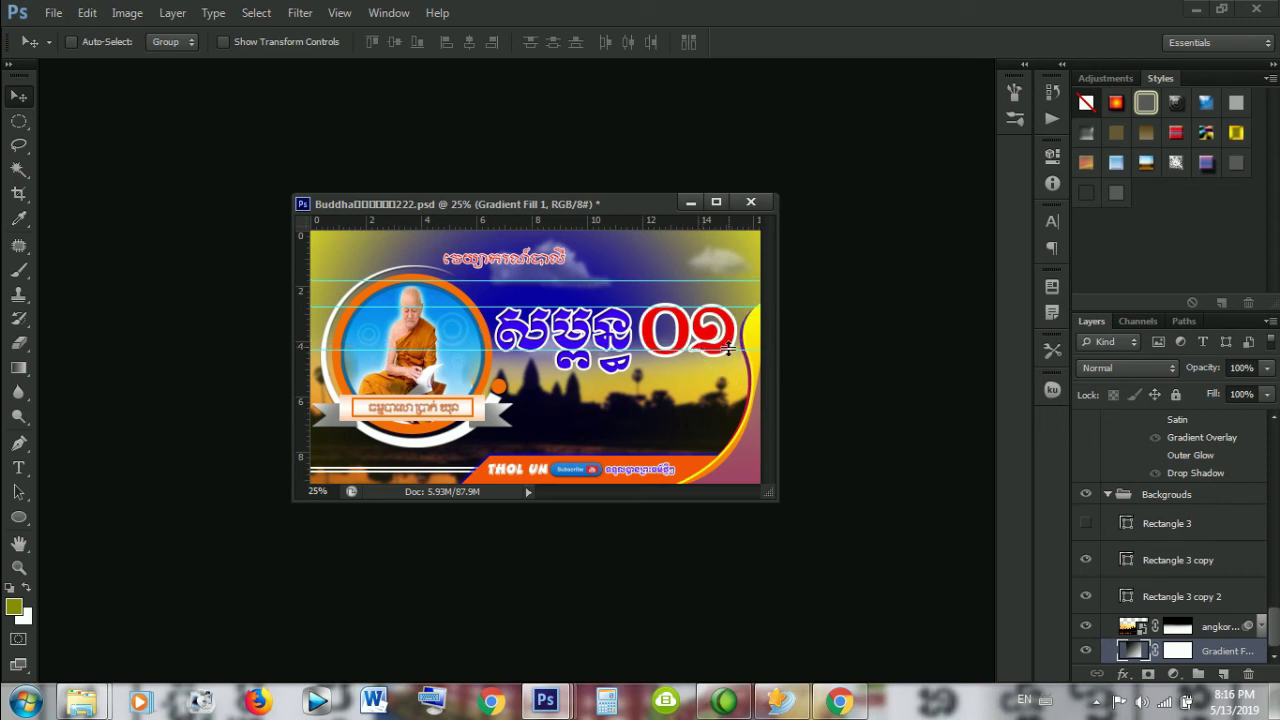
Step: Select the text layer holding the red 01 numerals, with transform controls shown
right_click(680, 315)
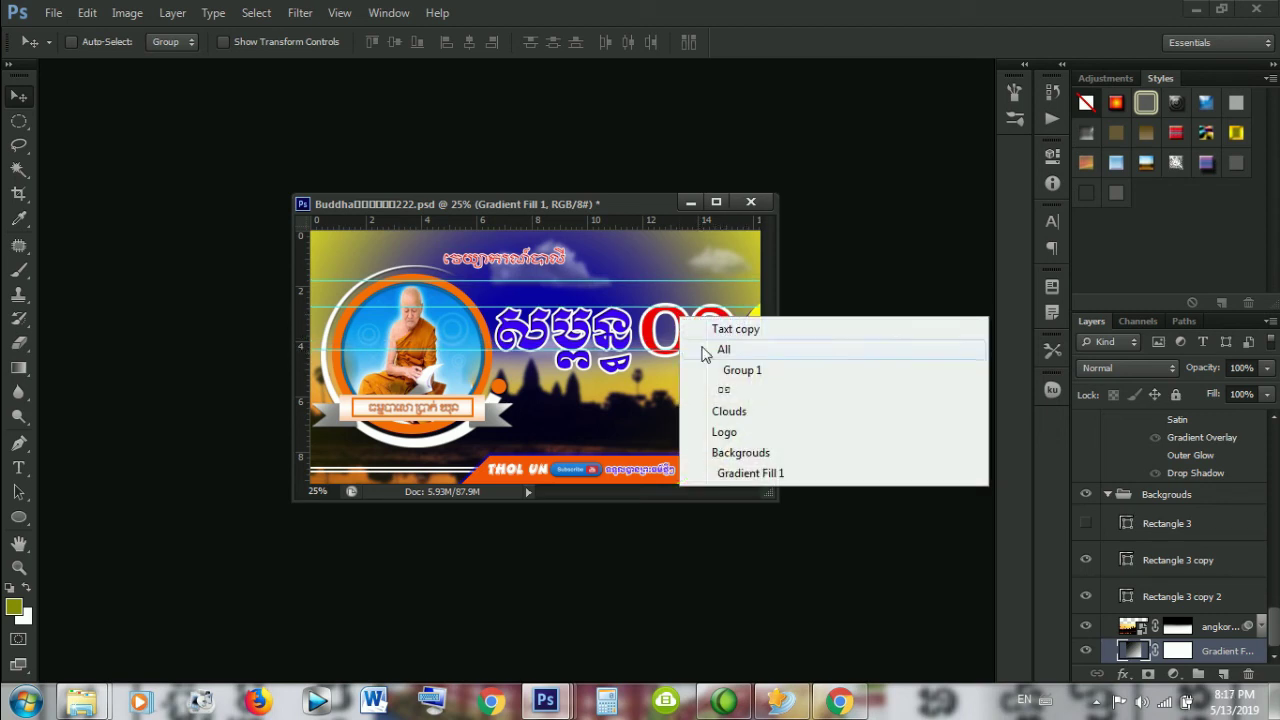
left_click(724, 390)
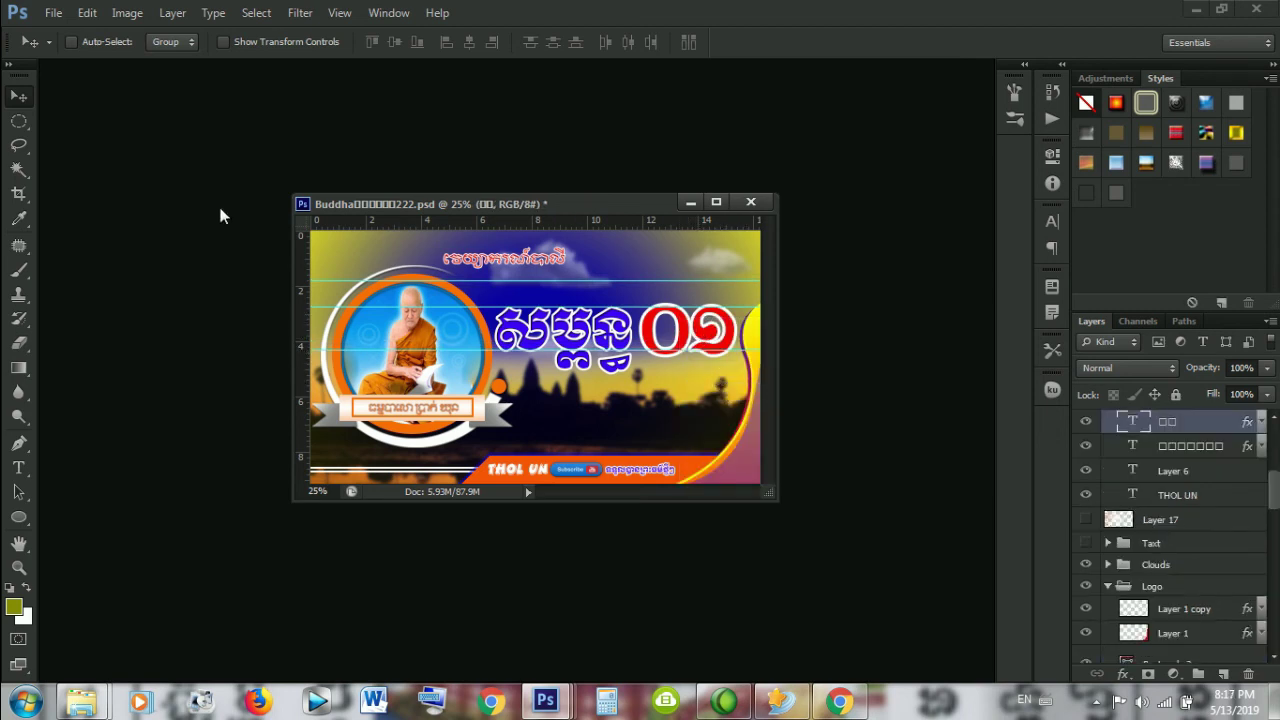
left_click(225, 42)
Step: Shrink the 01 numerals to about 82%, narrow them, and shift them left beside the title
key("ctrl+t")
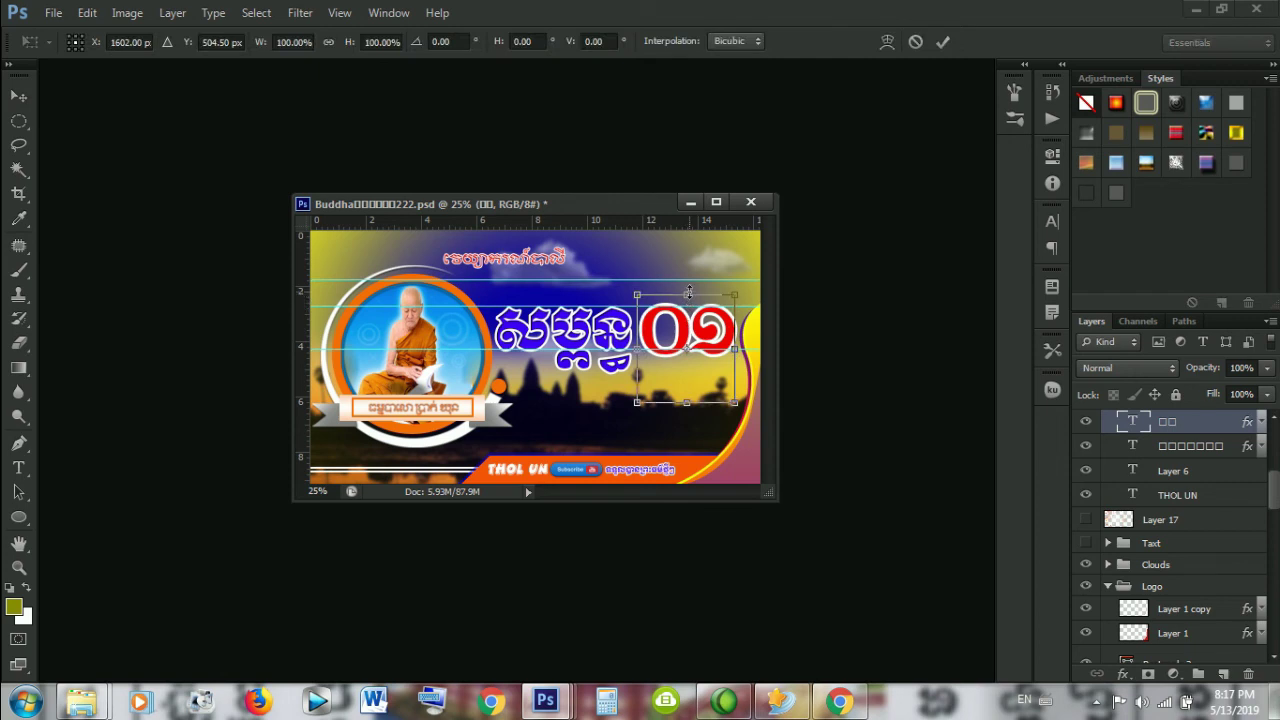
left_click_drag(689, 292, 689, 297)
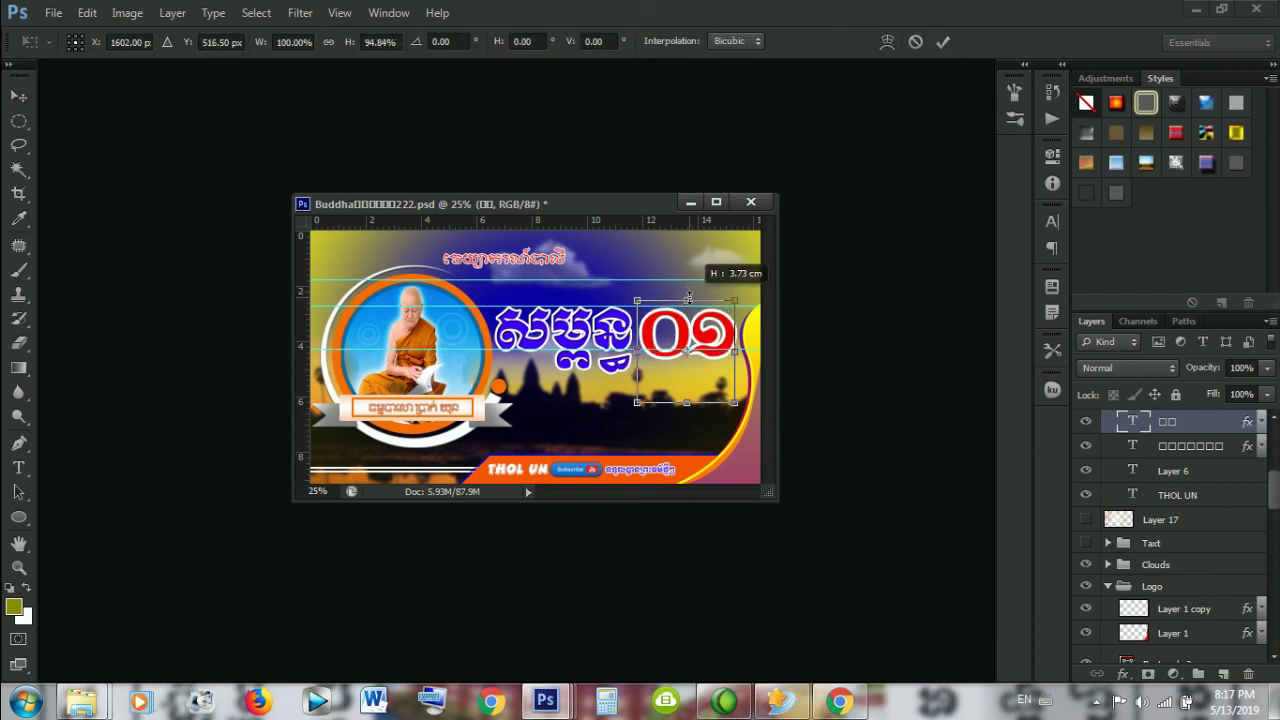
left_click_drag(684, 402, 684, 386)
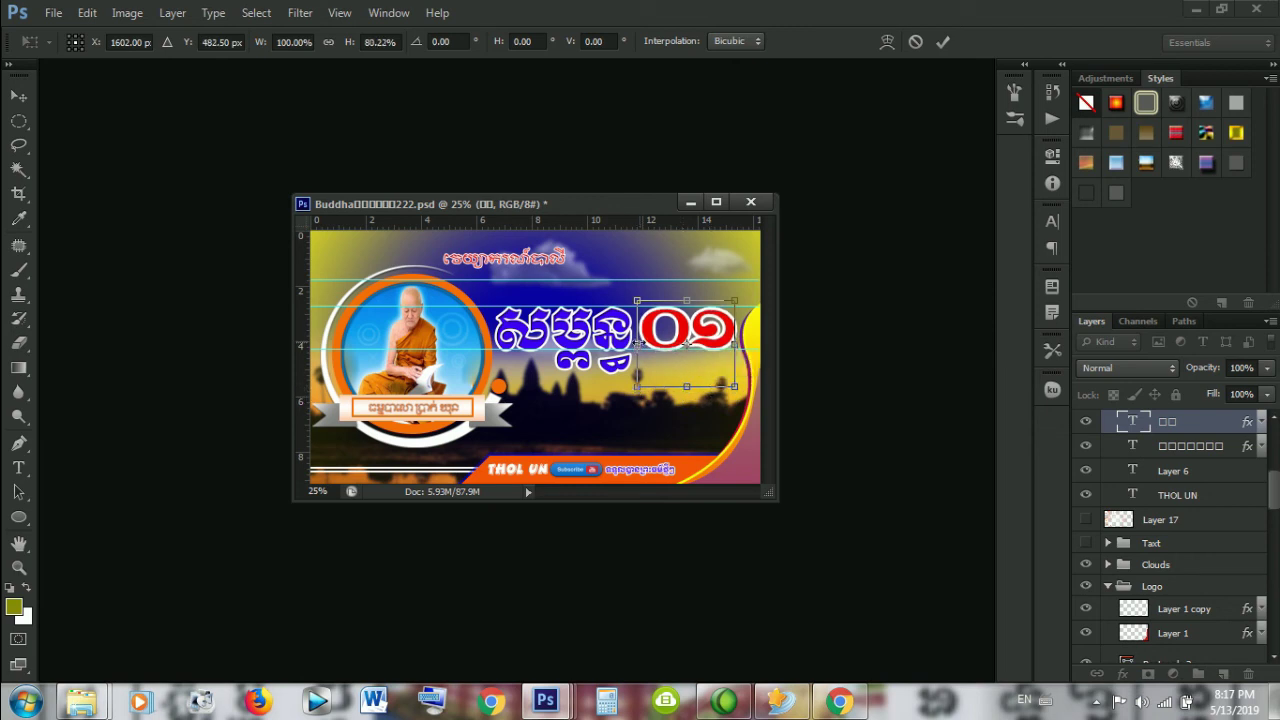
left_click_drag(637, 344, 655, 344)
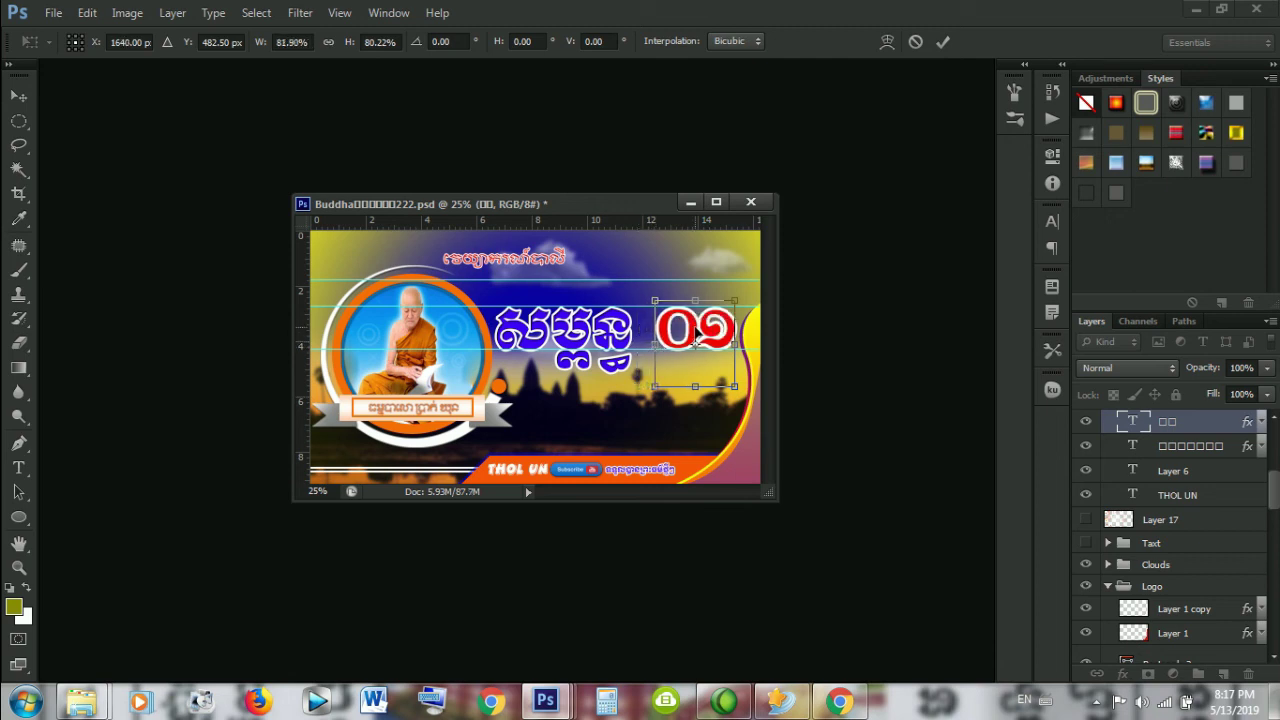
left_click_drag(700, 336, 690, 337)
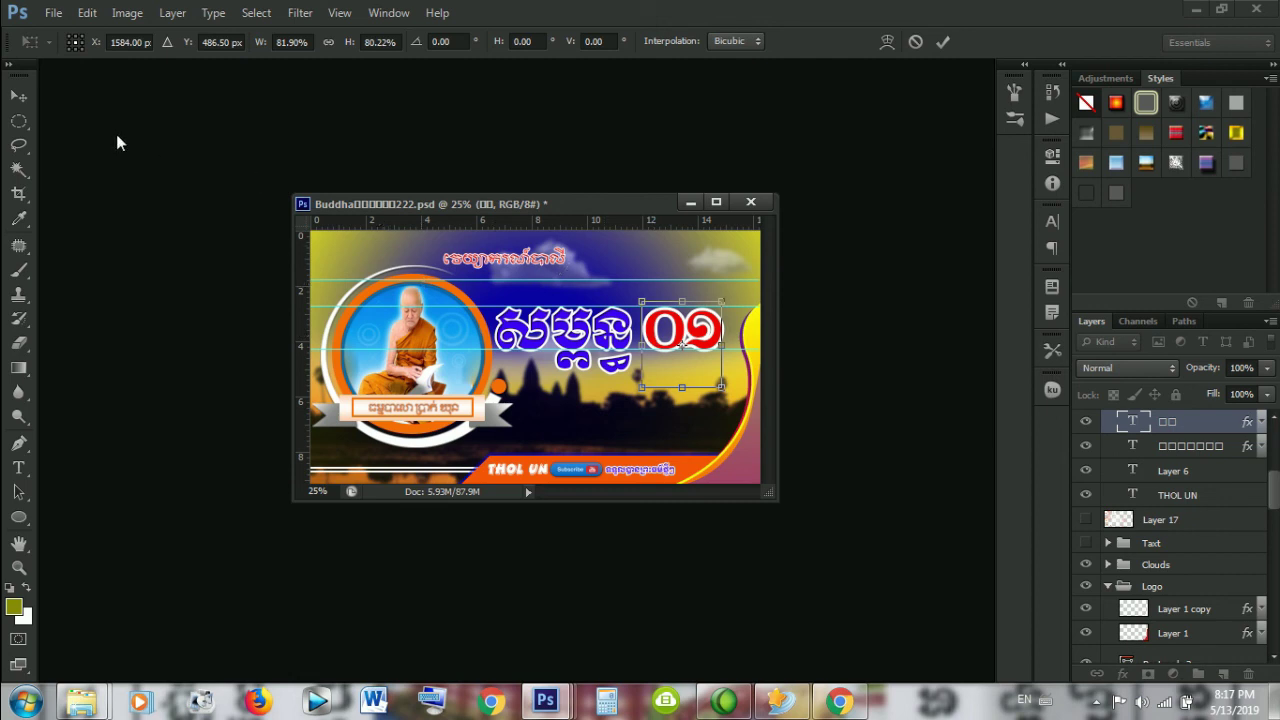
left_click(29, 94)
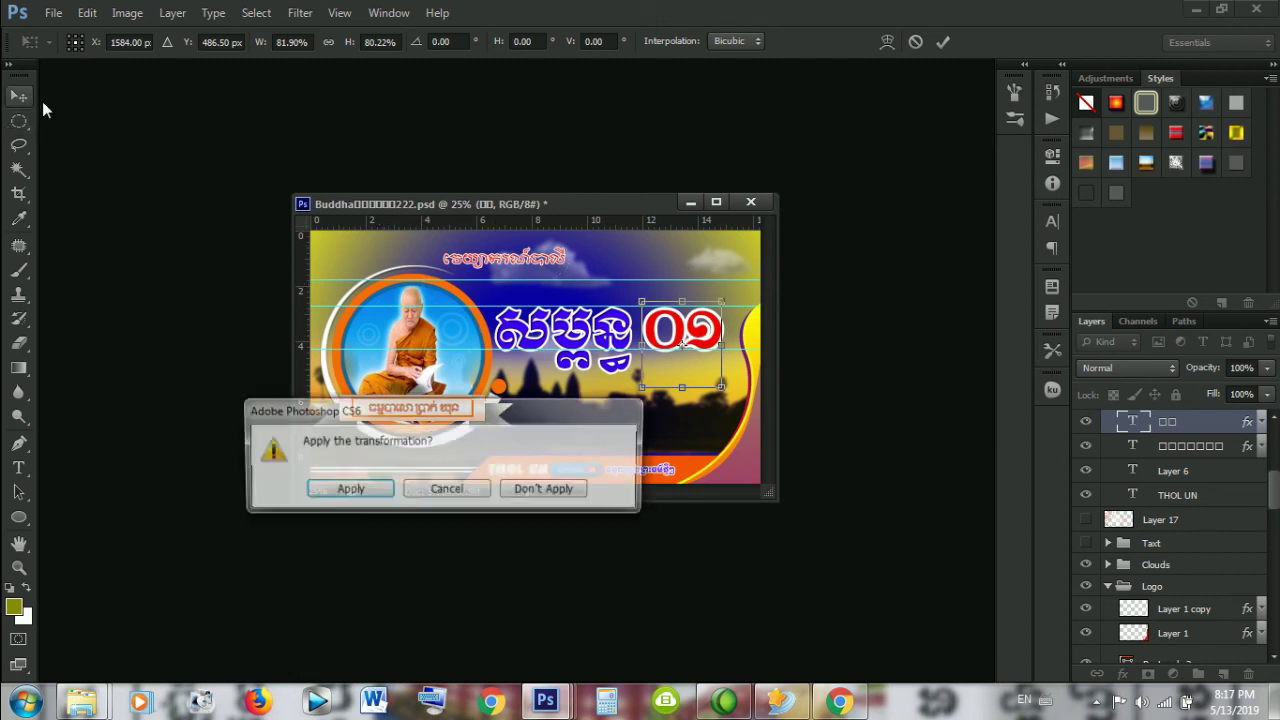
left_click(343, 488)
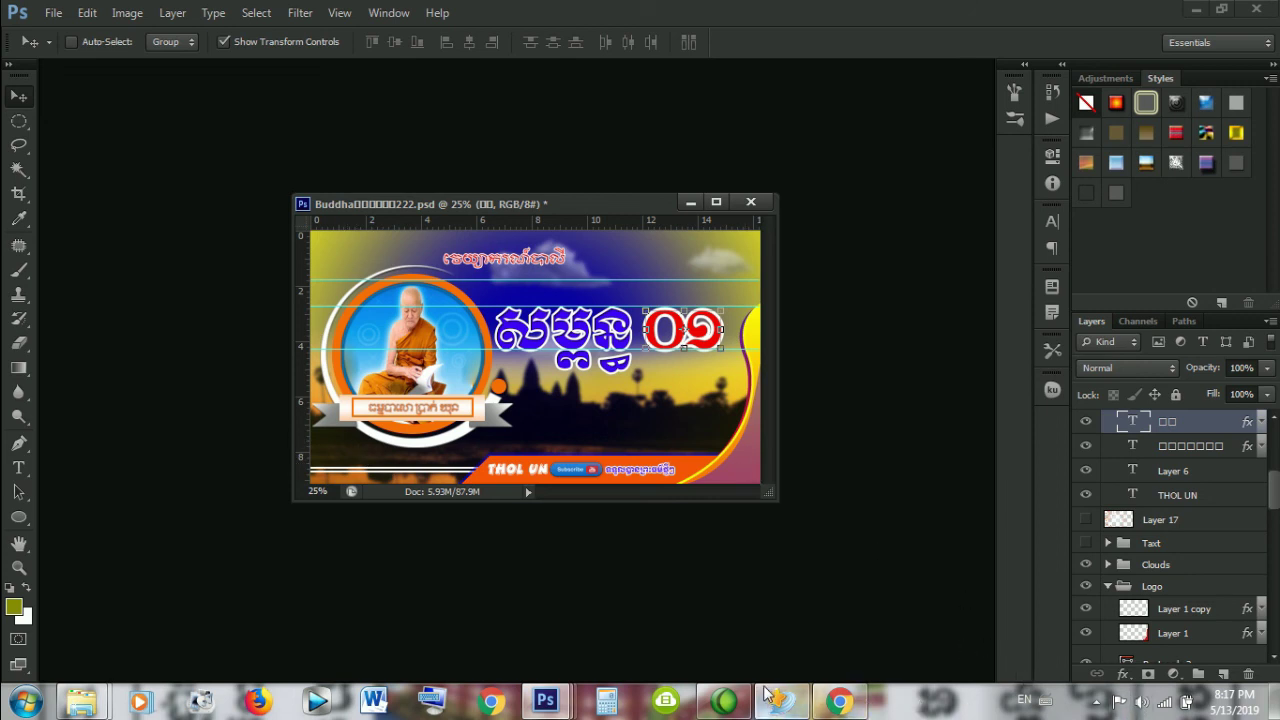
Step: Start Save As, then decline overwriting the existing banner file
left_click(52, 13)
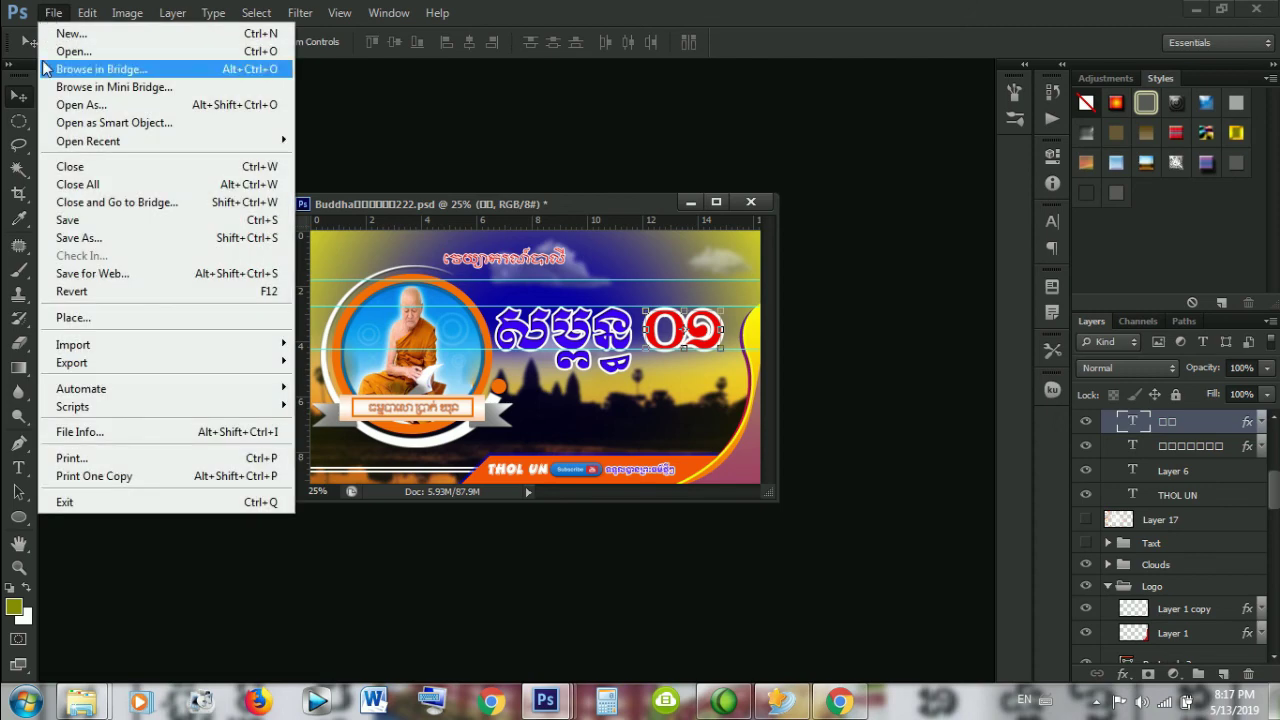
left_click(77, 238)
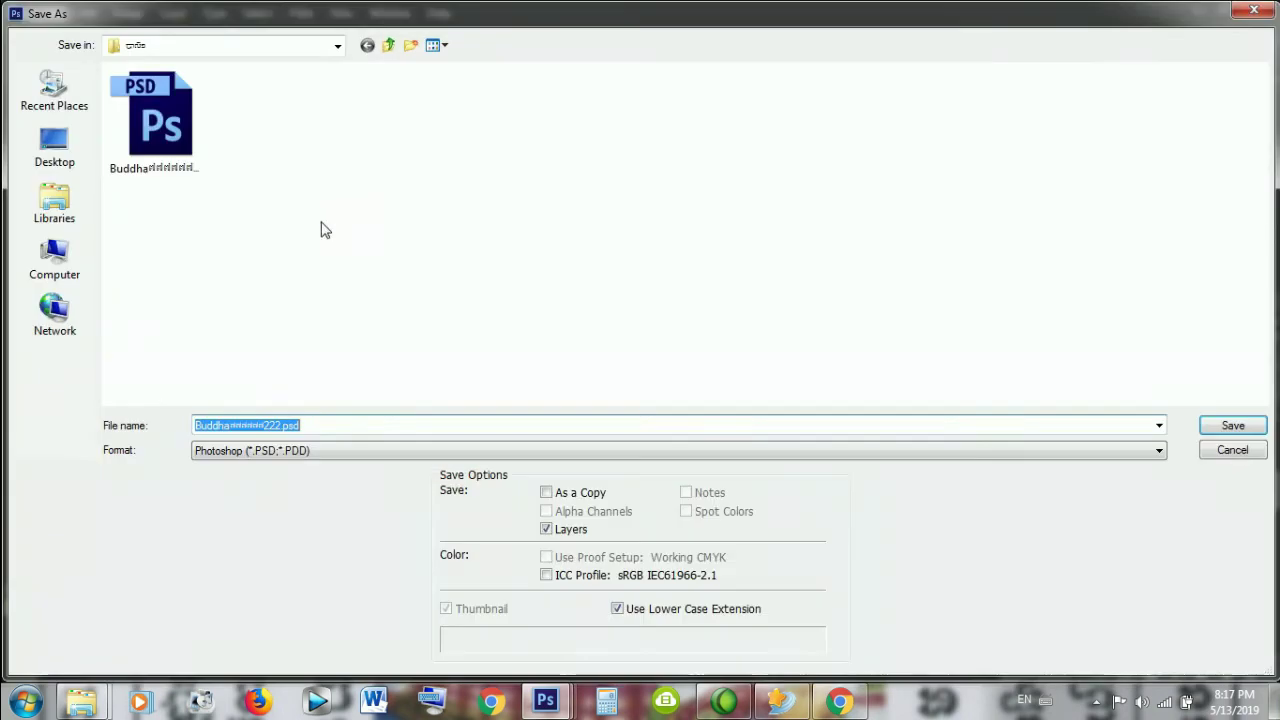
left_click(273, 427)
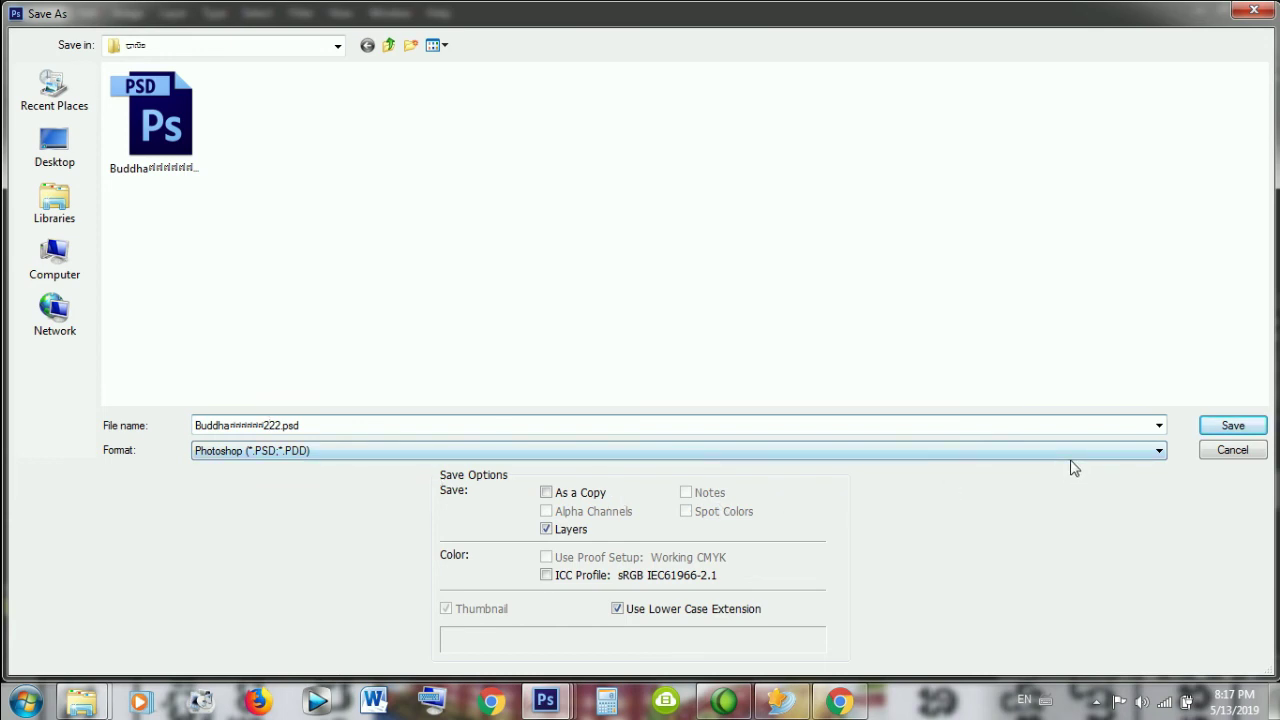
left_click(1236, 427)
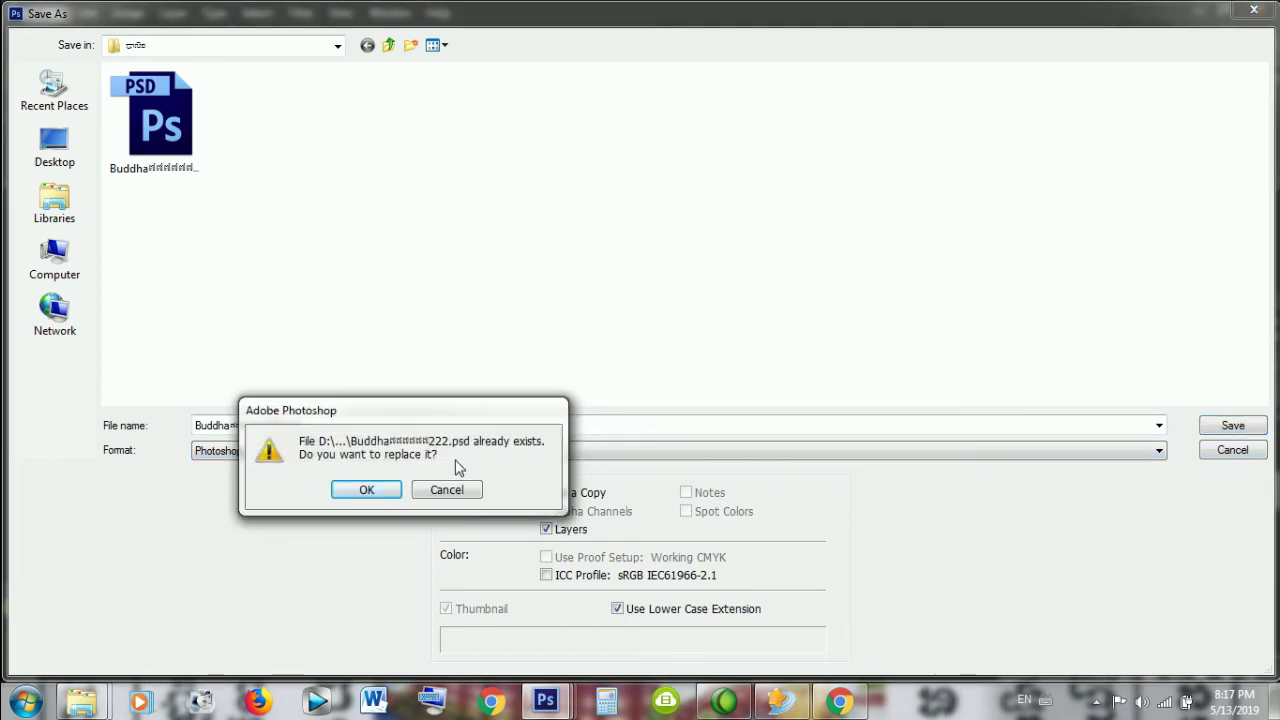
left_click(446, 490)
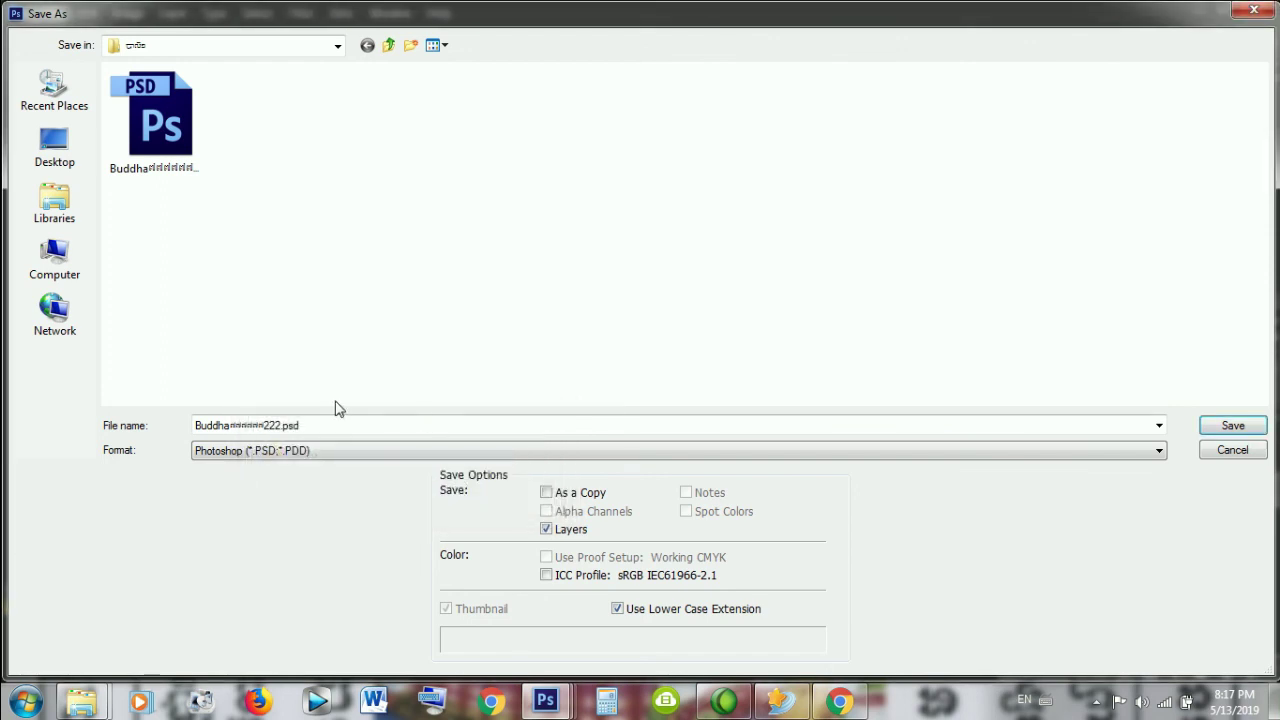
Step: Save the banner as '77777777.psd', accepting the Photoshop Format Options
double_click(278, 427)
left_click(276, 424)
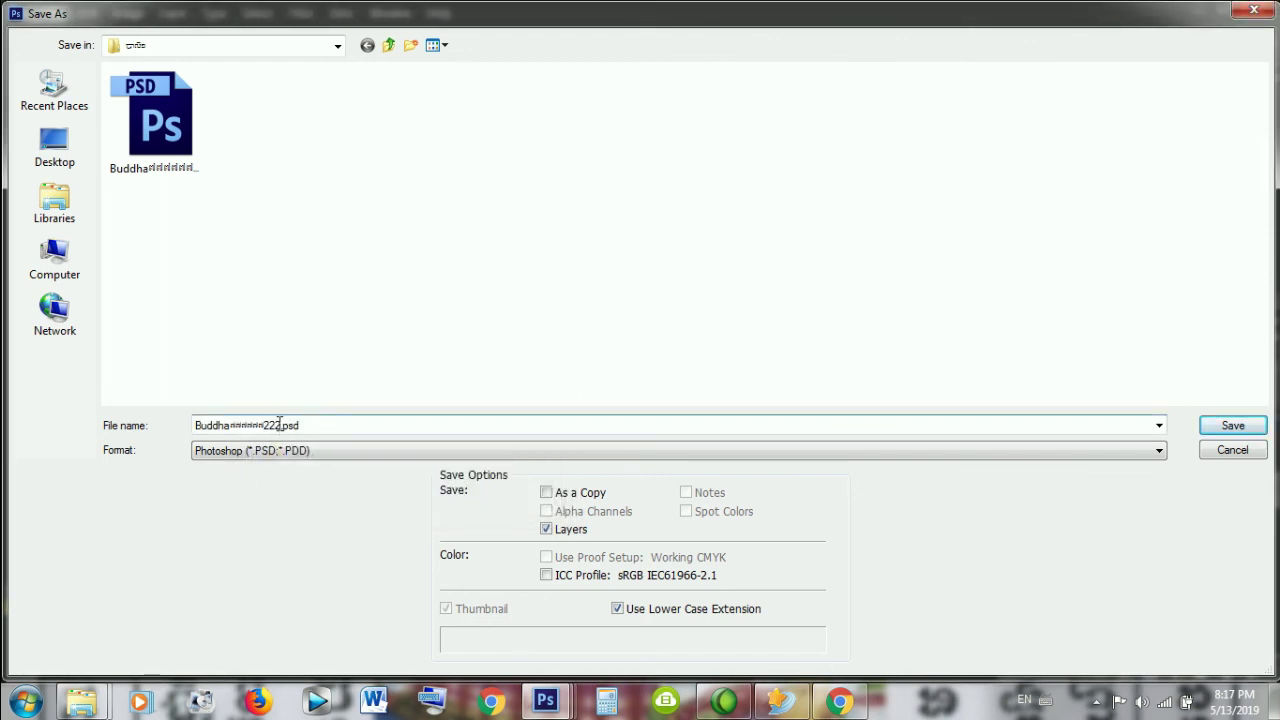
left_click_drag(281, 425, 178, 425)
type("777")
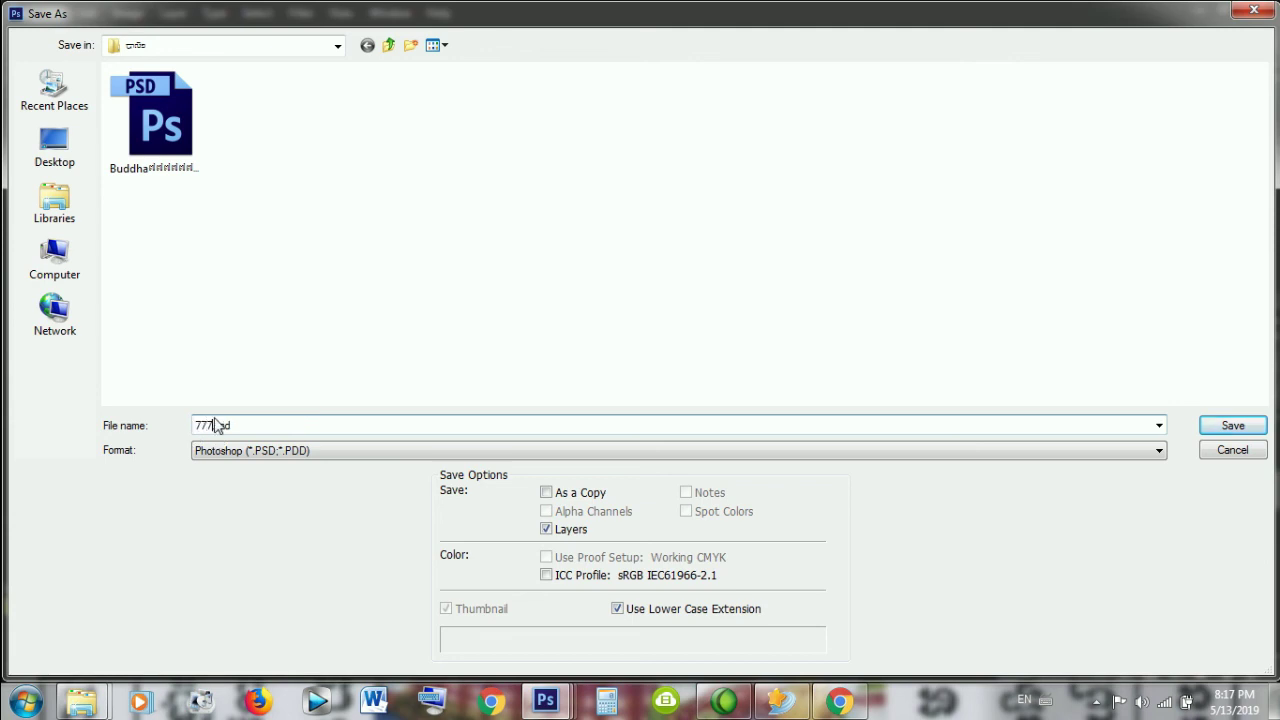
type("77777un")
left_click(1232, 428)
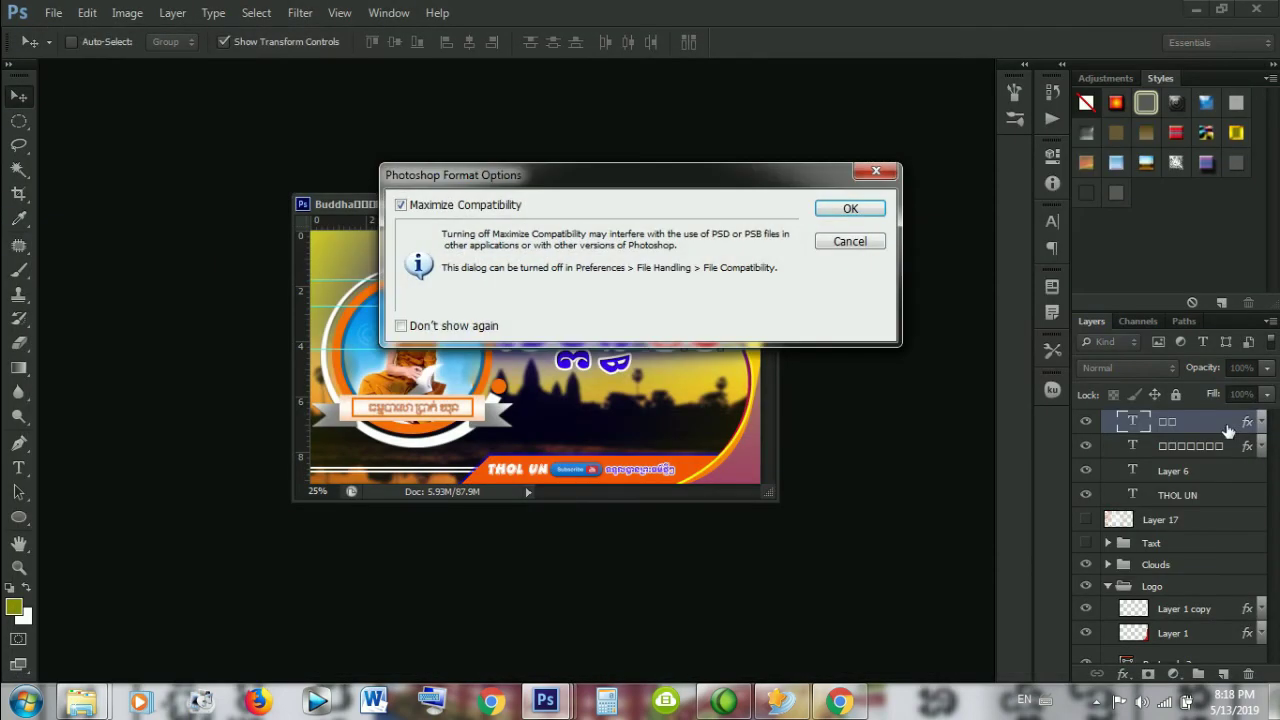
left_click(858, 208)
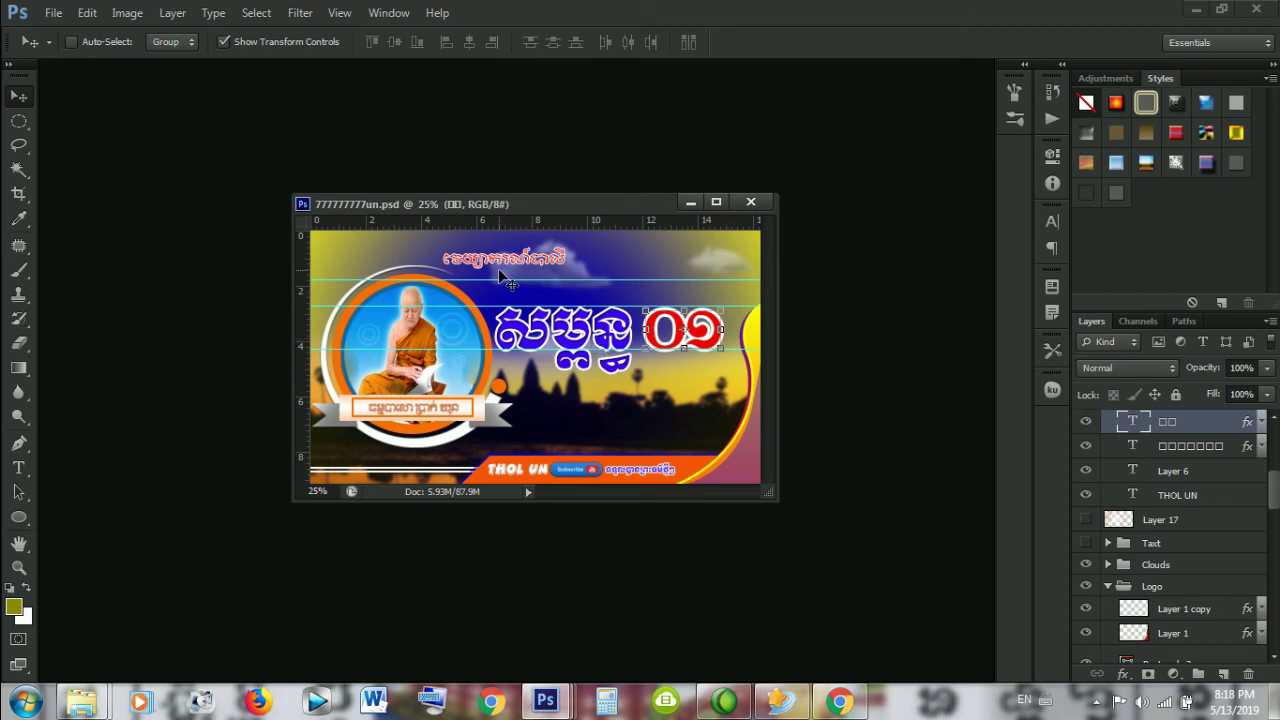
Step: Close the Camtasia Studio window and cancel Photoshop's quit prompt for For Me.psd
left_click(722, 703)
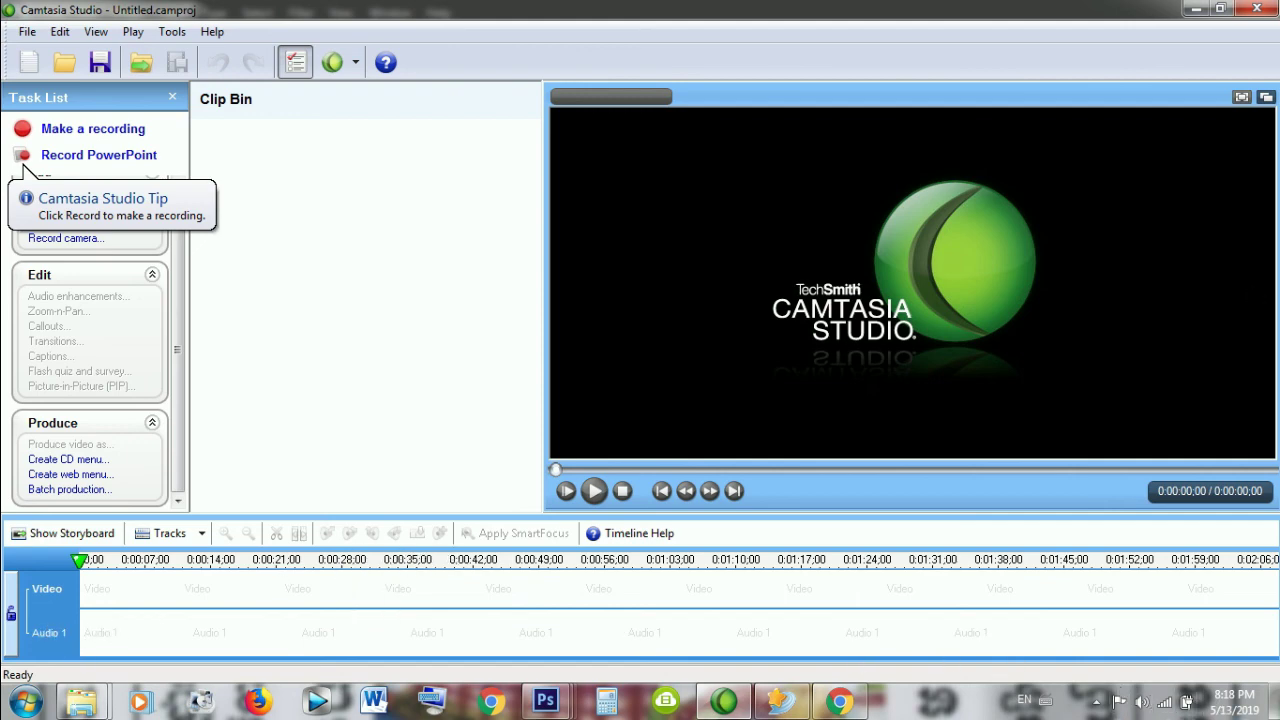
double_click(754, 10)
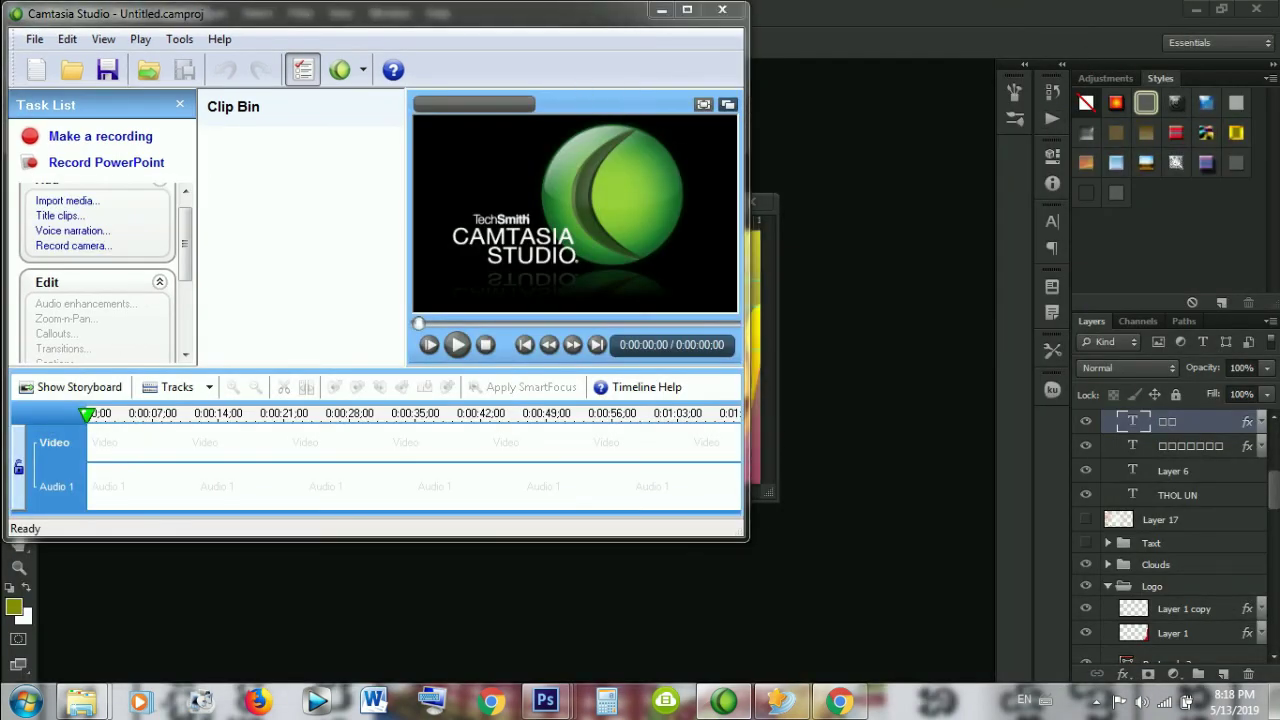
left_click(722, 9)
left_click(1256, 8)
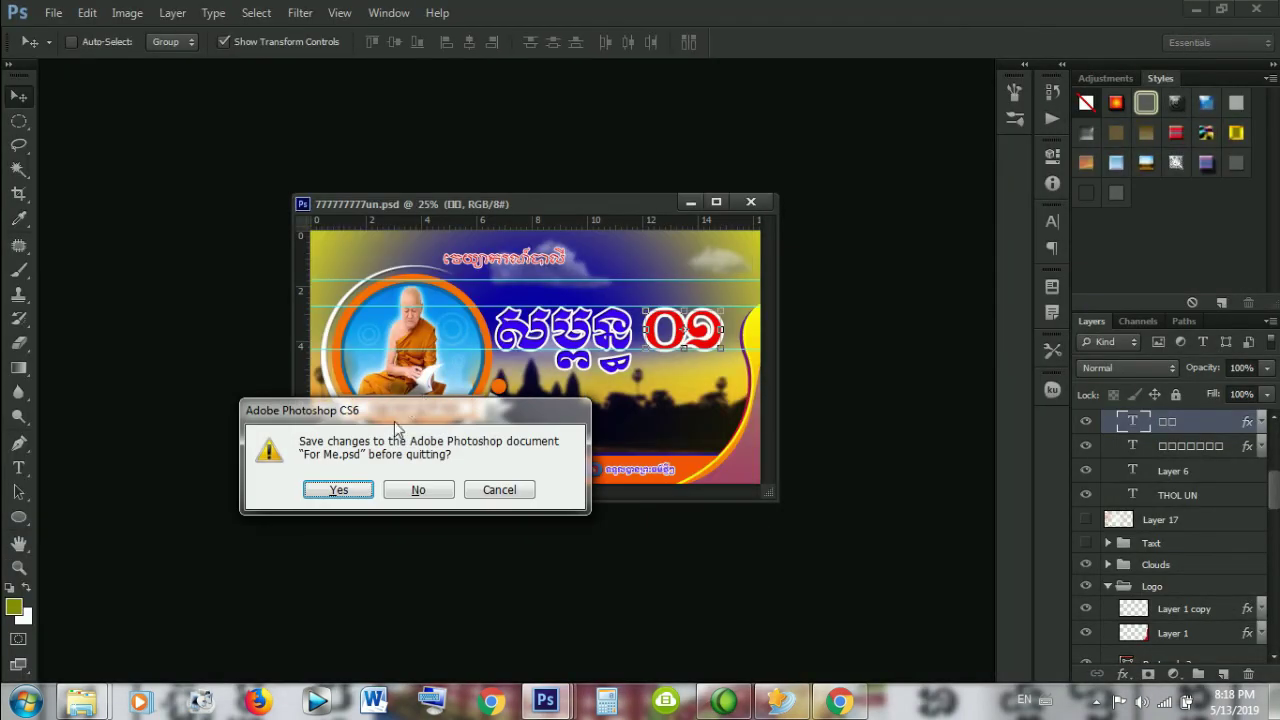
left_click(342, 490)
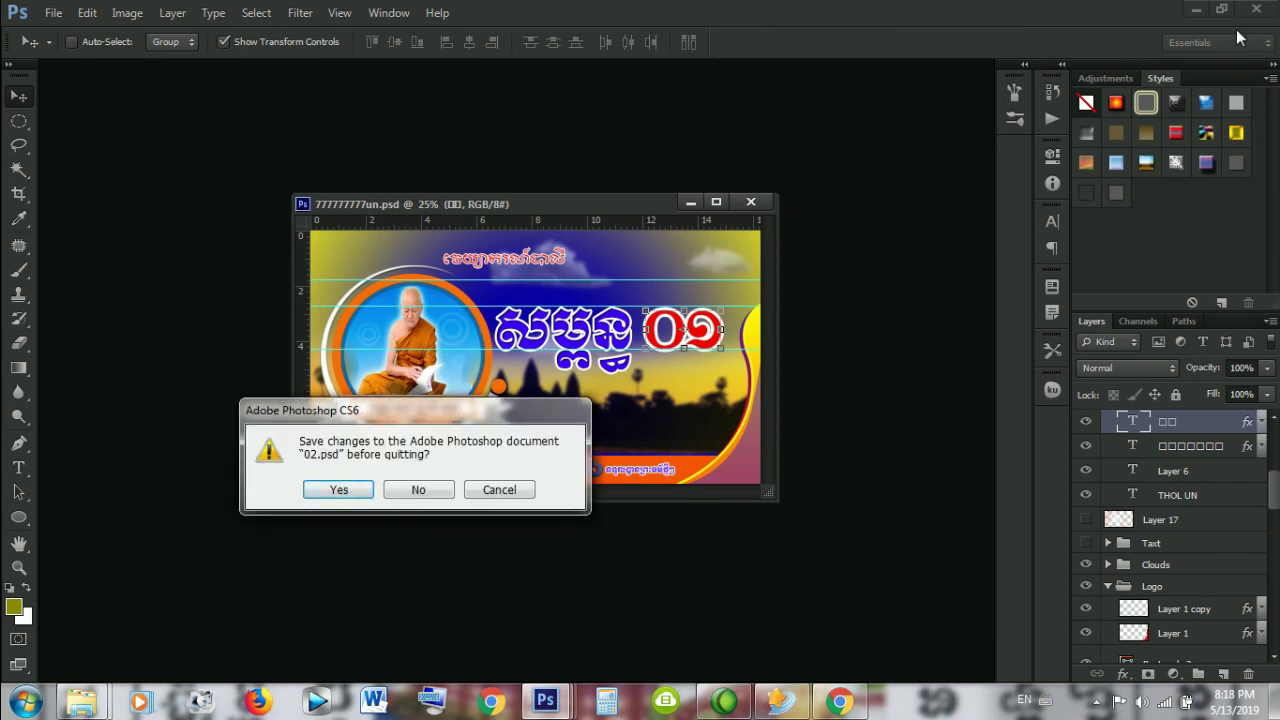
left_click(490, 492)
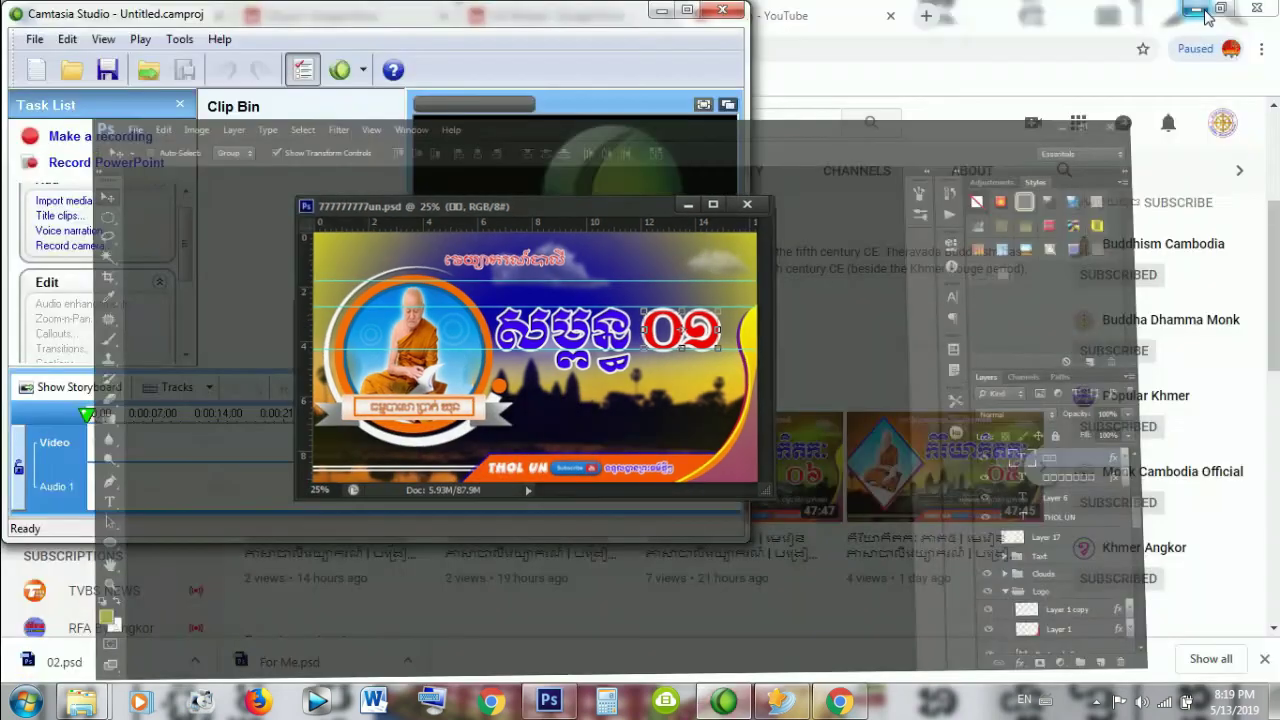